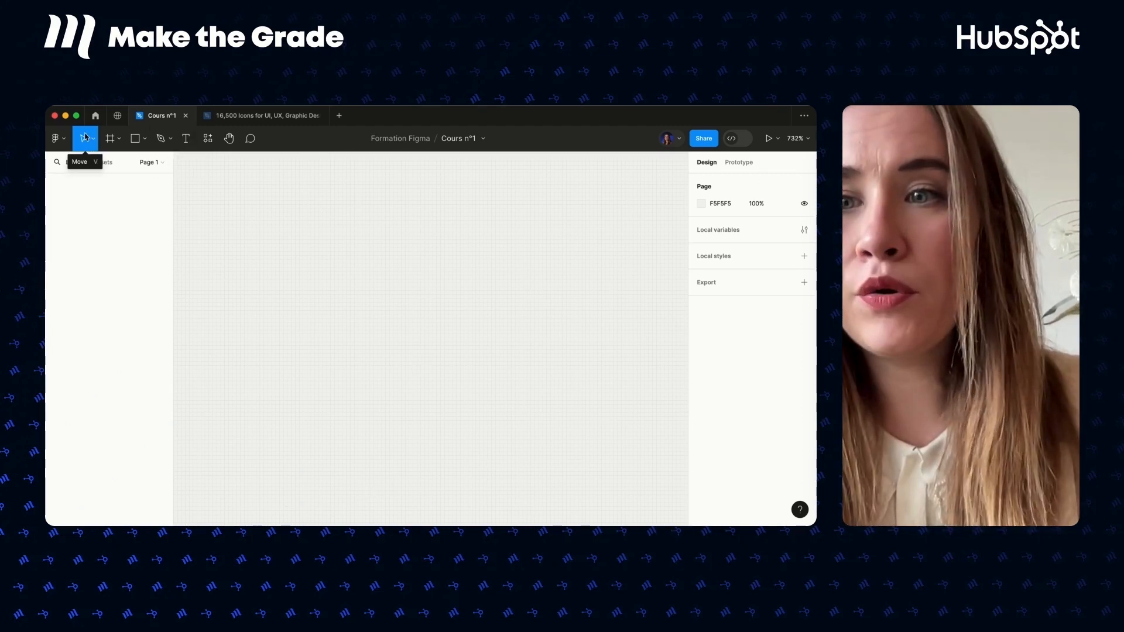
Look through the keyboard shortcuts reference, from the Essential, Tools, View, Zoom and Text categories to Selection and Edit, and close it.
left_click(59, 138)
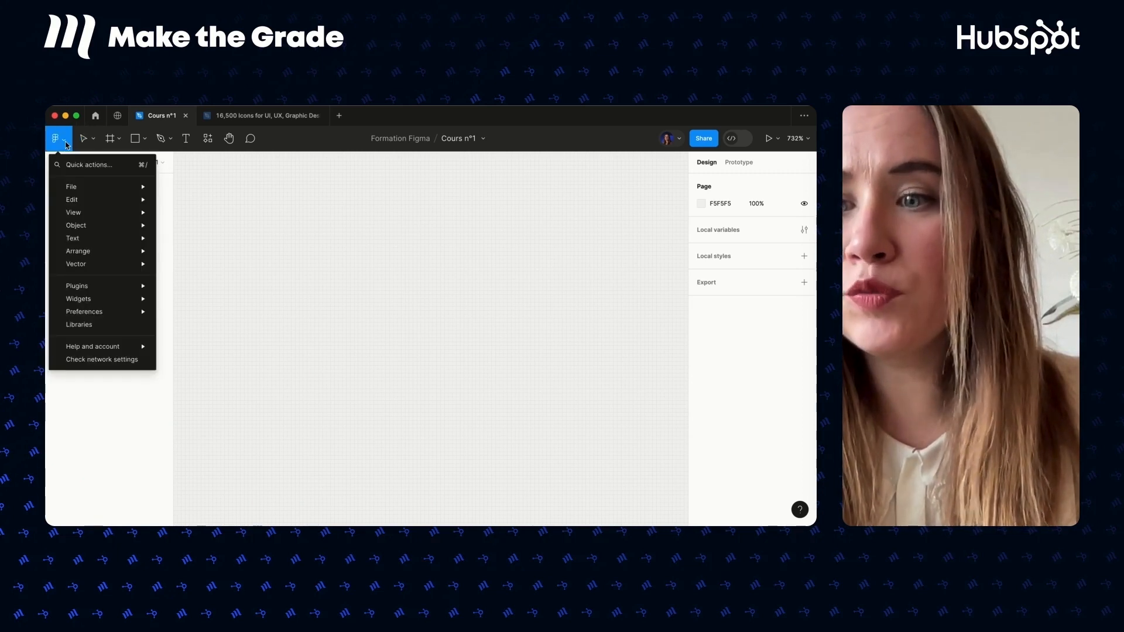
mouse_move(87, 351)
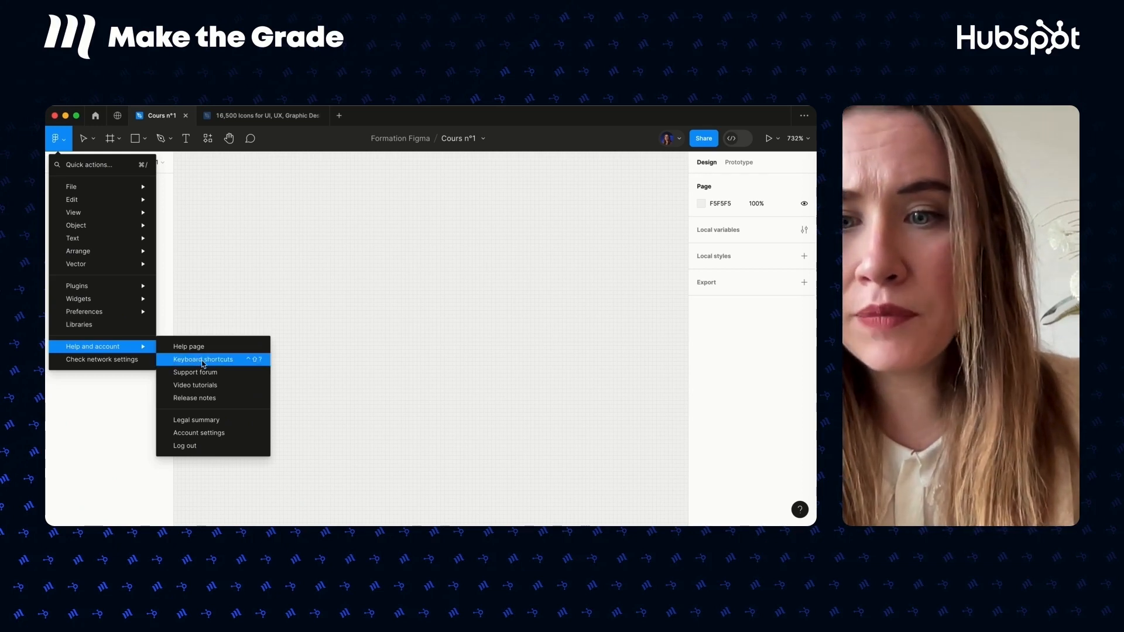
left_click(222, 364)
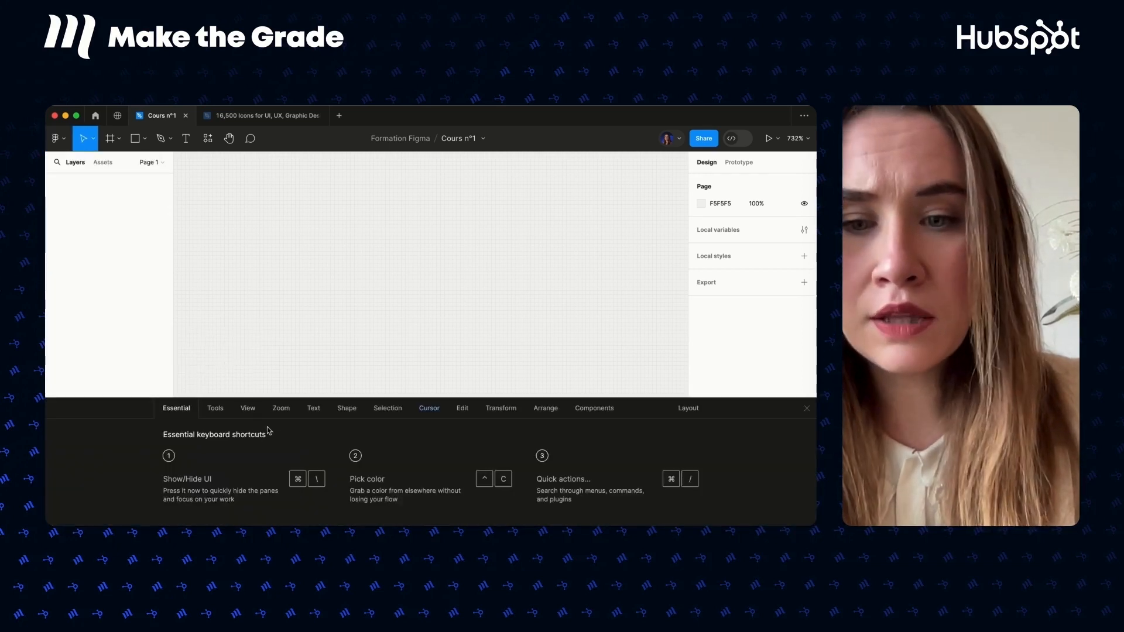
left_click(216, 408)
left_click(249, 408)
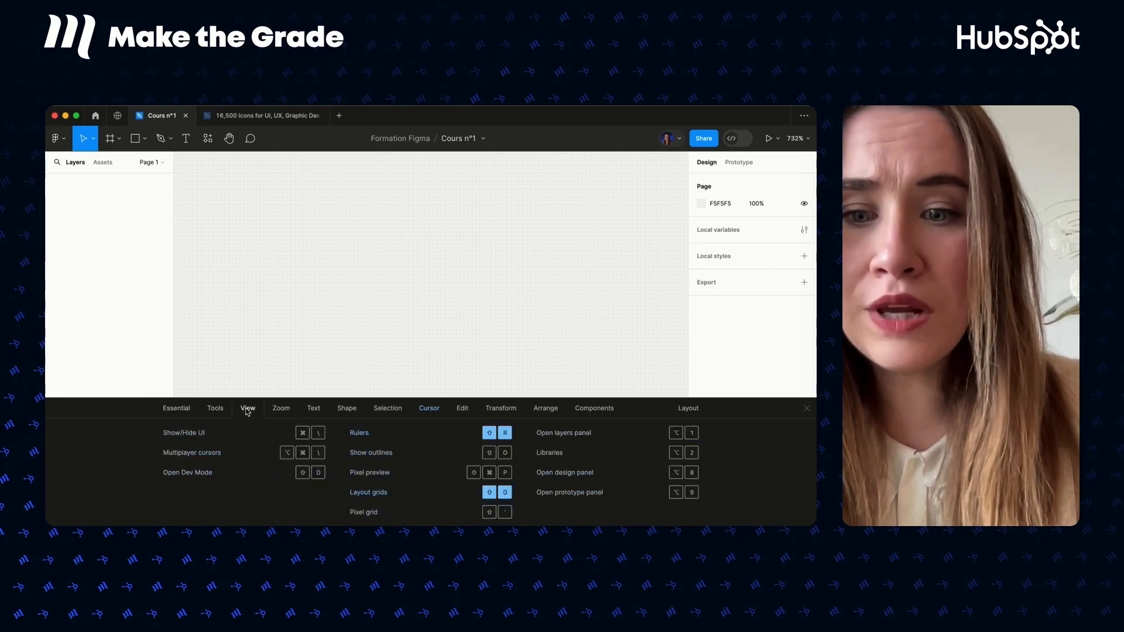
left_click(281, 409)
left_click(315, 409)
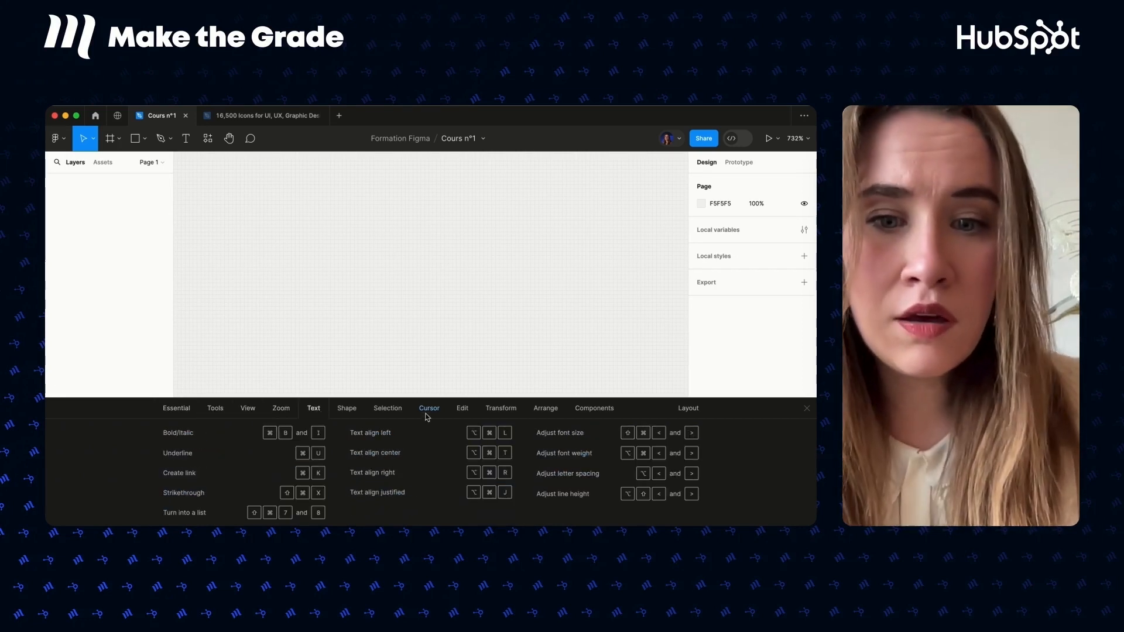
left_click(387, 409)
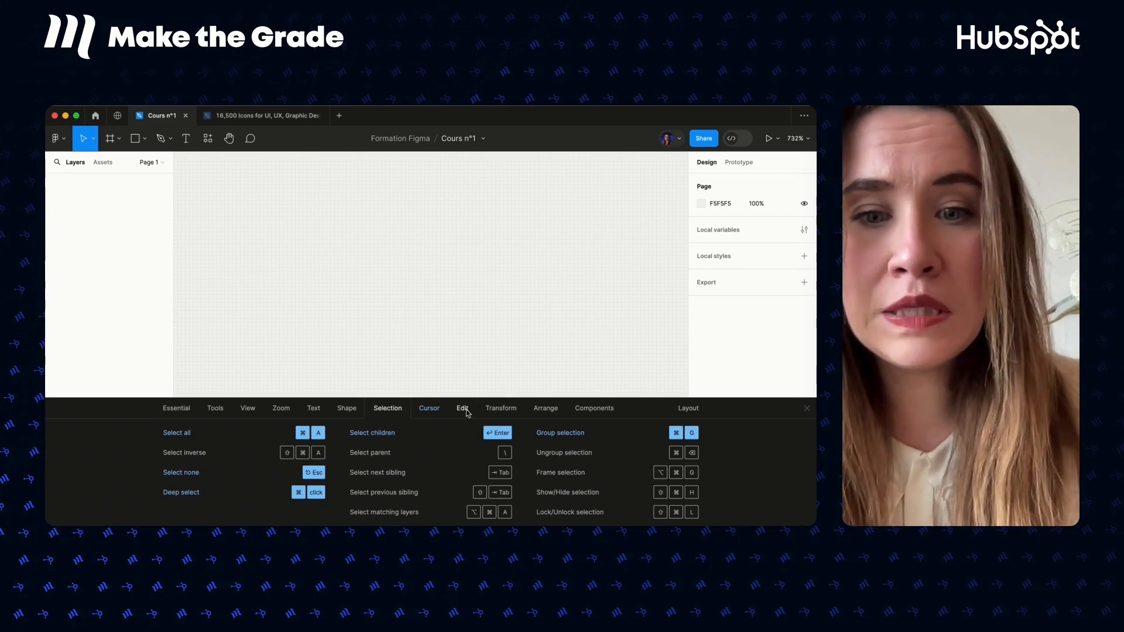
left_click(462, 410)
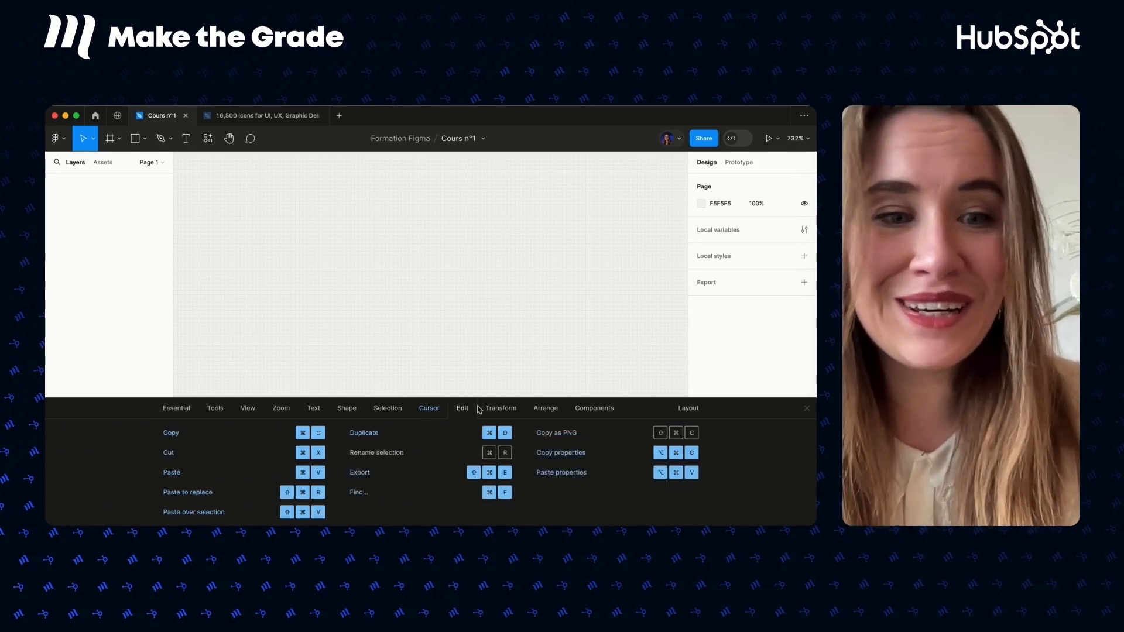
left_click(807, 409)
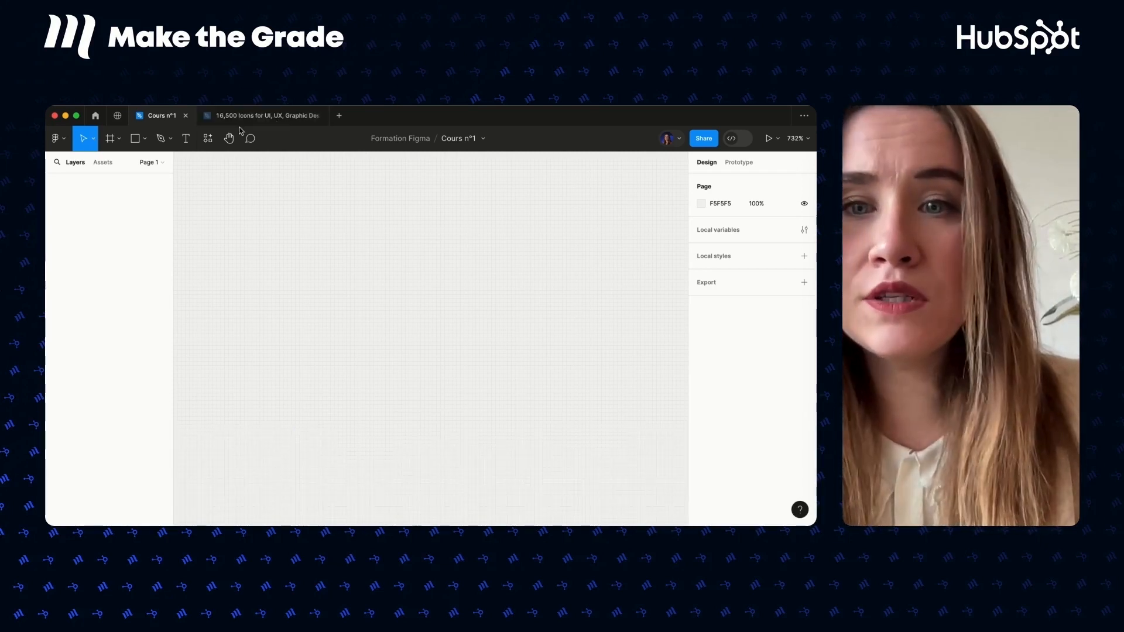
Draw a square about 46 × 46 on the empty canvas and add a stroke to it.
left_click(94, 141)
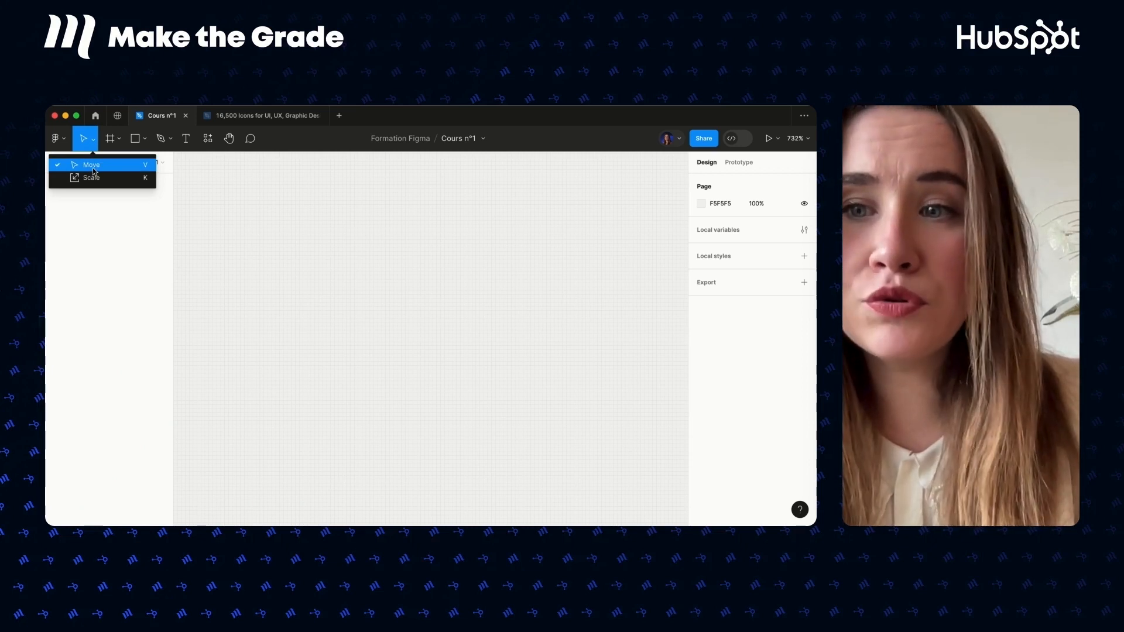
left_click(291, 244)
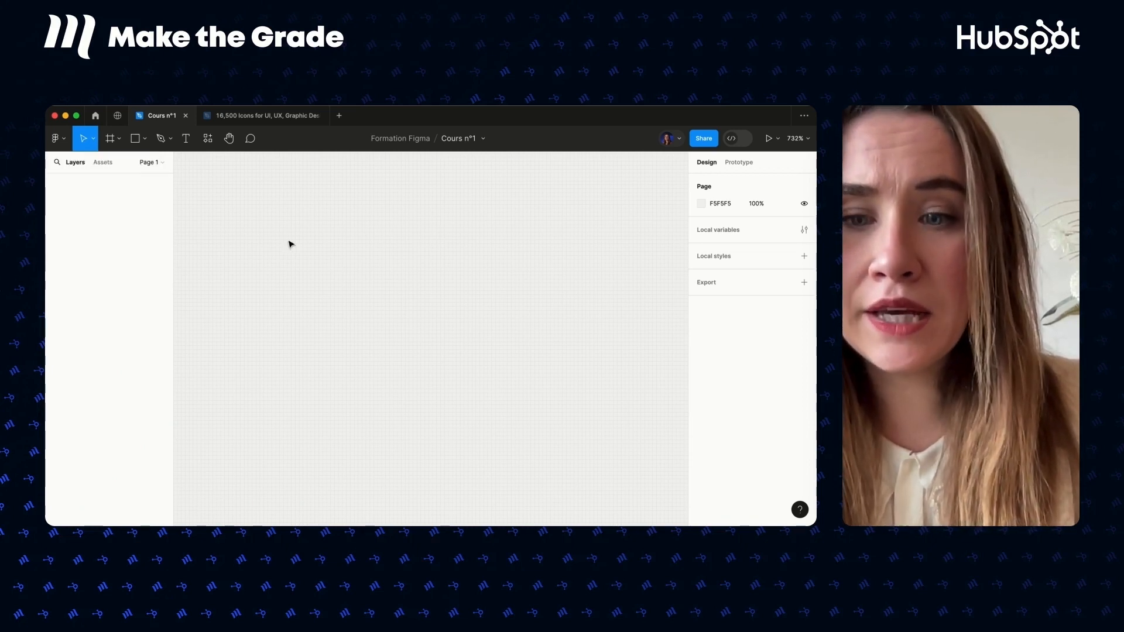
key("r")
left_click_drag(298, 244, 438, 422)
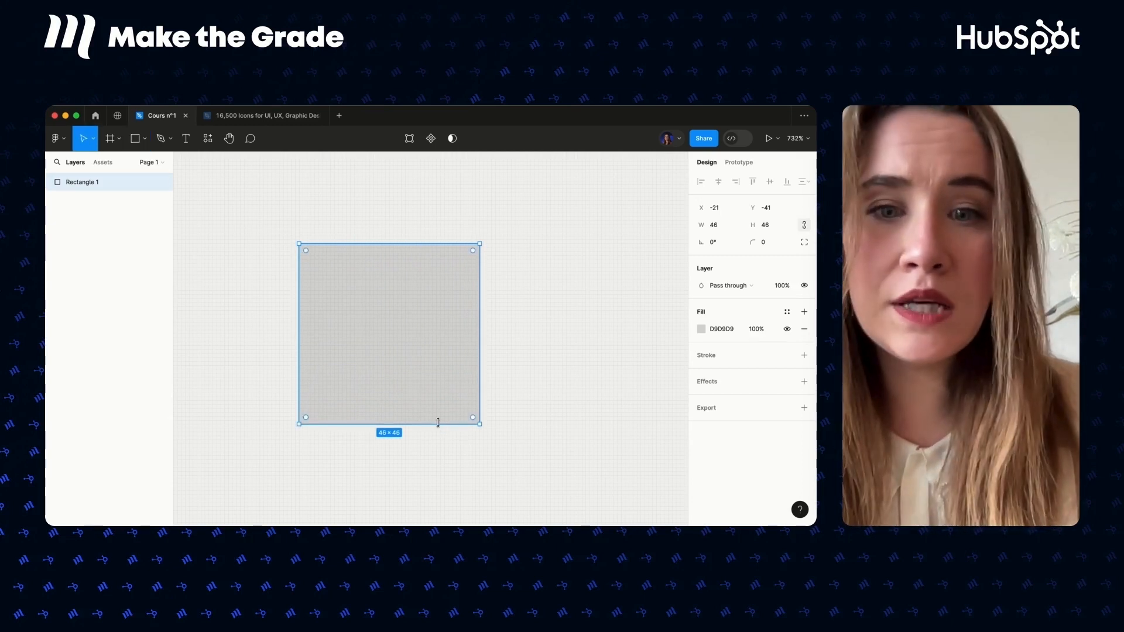
left_click(804, 356)
left_click(573, 367)
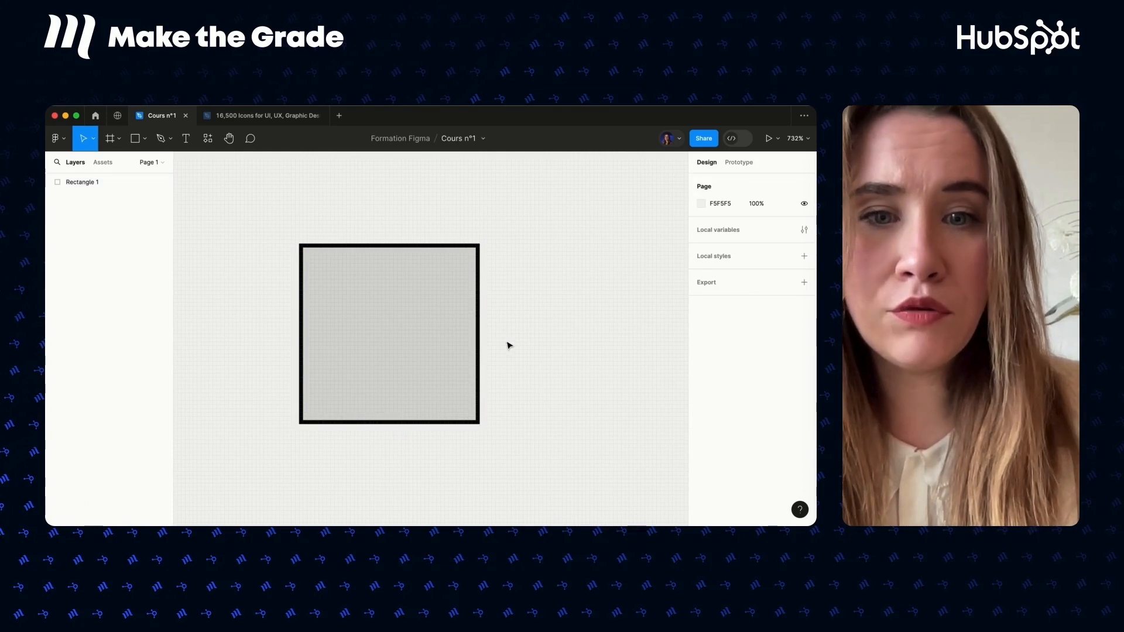
Resize the stroked square with the Move tool, shrinking it to about 3 × 3 and enlarging it to about 32 × 32.
left_click(466, 286)
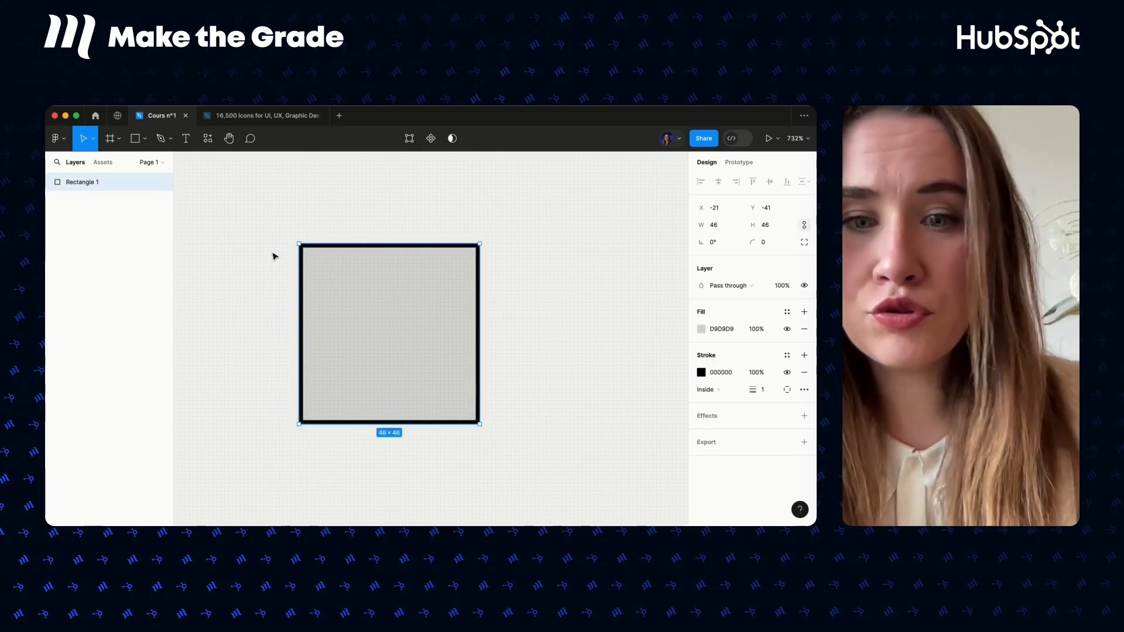
left_click_drag(470, 416, 310, 252)
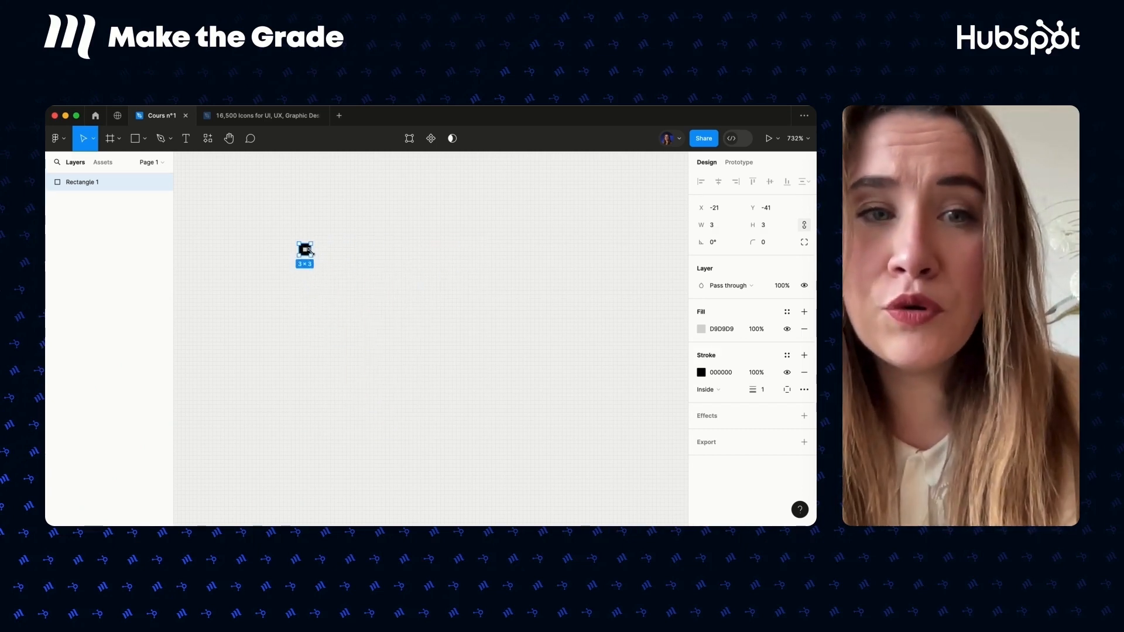
left_click_drag(311, 251, 424, 369)
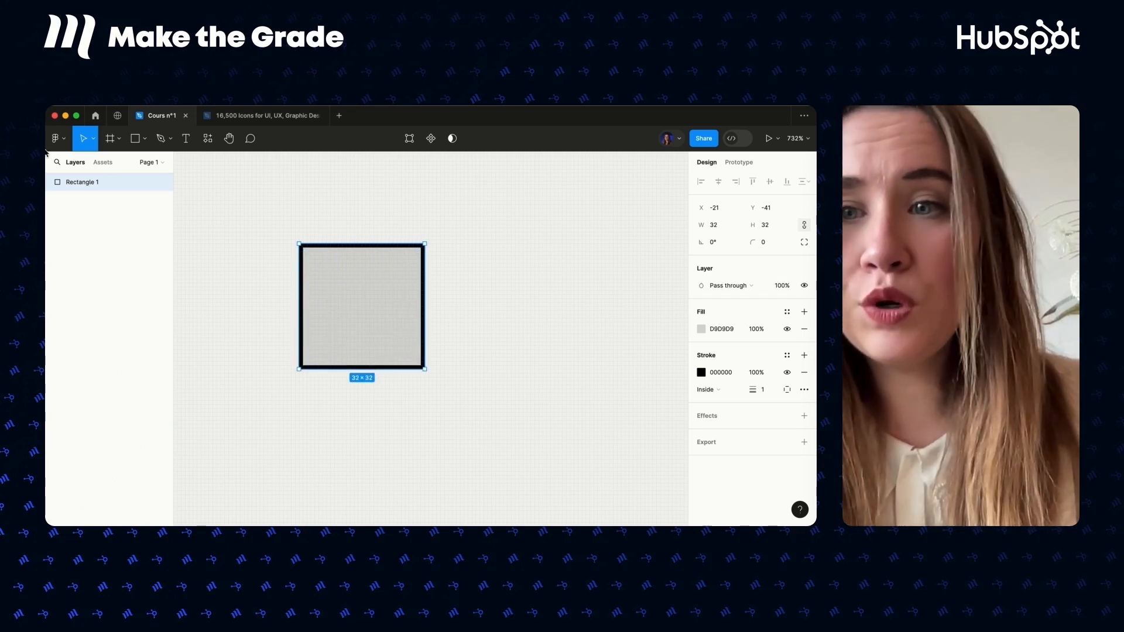
Enlarge the square to about 41 × 41 with the Scale tool and delete it.
left_click(94, 139)
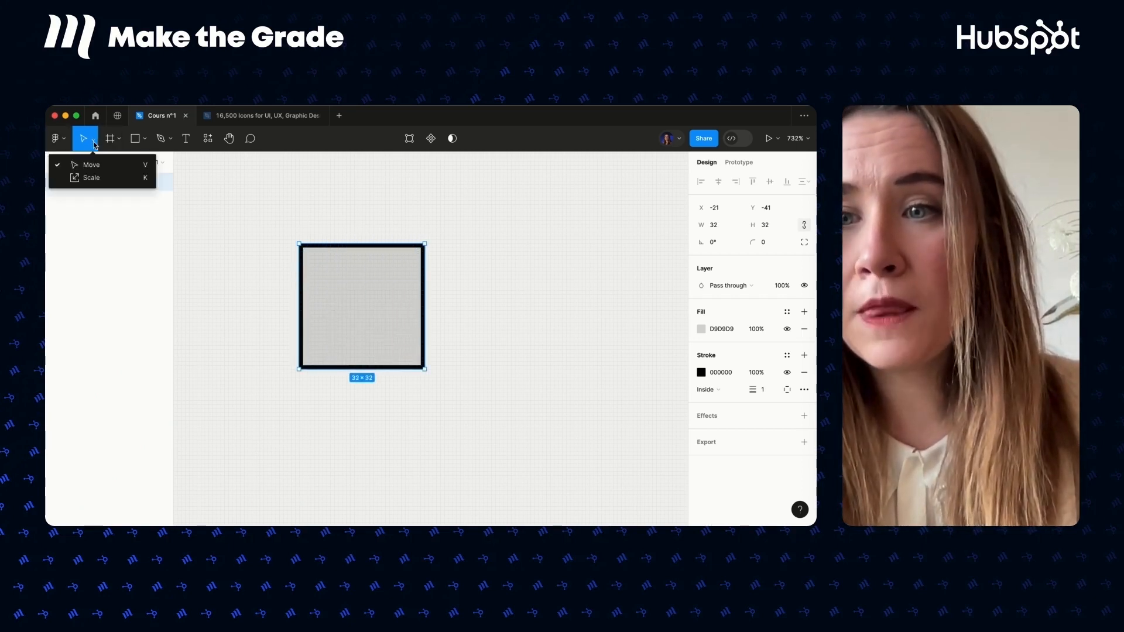
left_click(97, 181)
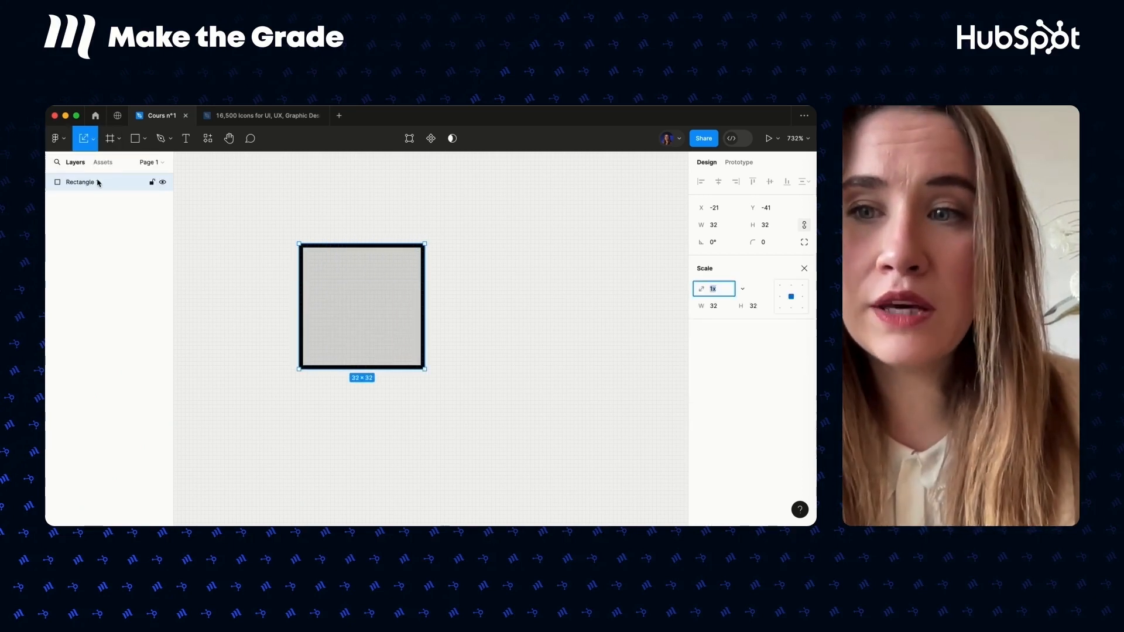
left_click_drag(425, 370, 411, 404)
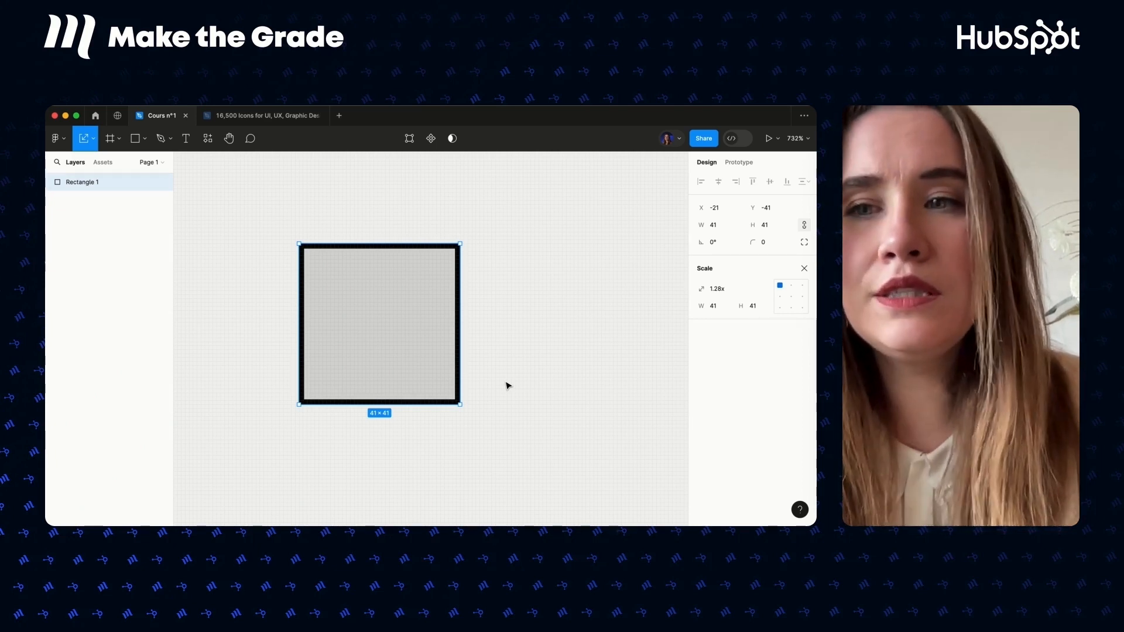
key("Delete")
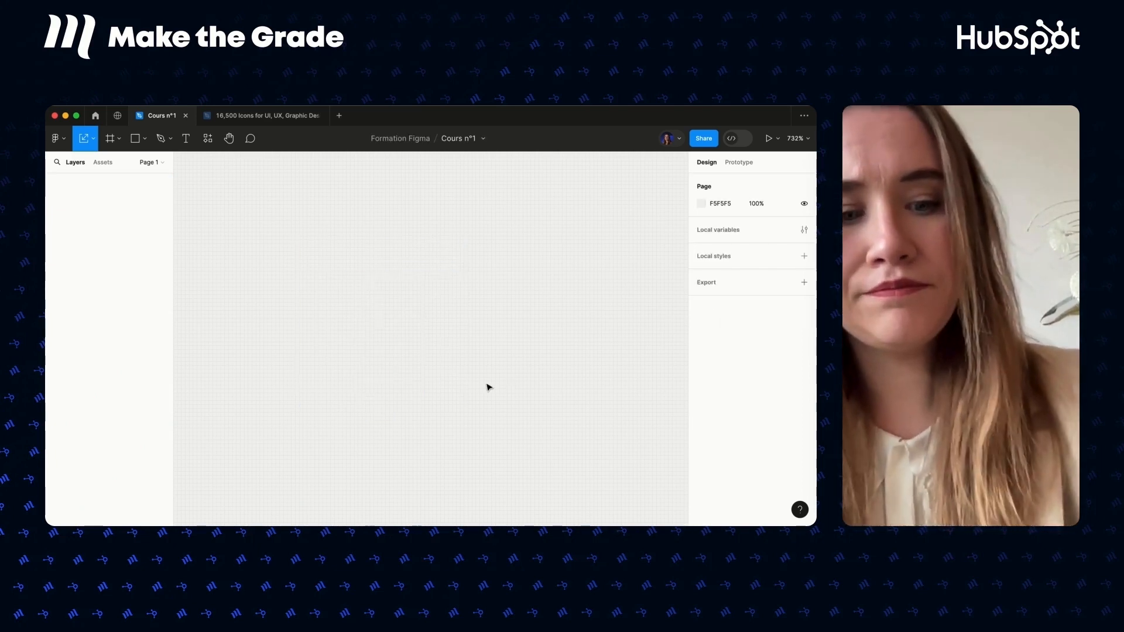
Draw a nearly square frame in the middle of the empty canvas.
left_click(115, 140)
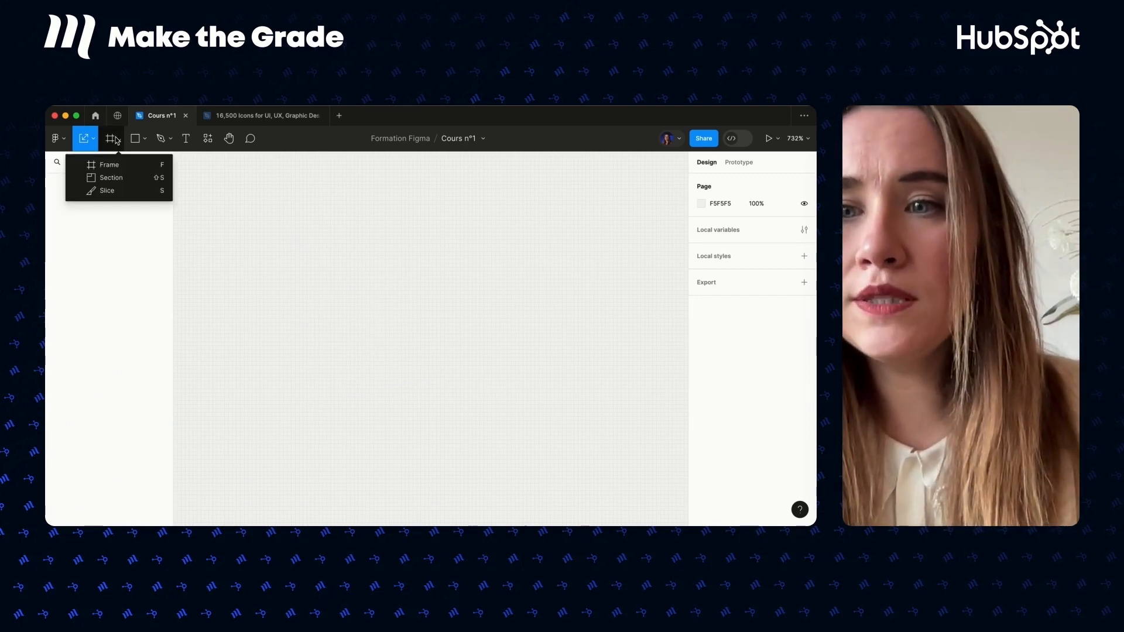
left_click(118, 165)
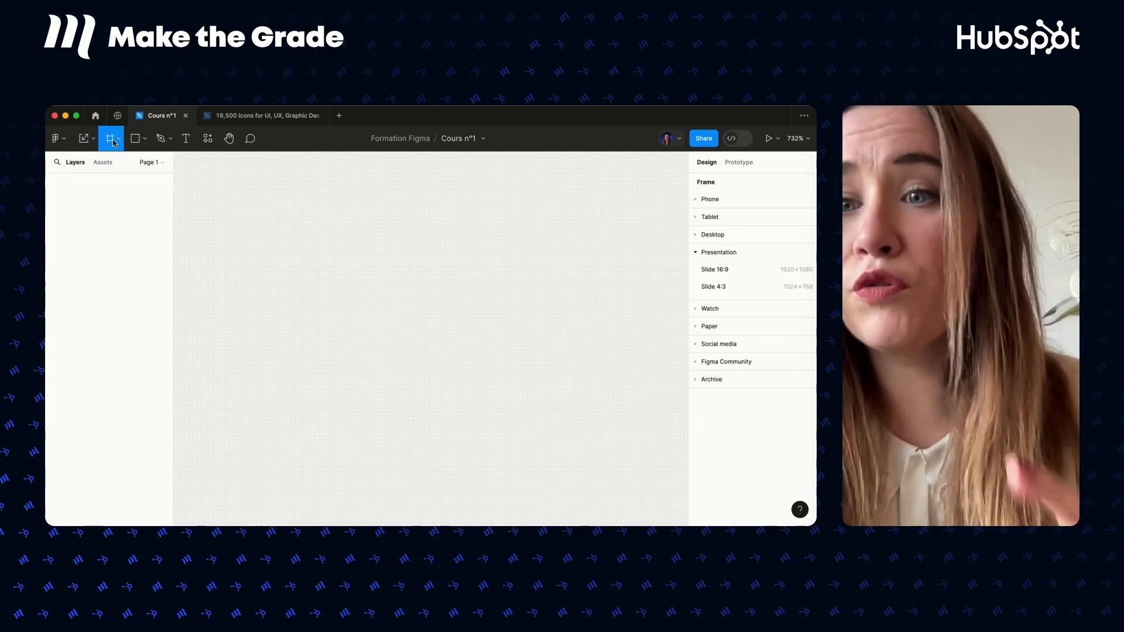
left_click(116, 141)
left_click(120, 162)
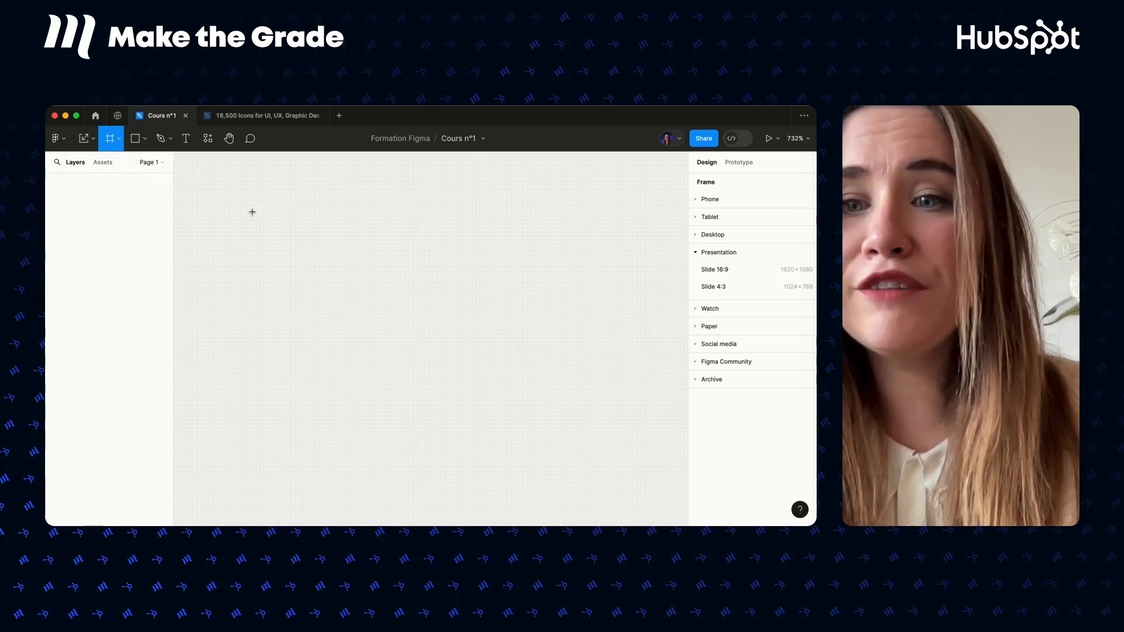
left_click_drag(254, 217, 502, 478)
key("Escape")
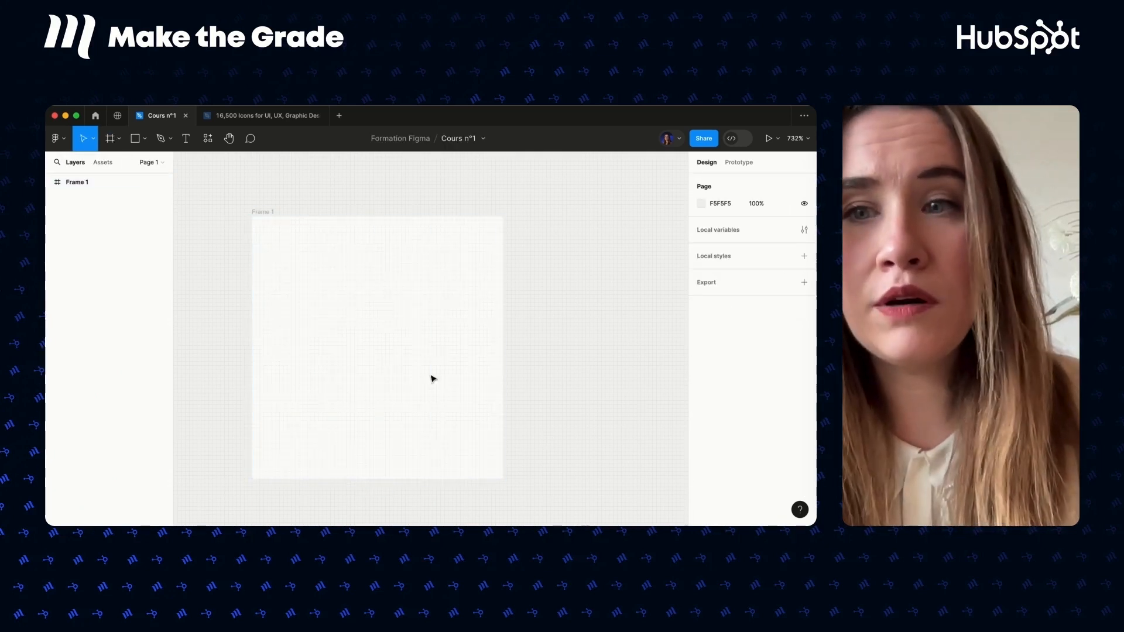
Draw a section about 118 × 93 that encloses the frame.
left_click(122, 143)
left_click(110, 177)
left_click_drag(205, 180, 666, 435)
scroll(529, 409, "down", 5)
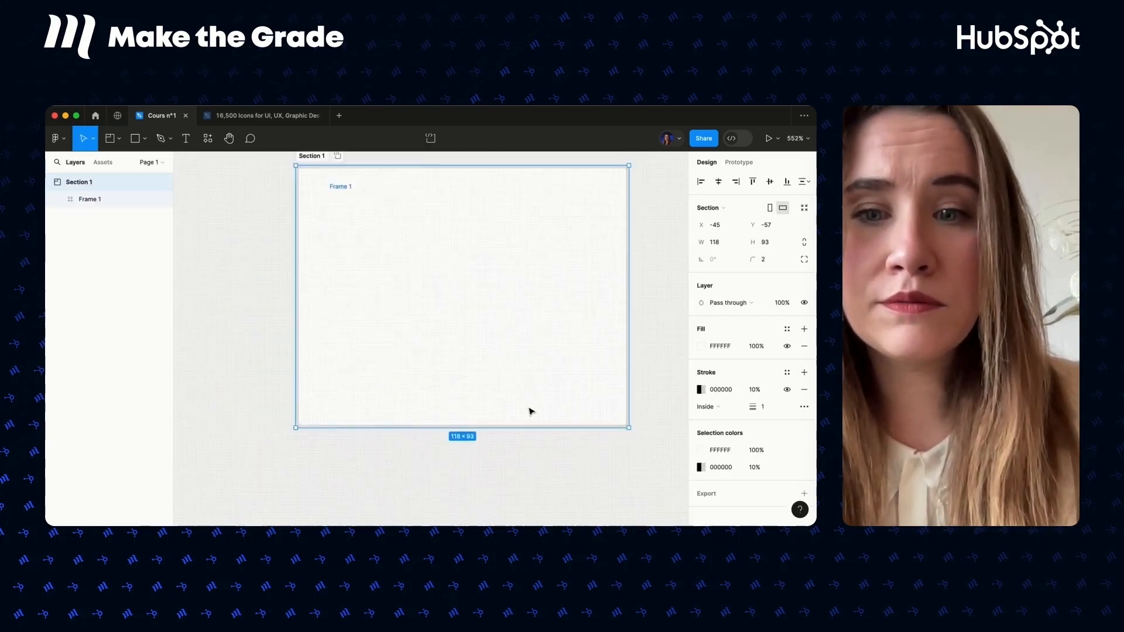
left_click(526, 358)
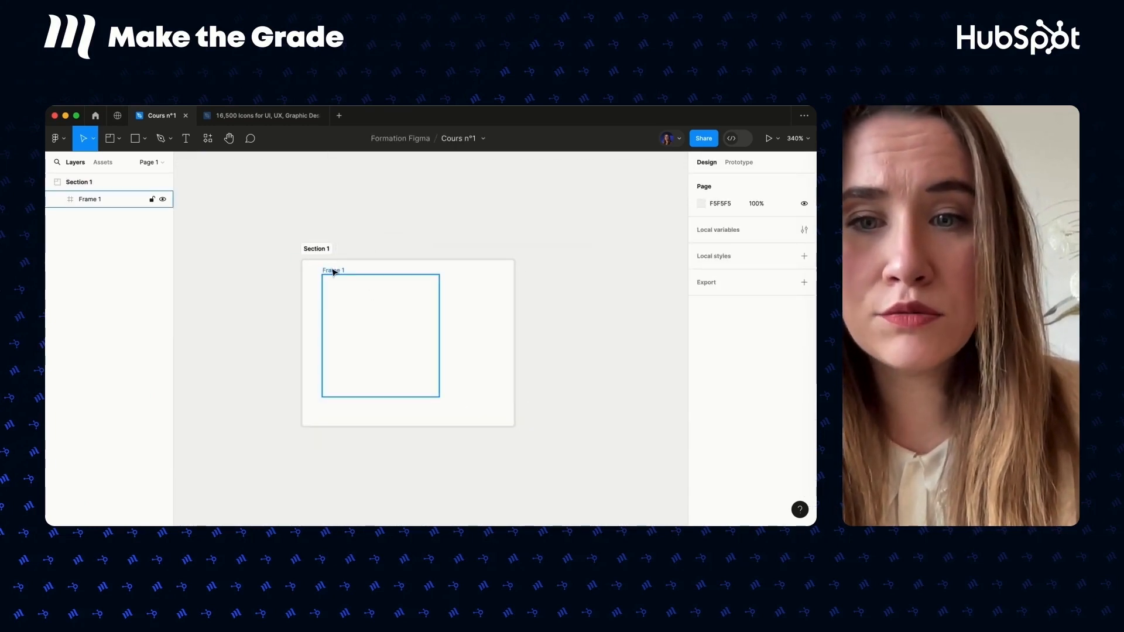
Set the section's fill to the dark grey 535353.
left_click(319, 249)
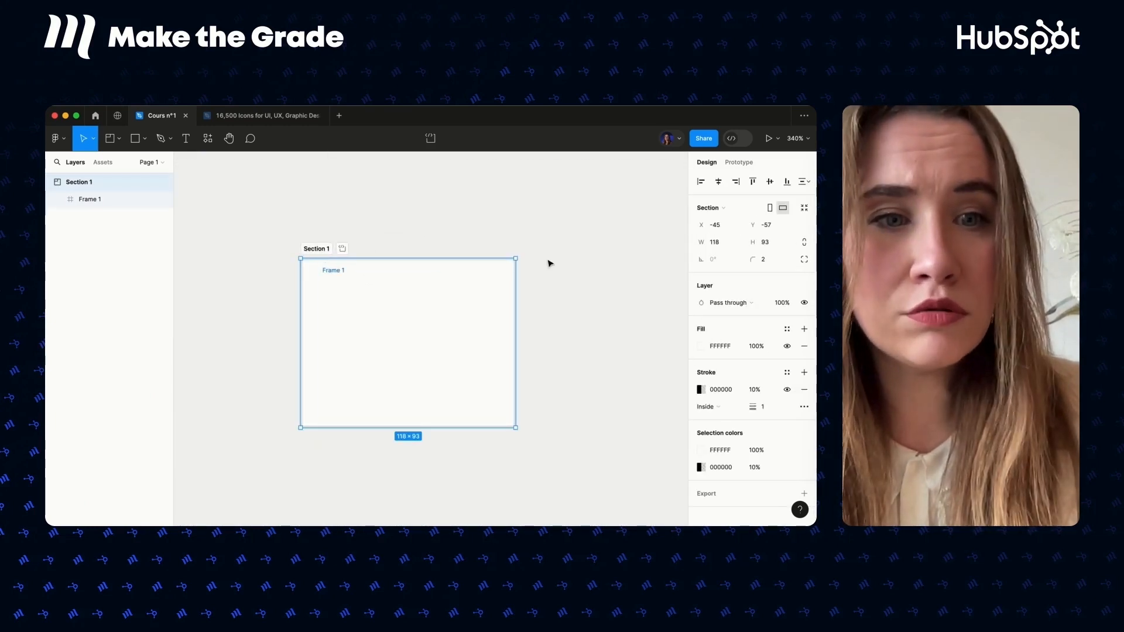
left_click(701, 346)
left_click(589, 292)
left_click_drag(590, 295, 515, 339)
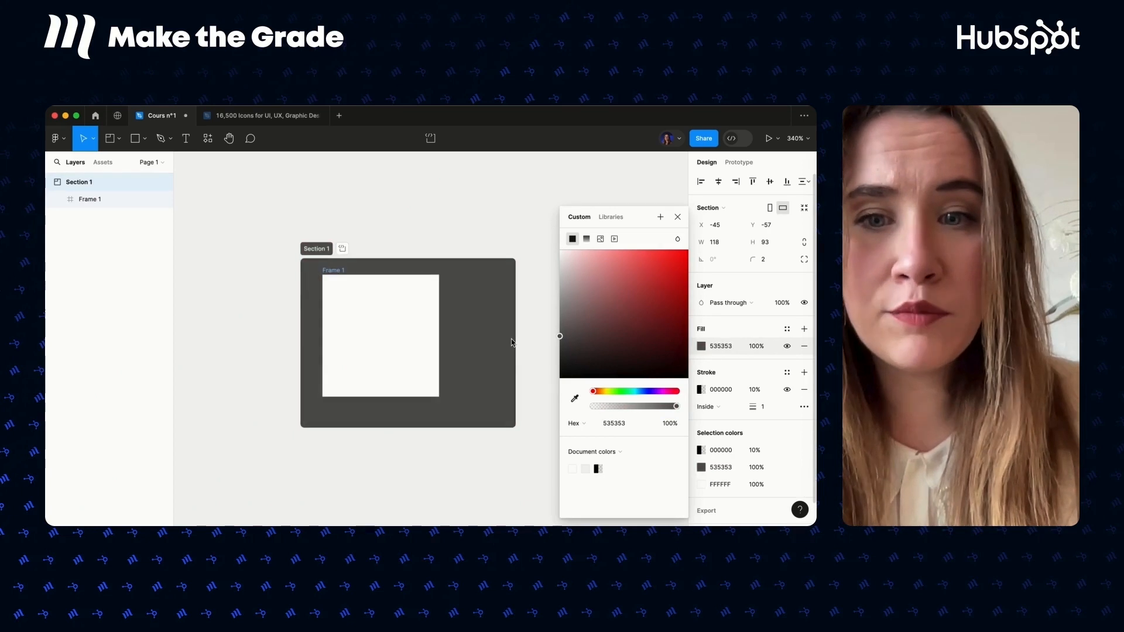
left_click(479, 231)
Widen the section toward the right and duplicate its frame inside it.
left_click(317, 251)
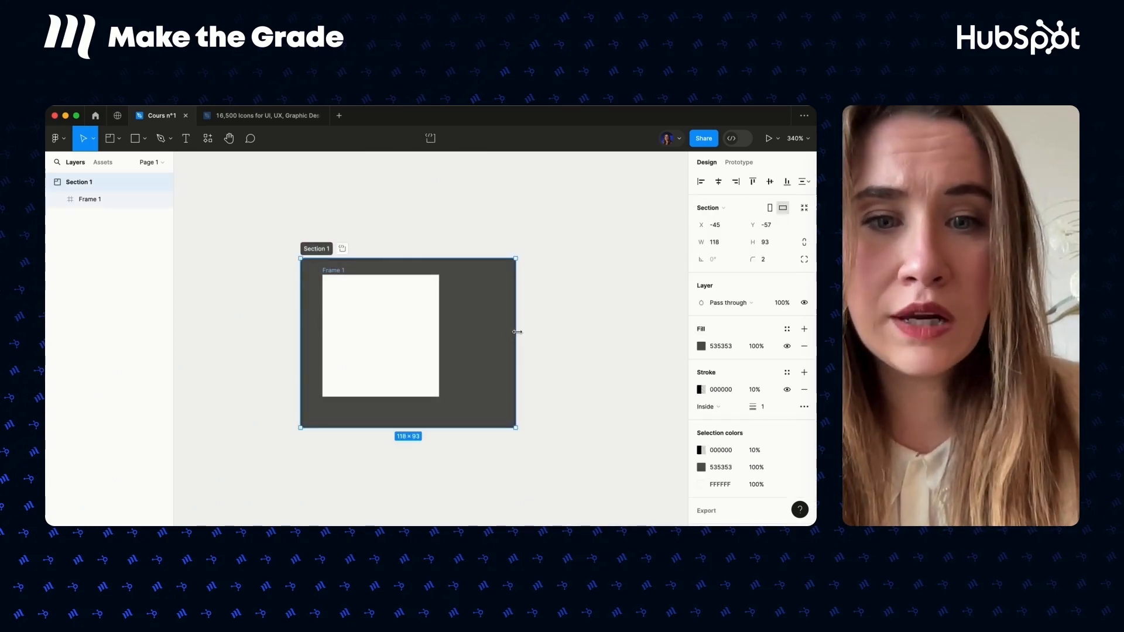
left_click_drag(515, 332, 656, 332)
left_click(368, 321)
key("ctrl+d")
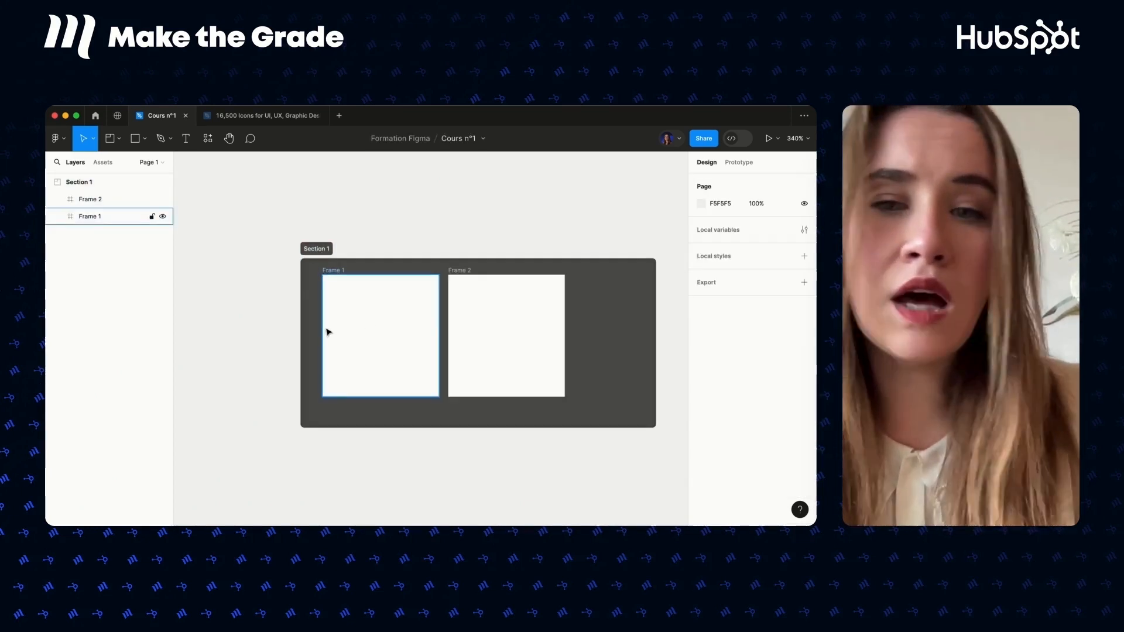
key("Escape")
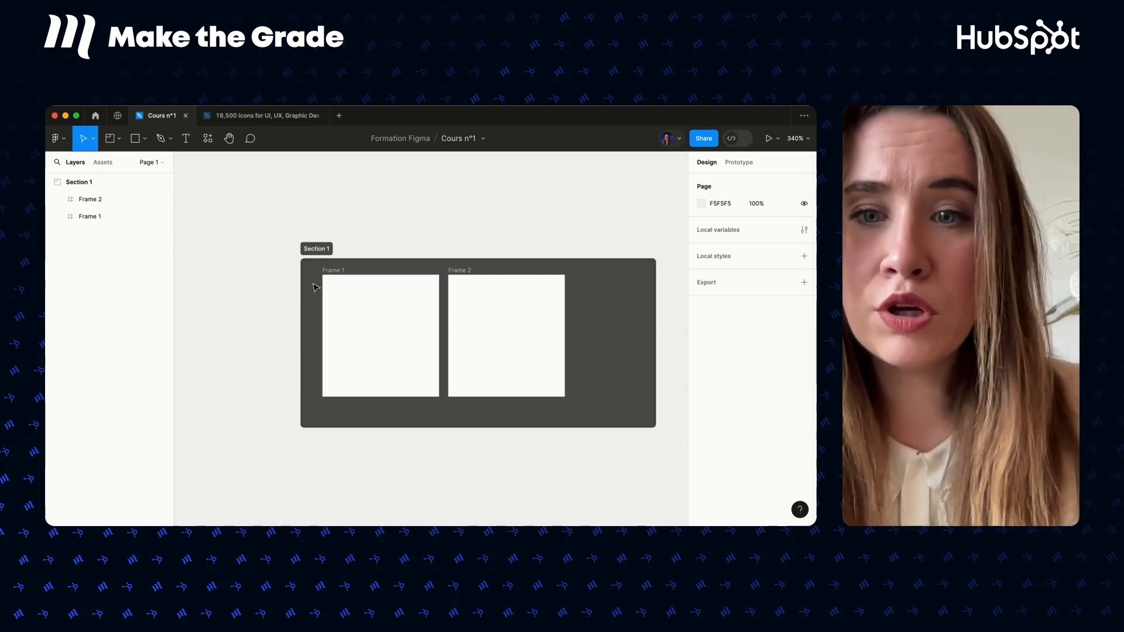
Draw a slice about 56 × 29 on the canvas above the section, aligned with its left edge.
left_click(134, 140)
left_click(118, 139)
left_click(104, 193)
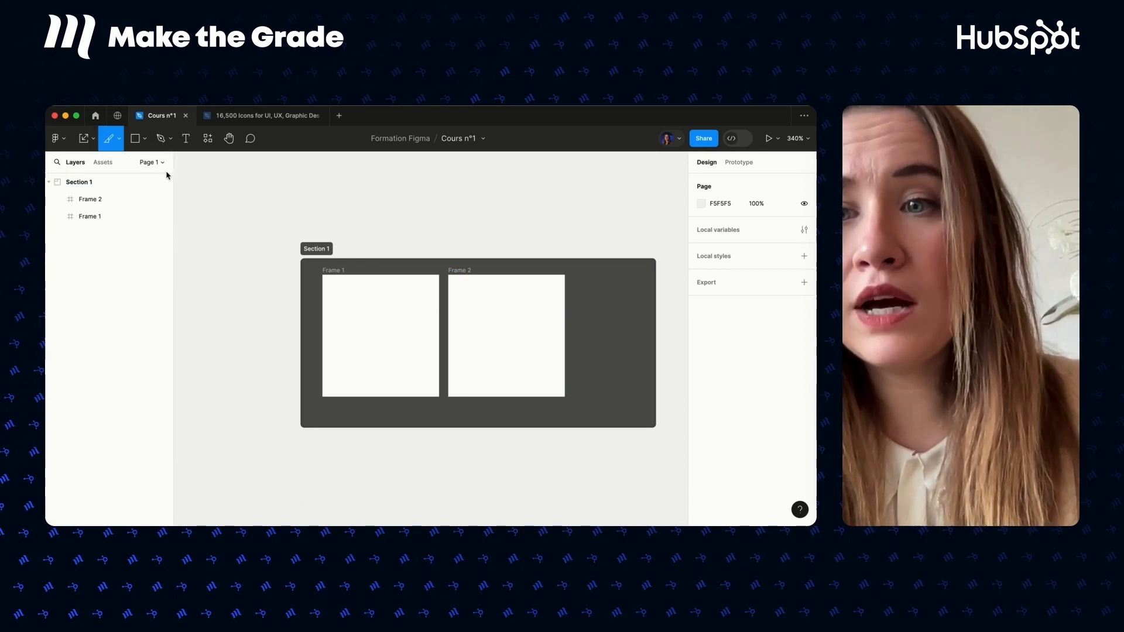
left_click_drag(301, 181, 403, 233)
scroll(379, 218, "up", 8)
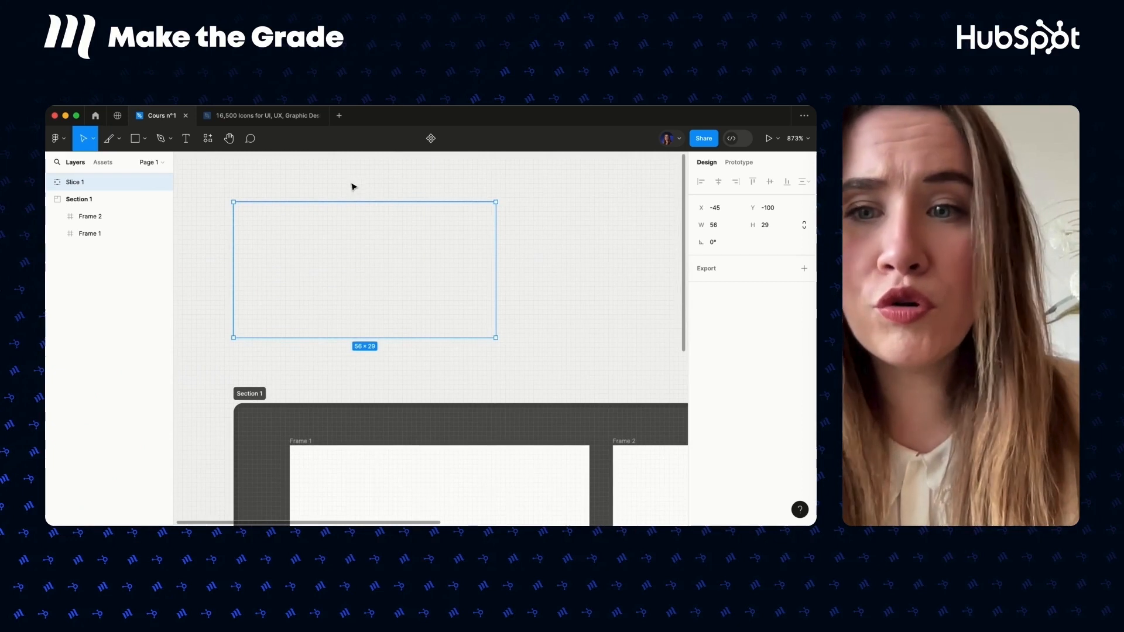
left_click(354, 187)
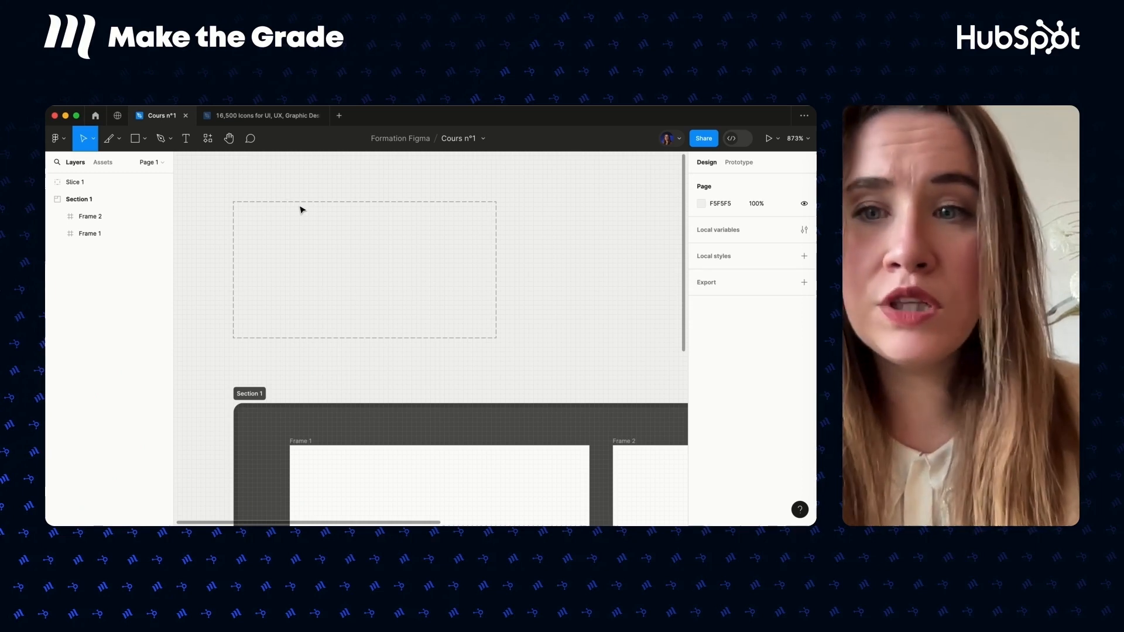
Draw a square about 10 × 10 near Frame 1's upper-left corner and a tall rectangle about 7 × 26 beside it.
scroll(245, 194, "down", 3)
left_click(146, 140)
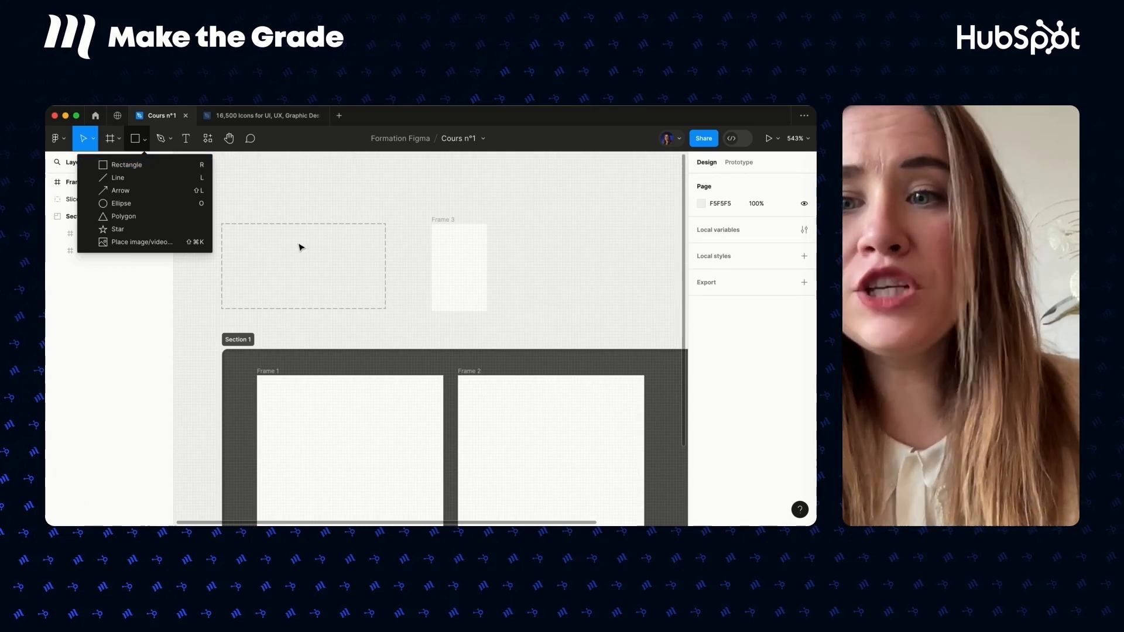
scroll(301, 246, "down", 5)
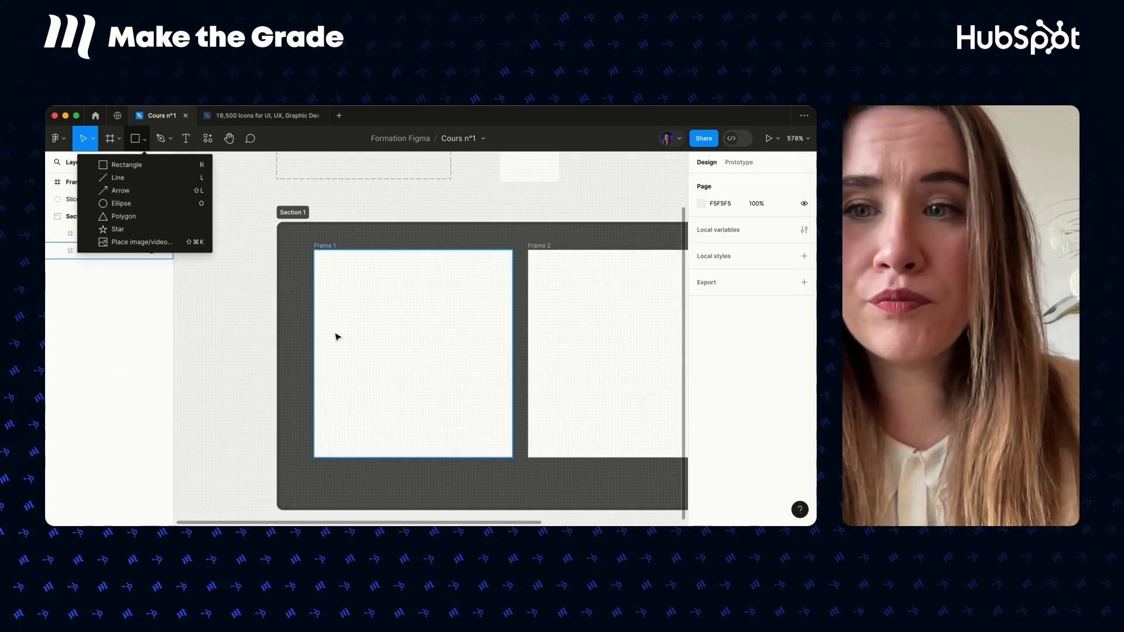
scroll(401, 316, "up", 5)
scroll(402, 316, "down", 3)
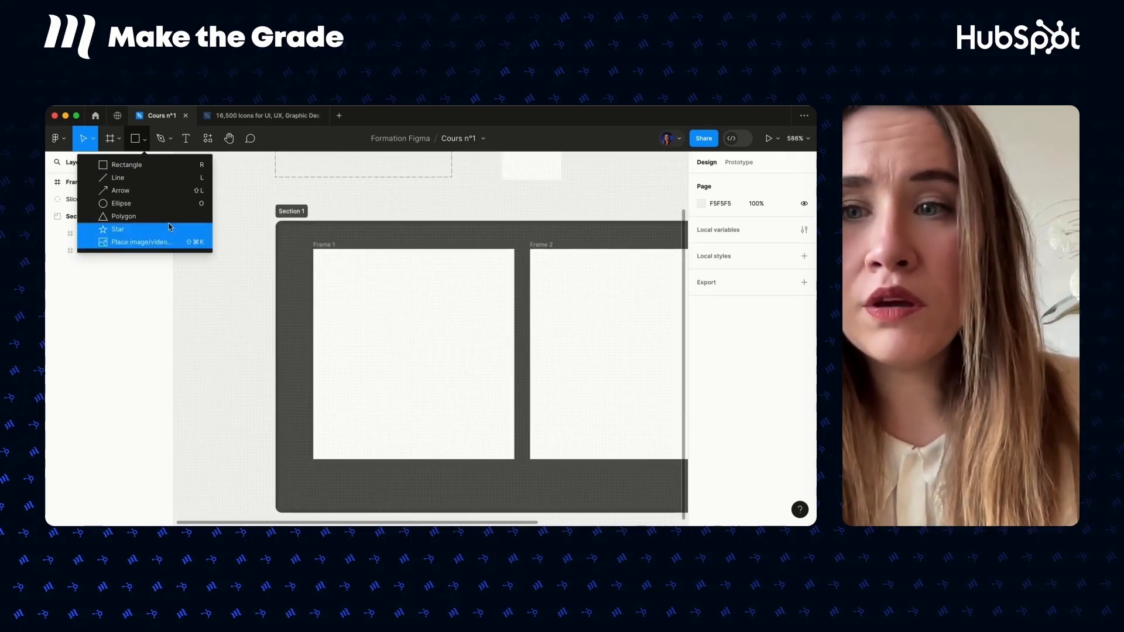
left_click(126, 165)
left_click_drag(341, 273, 373, 306)
scroll(374, 301, "up", 2)
scroll(373, 301, "up", 3)
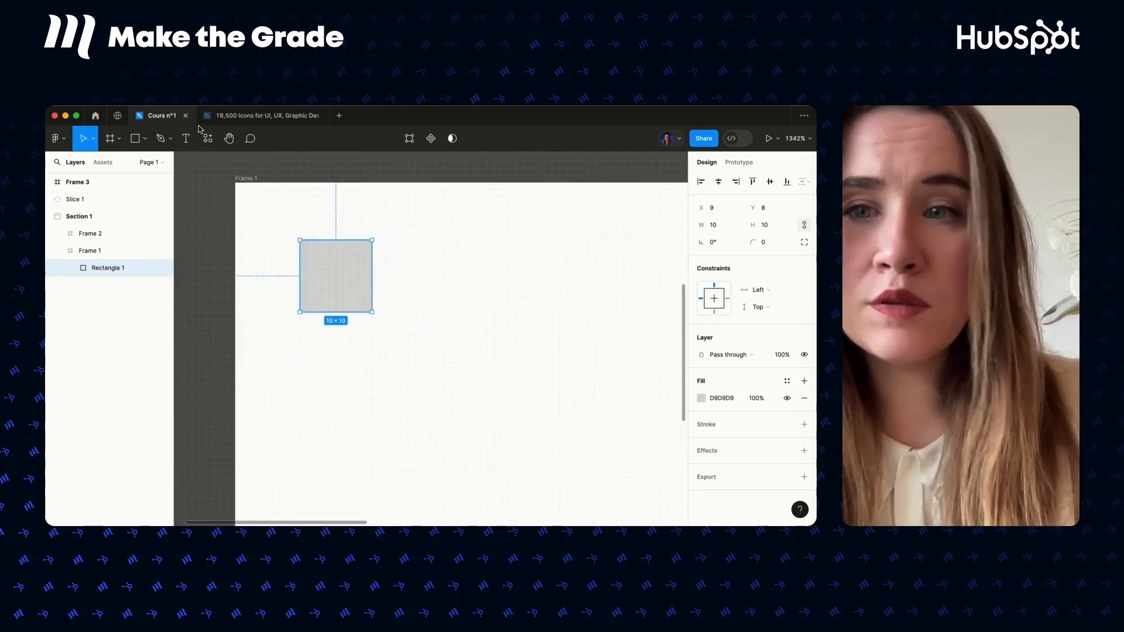
left_click(135, 139)
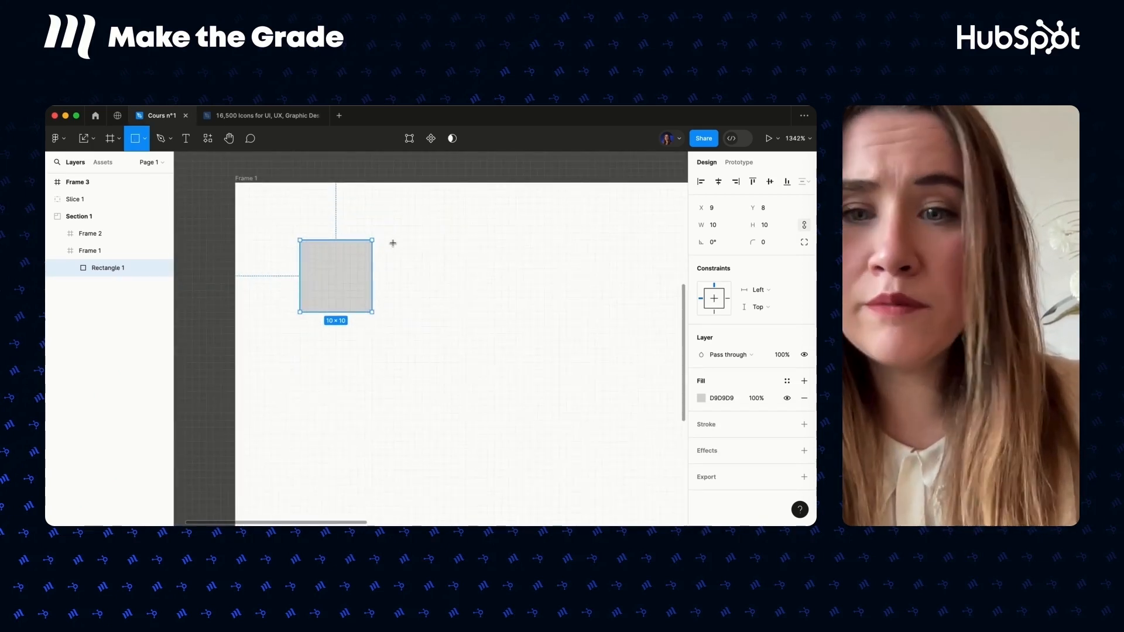
left_click_drag(384, 237, 437, 428)
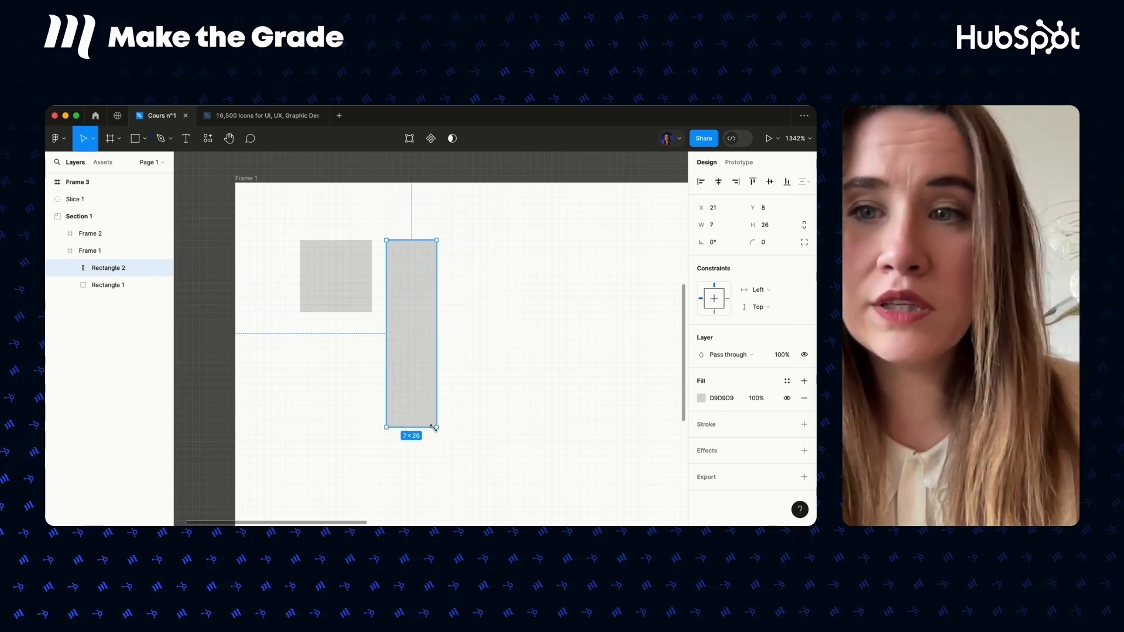
Draw a short horizontal line to the right of the tall rectangle and a horizontal arrow about 23 long below it.
left_click(161, 138)
left_click(145, 140)
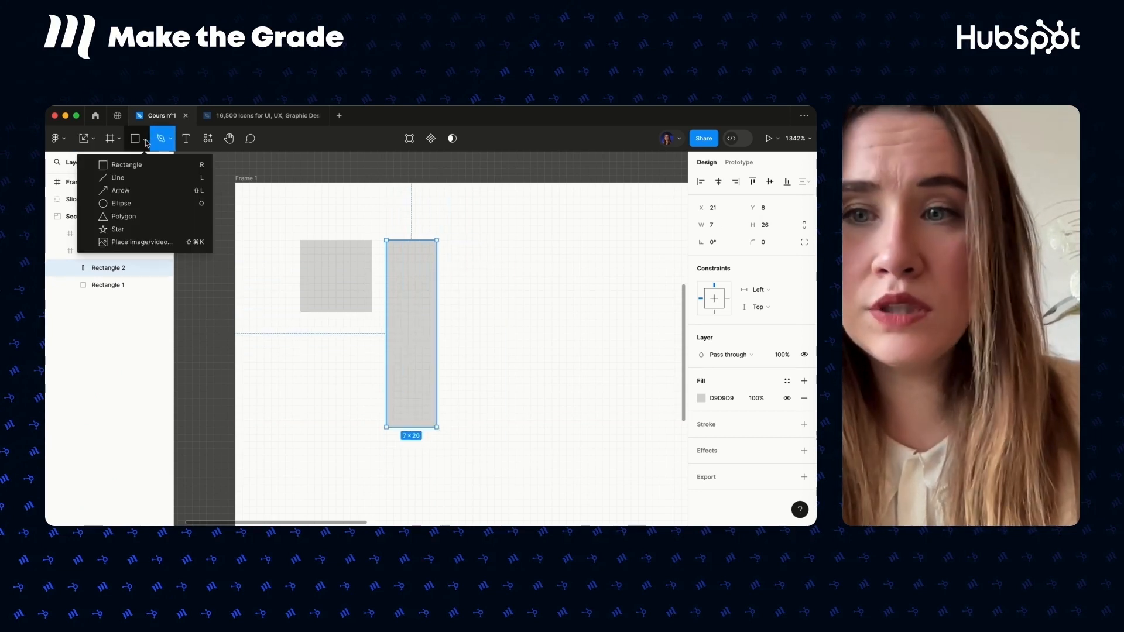
left_click(126, 177)
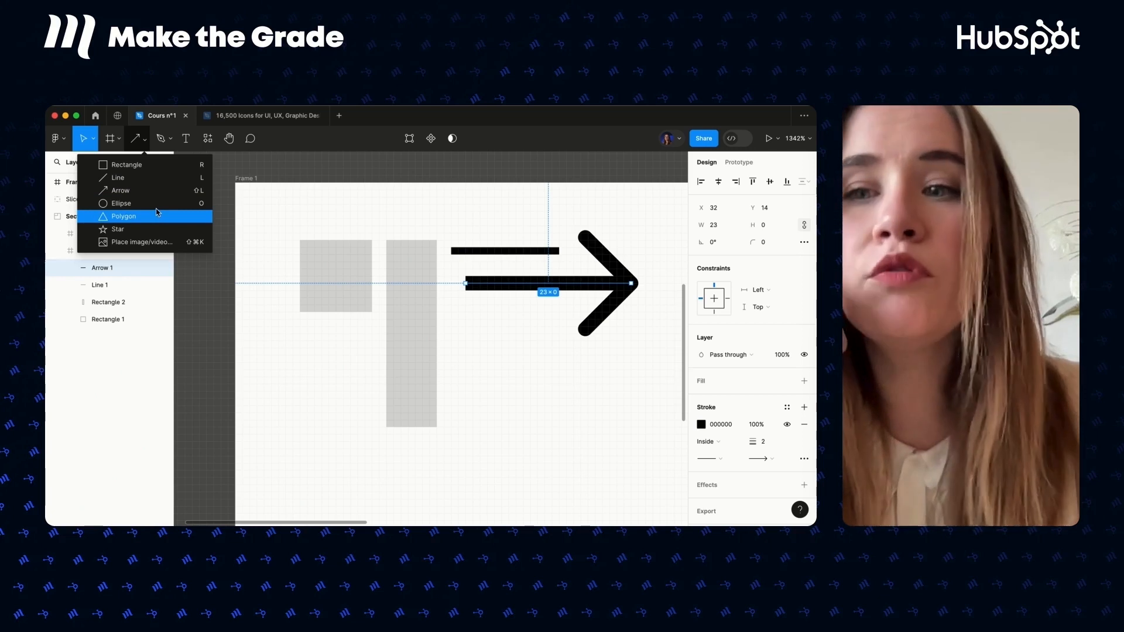
Draw a circle about 17 × 17 below the arrow and a narrow ellipse about 6 × 21 near Frame 1's left edge.
left_click(154, 203)
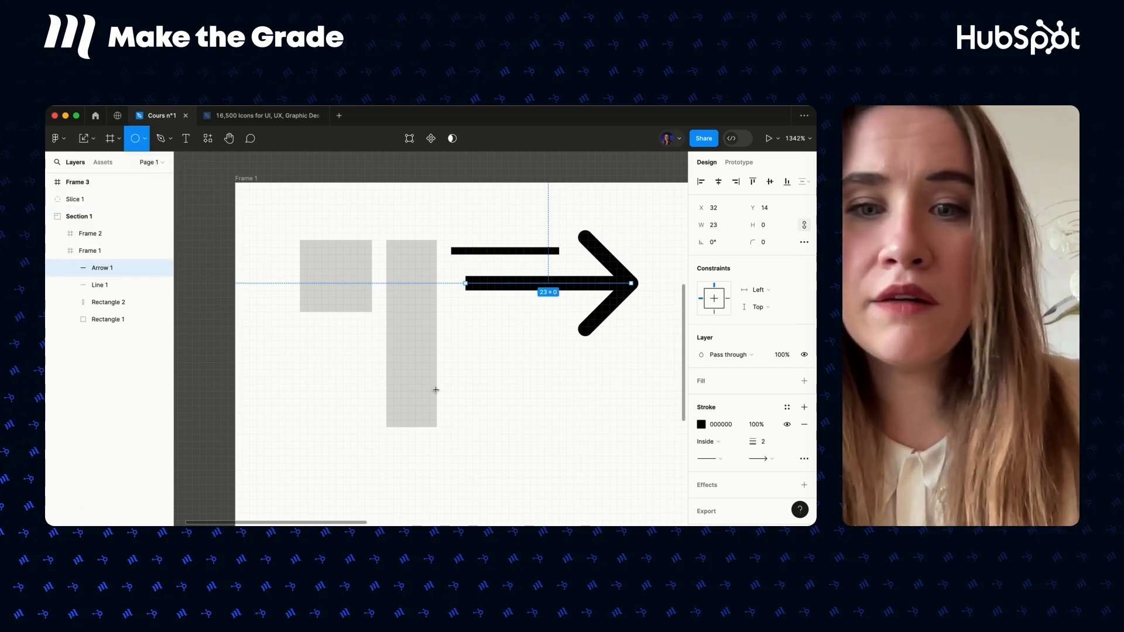
scroll(456, 388, "down", 3)
scroll(456, 388, "right", 4)
left_click_drag(348, 306, 440, 427)
scroll(440, 428, "down", 3)
scroll(440, 428, "left", 3)
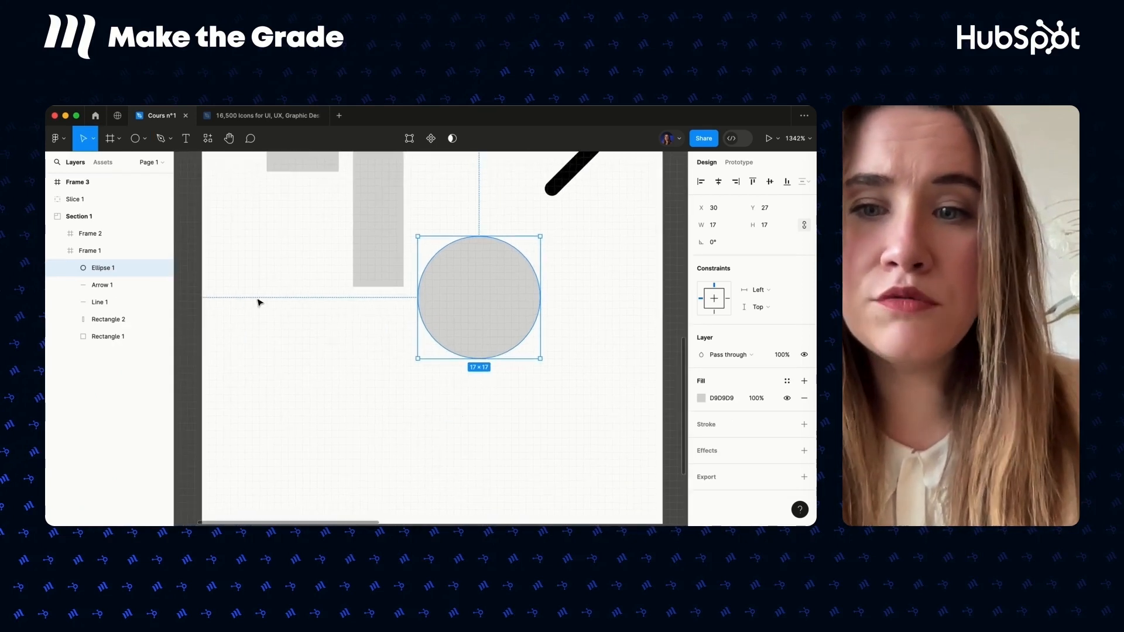
left_click(138, 137)
left_click_drag(252, 299, 295, 452)
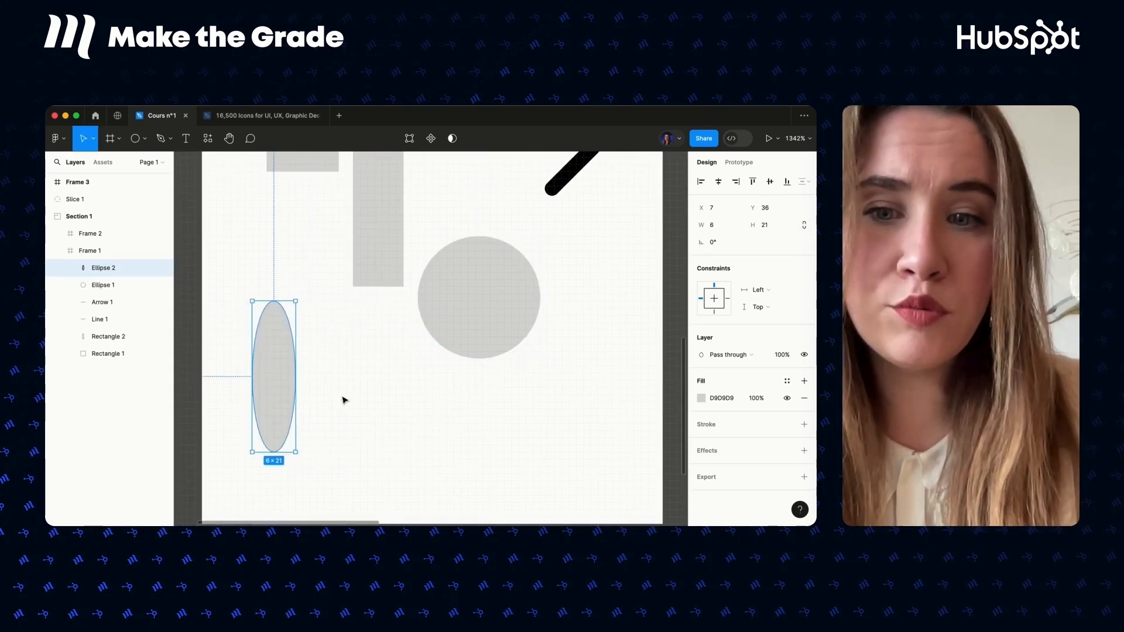
Draw a triangle about 9 × 9 beside the narrow ellipse and a star about 14 × 14 below the circle.
left_click(145, 138)
left_click(111, 226)
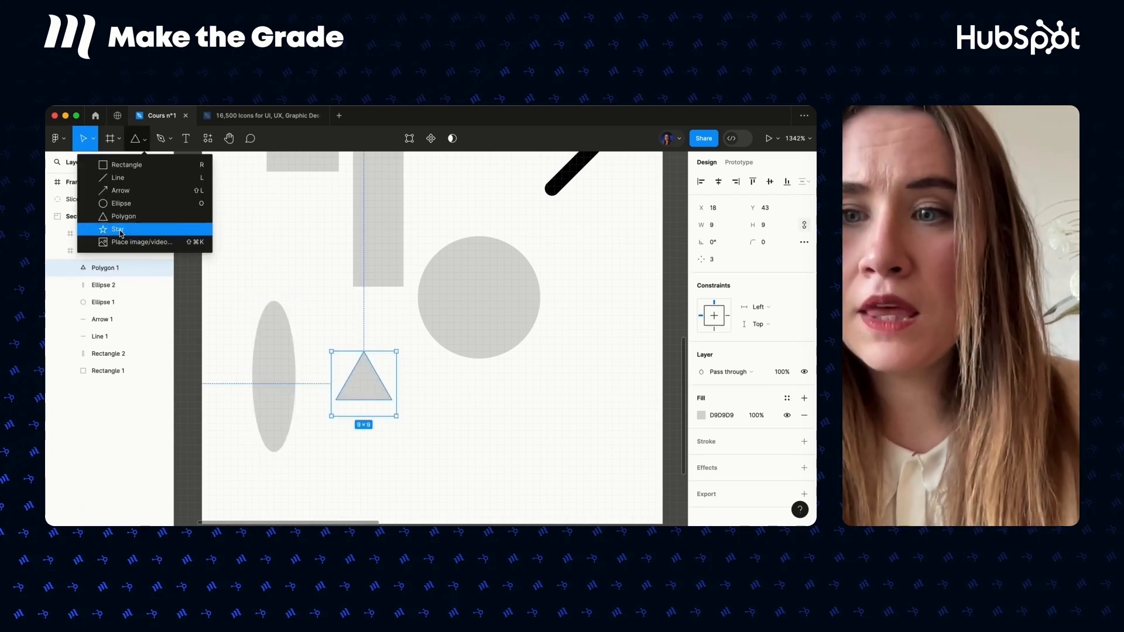
left_click_drag(432, 373, 533, 474)
scroll(533, 475, "right", 3)
scroll(533, 475, "down", 2)
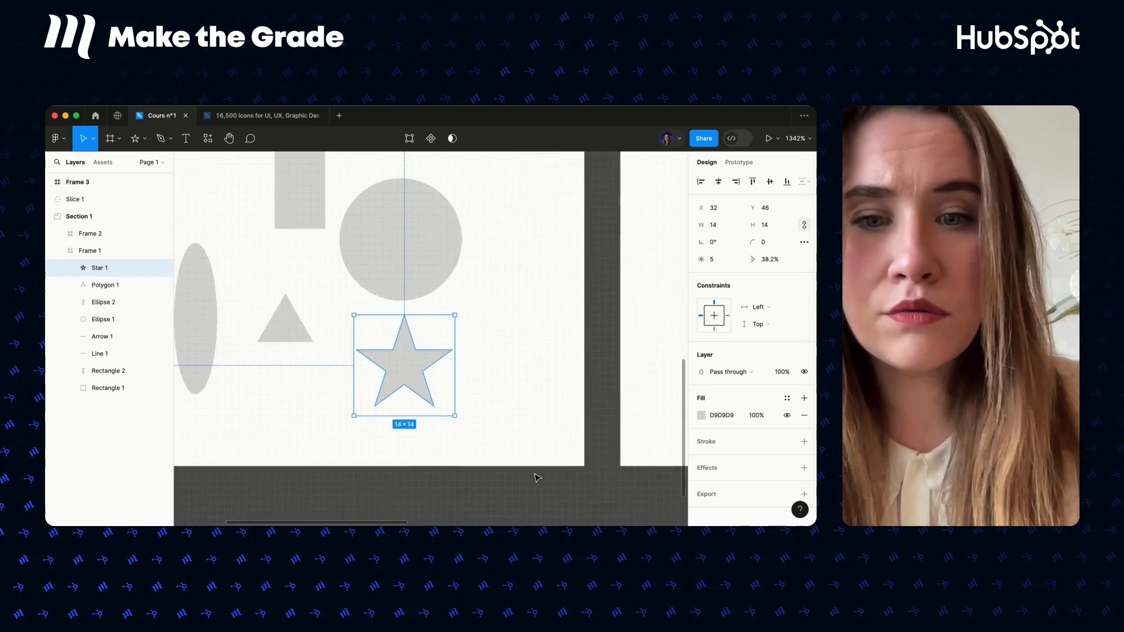
Change the star to 8 points with a 48% ratio.
mouse_move(417, 351)
left_click_drag(416, 351, 445, 337)
left_click(144, 138)
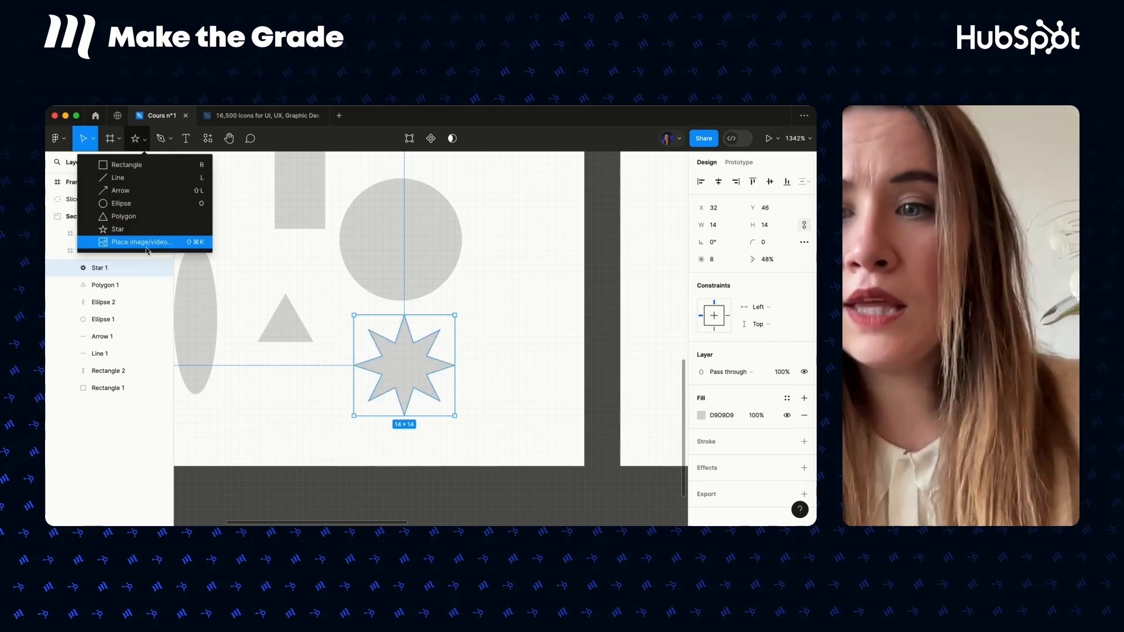
left_click(107, 246)
left_click(576, 423)
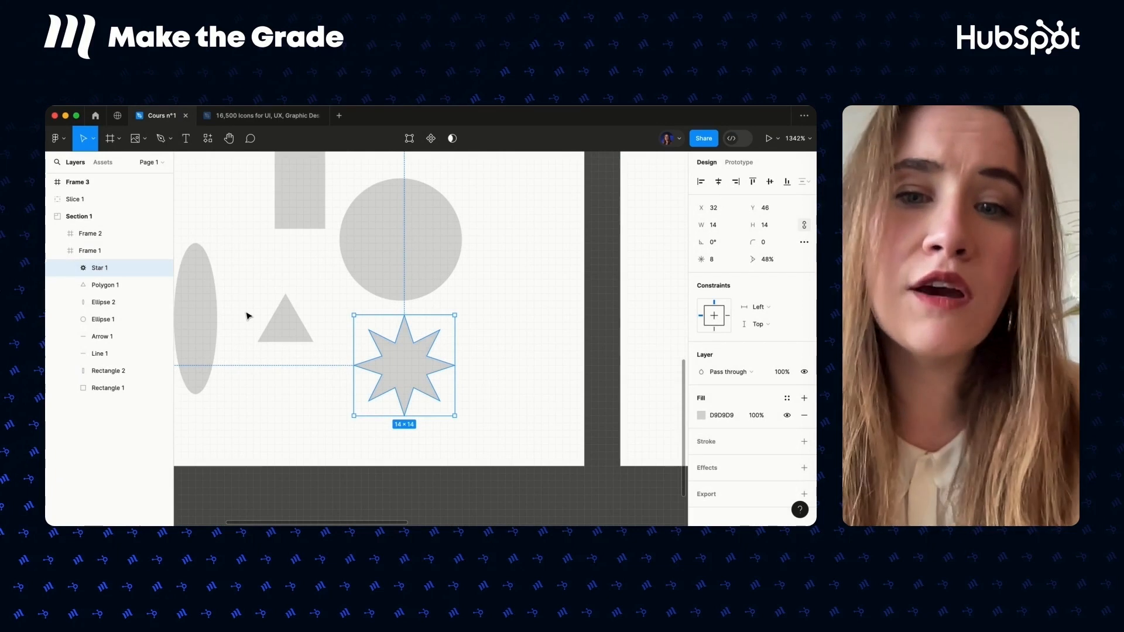
Draw an open S-shaped curve about 23 × 17 with the Pen tool, ending over the tall rectangle in Frame 1.
scroll(246, 316, "up", 4)
scroll(246, 316, "left", 2)
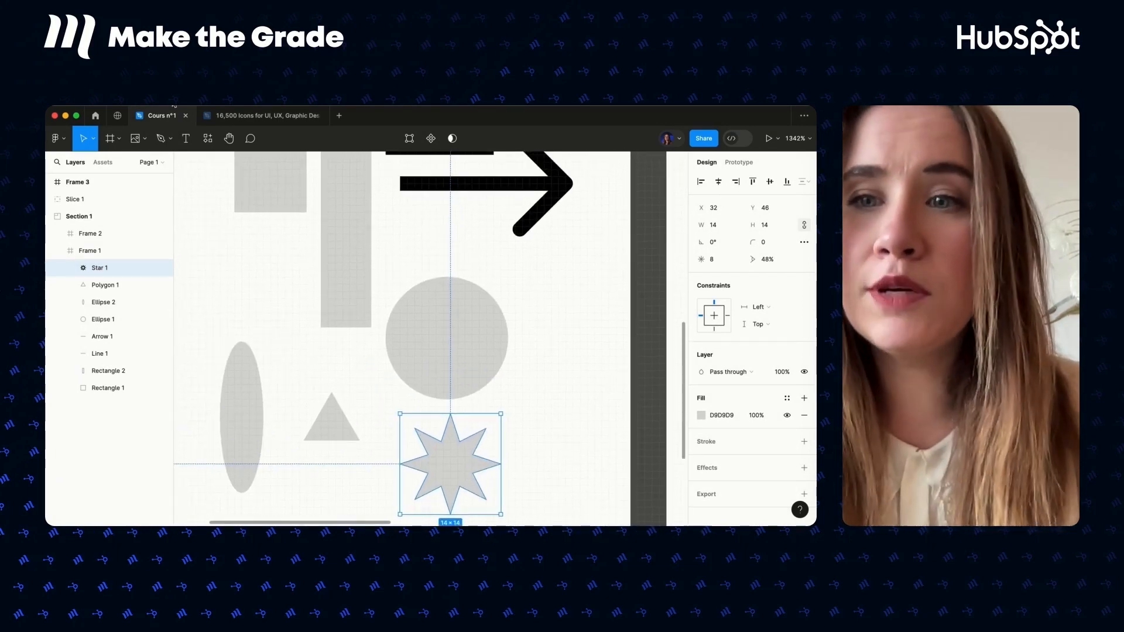
left_click(170, 138)
left_click(161, 166)
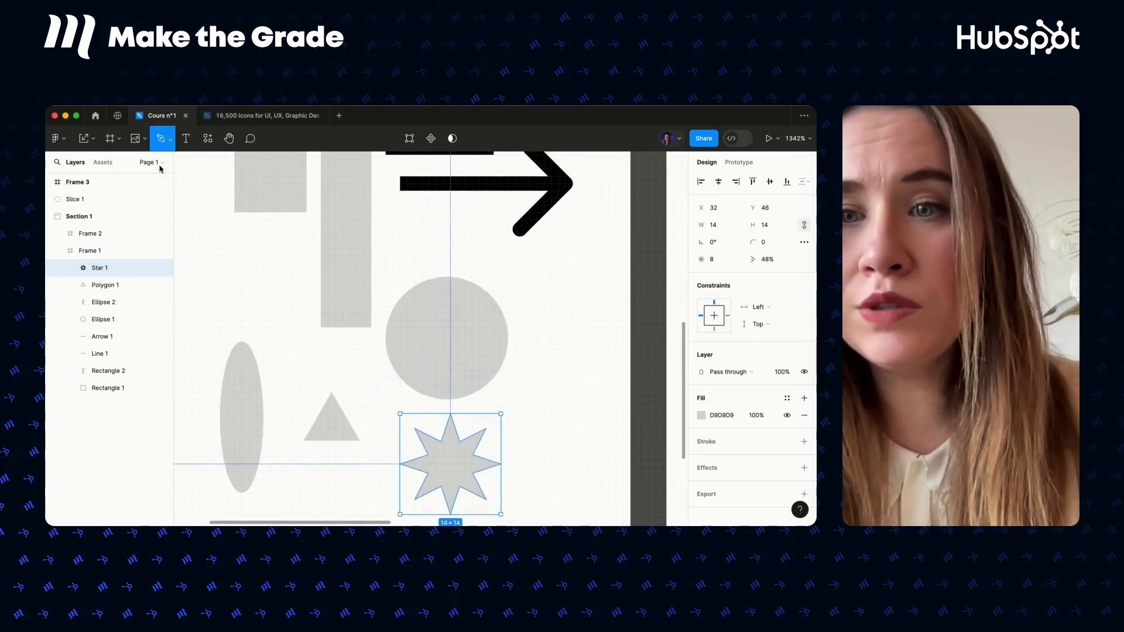
scroll(271, 270, "left", 2)
left_click(248, 297)
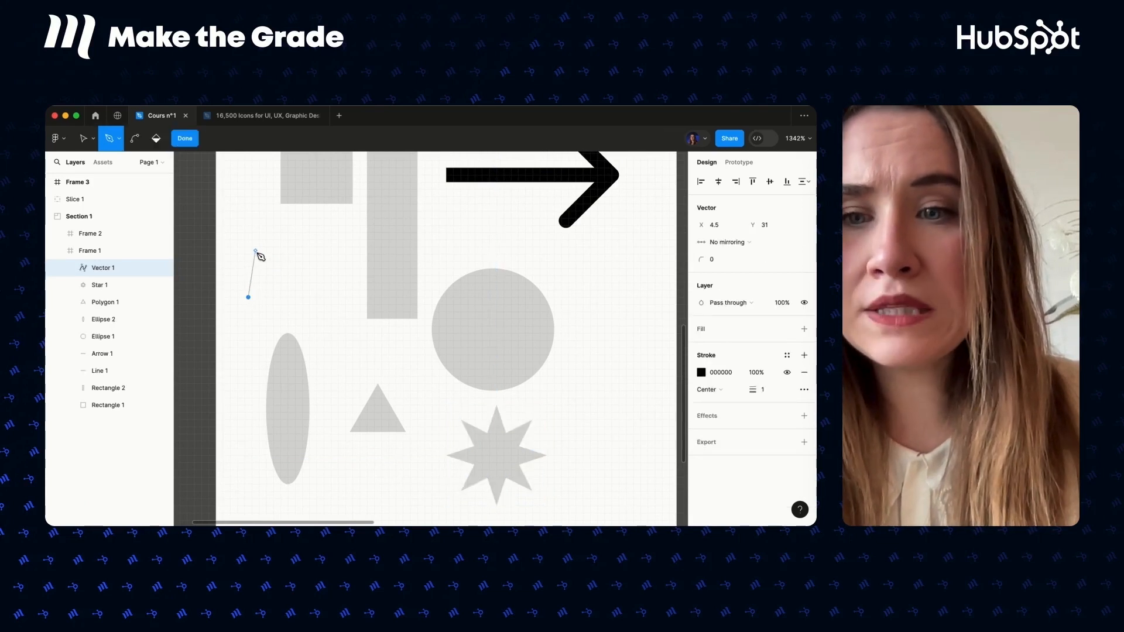
left_click(350, 250)
left_click_drag(402, 273, 368, 181)
scroll(413, 218, "up", 3)
key("Escape")
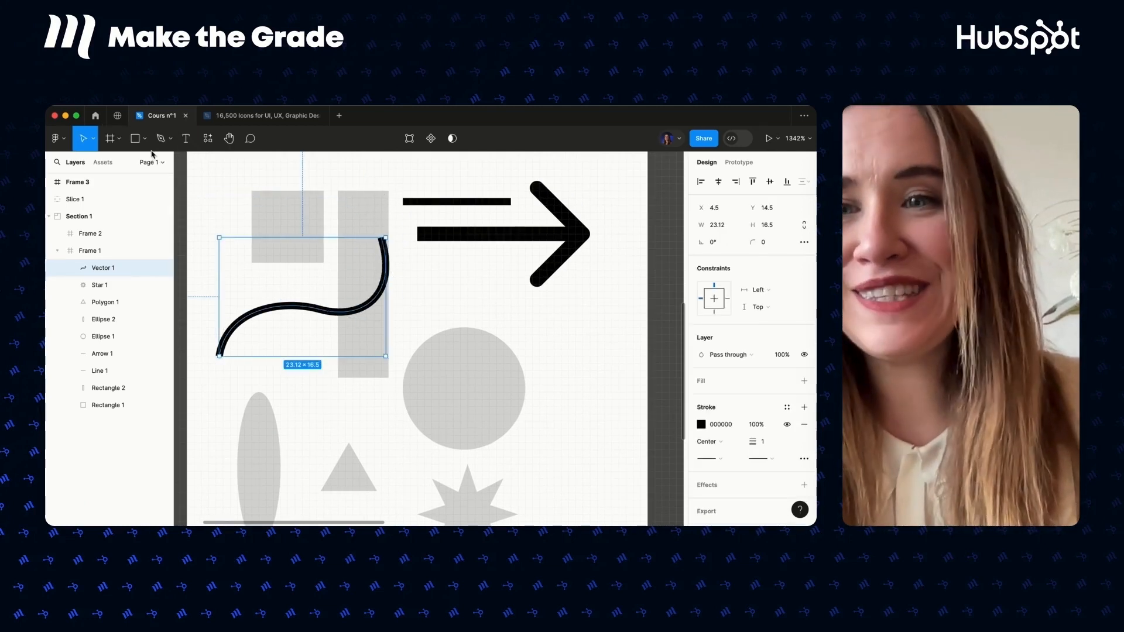
Draw two wavy freehand strokes over the shapes in Frame 1 with the Pencil tool.
left_click(170, 139)
left_click(169, 182)
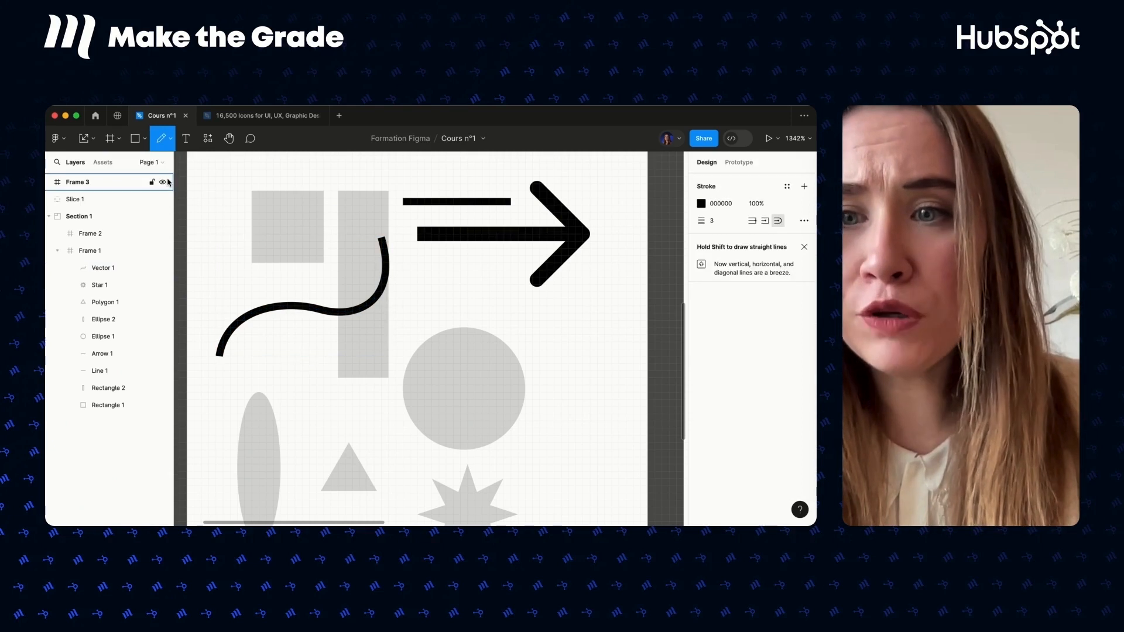
mouse_move(220, 267)
left_mouse_down()
mouse_move(256, 195)
mouse_move(317, 243)
mouse_move(358, 205)
mouse_move(385, 229)
mouse_move(372, 264)
left_mouse_up()
key("t")
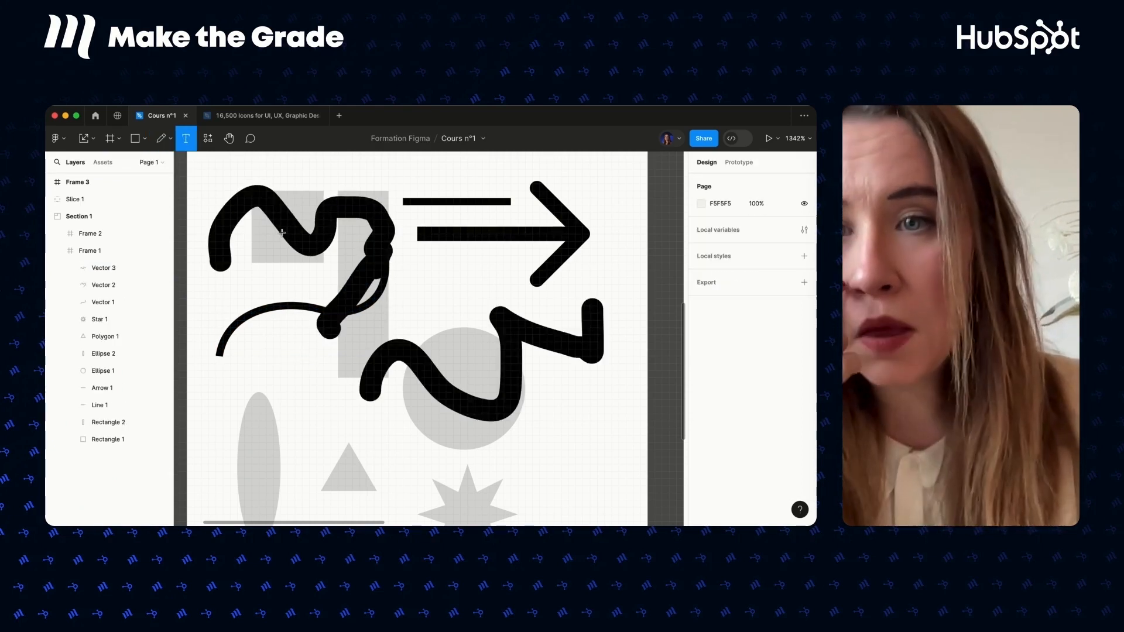
scroll(279, 231, "down", 5)
scroll(306, 357, "right", 3)
scroll(306, 357, "right", 6)
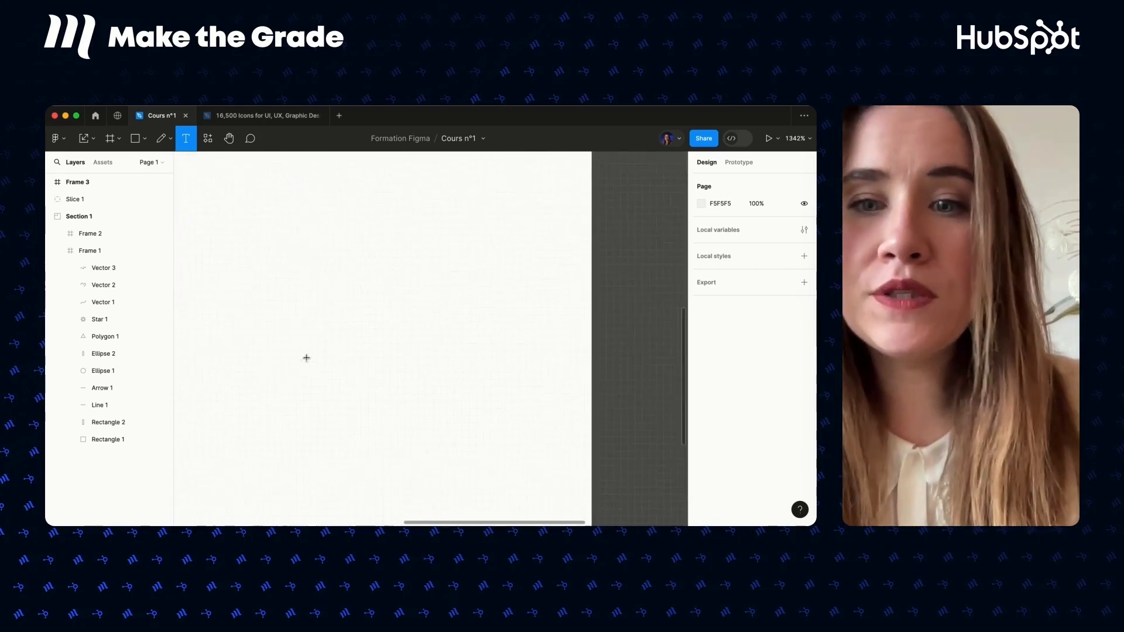
scroll(306, 357, "up", 5)
left_click(324, 291)
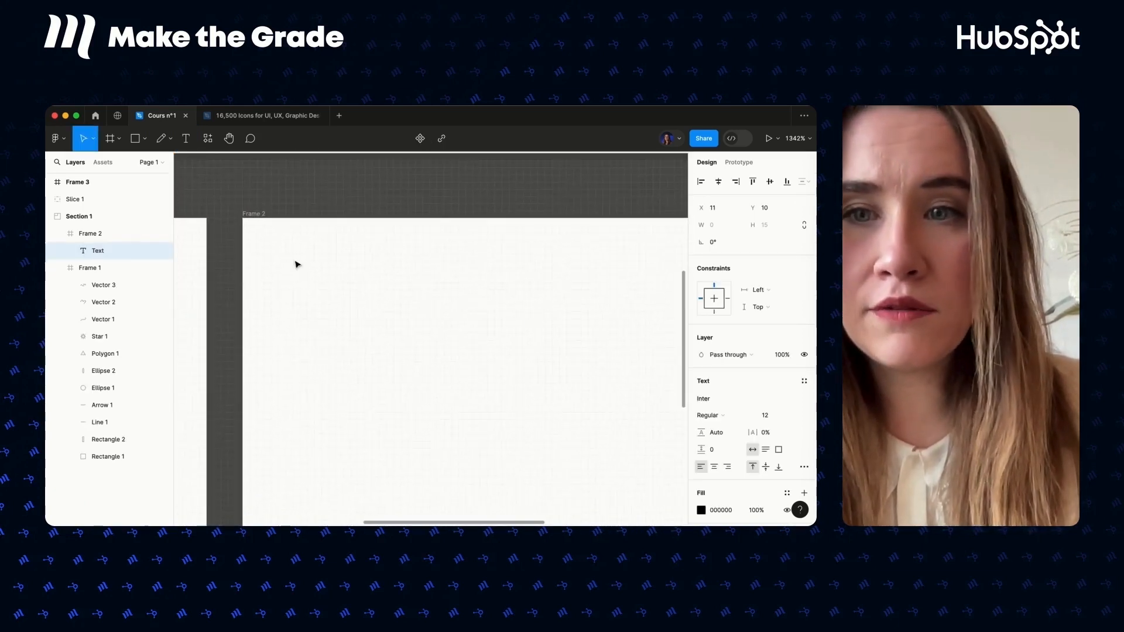
scroll(316, 301, "down", 1)
scroll(316, 301, "right", 1)
scroll(314, 298, "down", 3)
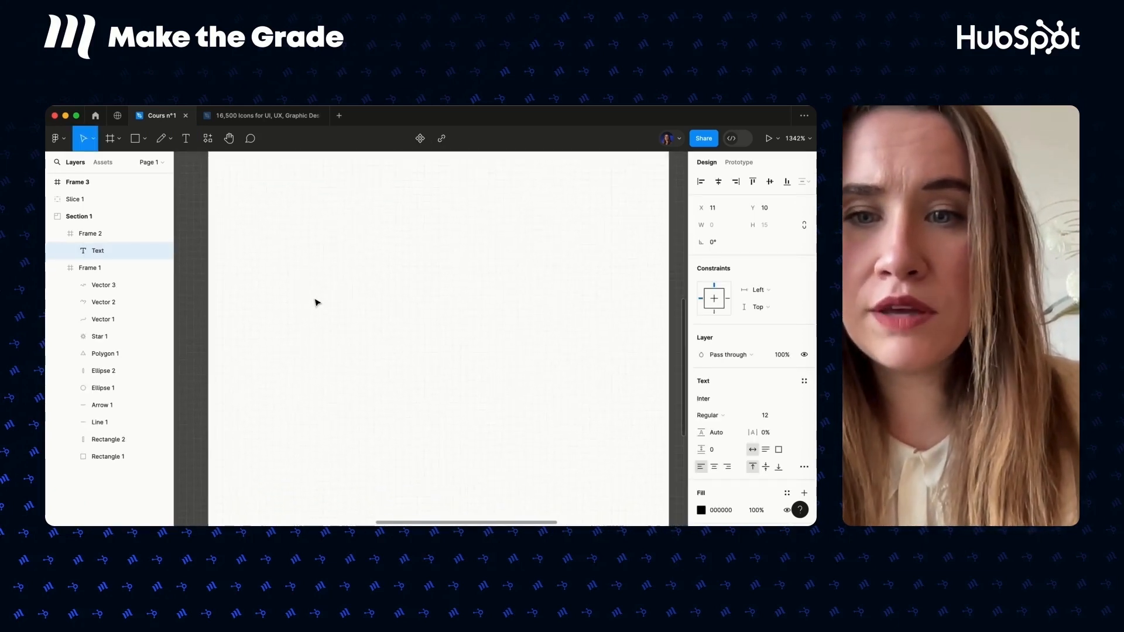
key("Escape")
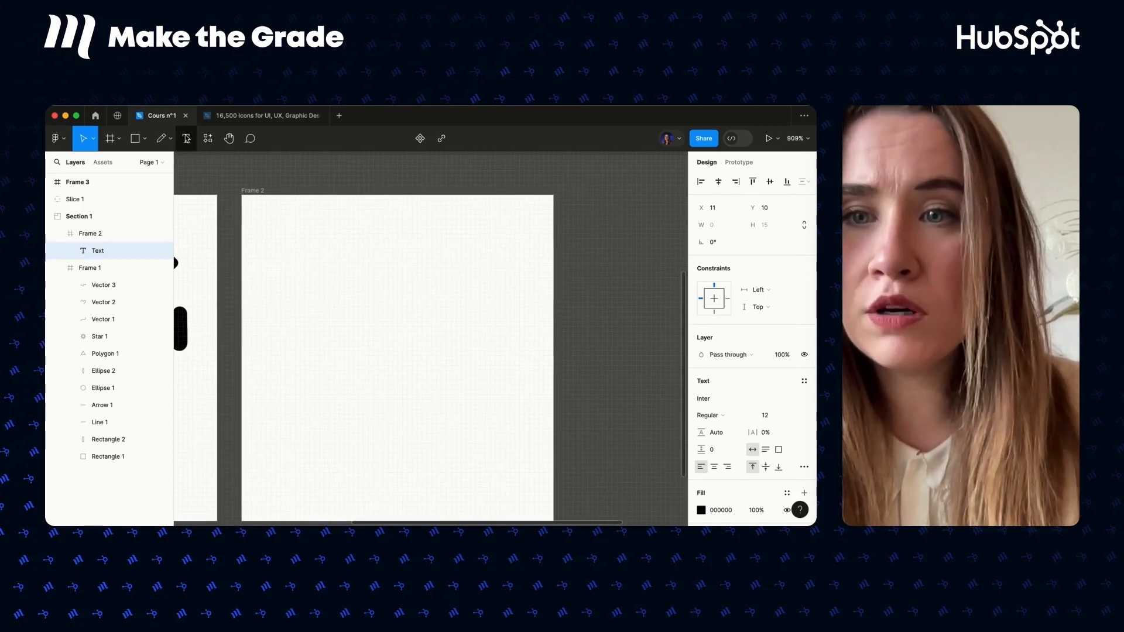
Add the auto-width text "Lorem" in the upper part of Frame 2.
key("t")
left_click(284, 260)
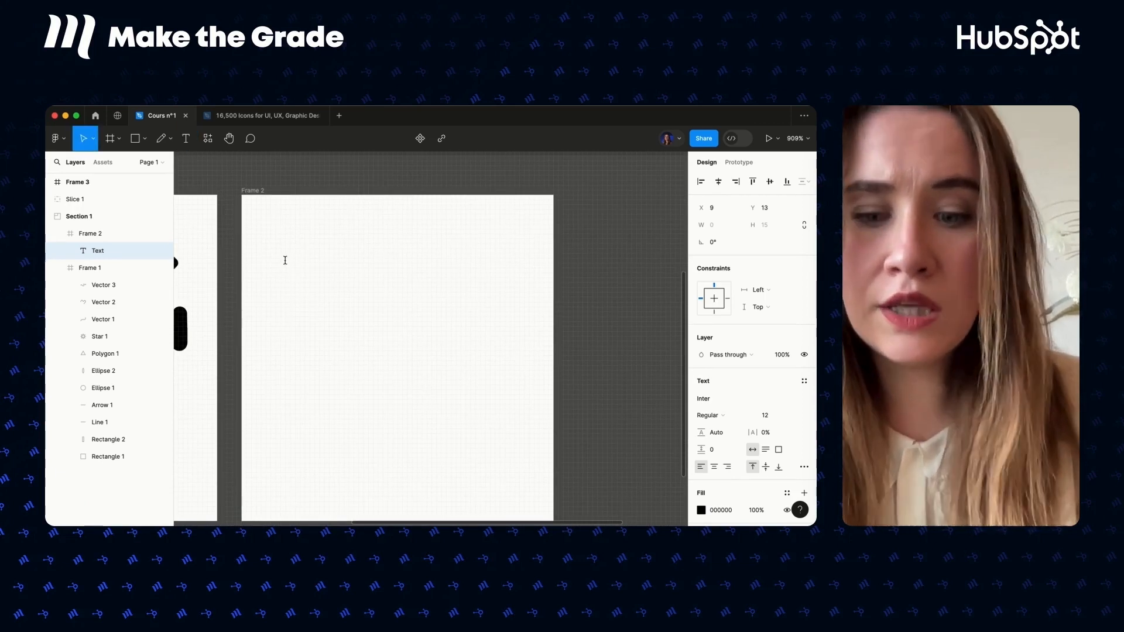
type("jsk")
key("BackSpace")
key("BackSpace")
key("BackSpace")
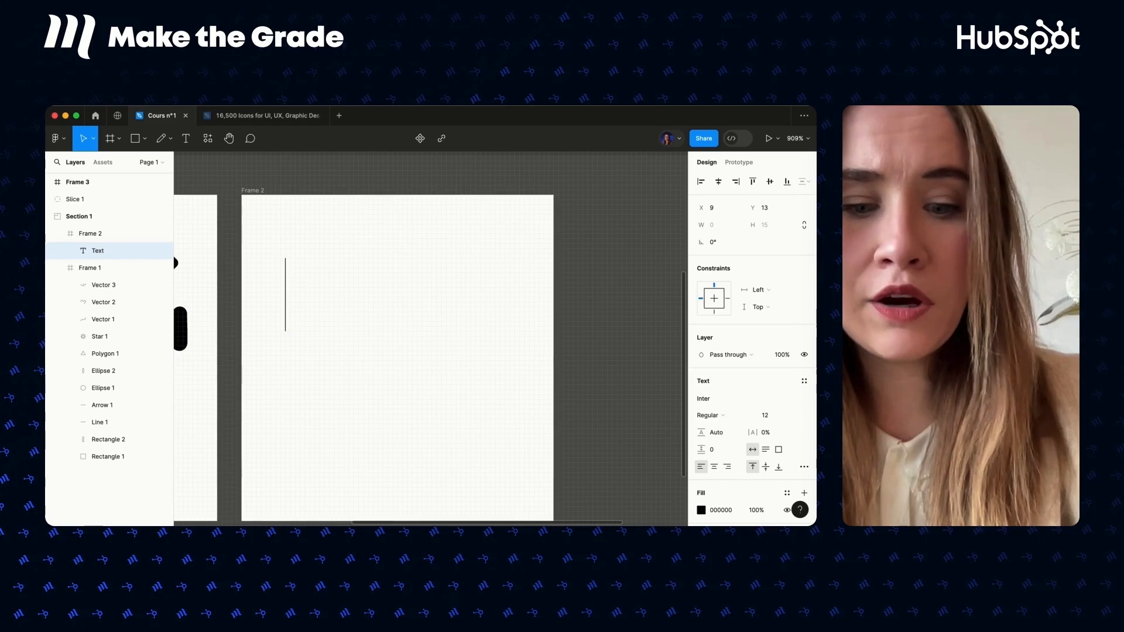
type("Lorem")
key("Escape")
key("Return")
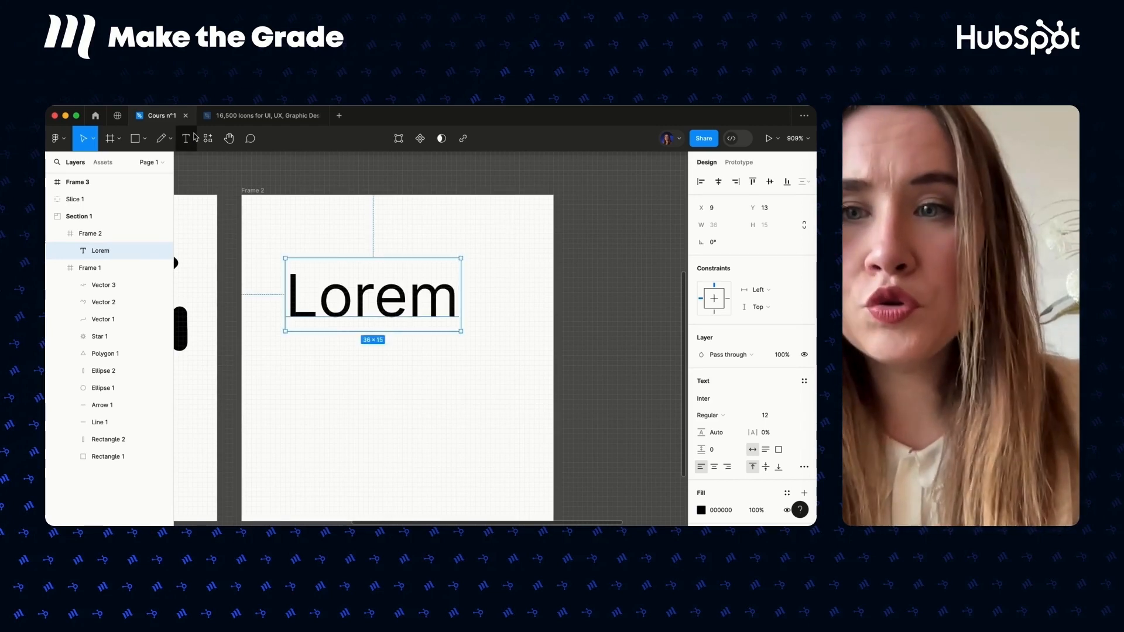
Draw a fixed-size text box about 42 × 23 below "Lorem", fill it with "lorem", and select the upper text.
left_click_drag(288, 353, 490, 463)
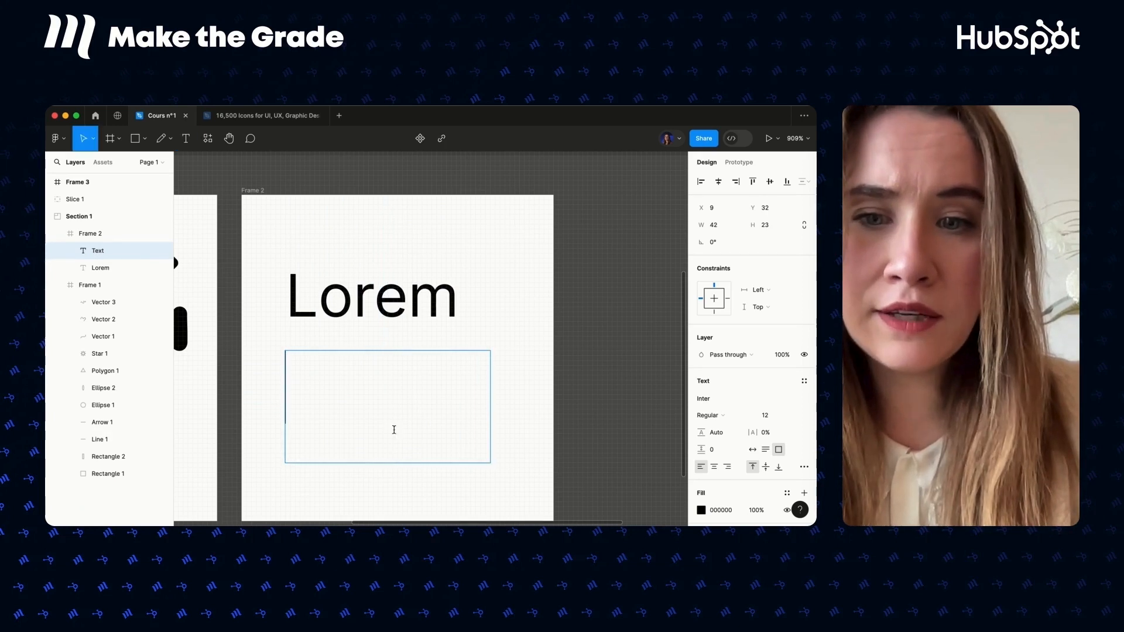
type("lore")
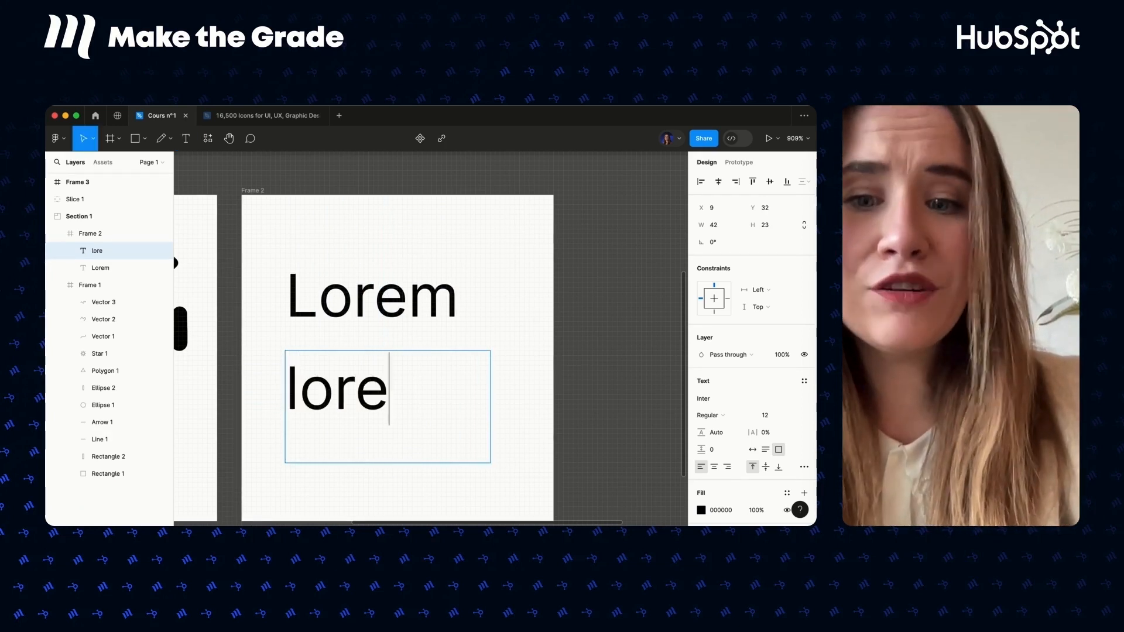
type("m")
key("Escape")
left_click(322, 301)
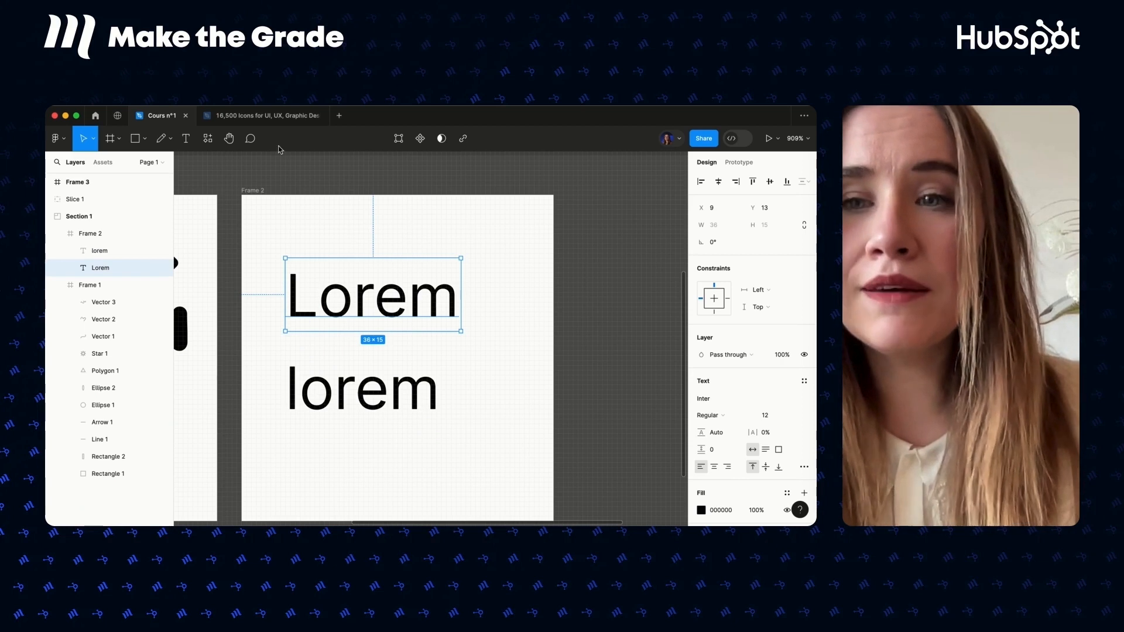
Look through the available components, plugins and widgets, and switch to the Hand tool.
left_click(207, 141)
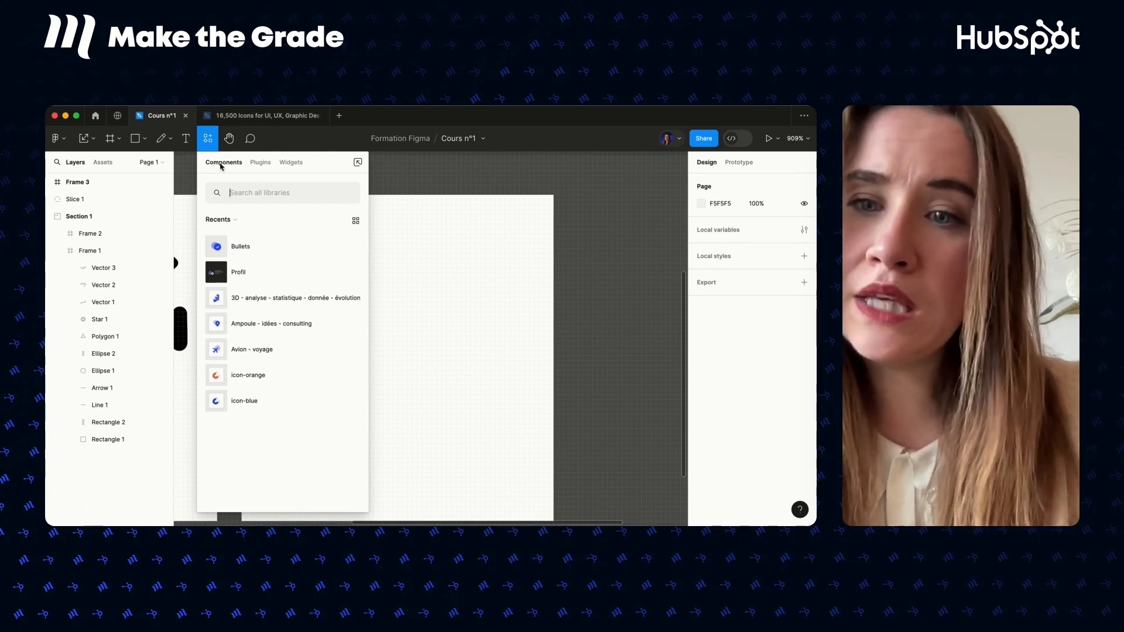
left_click(260, 162)
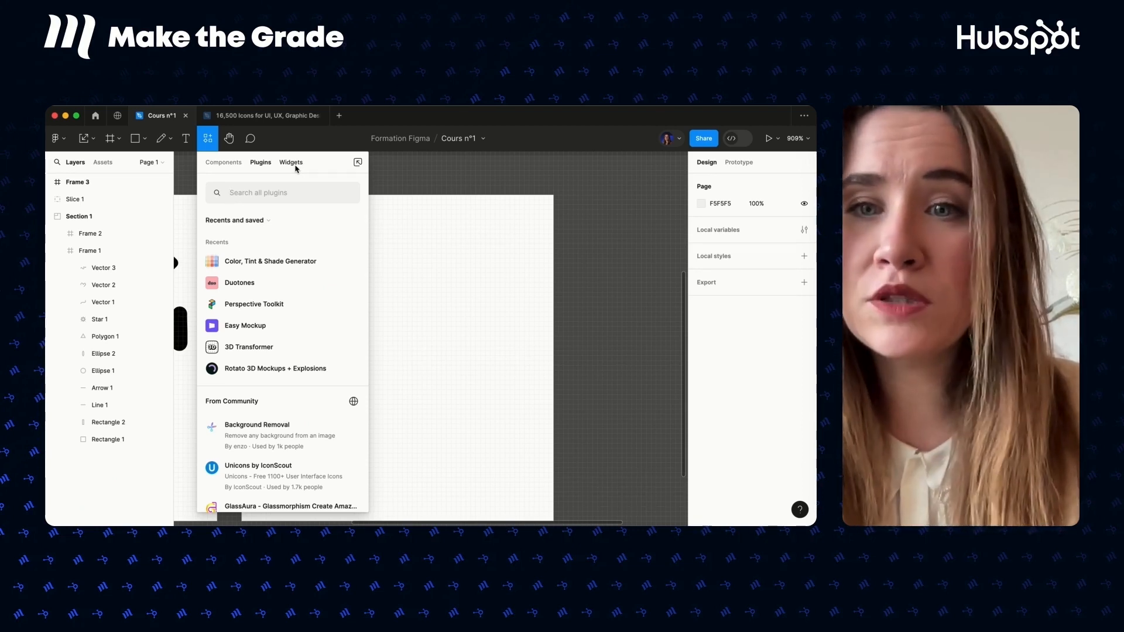
left_click(296, 166)
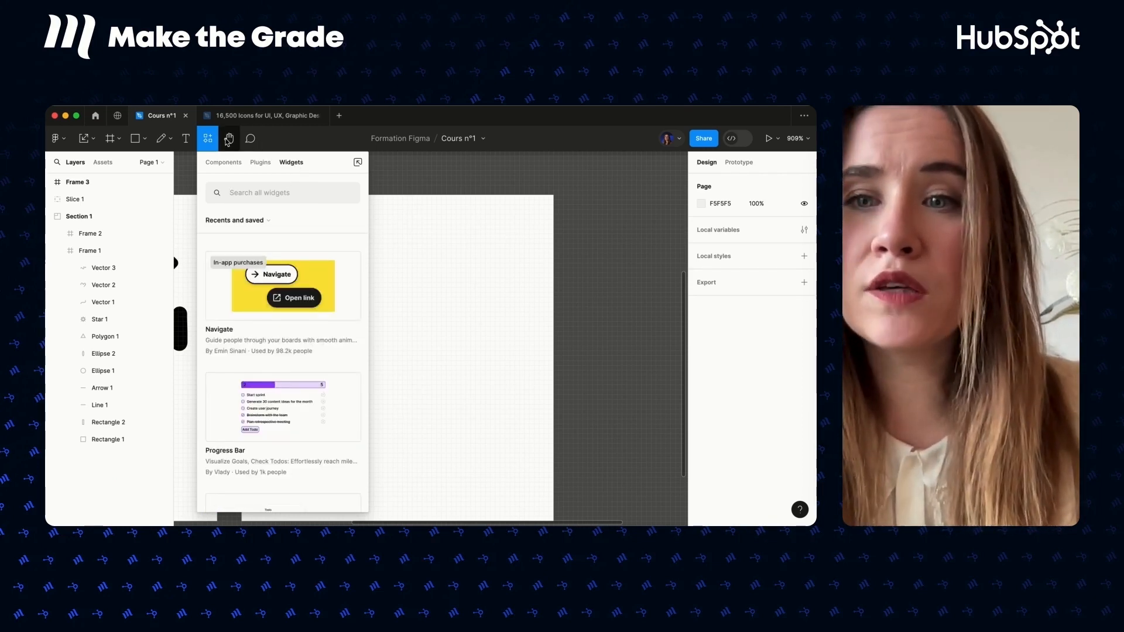
left_click(229, 138)
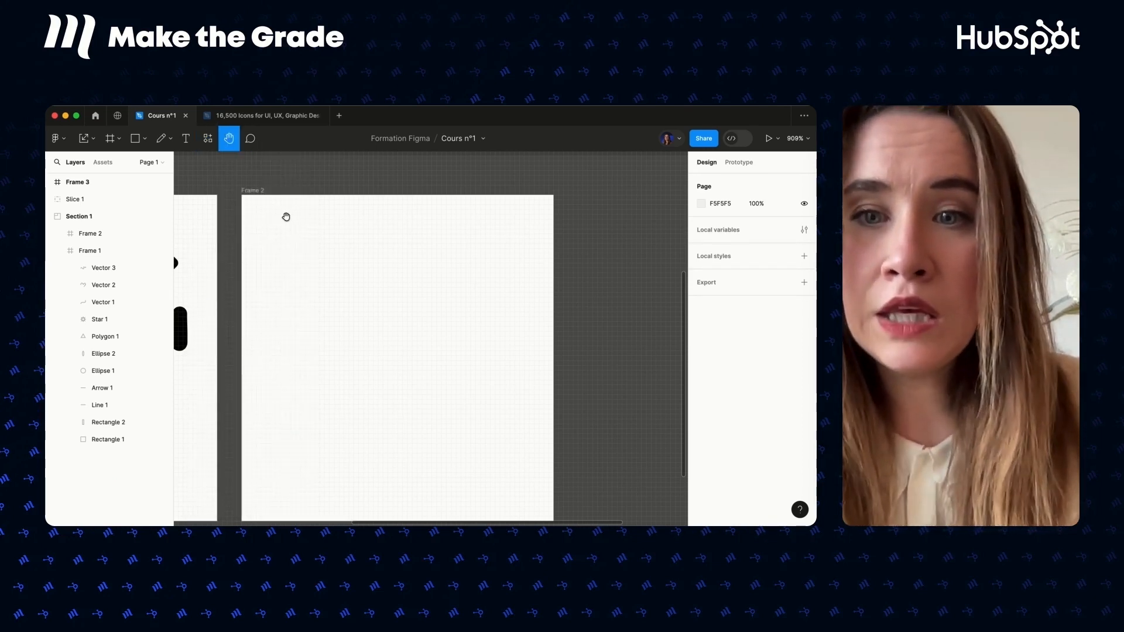
Post the comment "Commentaire" above the arrow's tip in the upper right of Frame 1.
left_click_drag(320, 281, 472, 240)
left_click(252, 141)
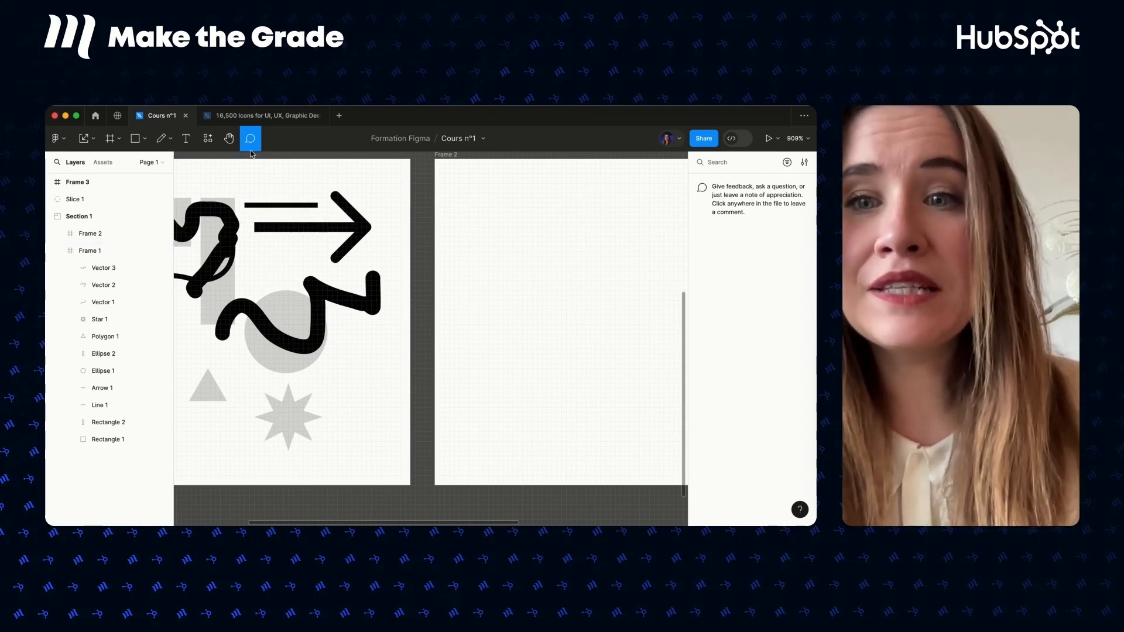
left_click(368, 197)
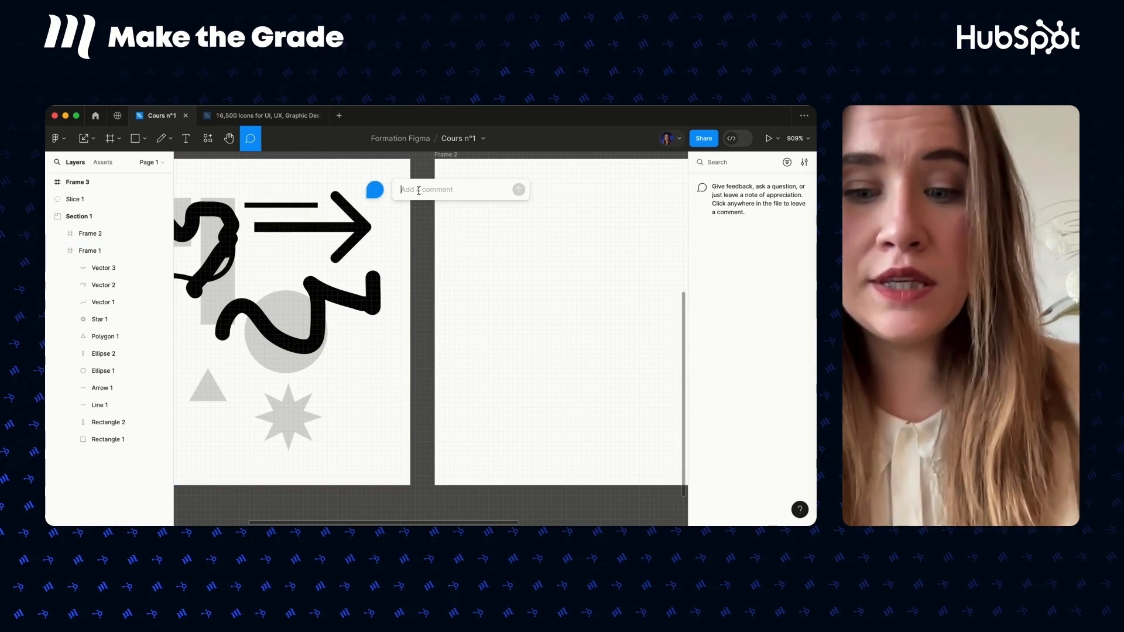
type("c")
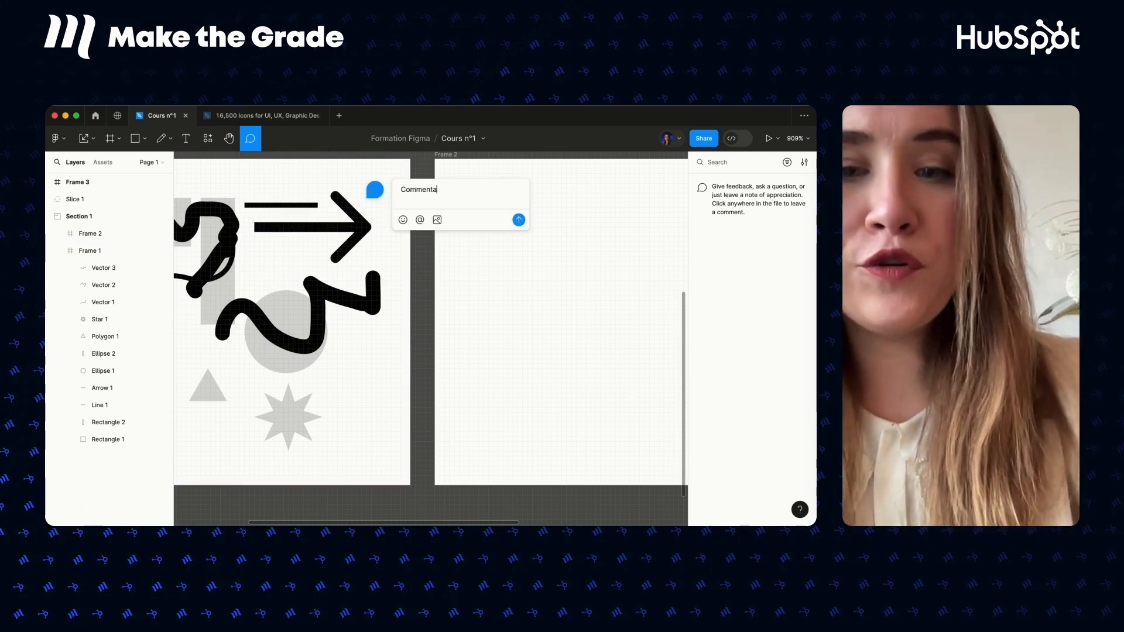
type("ommentaire")
key("Return")
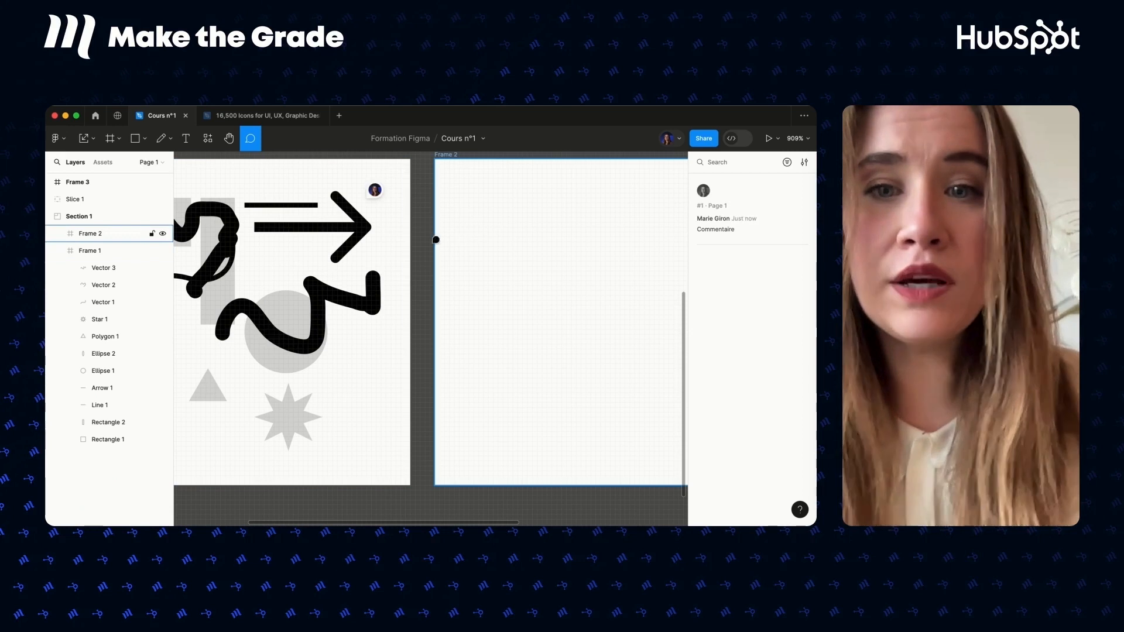
Open the comment thread beside the arrow in Frame 1 and mark it as resolved.
left_click(378, 187)
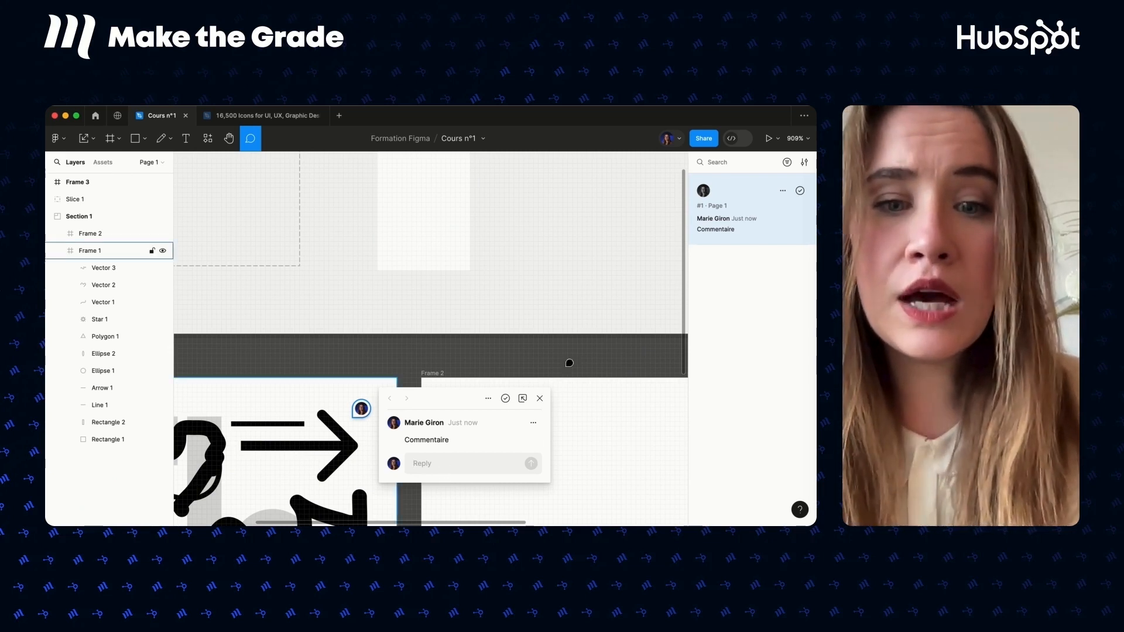
scroll(567, 361, "down", 5)
scroll(578, 355, "down", 2)
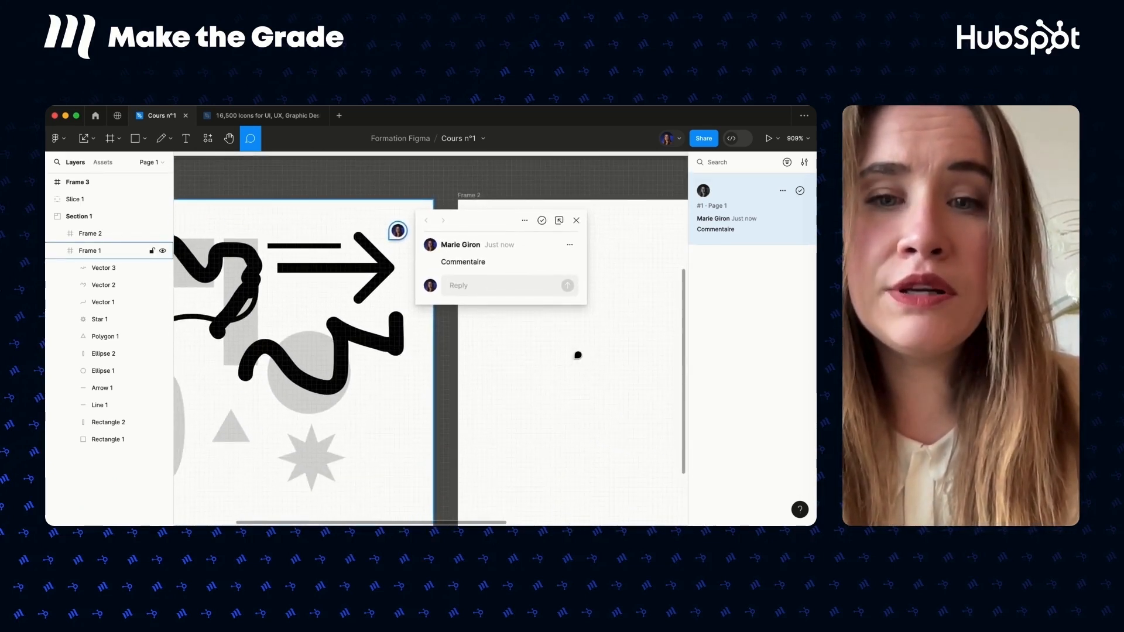
left_click(542, 221)
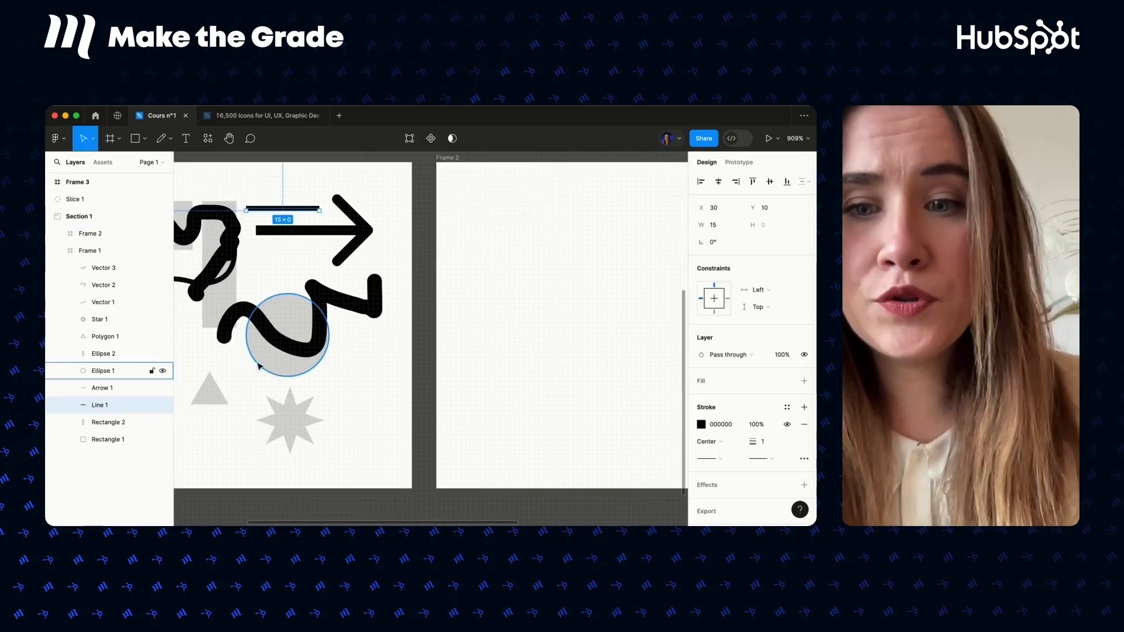
Move the large gray circle out of Frame 1 into the middle of Frame 2 and deselect it.
double_click(263, 365)
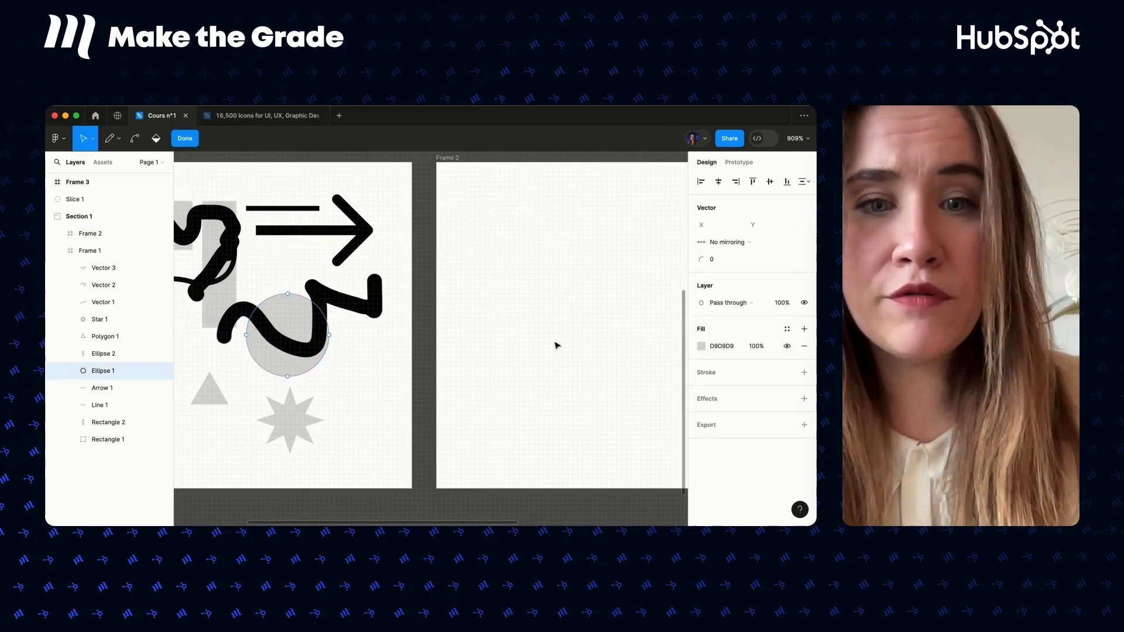
key("Escape")
left_click_drag(278, 364, 536, 339)
left_click(428, 270)
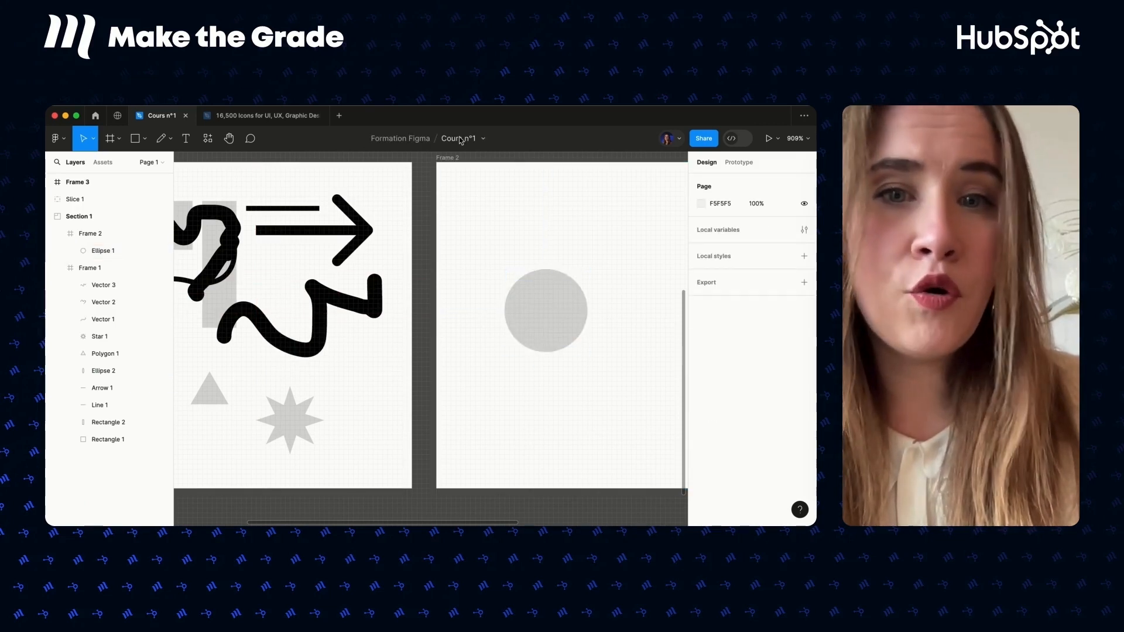
Copy the small gray square from Frame 1 over Frame 2, enlarge it to about 17 × 17, and overlap the circle's lower right.
scroll(351, 263, "left", 5)
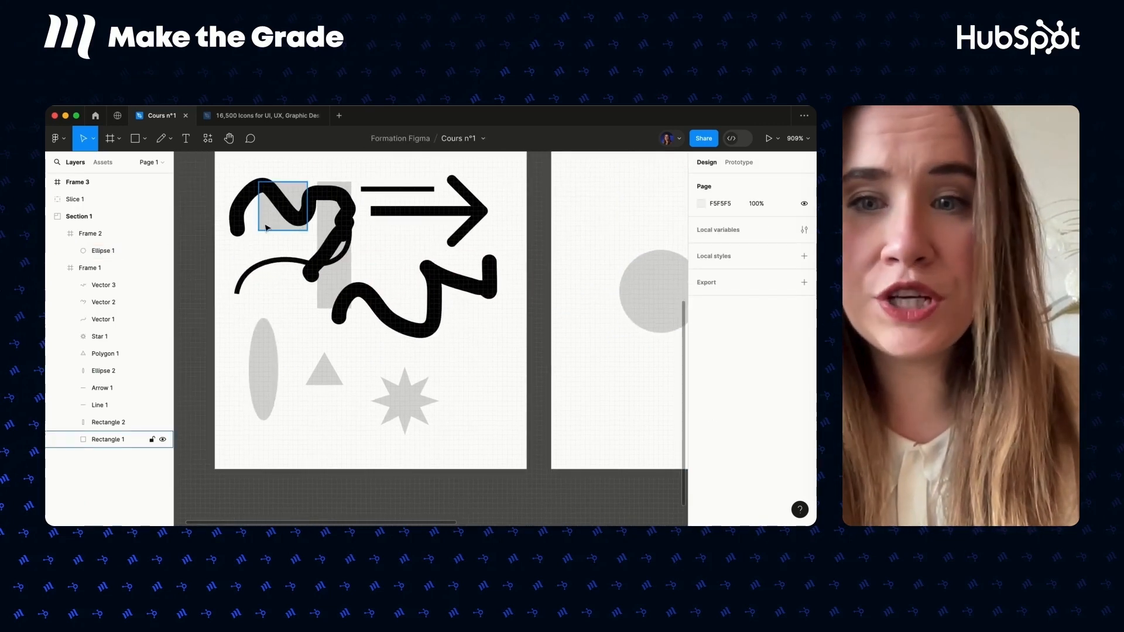
left_click(262, 220)
scroll(377, 275, "right", 5)
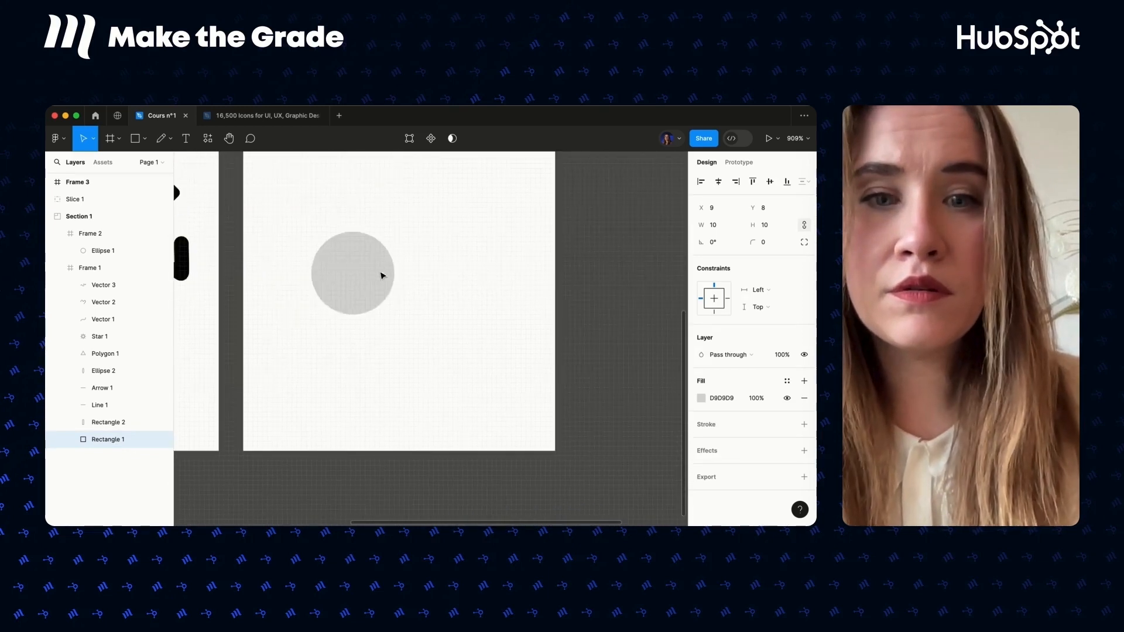
left_click(533, 315)
key("super+v")
left_click_drag(427, 319, 373, 290)
left_click_drag(409, 341, 439, 368)
Fill the circle in Frame 2 with red B23535, briefly select it together with the square, and clear the selection.
left_click(373, 259)
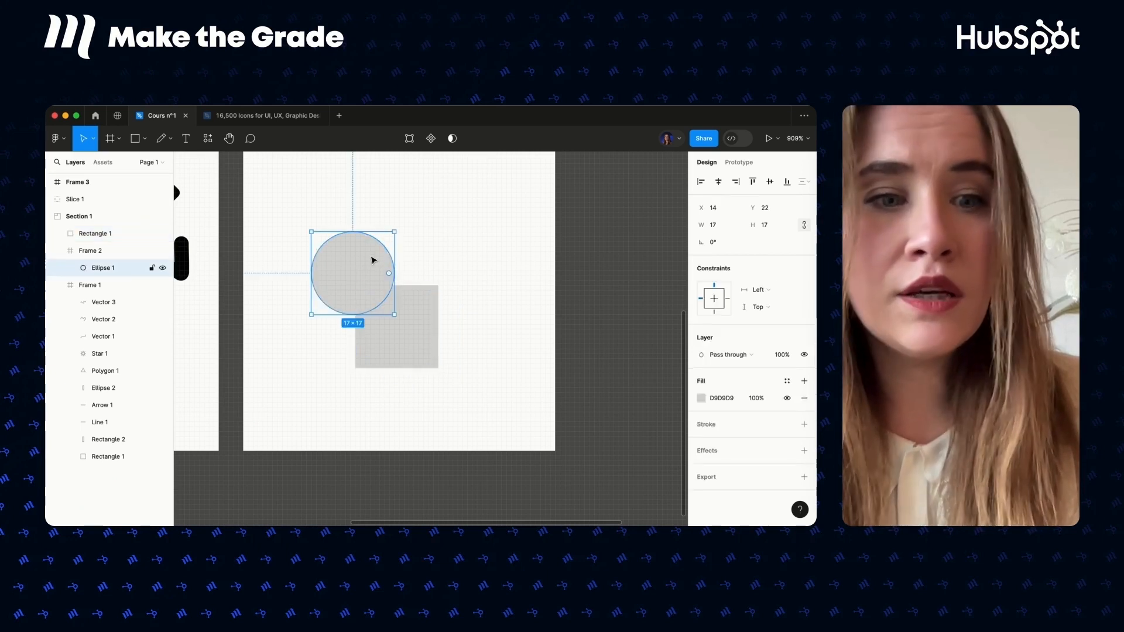
left_click(700, 399)
left_click(651, 296)
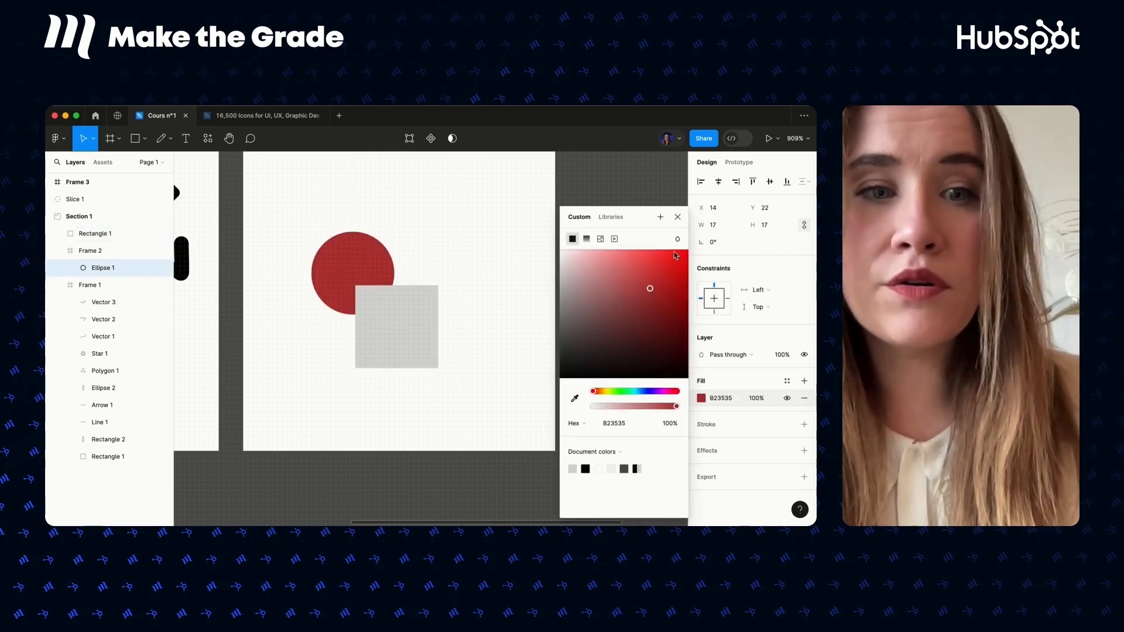
left_click(678, 217)
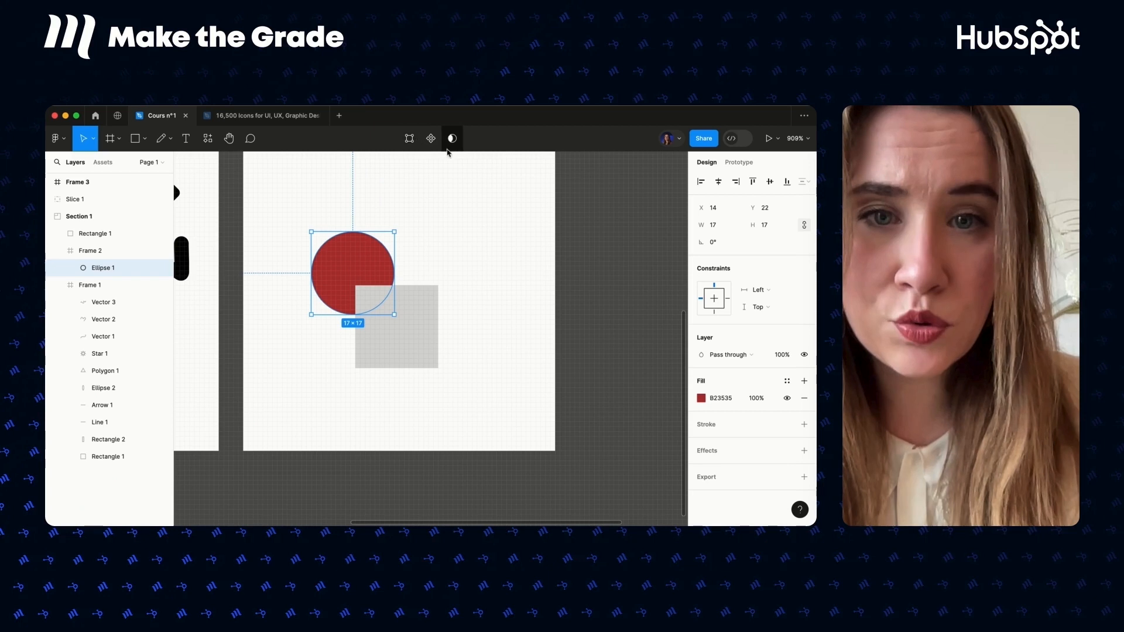
left_click(430, 347, "shift")
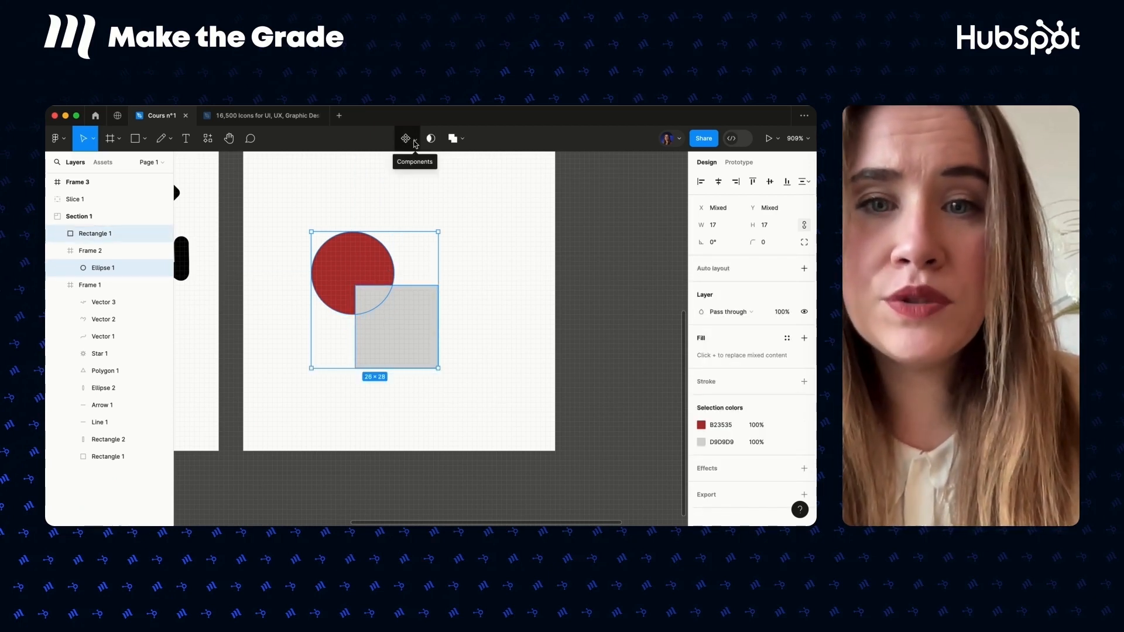
left_click(378, 205)
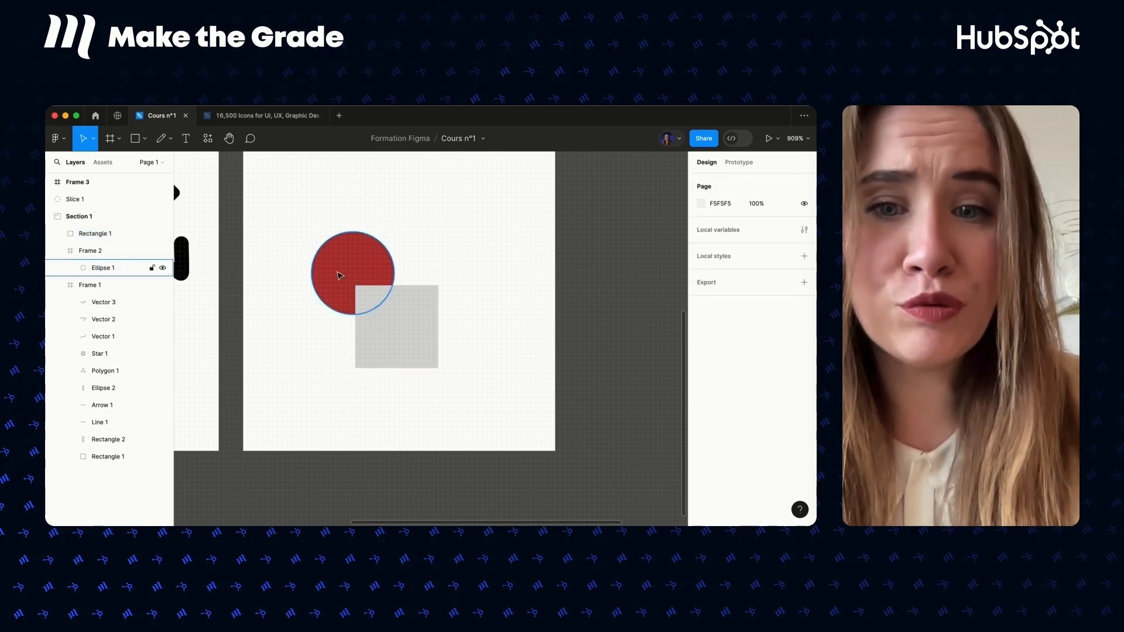
Duplicate the red circle, shrink the copy to 10 × 10, and place it in Frame 2's upper-left corner at X 4, Y 4.
left_click(340, 282)
scroll(339, 283, "up", 2)
left_click_drag(331, 326, 463, 252, "alt")
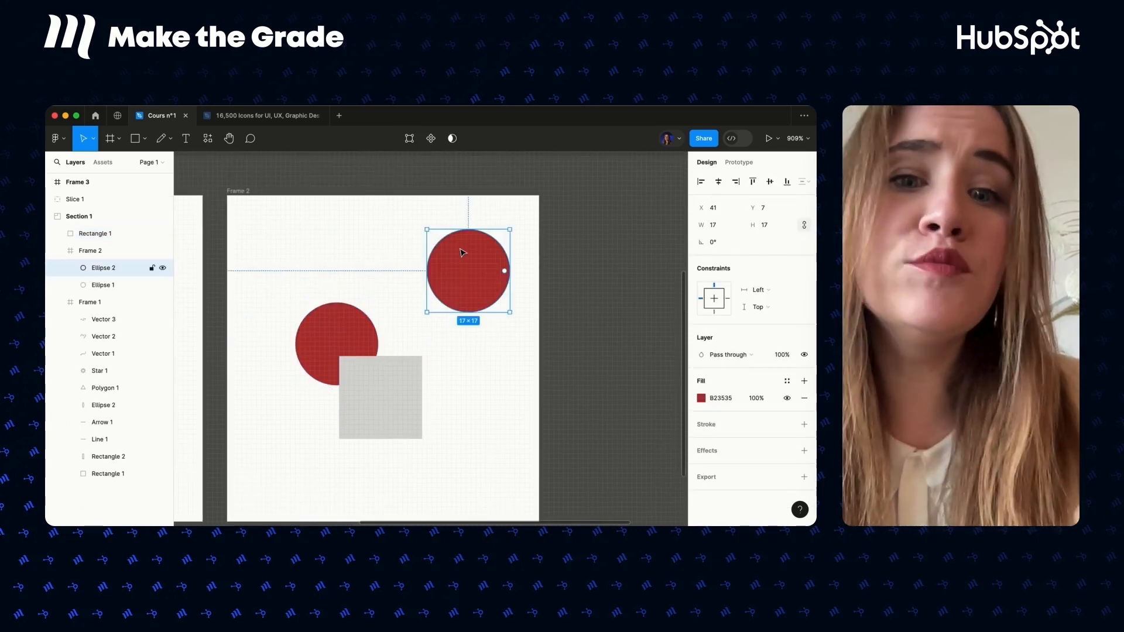
left_click_drag(426, 314, 322, 253)
key("shift+Left")
key("Down")
key("Down")
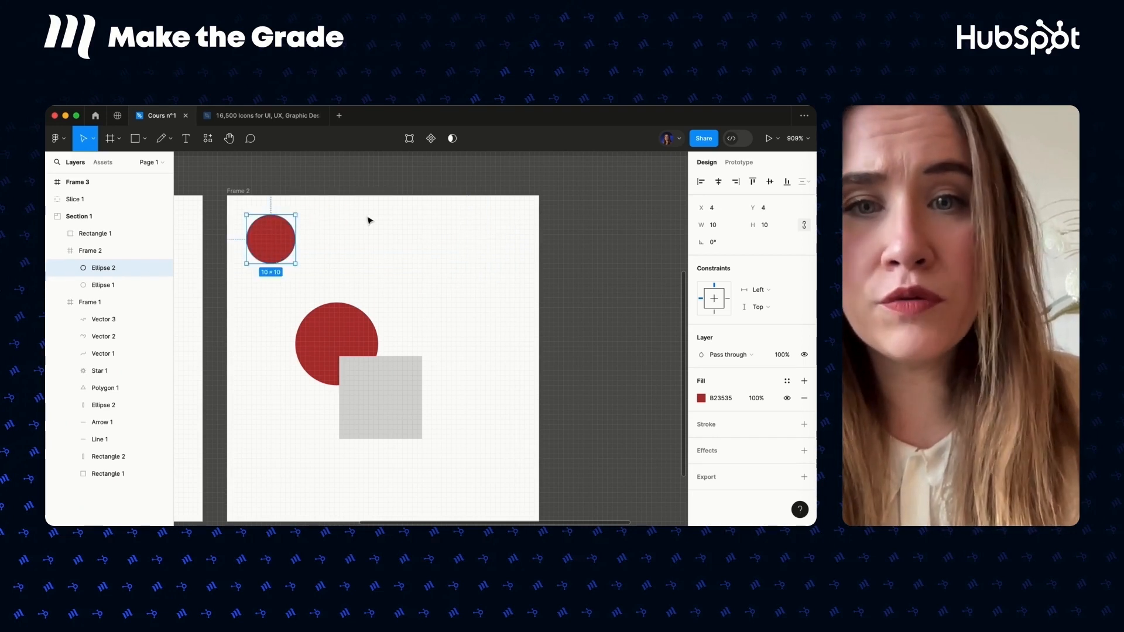
Turn the small red circle into a component and place an instance of it in Frame 2's upper right at X 48, Y 8.
left_click(431, 138)
left_click(326, 276)
left_click(272, 247)
left_click_drag(294, 252, 488, 272)
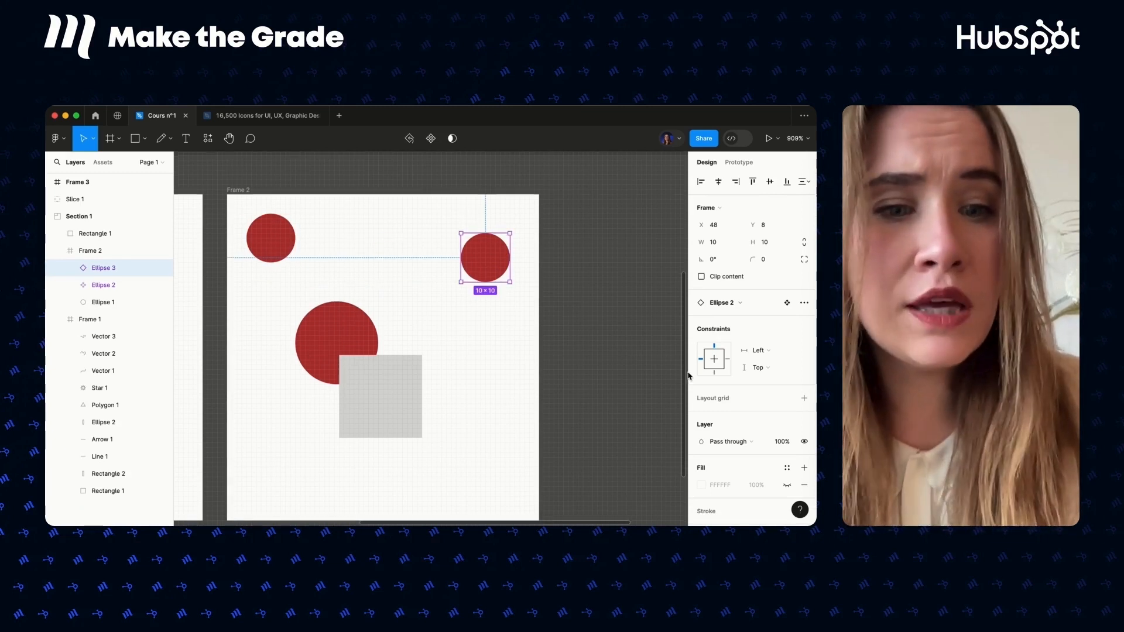
Recolor the main circle component in Frame 2's upper-left corner to blue-violet 4635B2.
scroll(744, 374, "down", 5)
left_click(701, 433)
left_click(698, 436)
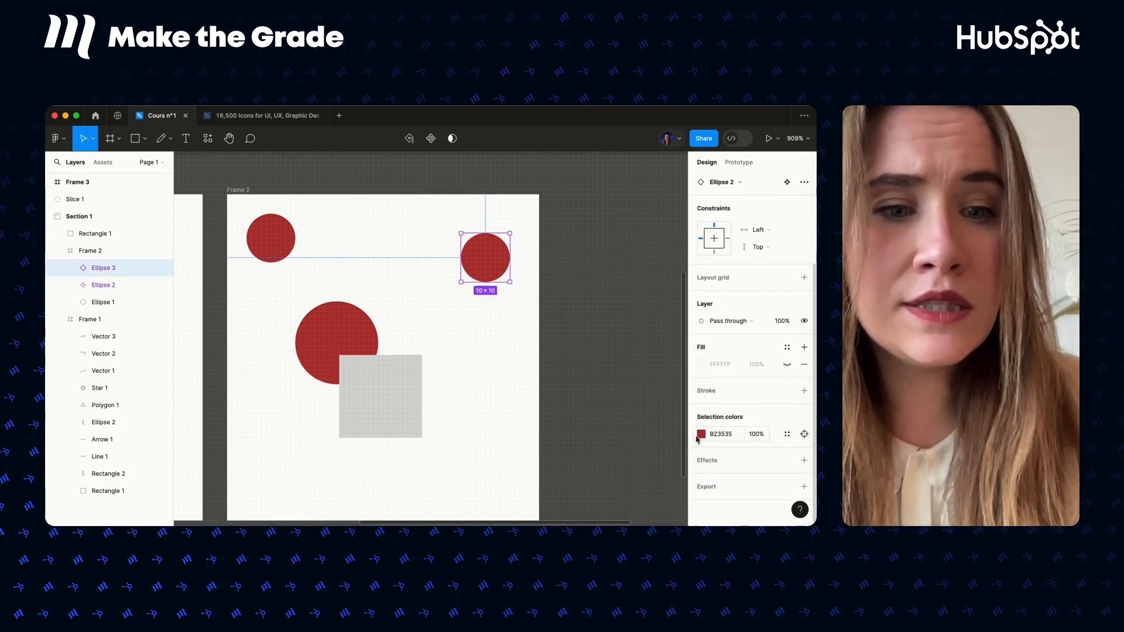
left_click(278, 243)
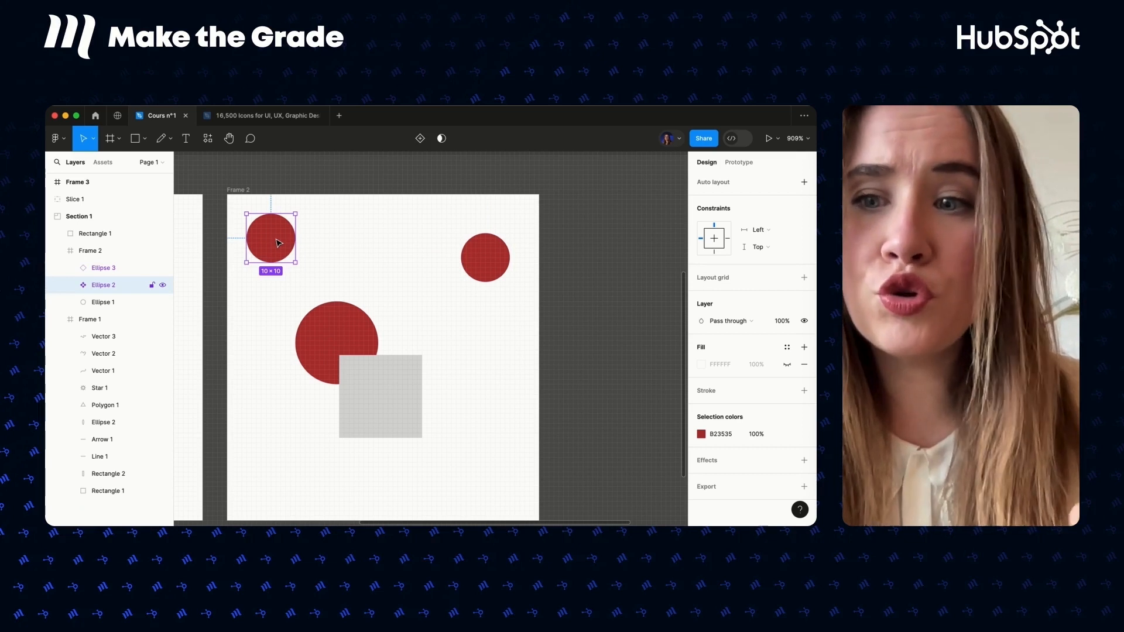
left_click(704, 435)
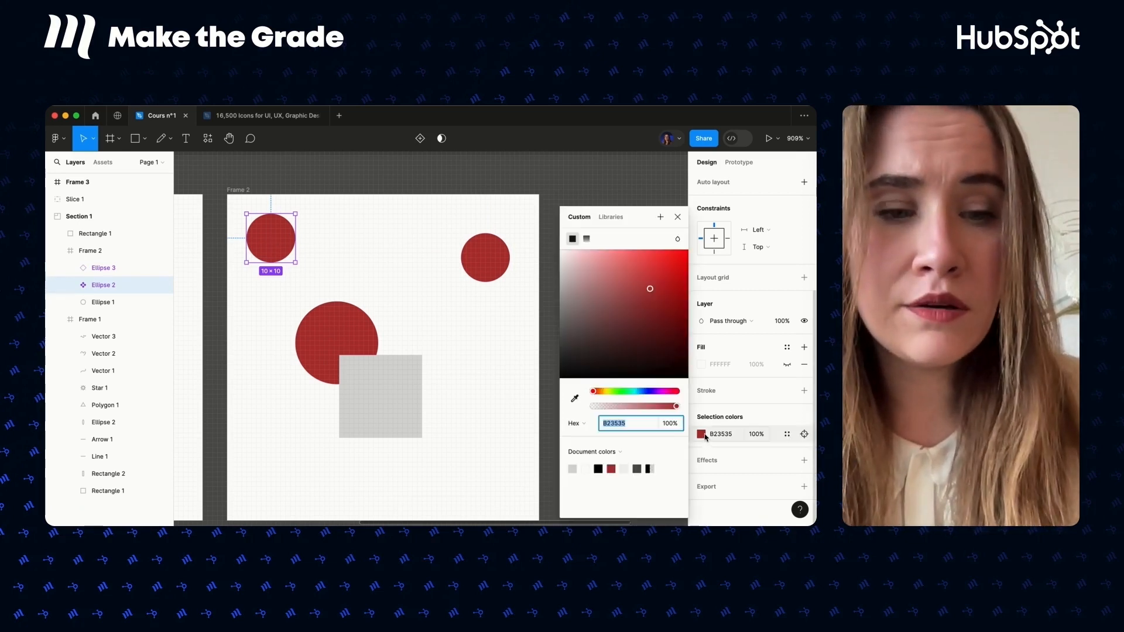
left_click(650, 391)
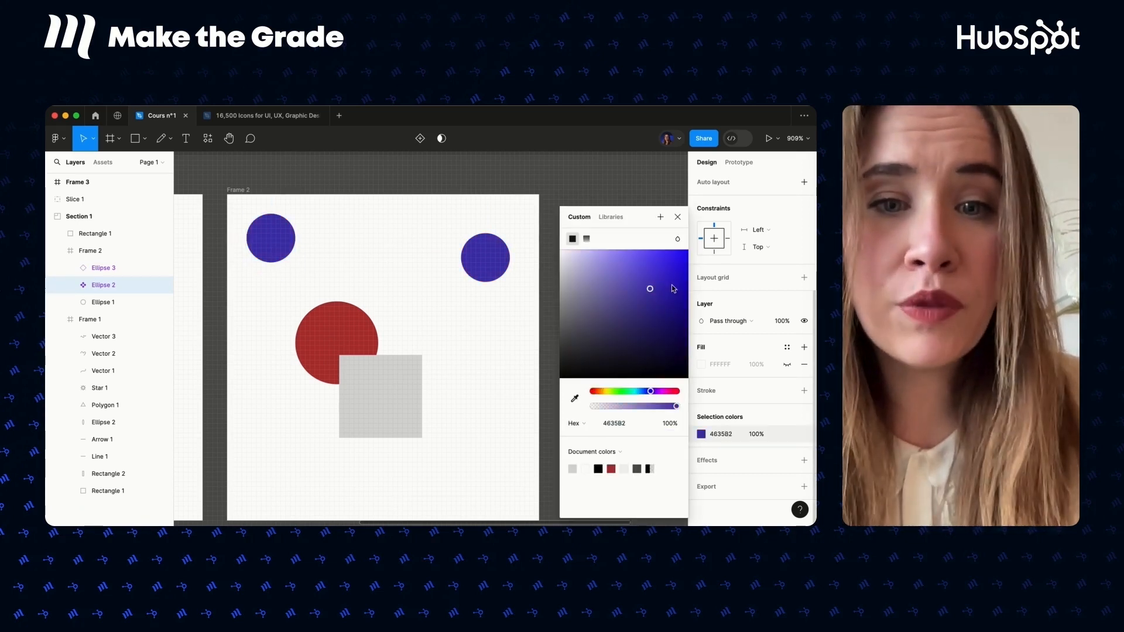
Duplicate the circle instance directly below itself and recolor the main circle component to crimson.
left_click(485, 267)
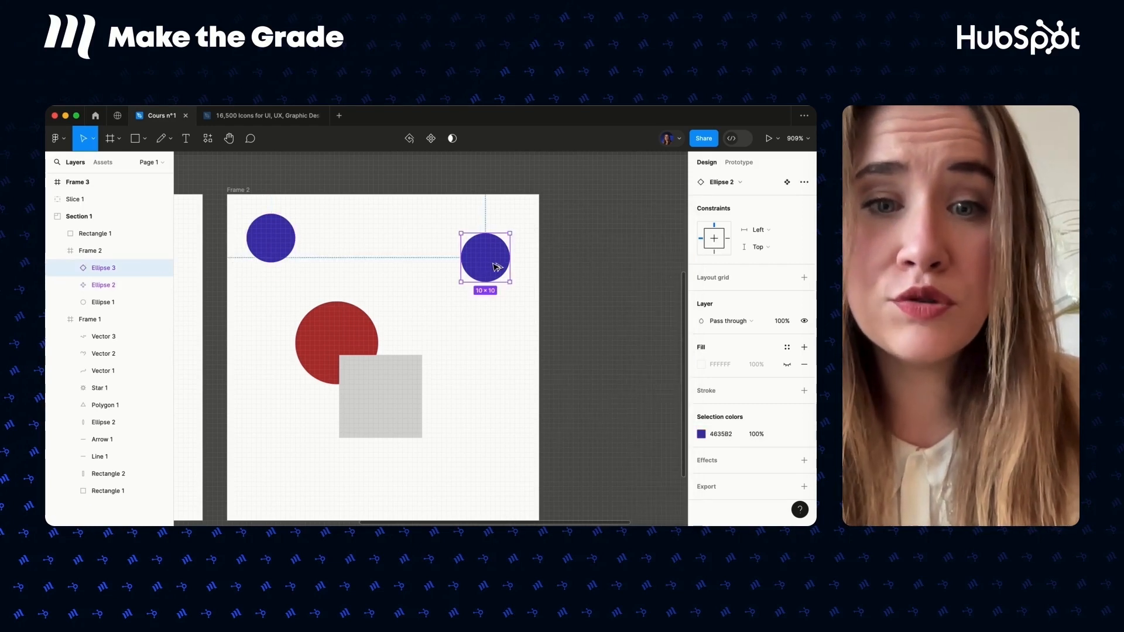
left_click_drag(496, 267, 498, 370, "alt")
left_click(256, 240)
scroll(734, 433, "down", 1)
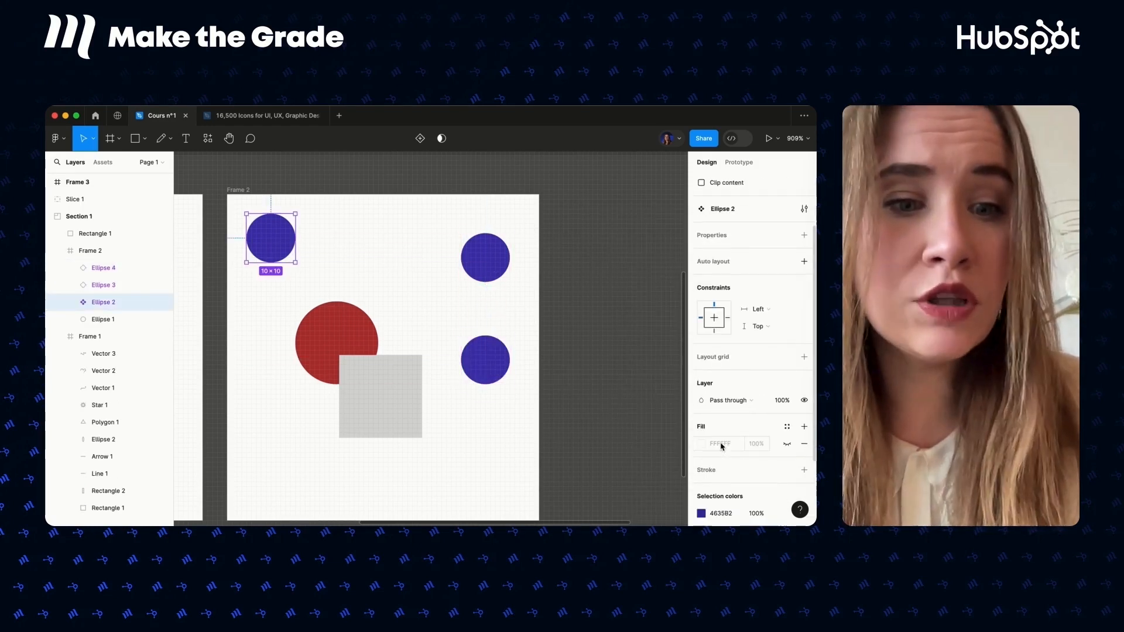
scroll(722, 446, "down", 1)
left_click(702, 474)
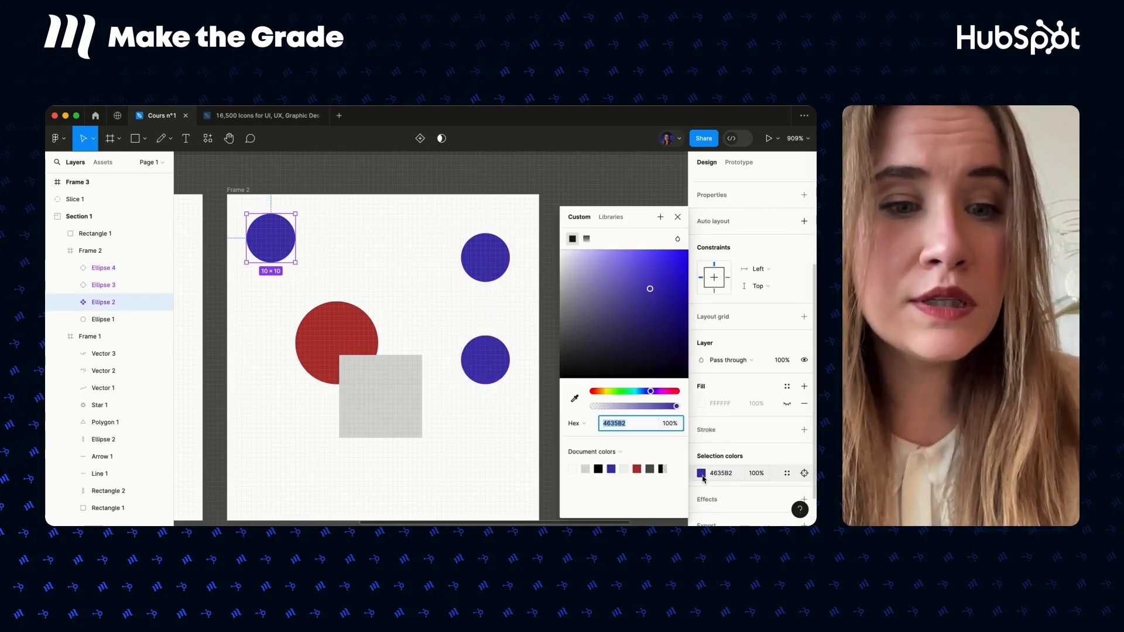
left_click(671, 391)
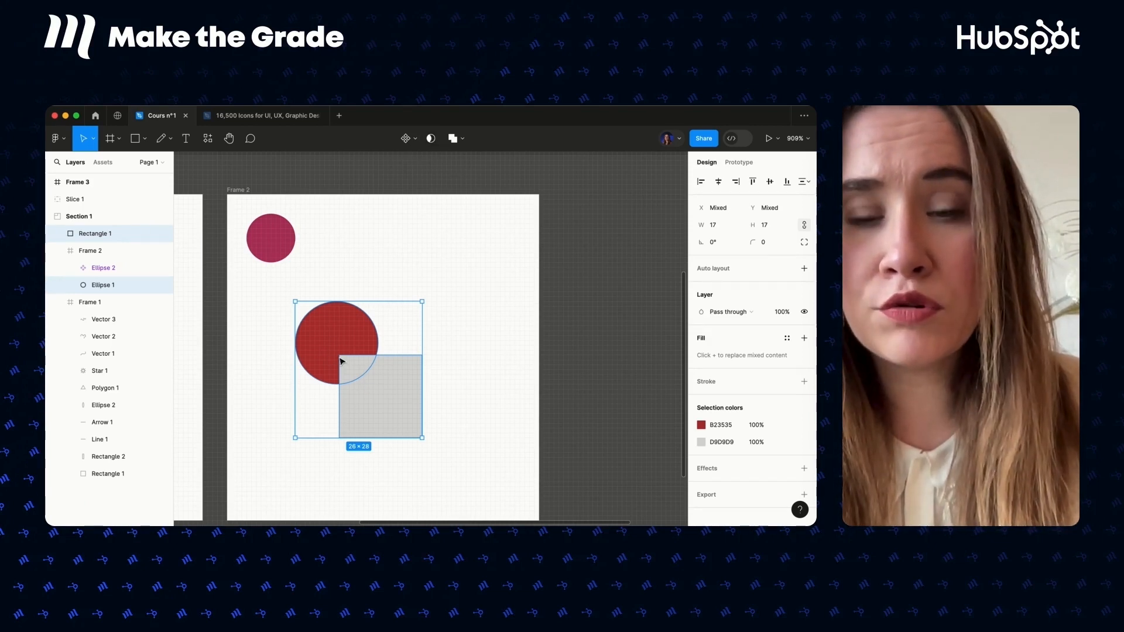
Mask the gray square with the large red circle and shift the square up and left inside the mask.
left_click(431, 142)
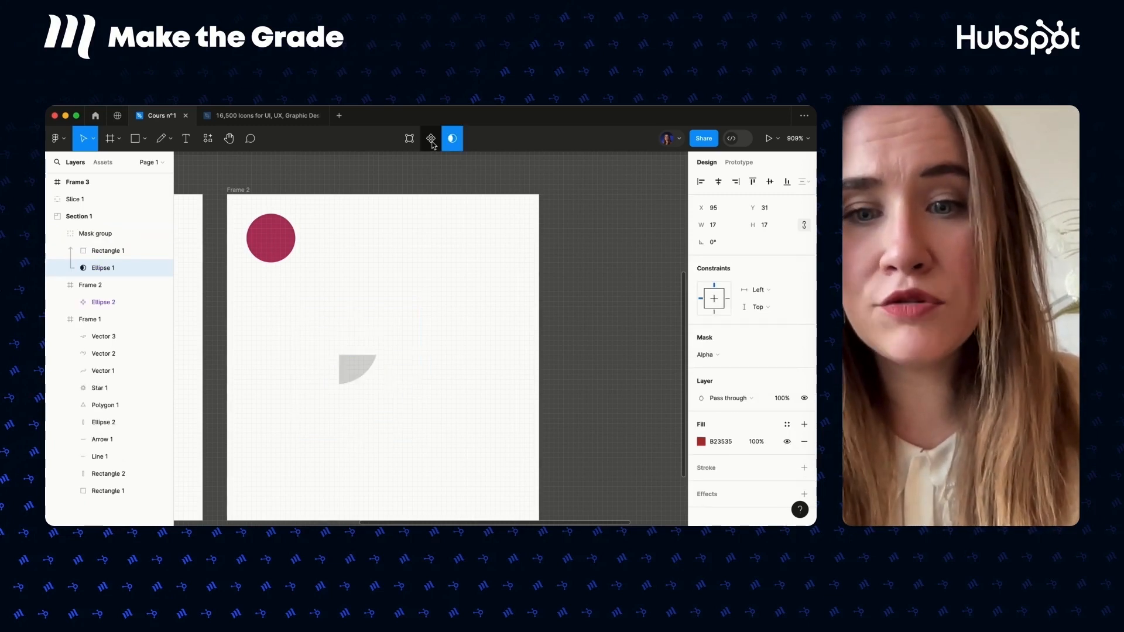
left_click(353, 368)
left_click_drag(353, 369, 334, 342)
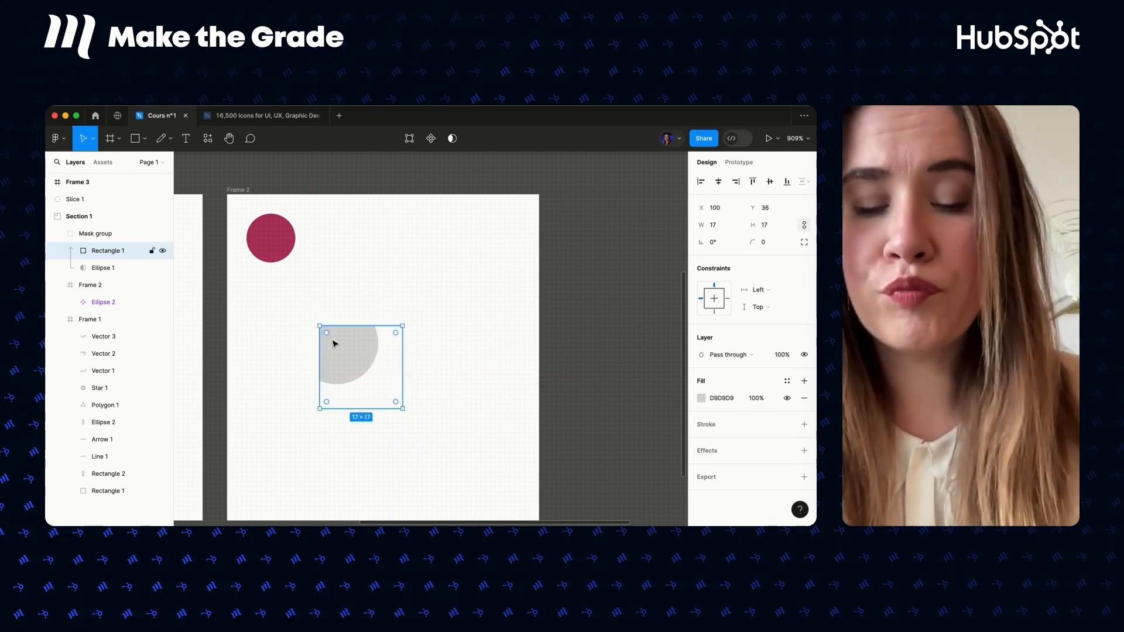
Undo the square's move and the mask on the circle and square.
key("super+z")
key("super+z")
key("super+z")
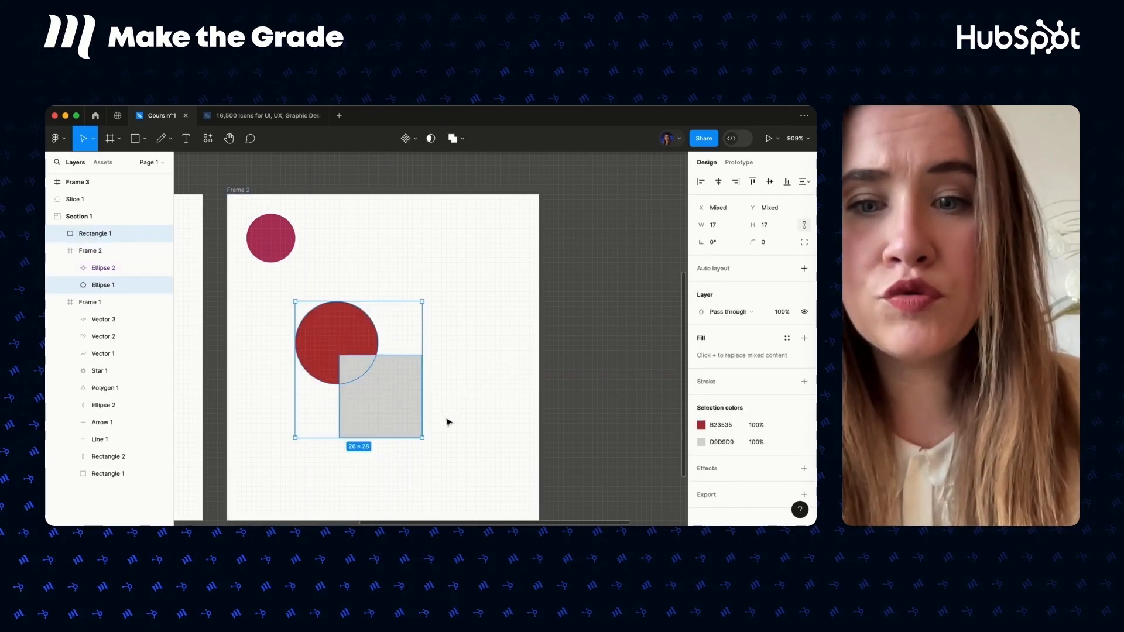
Combine the red circle and gray square with a Union operation, then split them back into separate shapes.
left_click(461, 140)
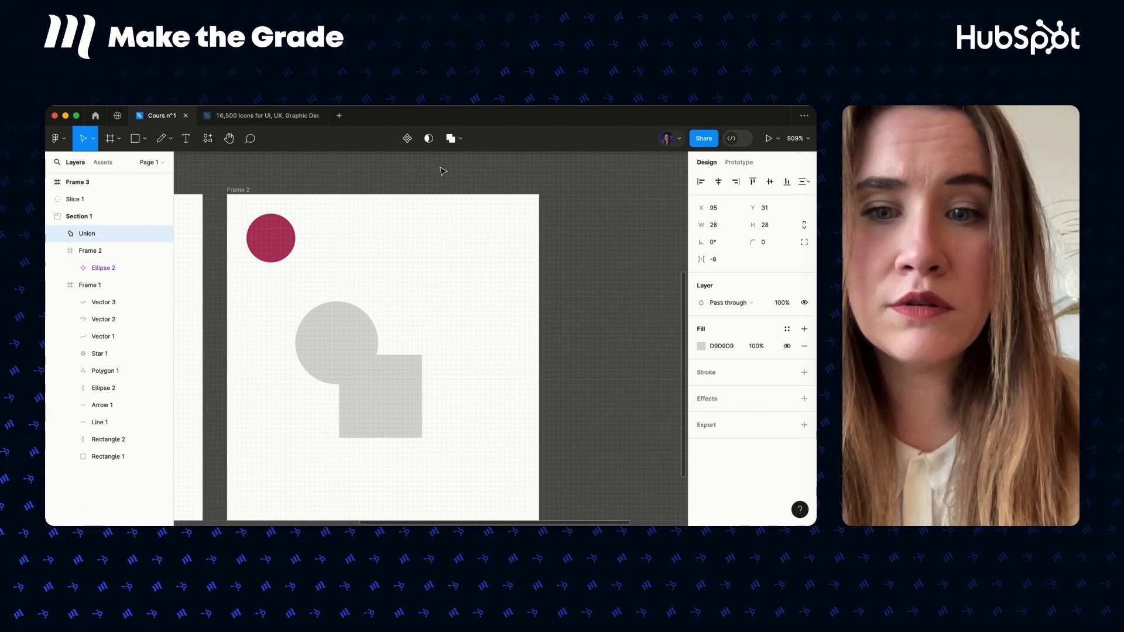
left_click(334, 367)
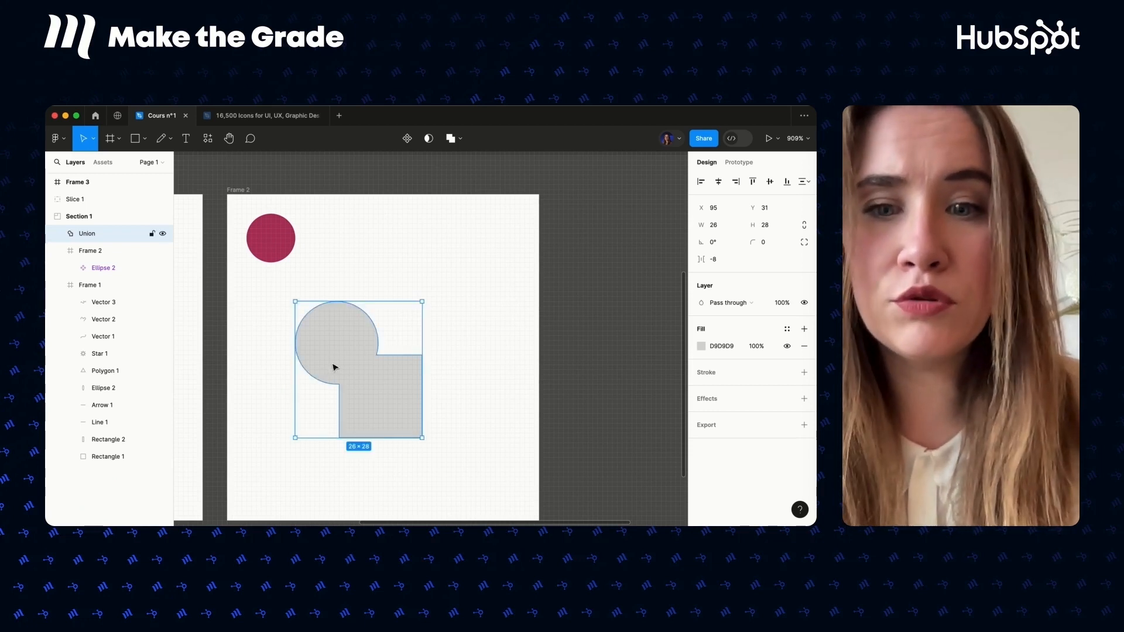
left_click(460, 139)
key("Escape")
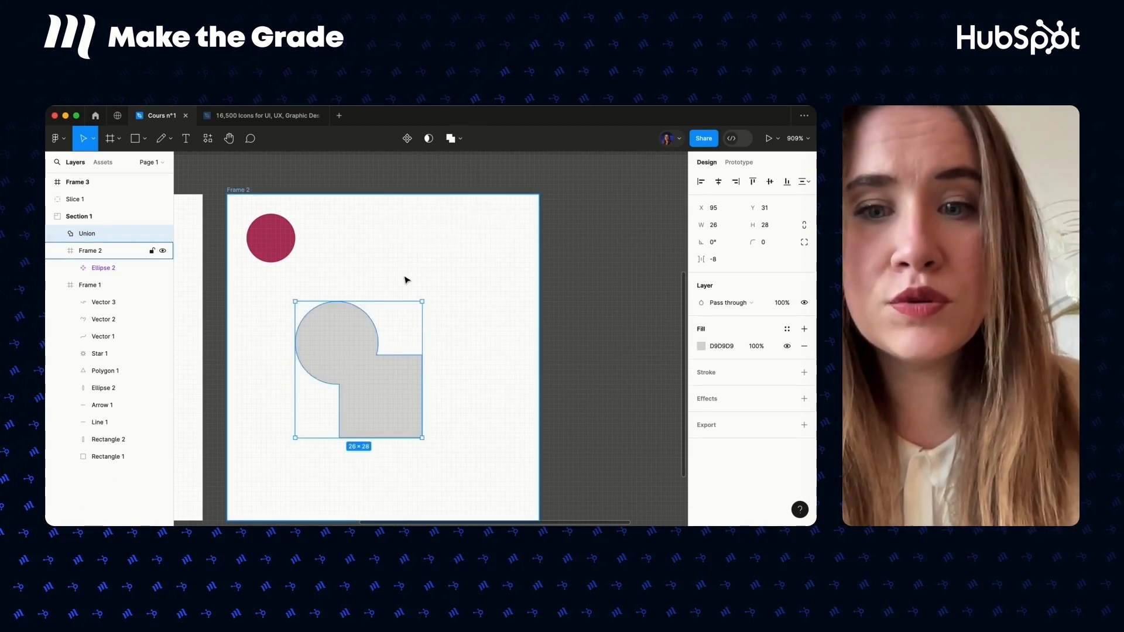
key("super+shift+g")
Subtract the gray square from the red circle, then split the result back into separate shapes.
left_click(459, 139)
left_click(451, 176)
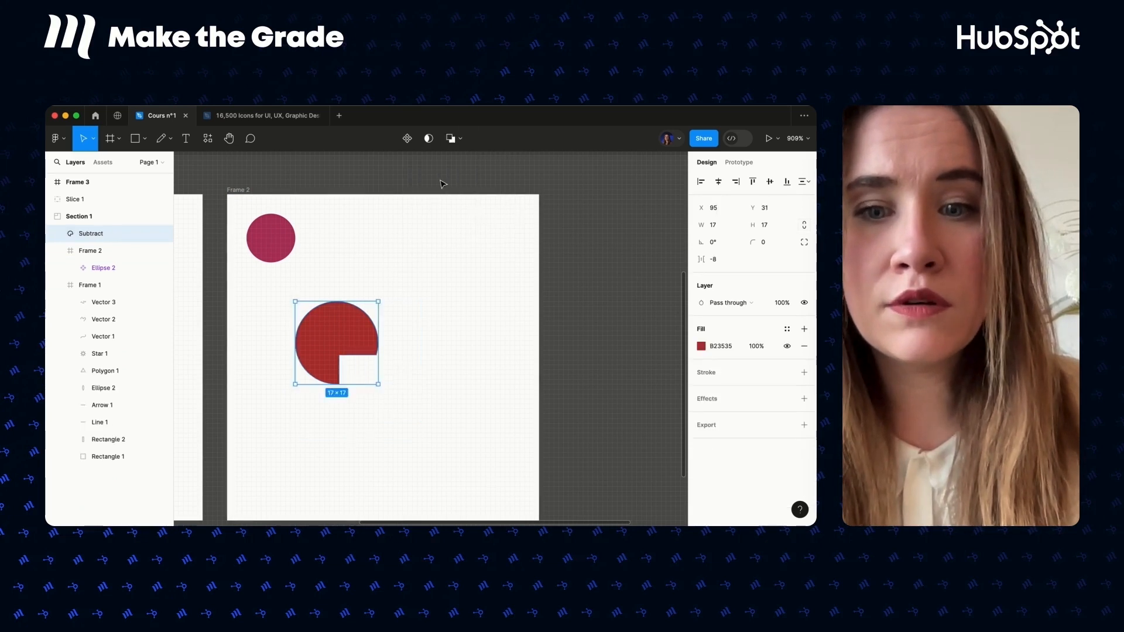
key("super+shift+g")
Intersect the red circle and gray square, then split the result back into separate shapes.
left_click(460, 138)
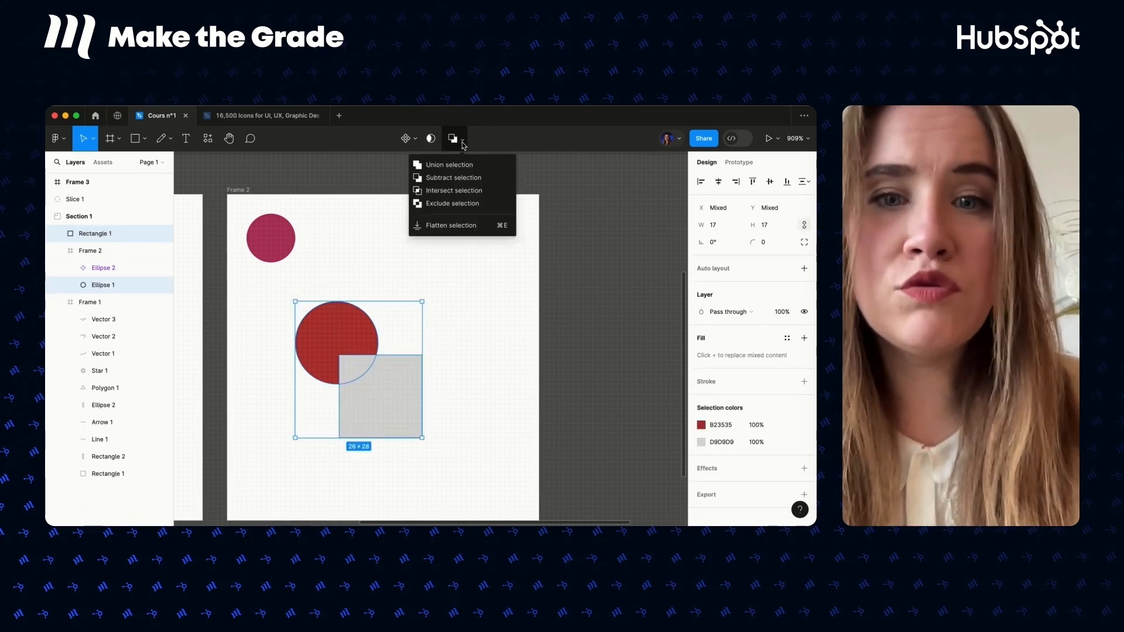
left_click(451, 188)
key("super+shift+g")
key("Escape")
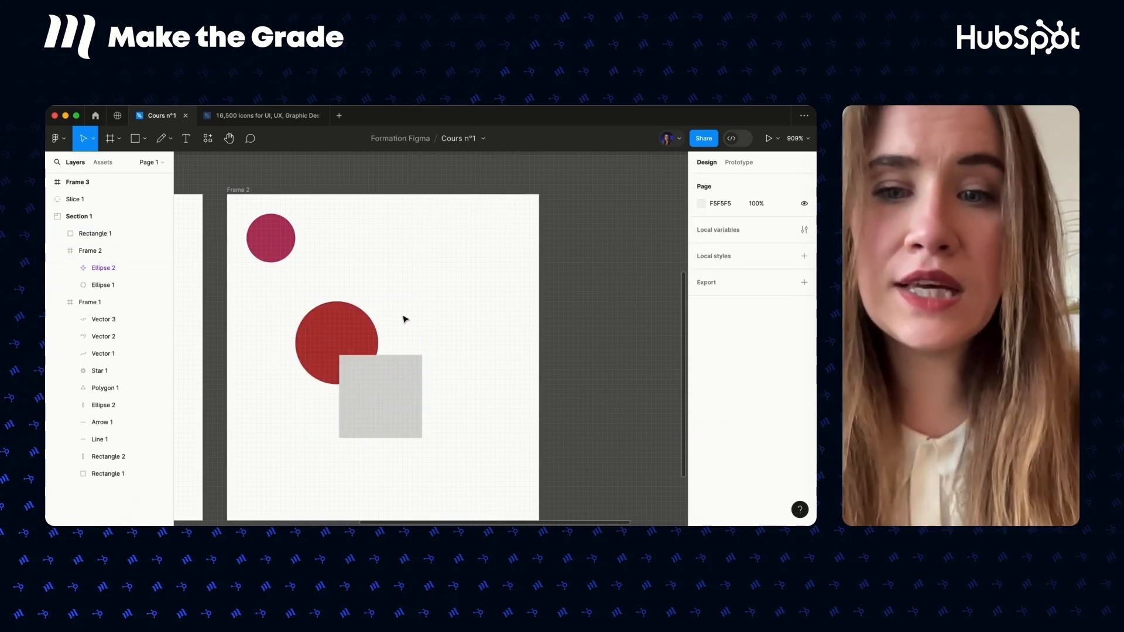
Move the gray square up to about X 103, Y 23 so it overlaps the red circle's upper part, then deselect it.
left_click(385, 382)
left_click_drag(379, 389, 374, 297)
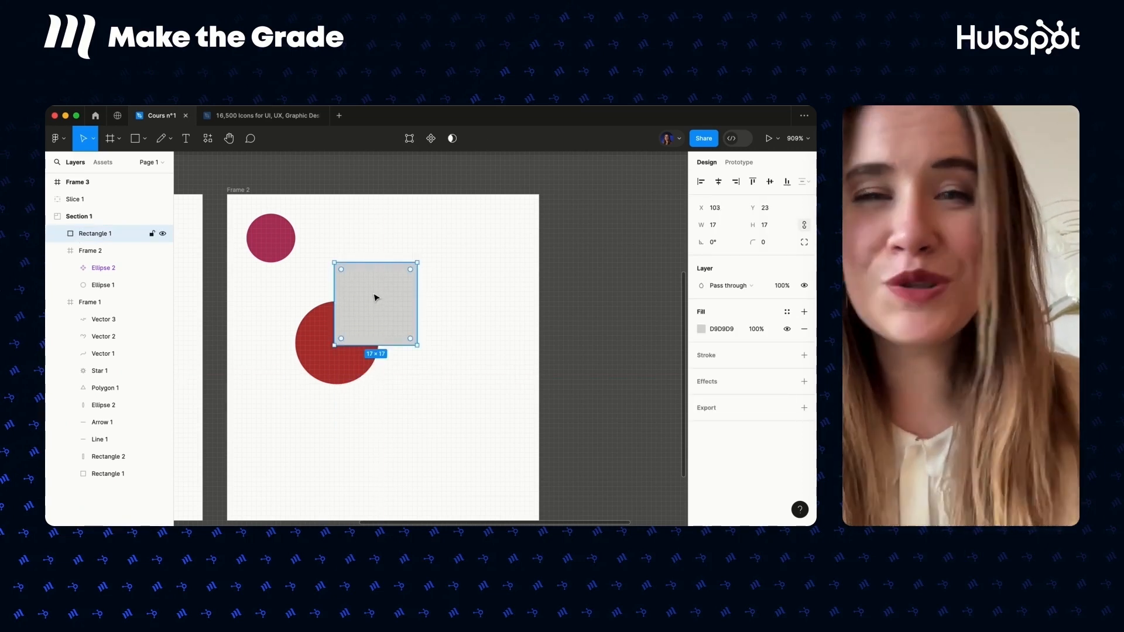
left_click(477, 267)
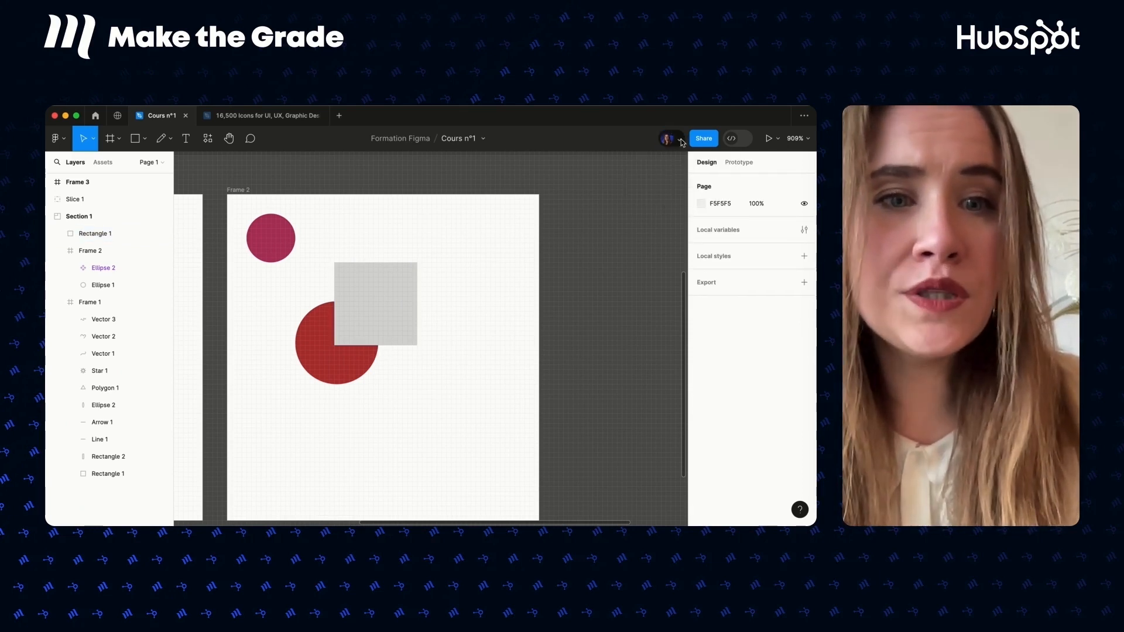
Open the file's sharing options, copy its link and view the available access levels, then close them.
left_click(701, 138)
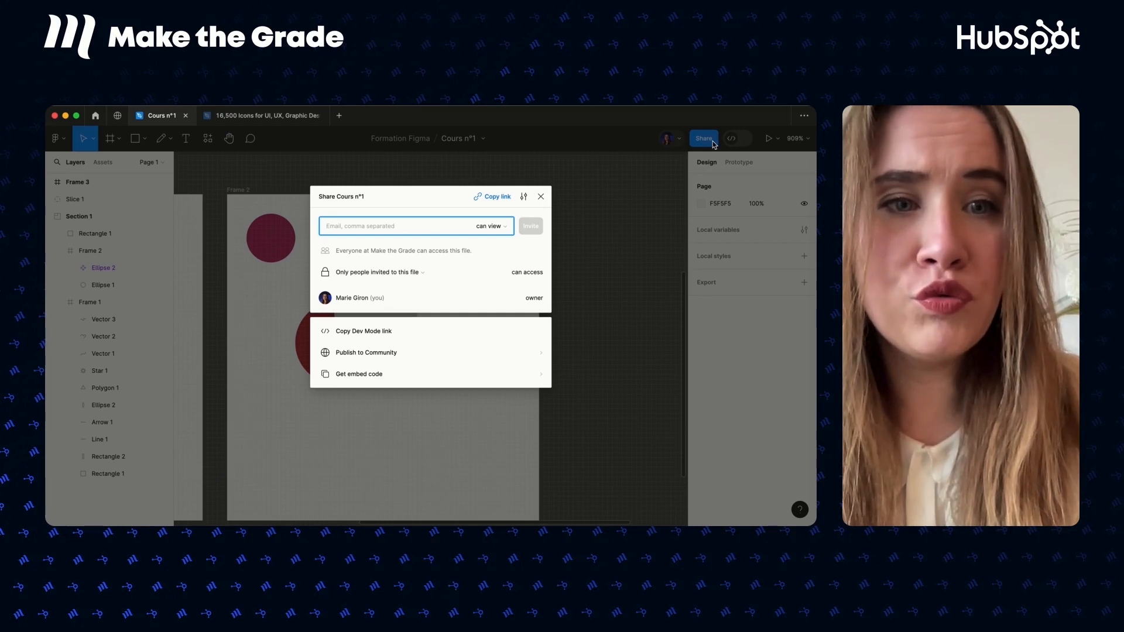
left_click(501, 197)
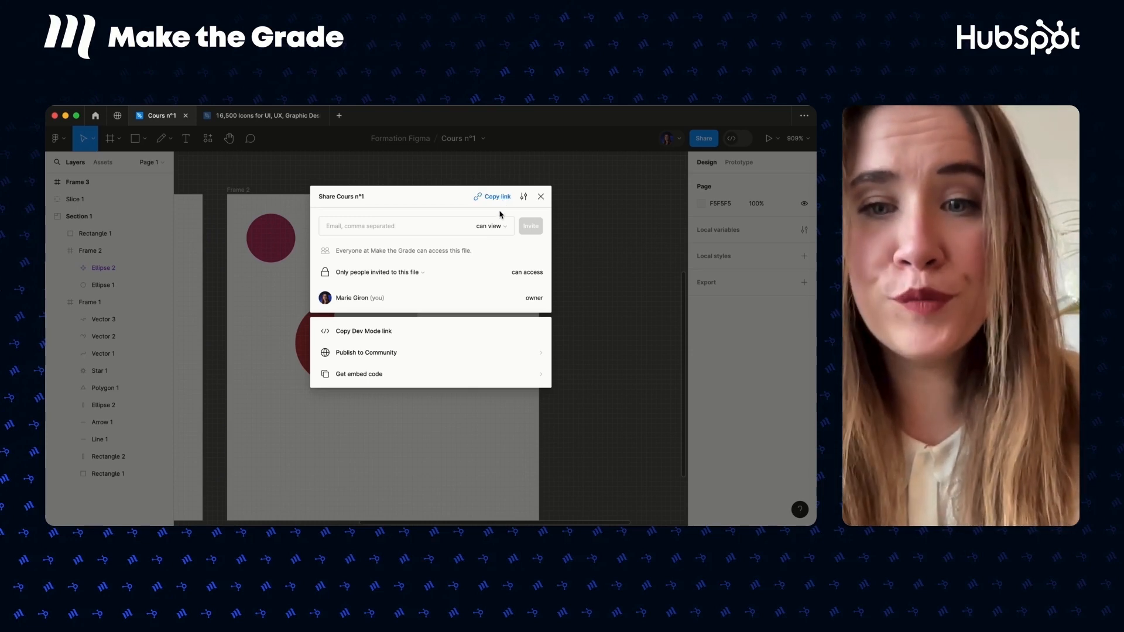
left_click(378, 273)
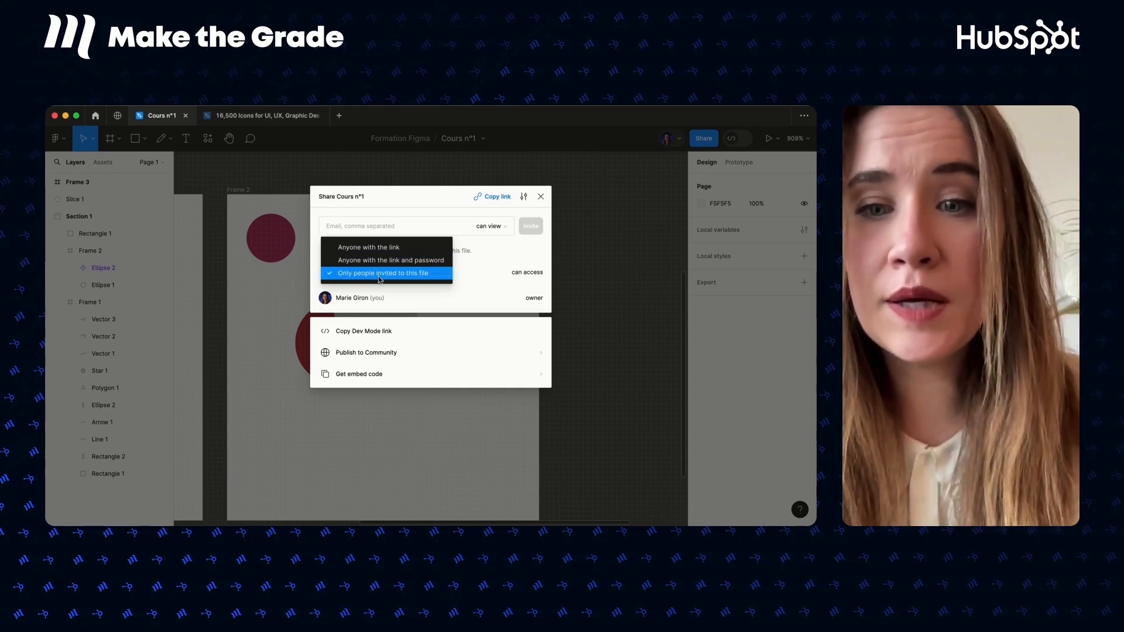
left_click(487, 248)
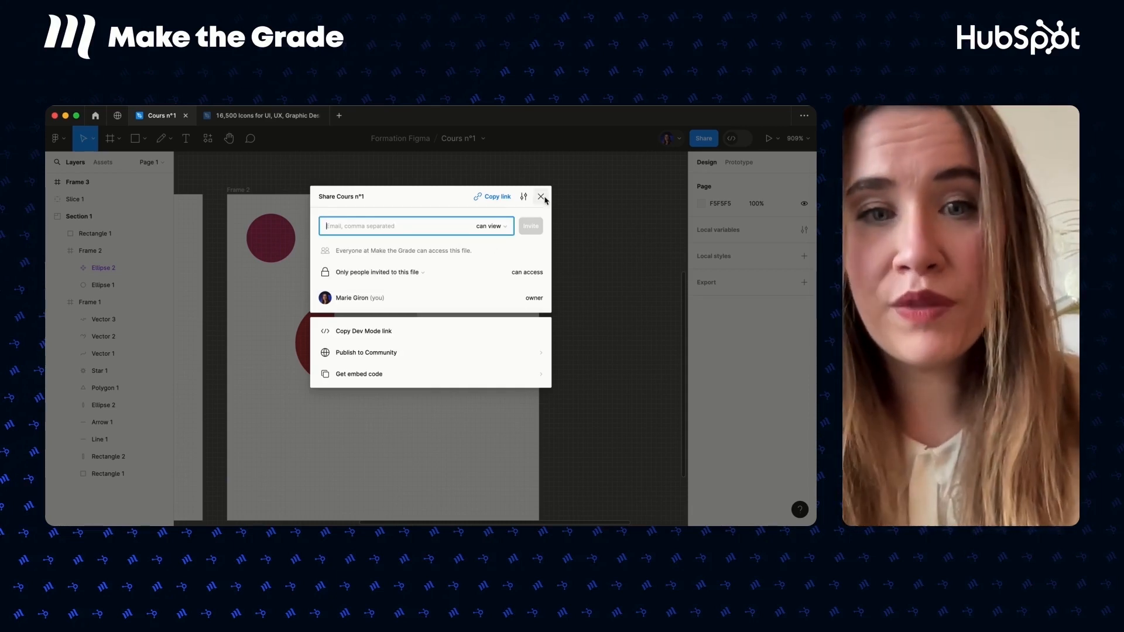
left_click(540, 197)
Preview Frame 2 in presentation mode, then return to the Cours n°1 design file.
scroll(471, 201, "left", 2)
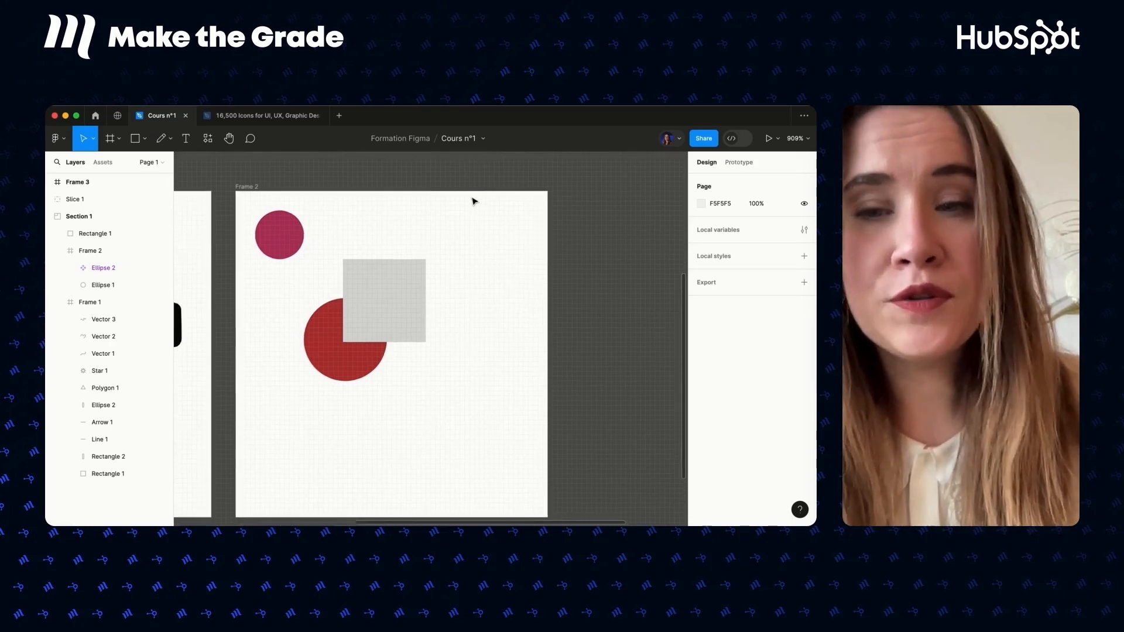
left_click(269, 181)
left_click(268, 179)
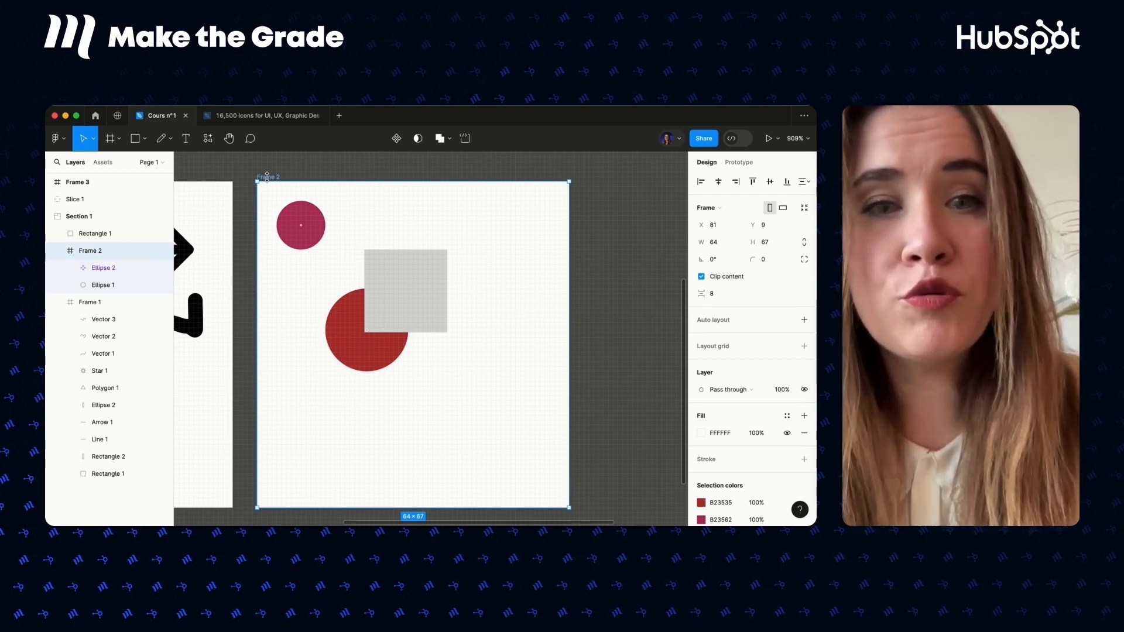
left_click(768, 139)
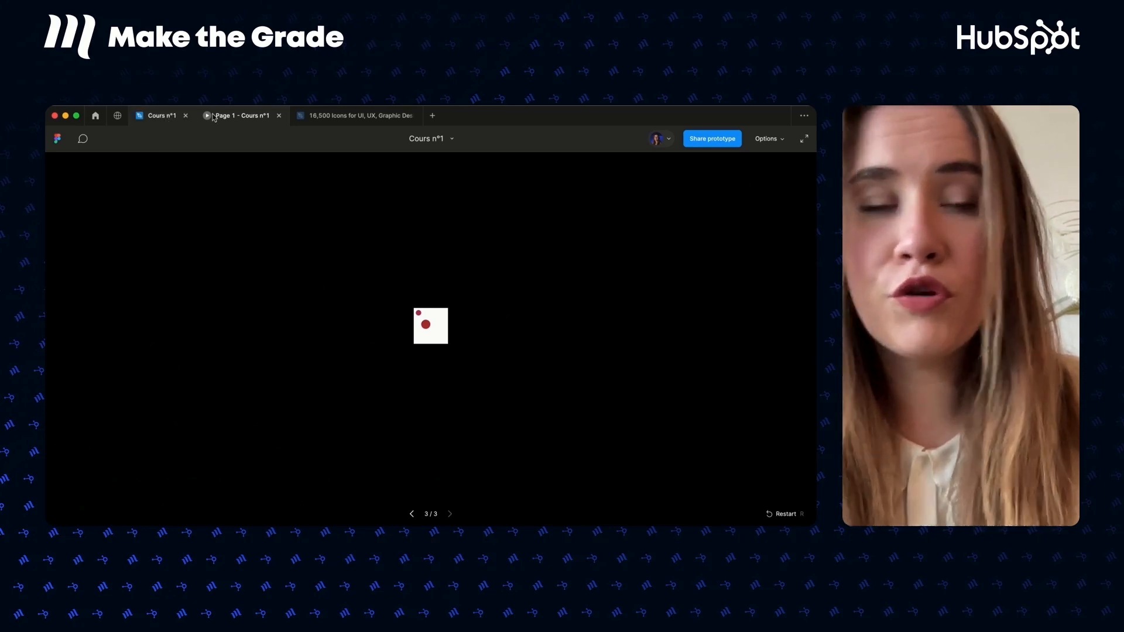
left_click(168, 123)
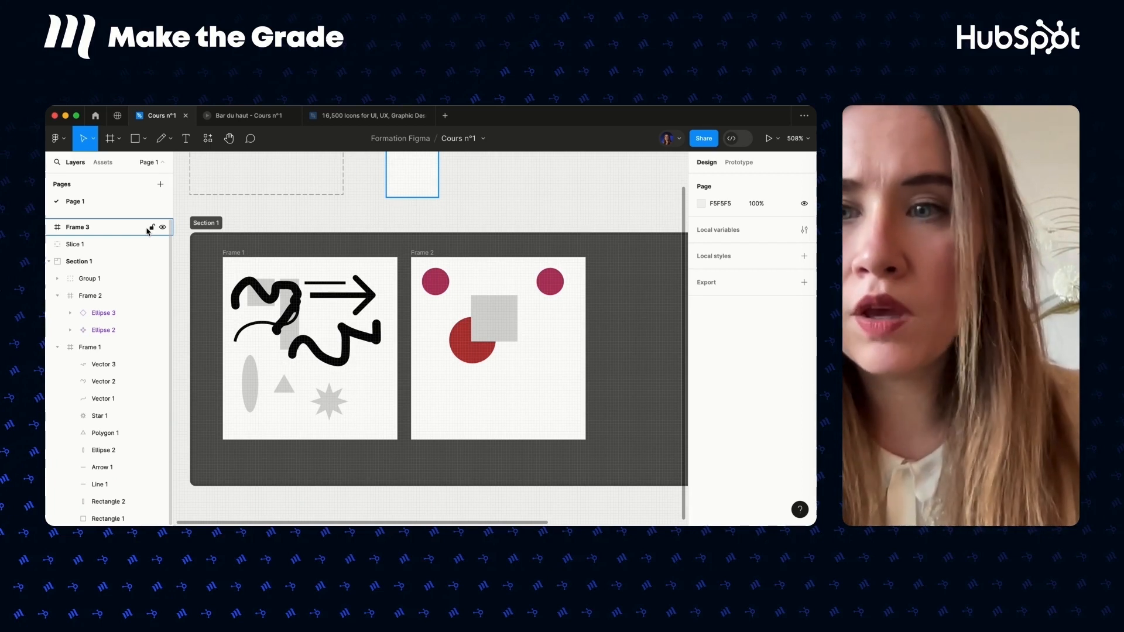
Show the list of pages and rename Page 1 as "Haut".
left_click(150, 164)
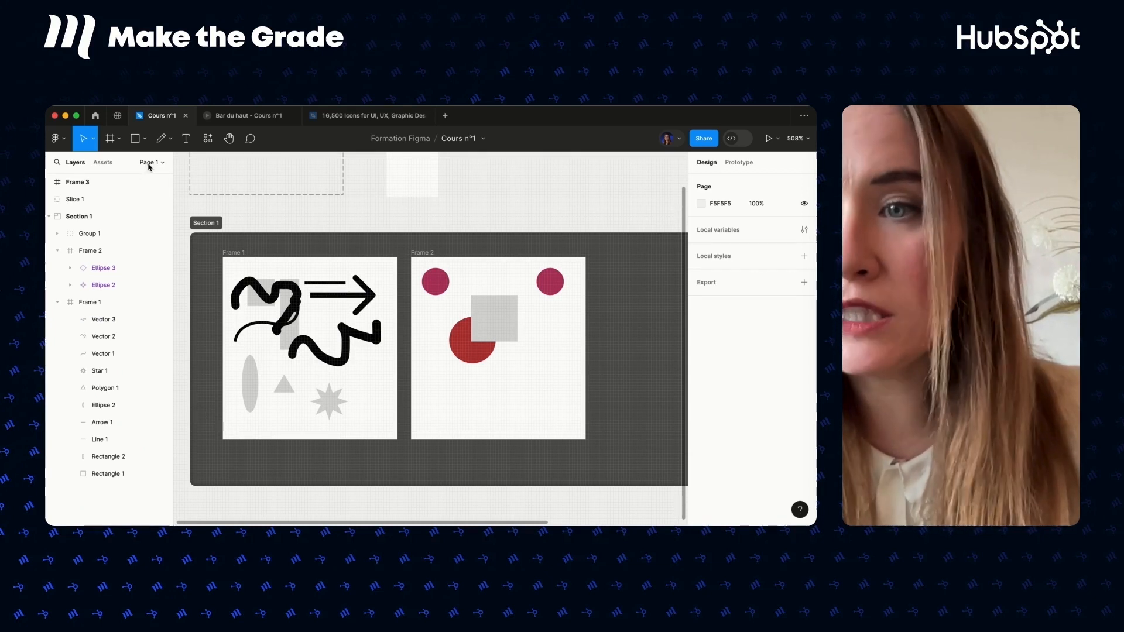
left_click(149, 164)
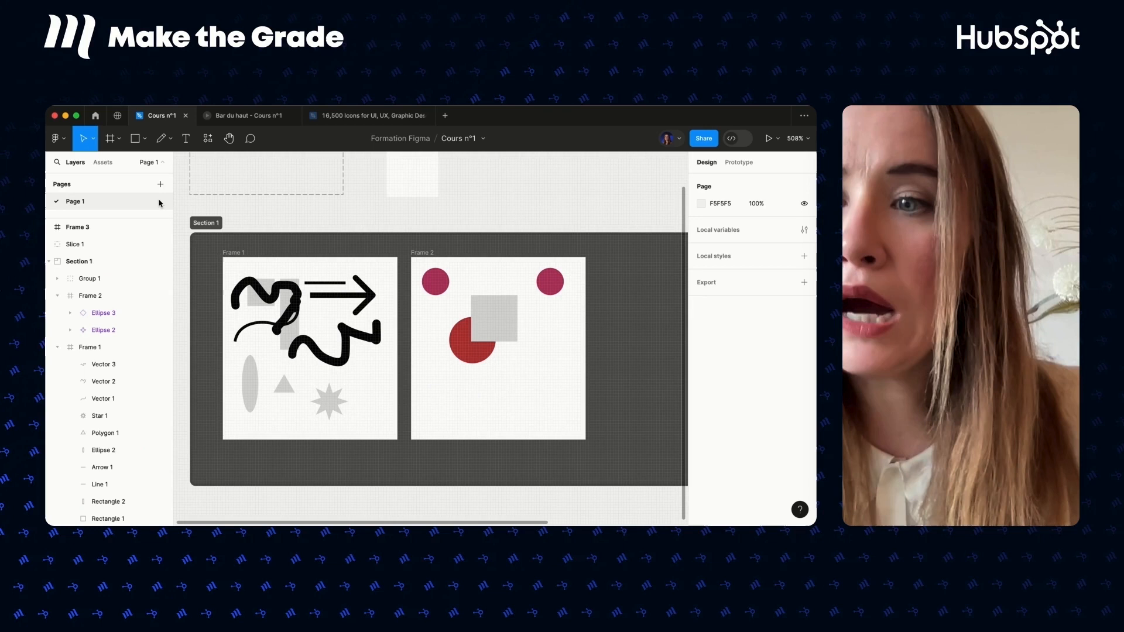
double_click(83, 204)
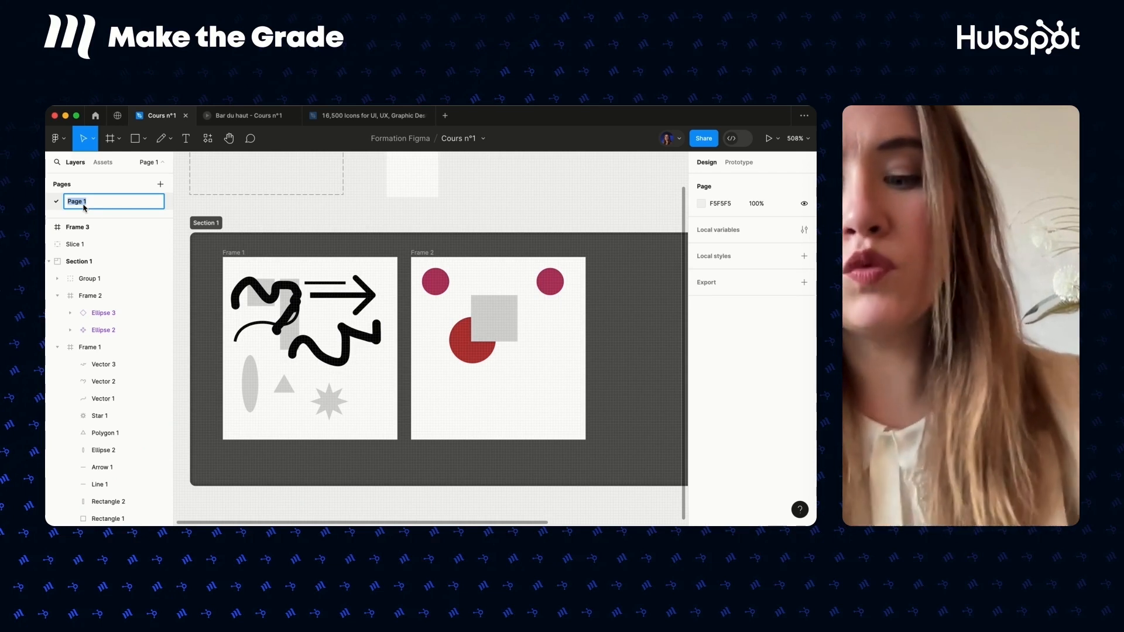
type("H")
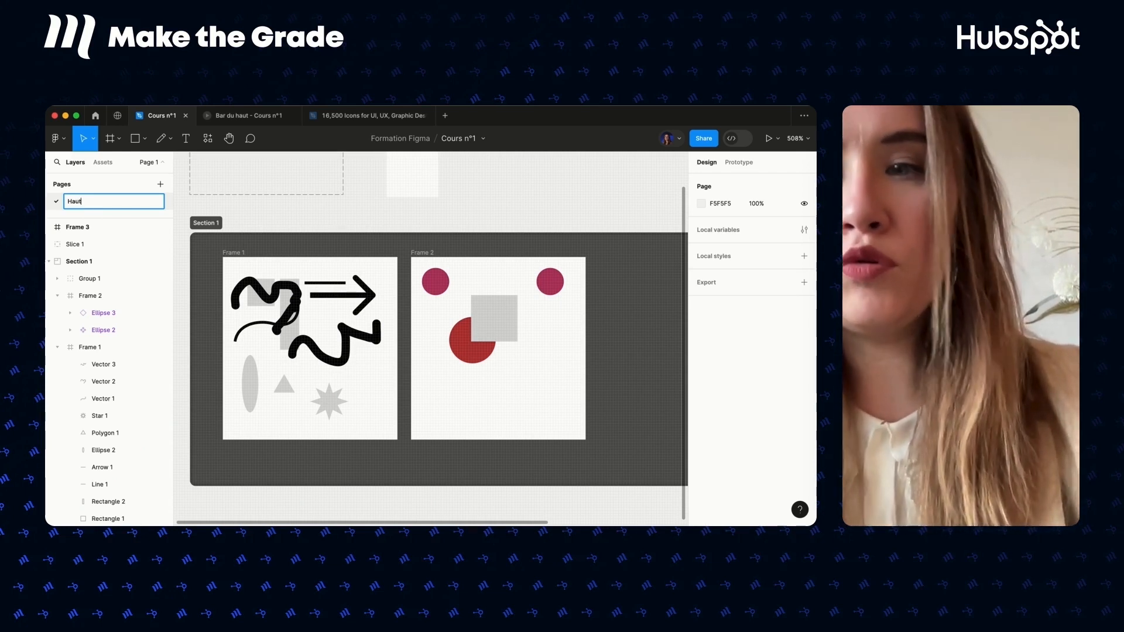
type("aut")
key("Return")
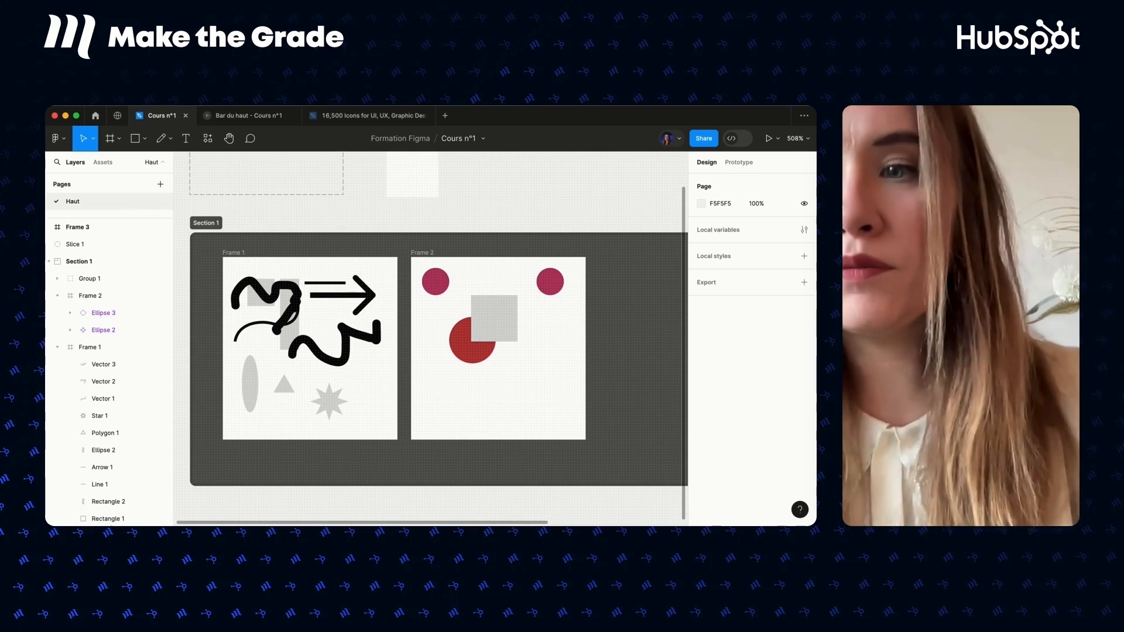
Add a new page named "Colonne de gauche".
left_click(160, 185)
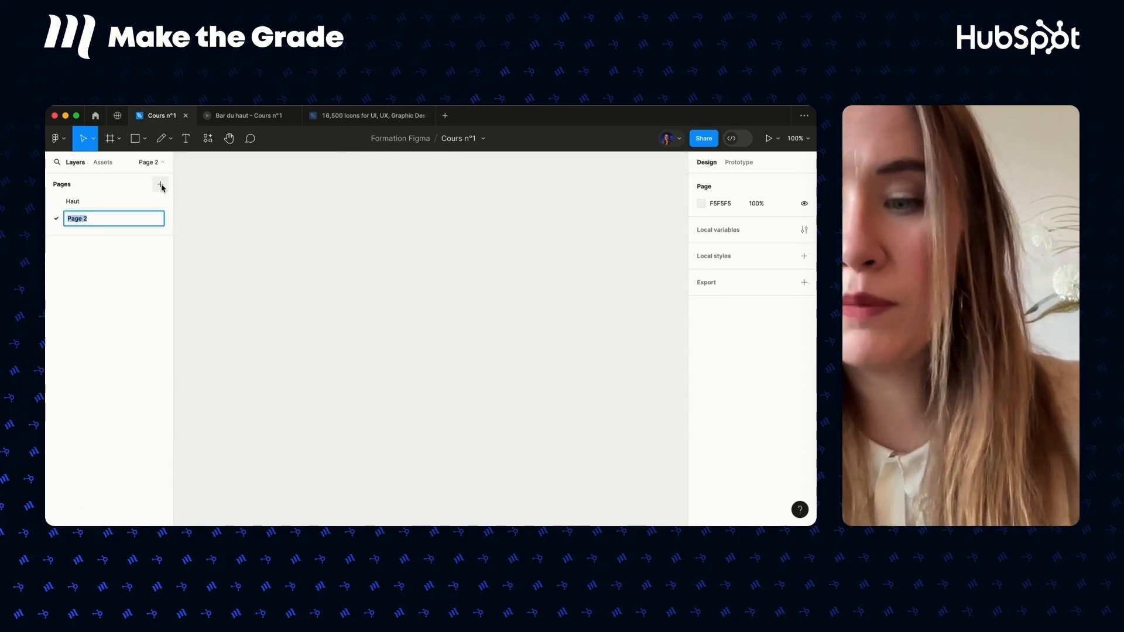
type("Colonne")
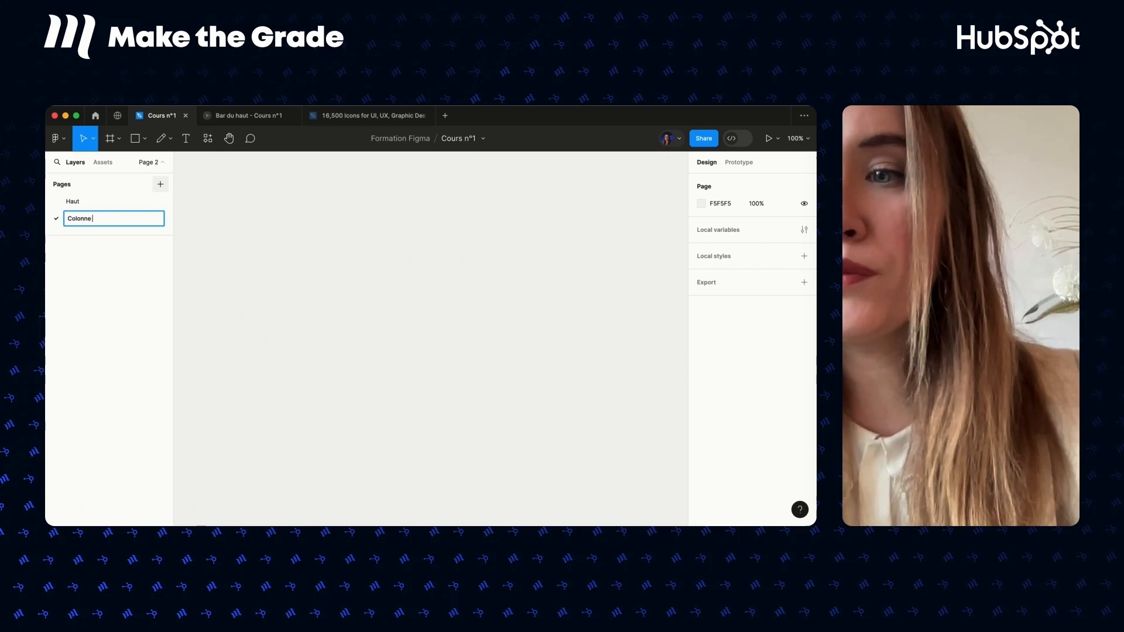
type(" de gauche")
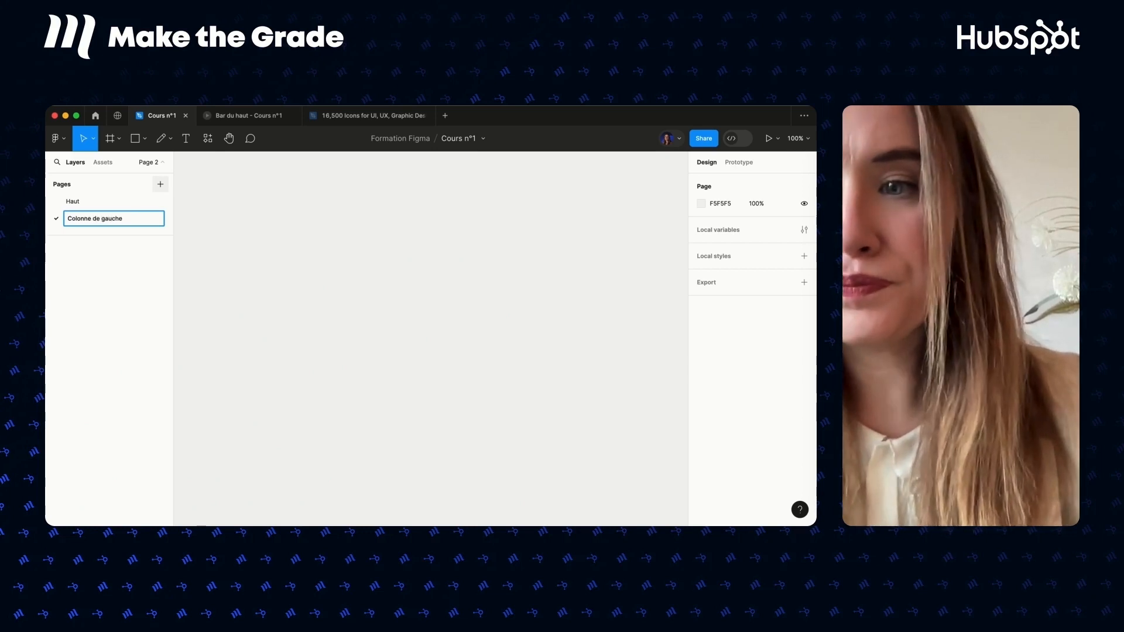
key("Return")
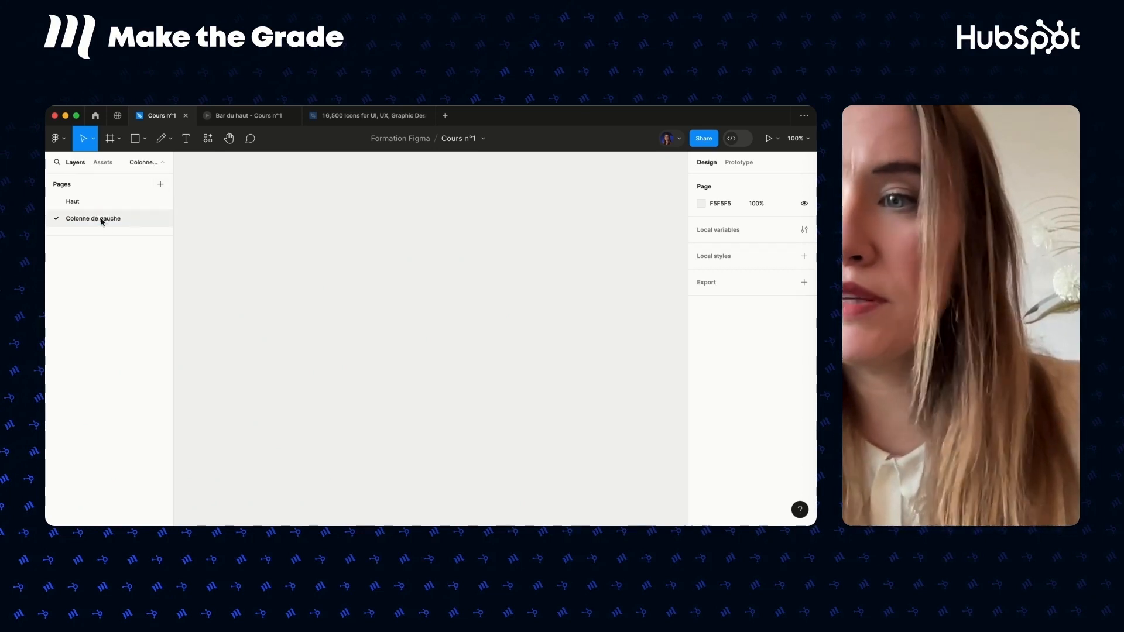
Switch between the Haut and Colonne de gauche pages to compare their layers, ending on Colonne de gauche.
left_click(73, 202)
left_click(78, 218)
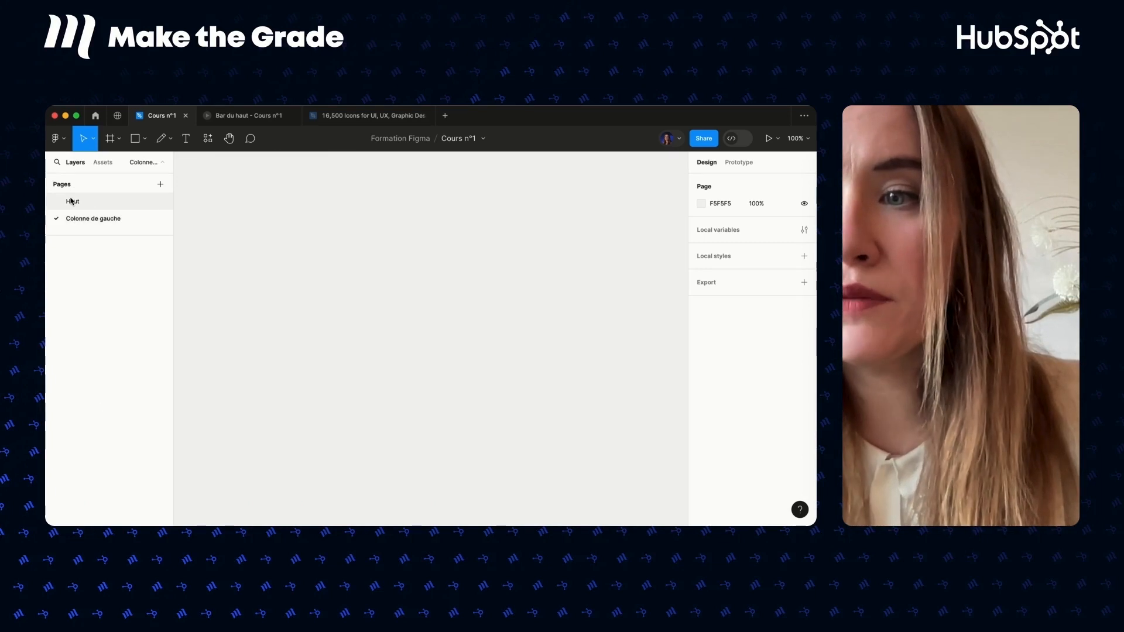
left_click(70, 201)
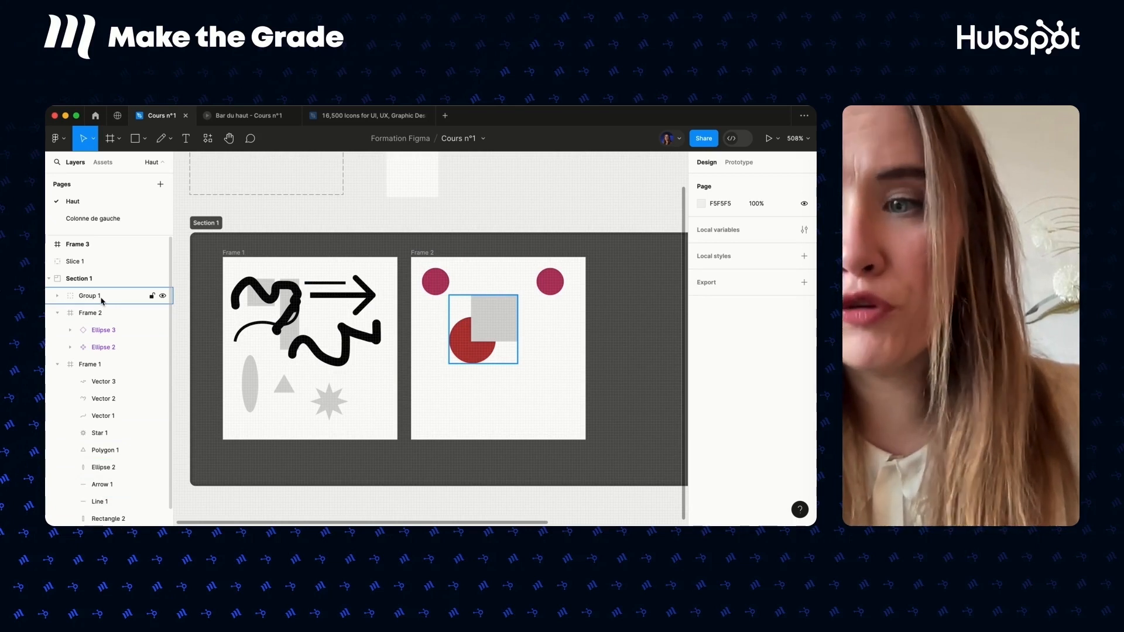
left_click(86, 219)
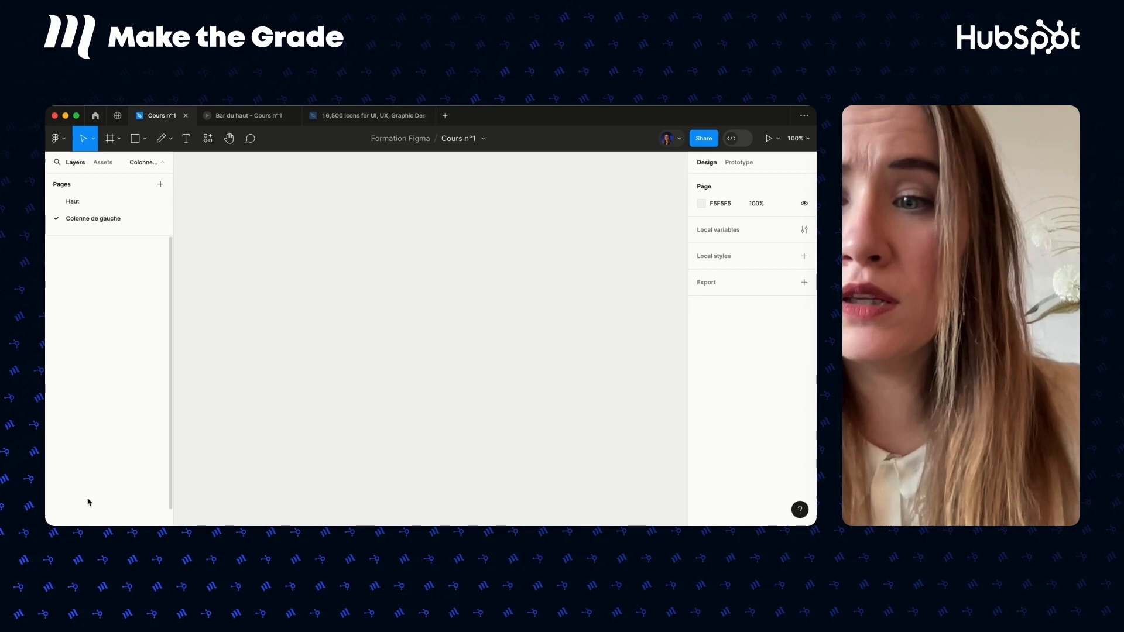
Create a frame about 337 × 420 on the empty page and draw a square about 77 × 77 in its upper-left area.
left_click(107, 136)
left_click_drag(242, 205, 422, 432)
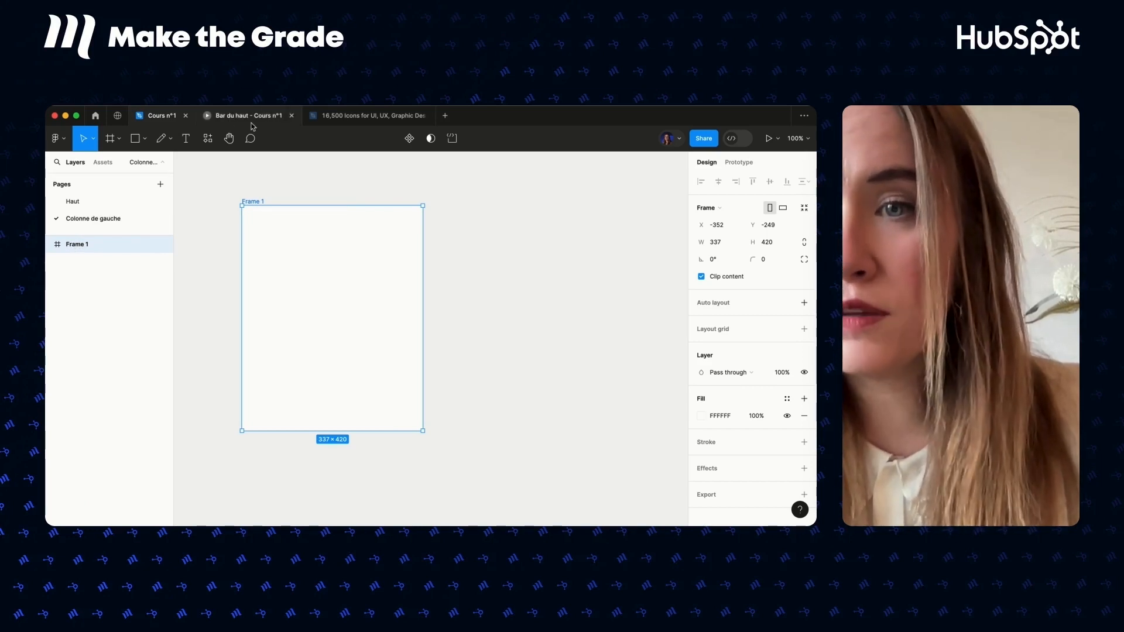
left_click(134, 148)
mouse_move(270, 237)
left_mouse_down()
mouse_move(350, 315)
mouse_move(309, 275)
left_mouse_up()
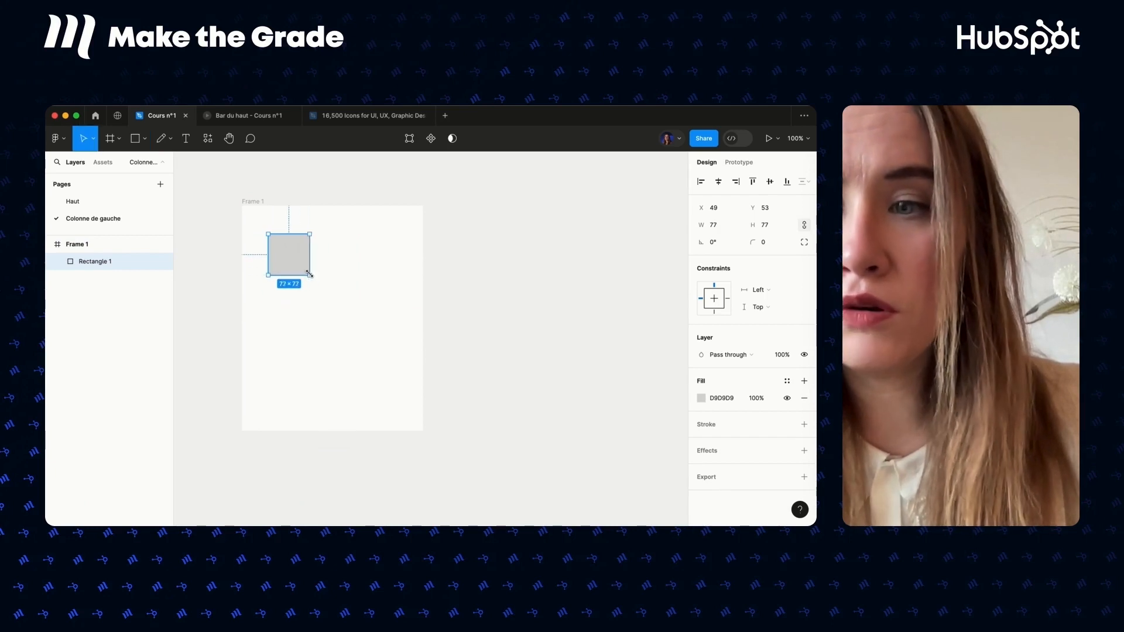
Collapse and expand Frame 1's layer to examine its nested rectangle, then clear the selection.
left_click(49, 245)
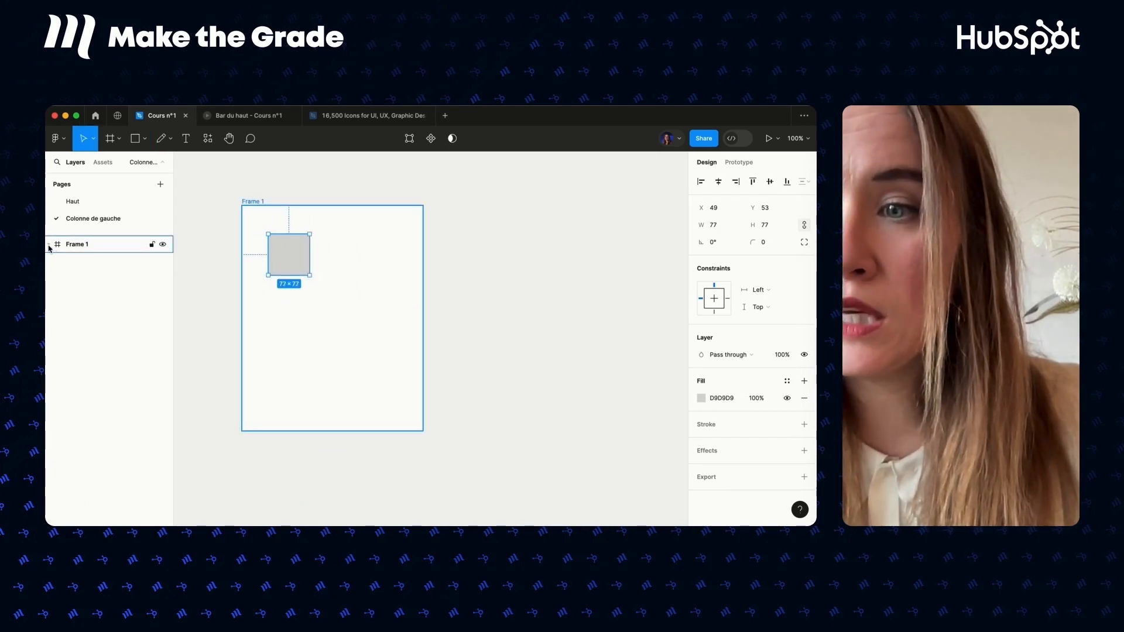
left_click(49, 247)
left_click(49, 246)
left_click(49, 246)
left_click(49, 247)
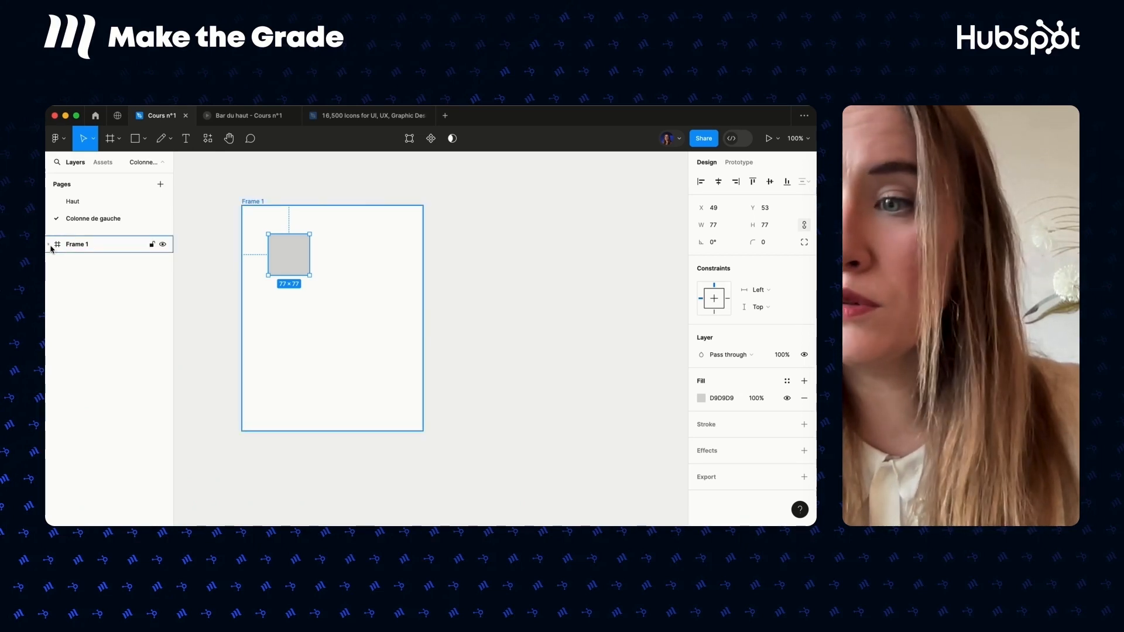
left_click(253, 191)
left_click(254, 202)
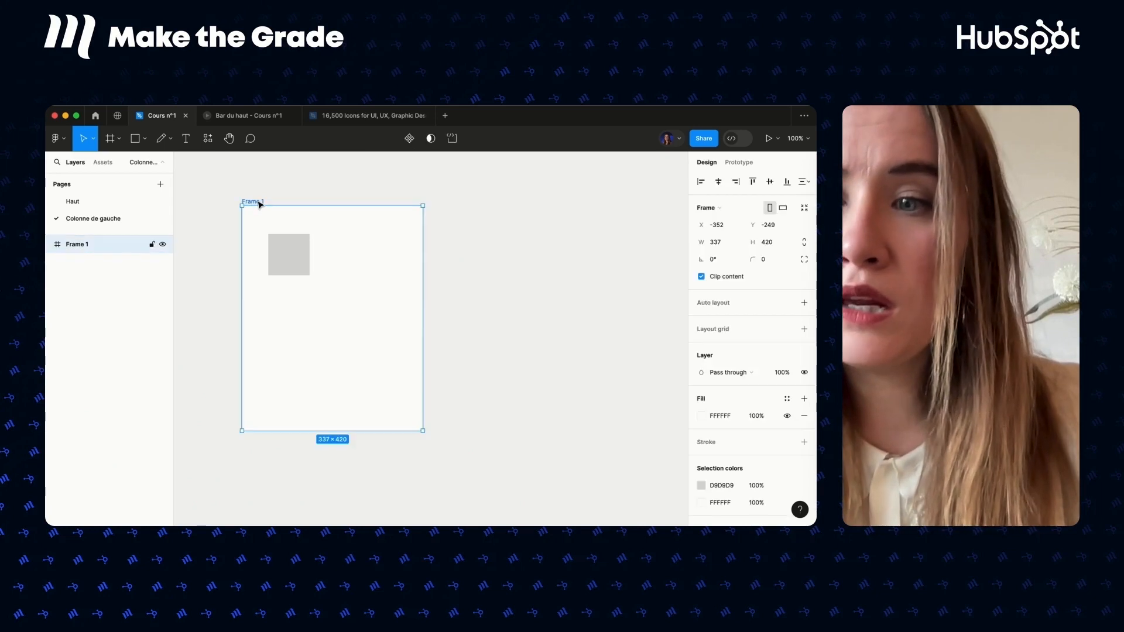
left_click(49, 245)
left_click(191, 290)
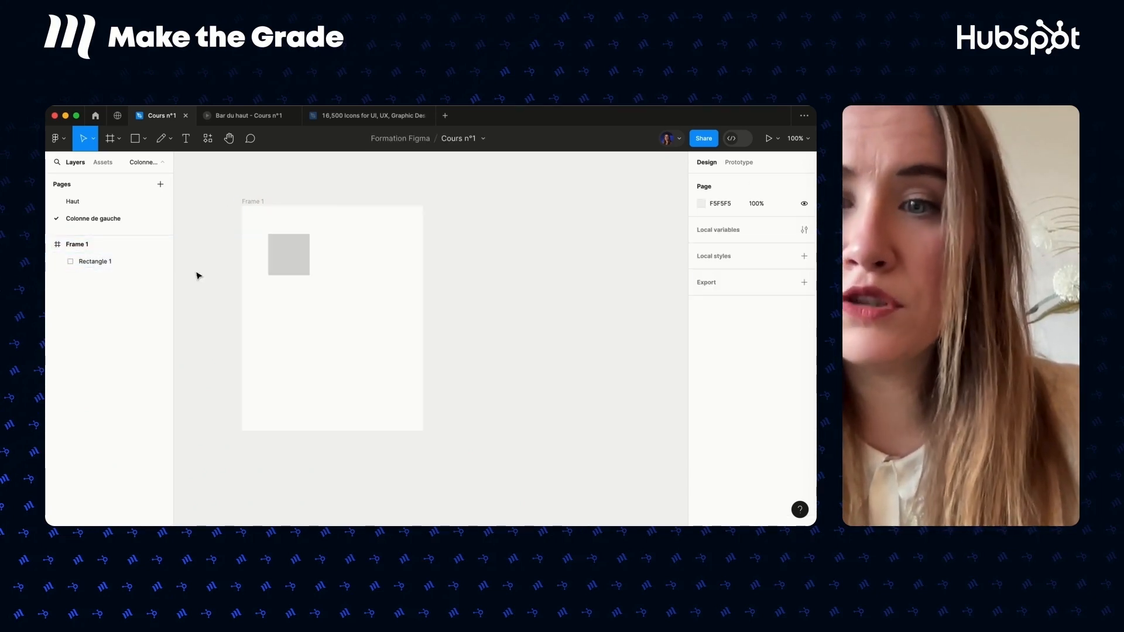
Move the gray square out of Frame 1 onto the canvas above it, then select Frame 1 in the layer list.
left_click(294, 254)
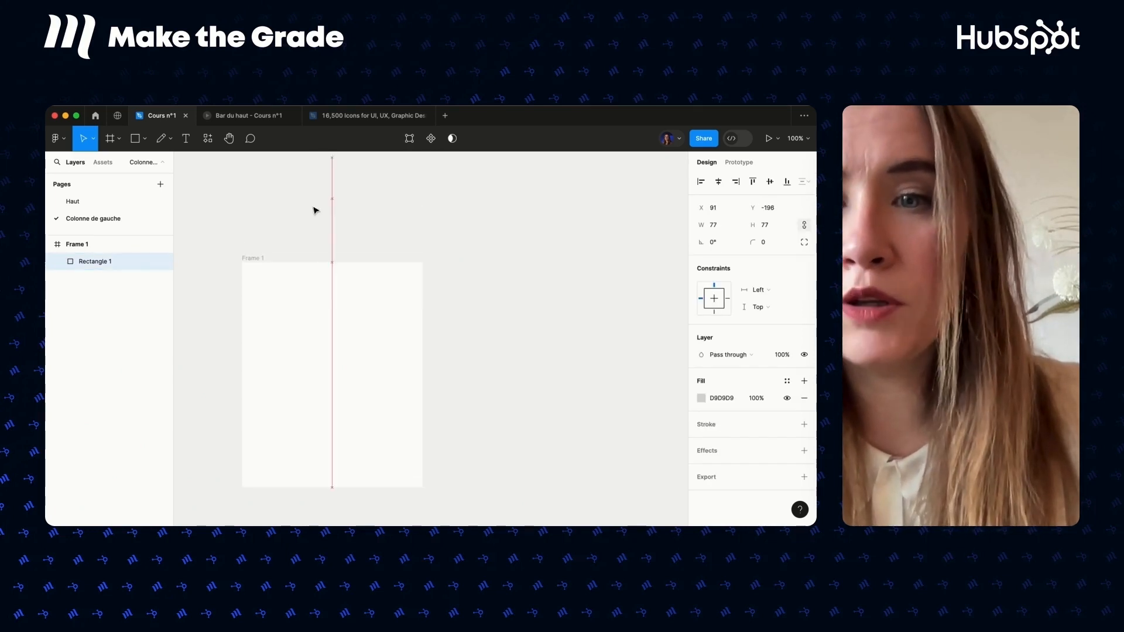
left_click_drag(316, 209, 310, 210)
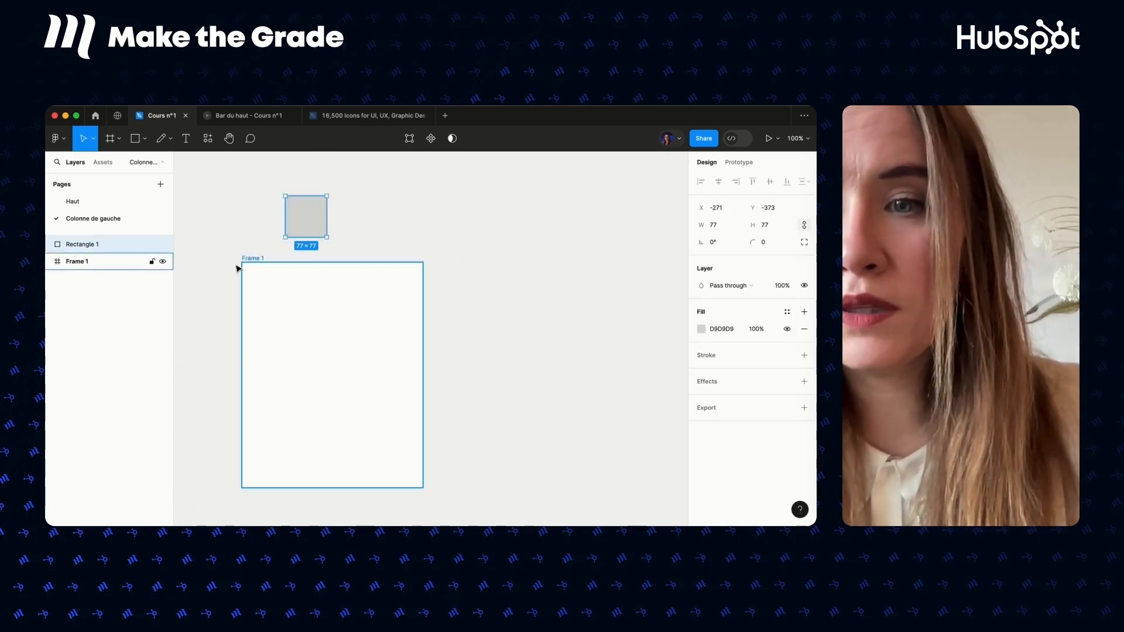
left_click(218, 259)
left_click(127, 264)
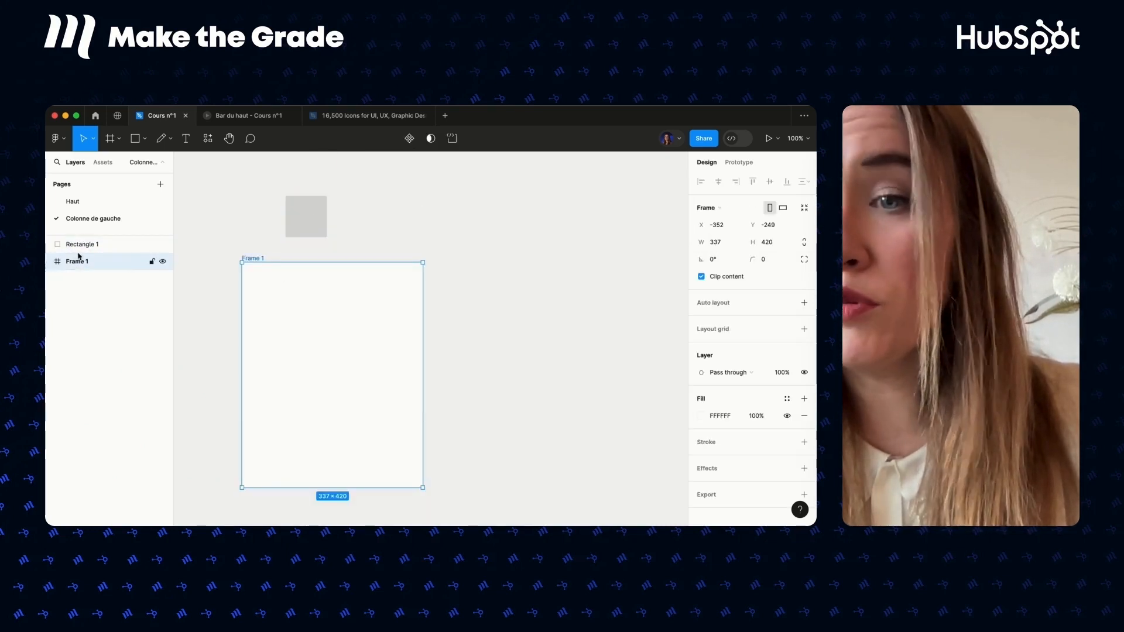
Move the gray square into Frame 1, near its upper-left corner at about X 14, Y 19.
left_click_drag(313, 217, 291, 346)
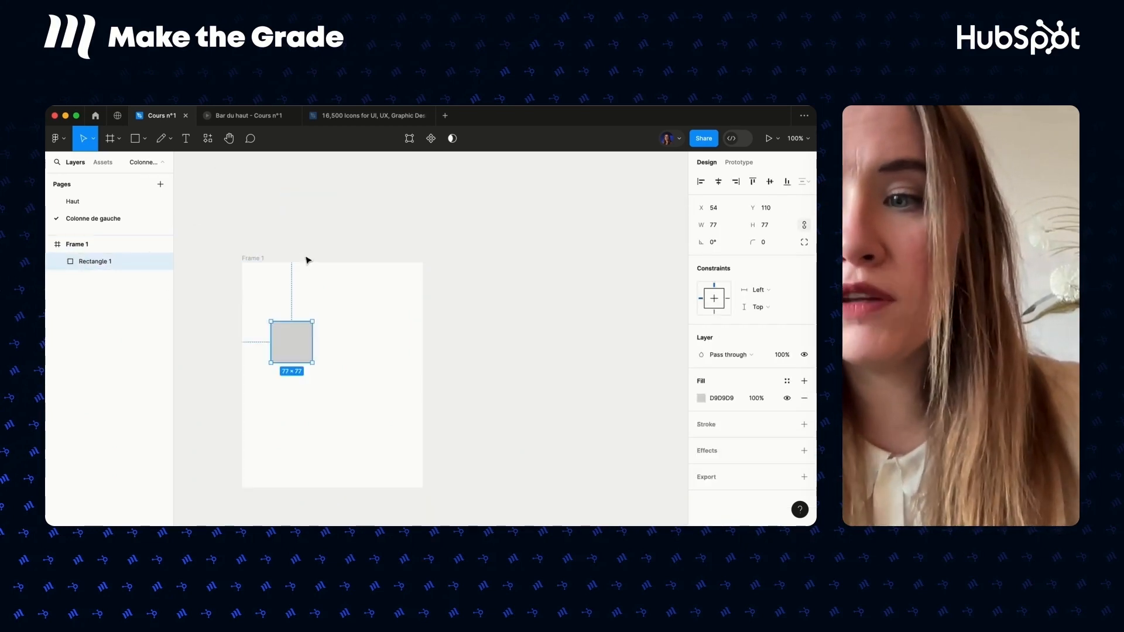
scroll(307, 259, "up", 2)
left_click_drag(282, 377, 254, 313)
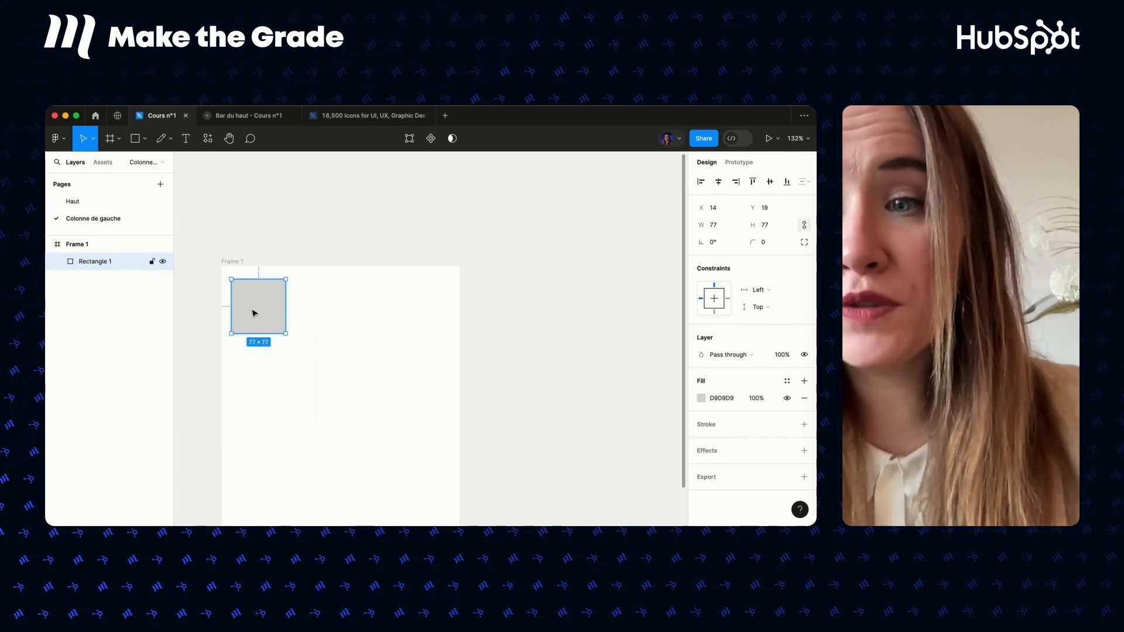
Move the gray square closer to Frame 1's upper-left corner, at about X 13, Y 14.
left_click_drag(252, 308, 251, 305)
scroll(251, 305, "down", 1)
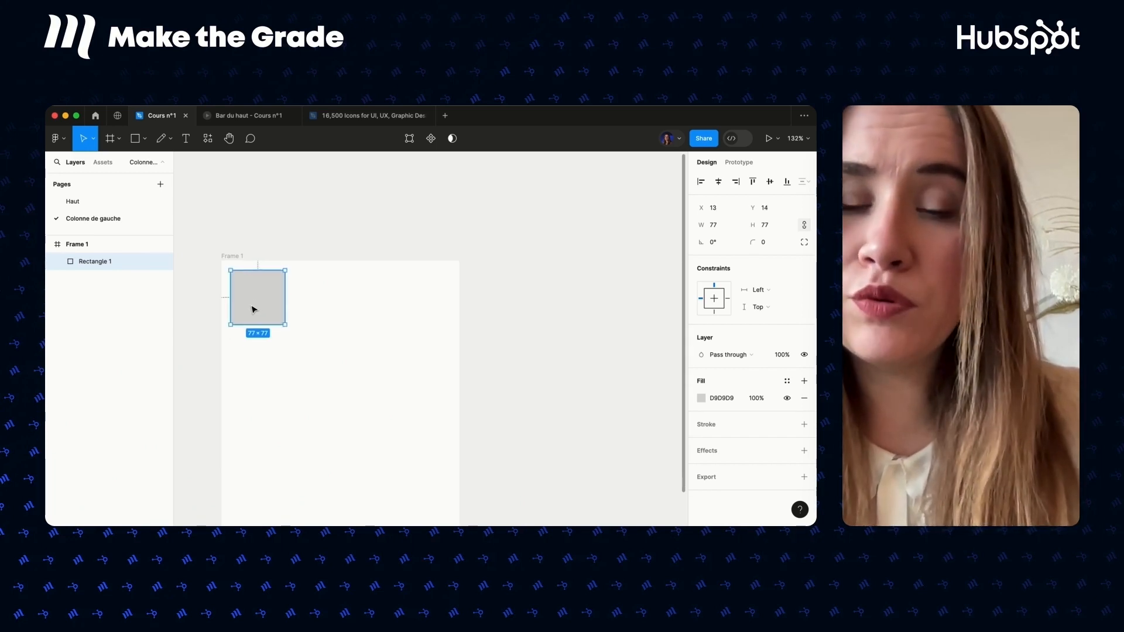
scroll(253, 309, "down", 3)
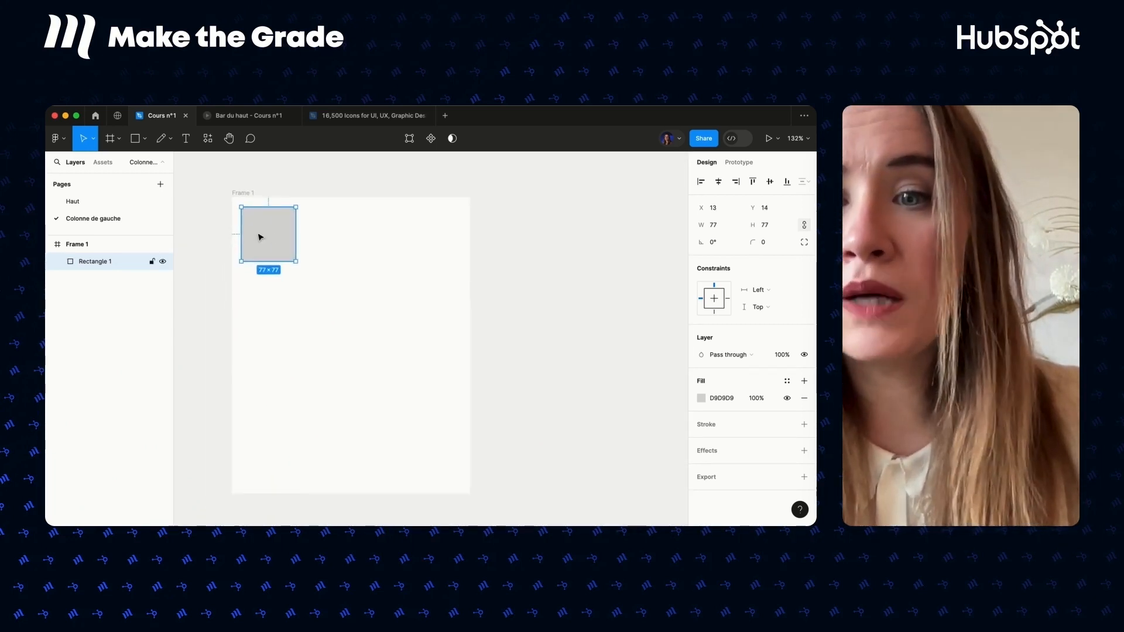
Duplicate the gray square to its right inside Frame 1 with a gap of about 13, then select both squares.
left_click(321, 243)
left_click(270, 252)
left_click_drag(270, 251, 334, 251)
left_click(272, 239, "shift")
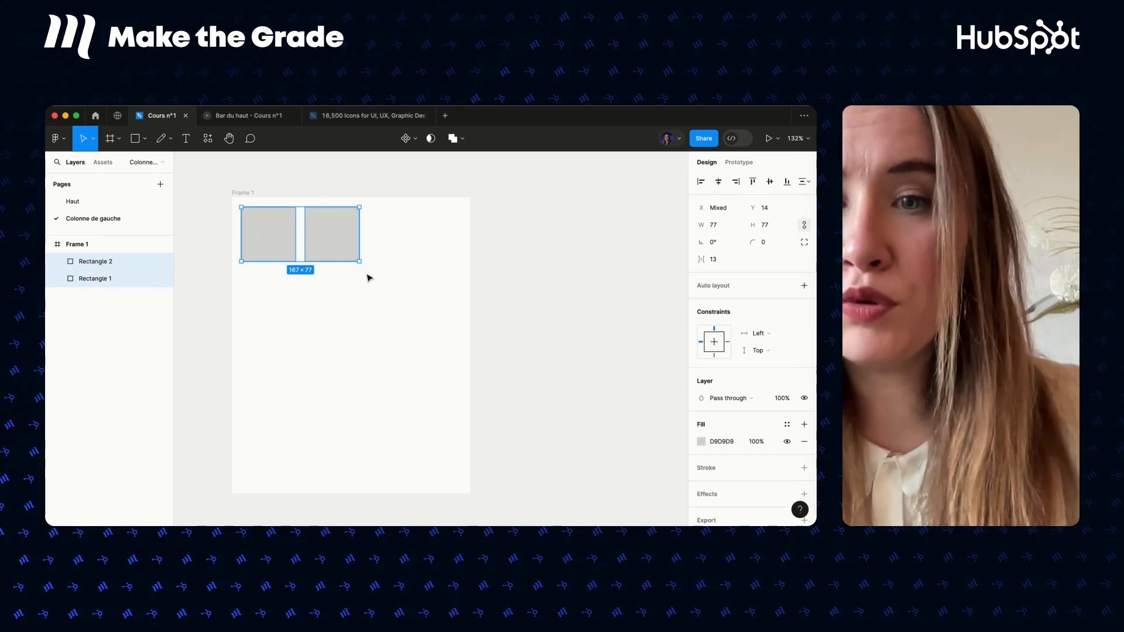
Reselect the two gray squares and group them.
left_click(397, 268)
left_click(348, 254)
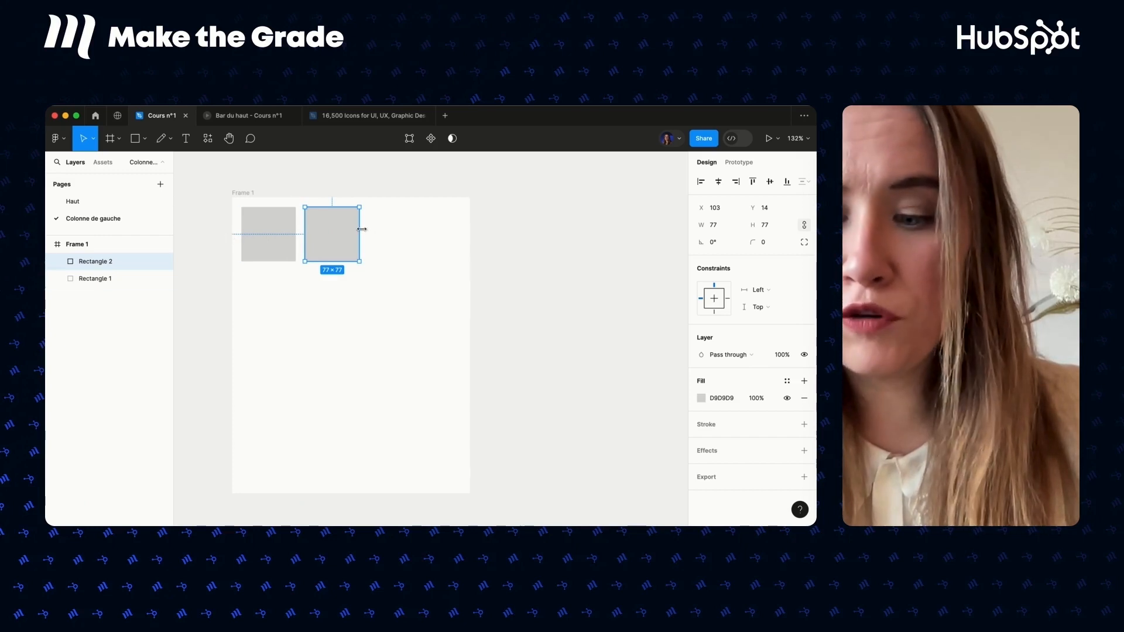
left_click(272, 224, "shift")
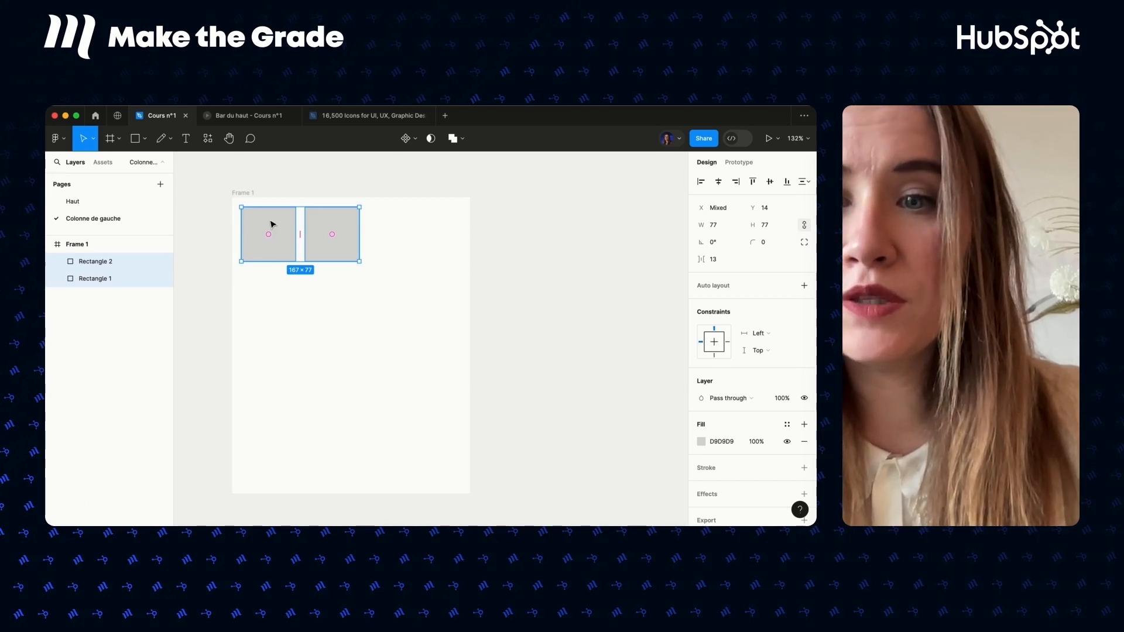
right_click(272, 224)
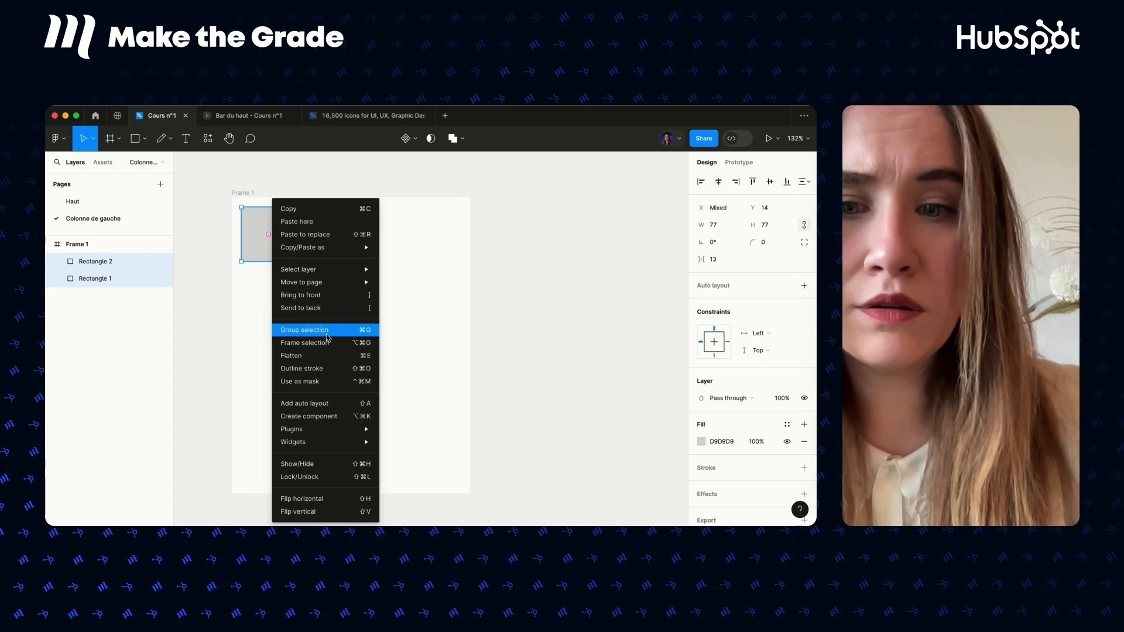
left_click(304, 330)
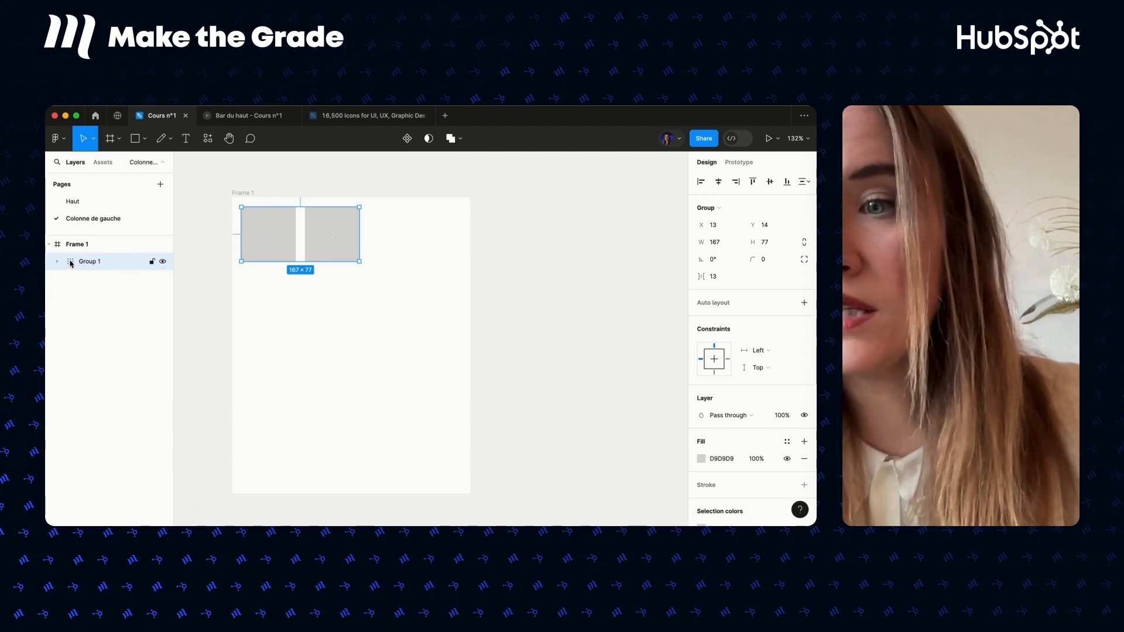
Duplicate the group directly below the original at about X 13, Y 118, and ungroup the copy.
left_click(301, 308)
left_click(329, 230)
left_click_drag(328, 231, 333, 306)
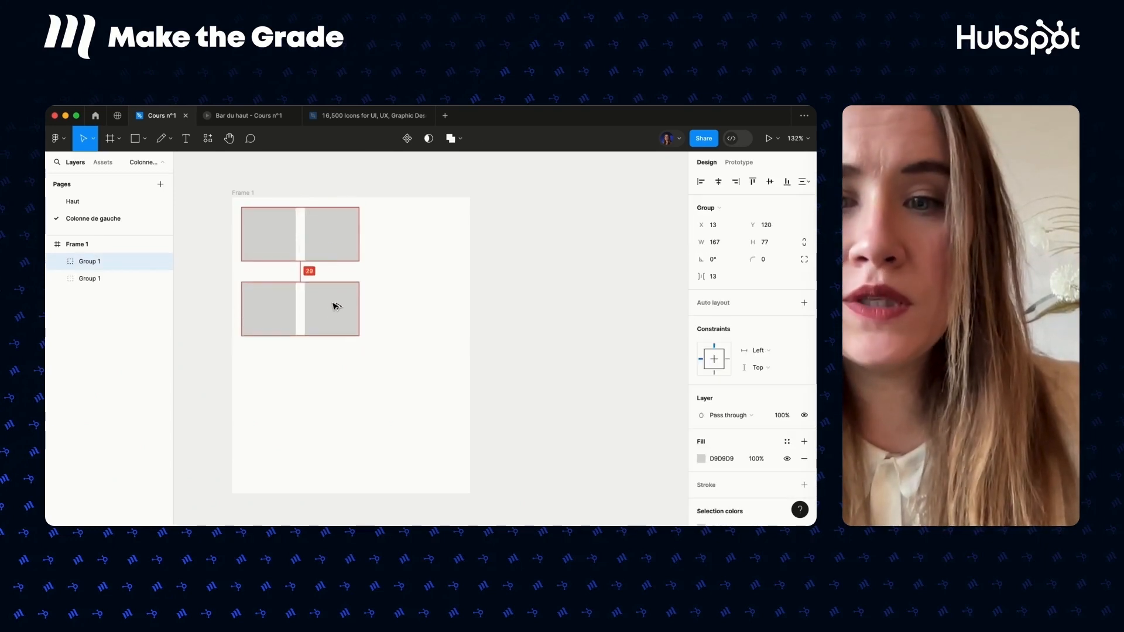
right_click(334, 306)
left_click(364, 346)
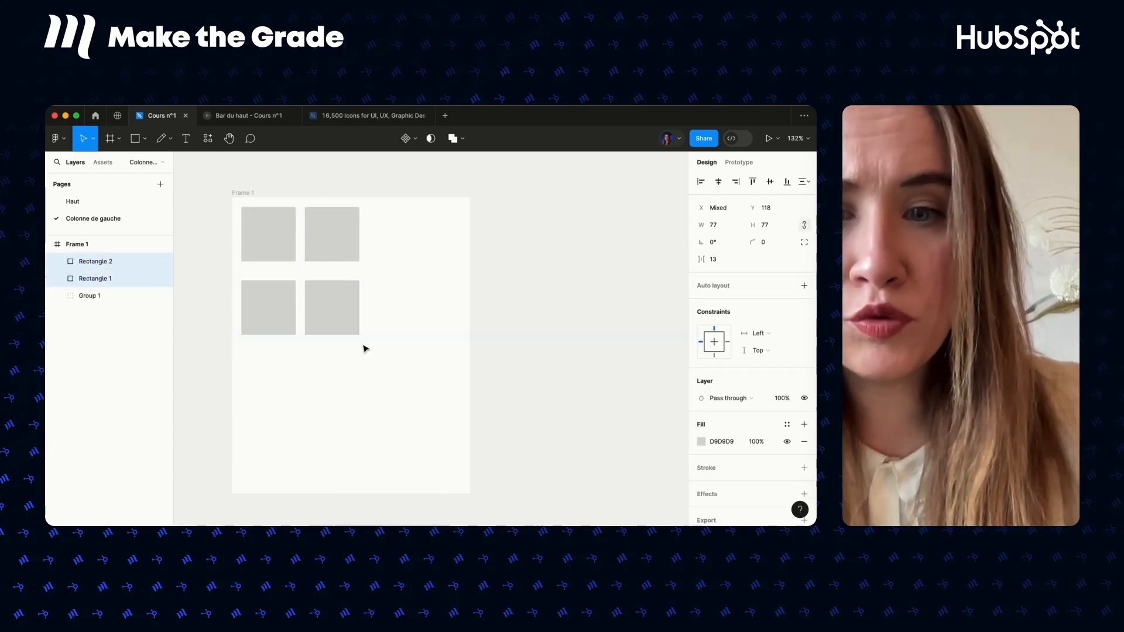
Wrap the two lower squares in their own frame using Frame selection.
left_click(366, 381)
left_click(333, 321)
left_click(281, 322, "shift")
right_click(280, 199)
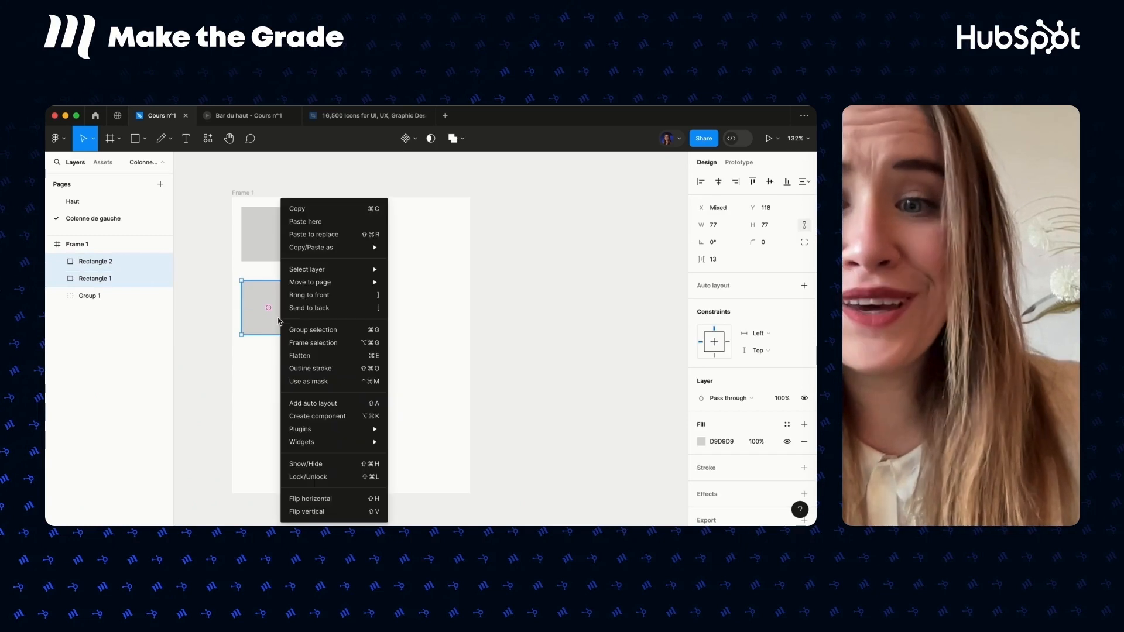
left_click(311, 343)
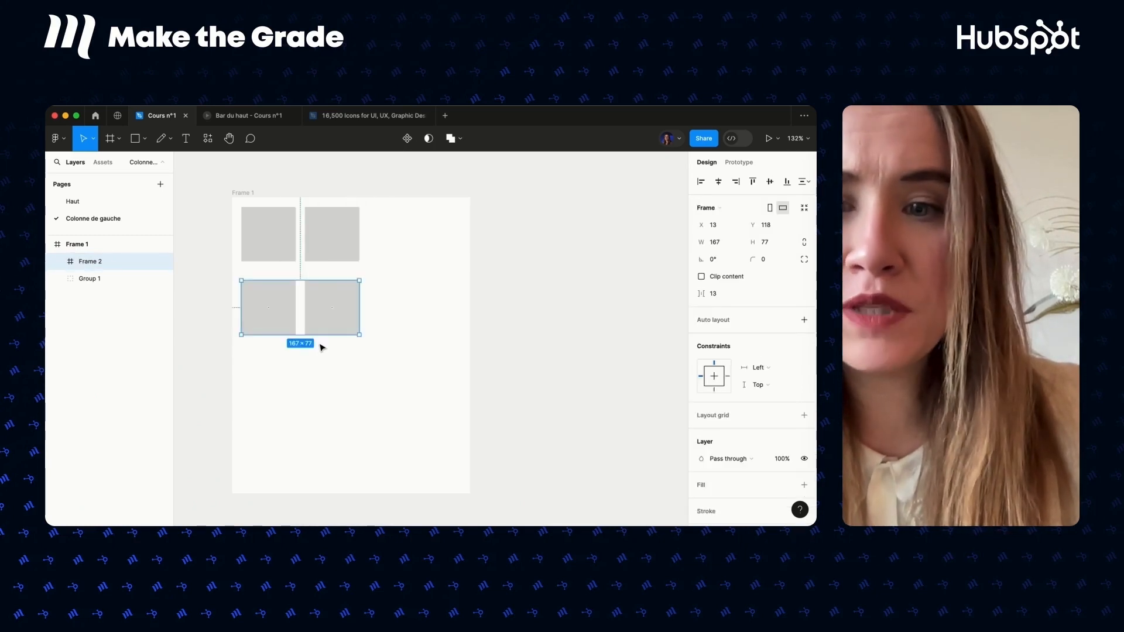
Compare Frame 2 and Group 1 by selecting each in turn, then move Frame 2 up to about X 13, Y 102.
left_click(397, 371)
left_click(319, 319)
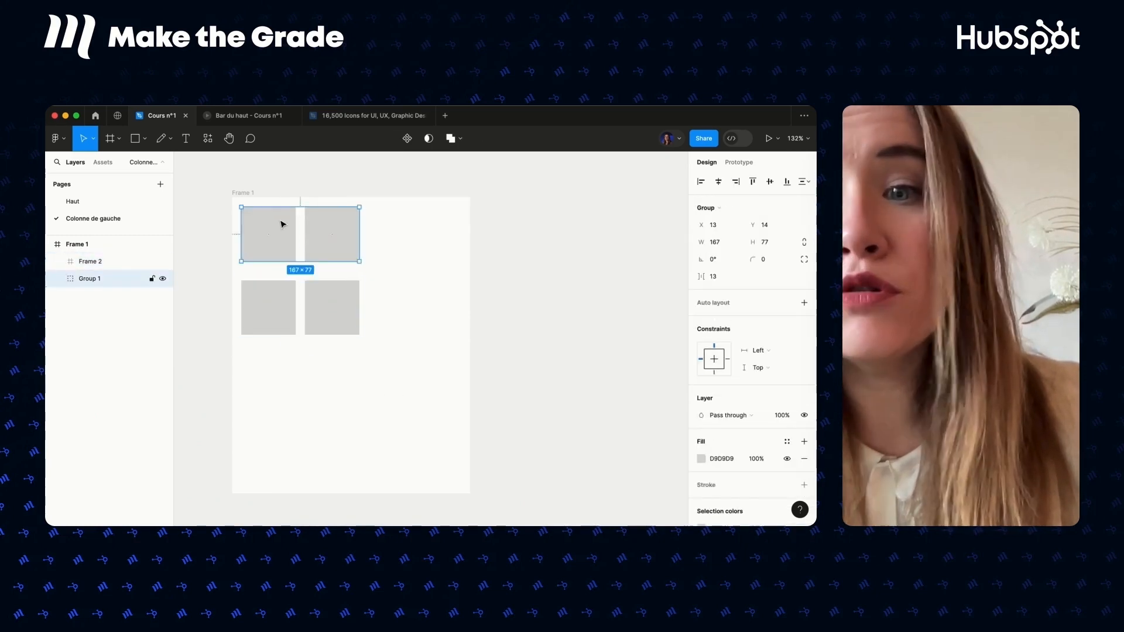
left_click_drag(270, 309, 300, 302)
left_click(394, 279)
left_click(63, 263)
left_click(83, 264)
left_click(84, 278)
left_click(83, 261)
left_click(90, 279)
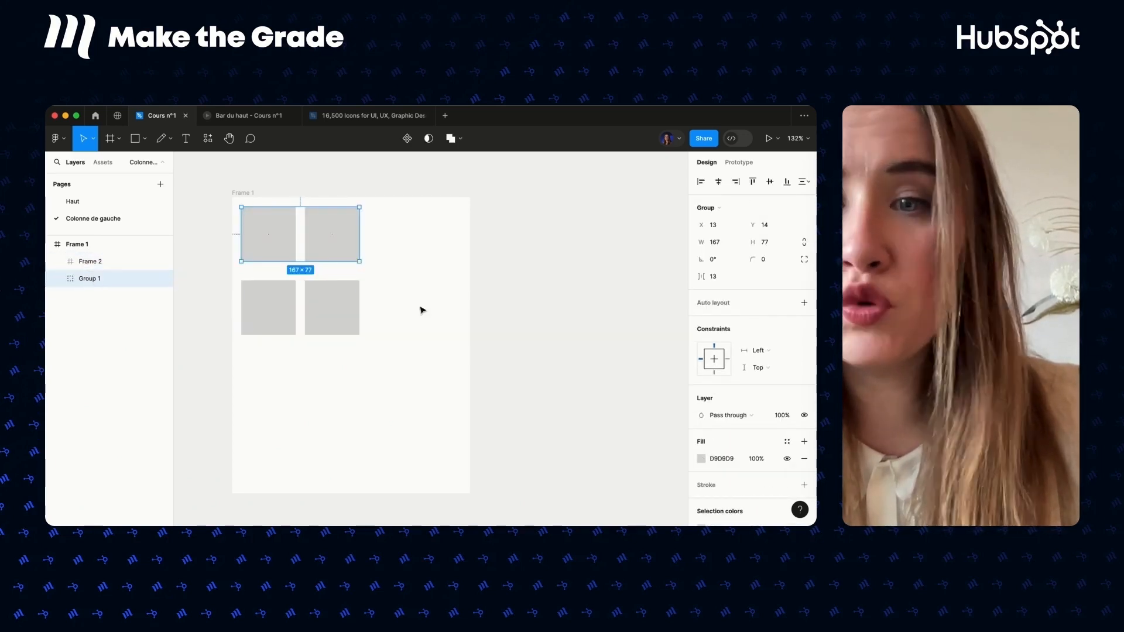
left_click_drag(336, 308, 339, 301)
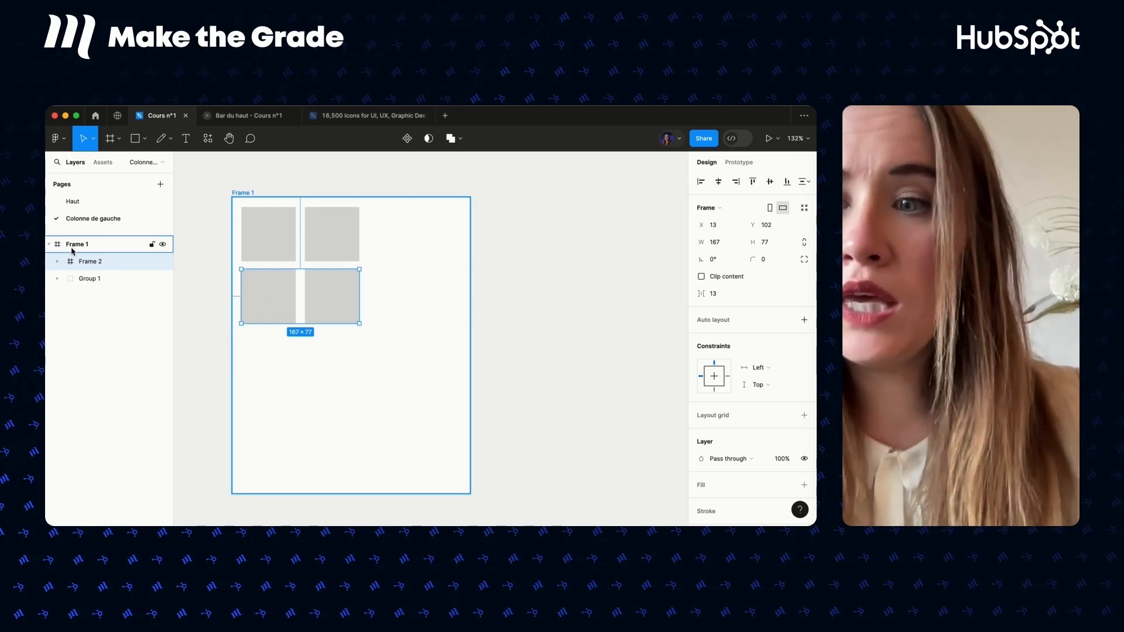
Expand Group 1 and examine how its nested rectangles and Frame 2 correspond to the squares on the canvas, then clear the selection.
left_click(86, 280)
left_click(56, 279)
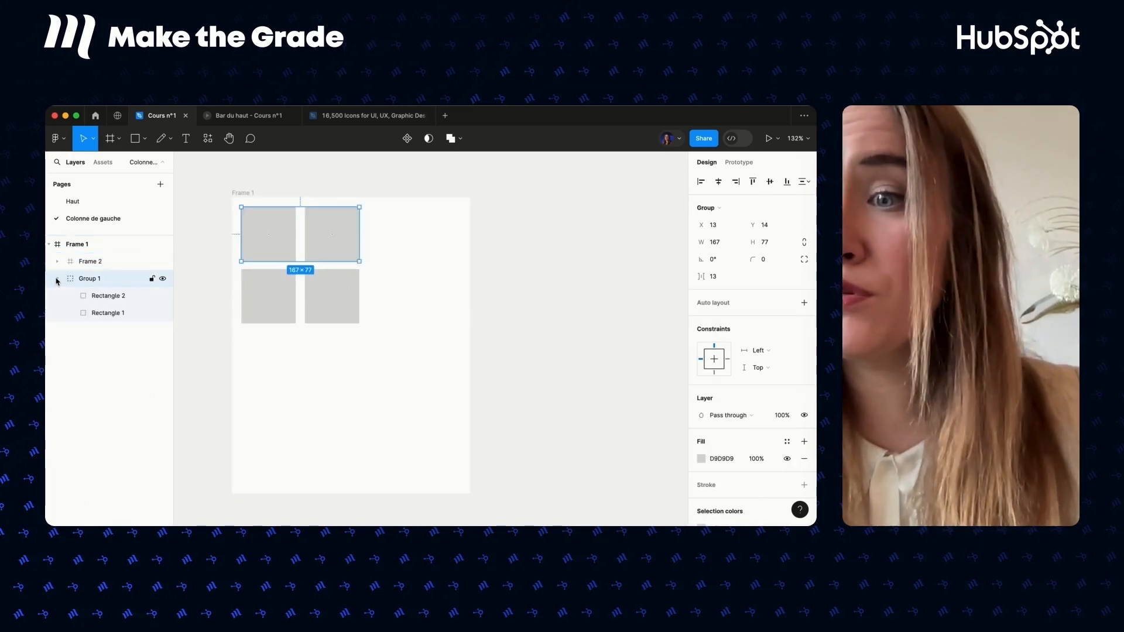
left_click(116, 313)
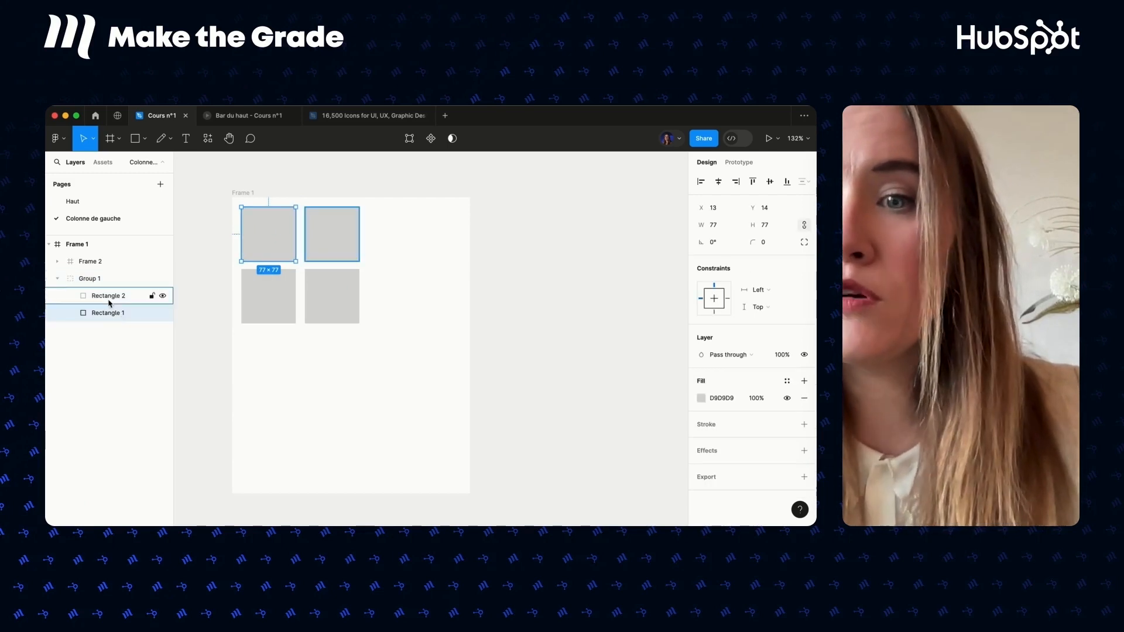
left_click(346, 233)
left_click(319, 295)
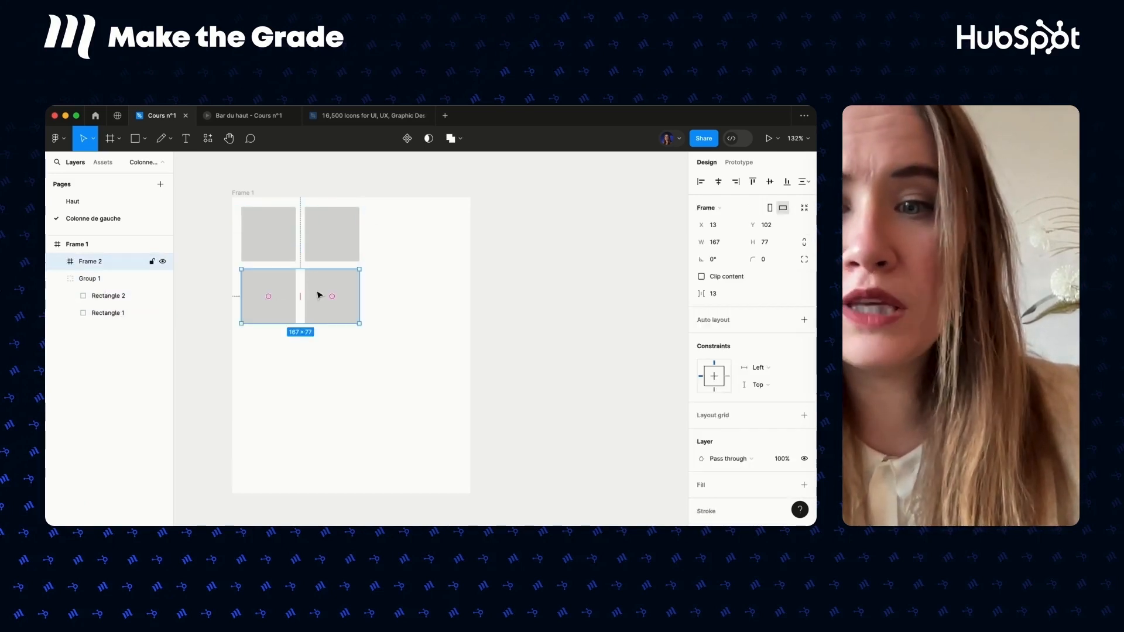
left_click(94, 296)
left_click(100, 314)
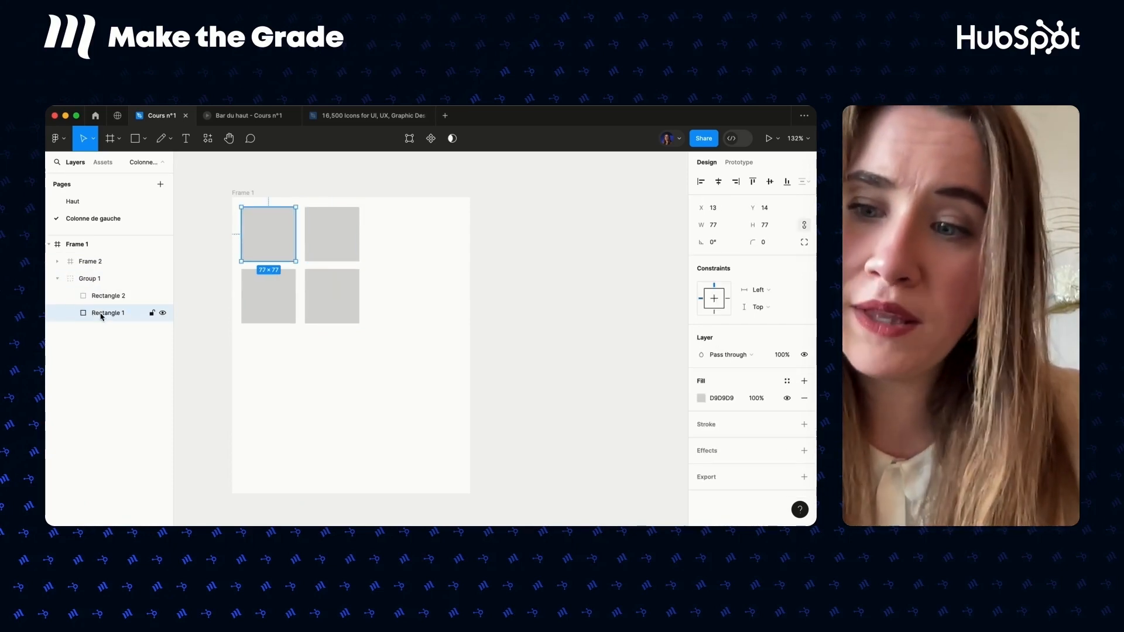
left_click(82, 279)
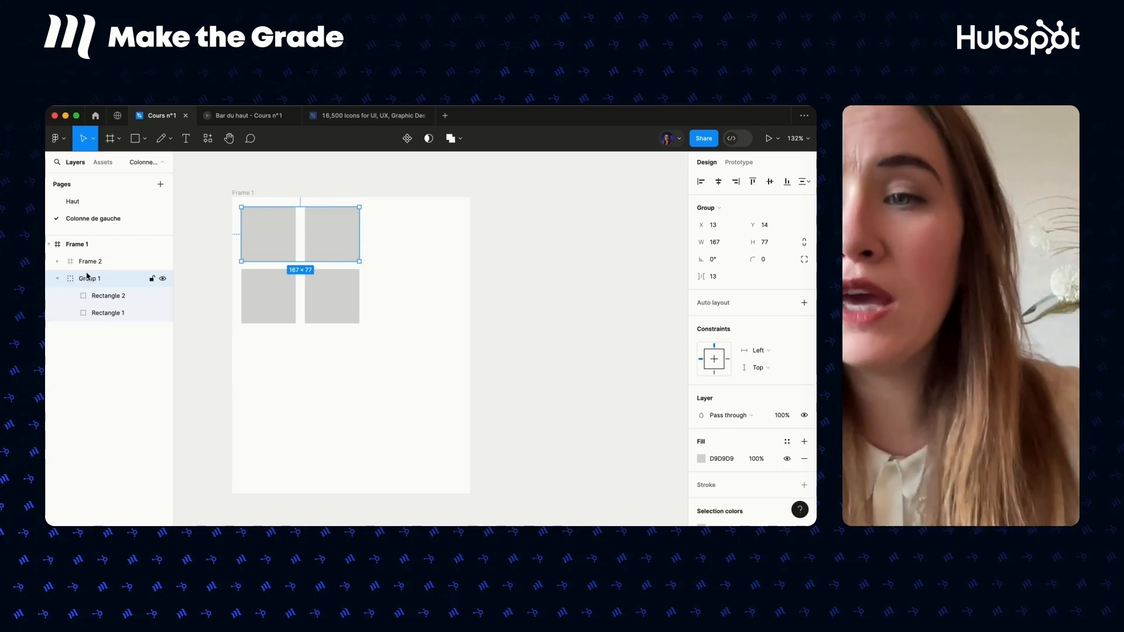
left_click(343, 360)
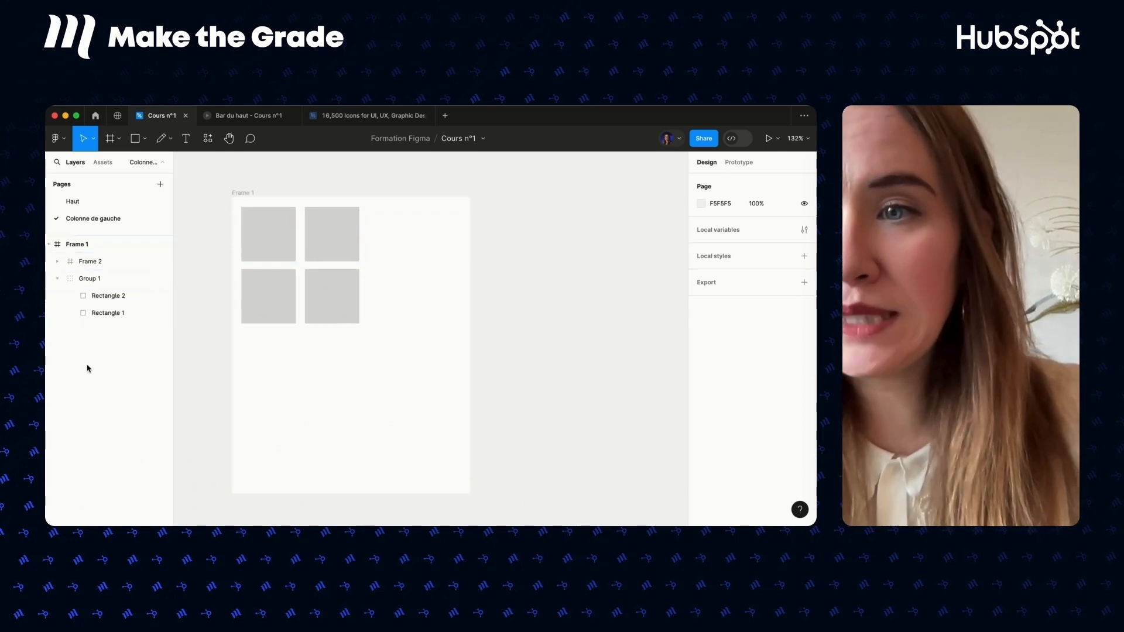
Insert an instance of the Ellipse 2 component from Section 1 of the file's local components.
left_click(104, 163)
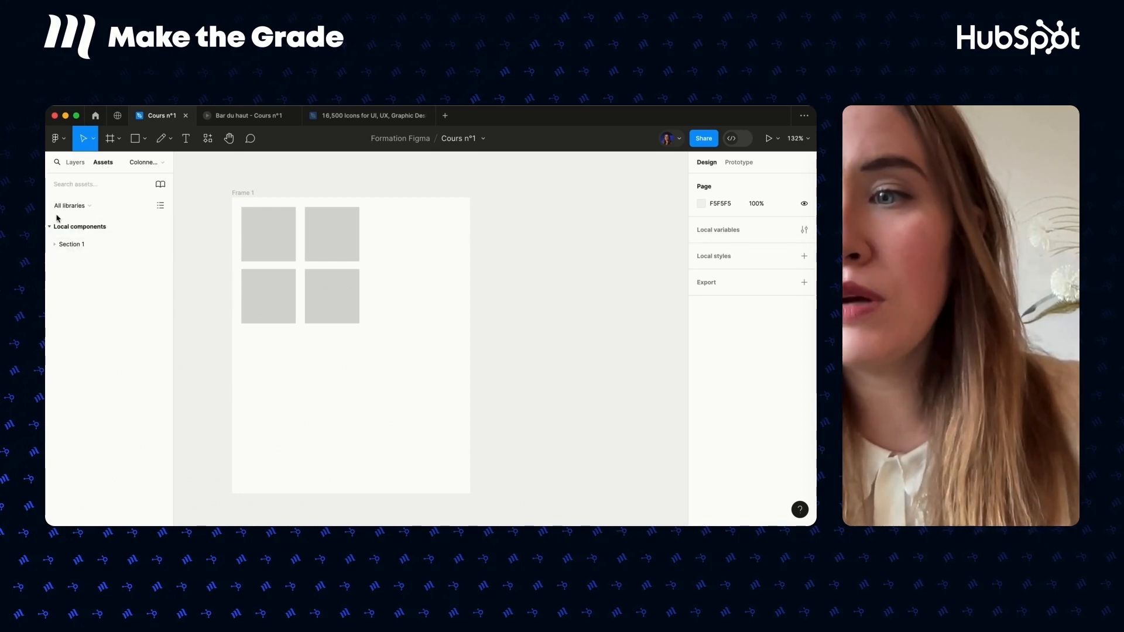
left_click(70, 244)
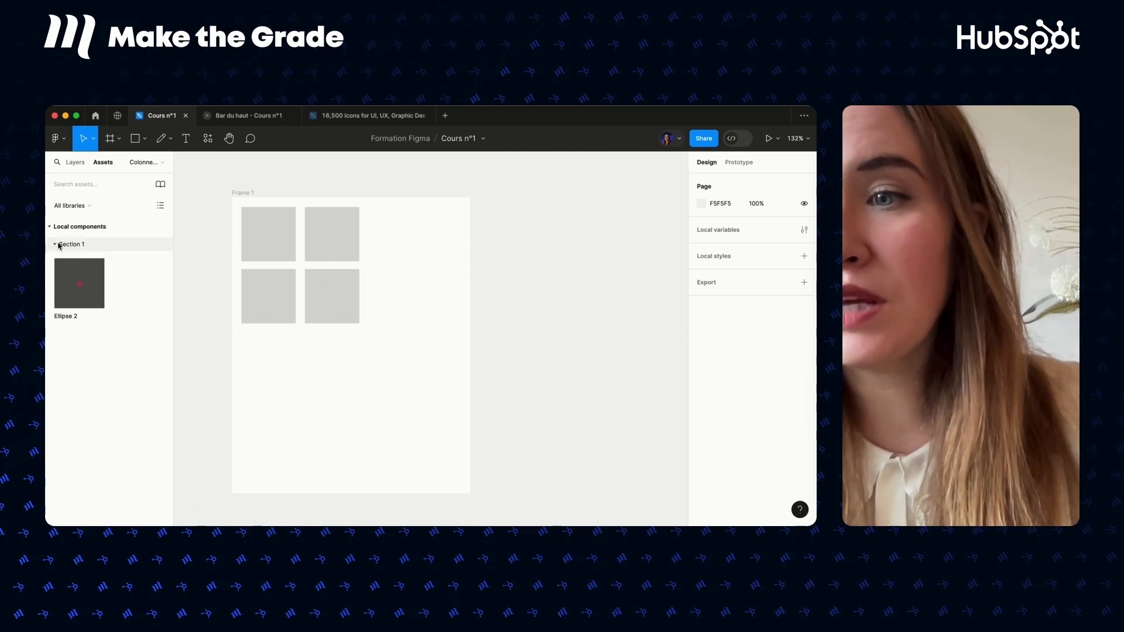
left_click(84, 289)
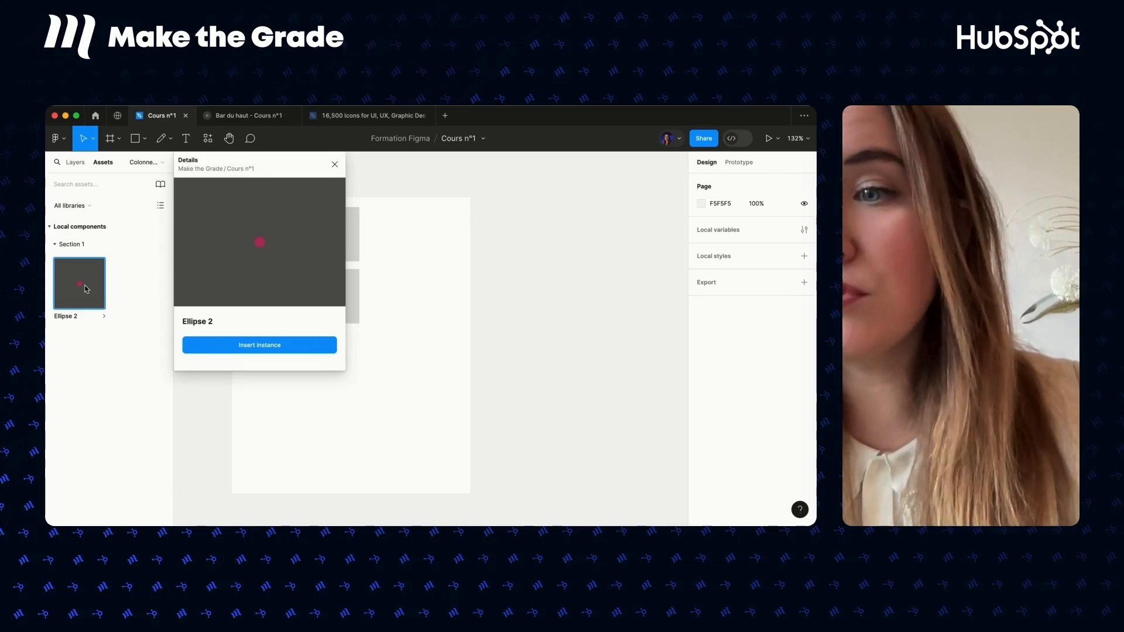
left_click(252, 349)
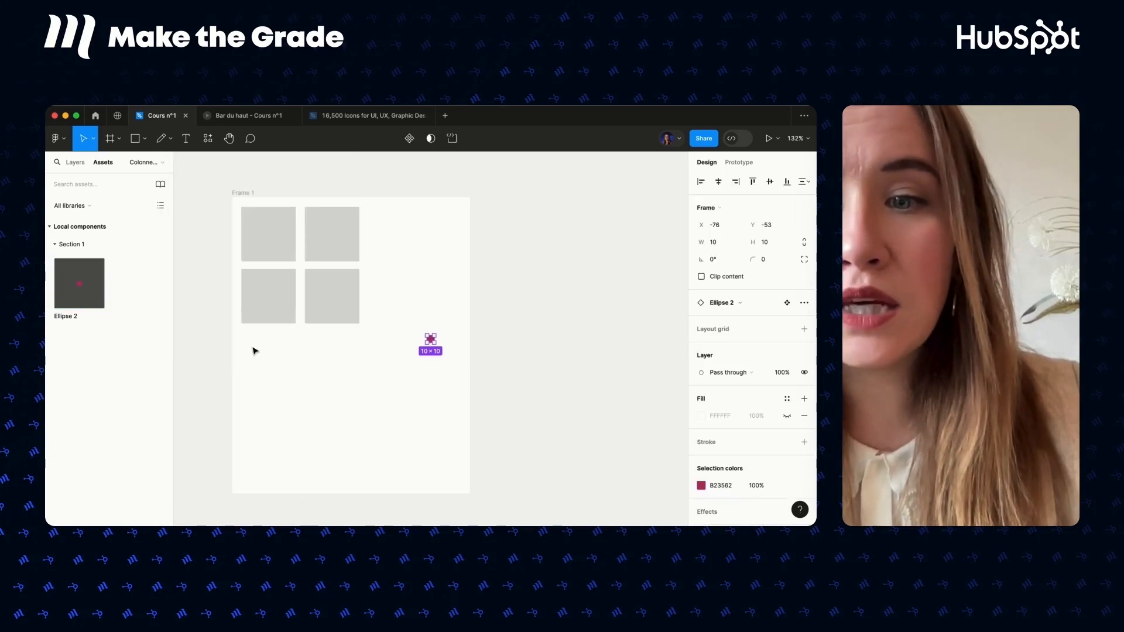
Move the Ellipse 2 instance beside the lower-right square and place a second instance to its right at about X 214, Y 156.
left_click(415, 369)
scroll(435, 347, "up", 5)
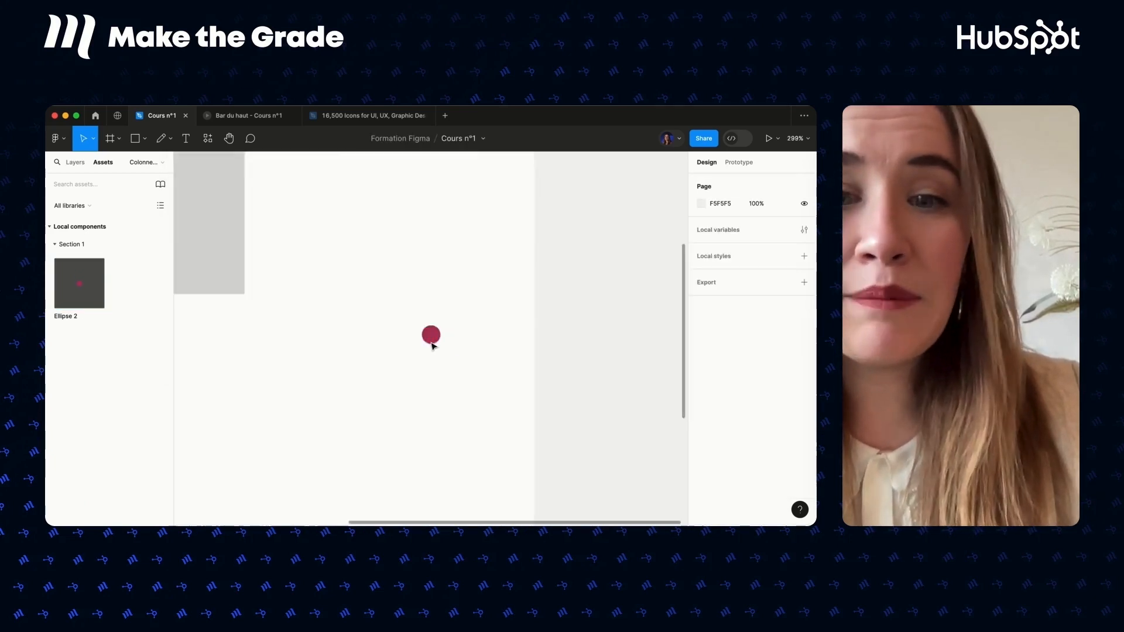
scroll(438, 333, "down", 2)
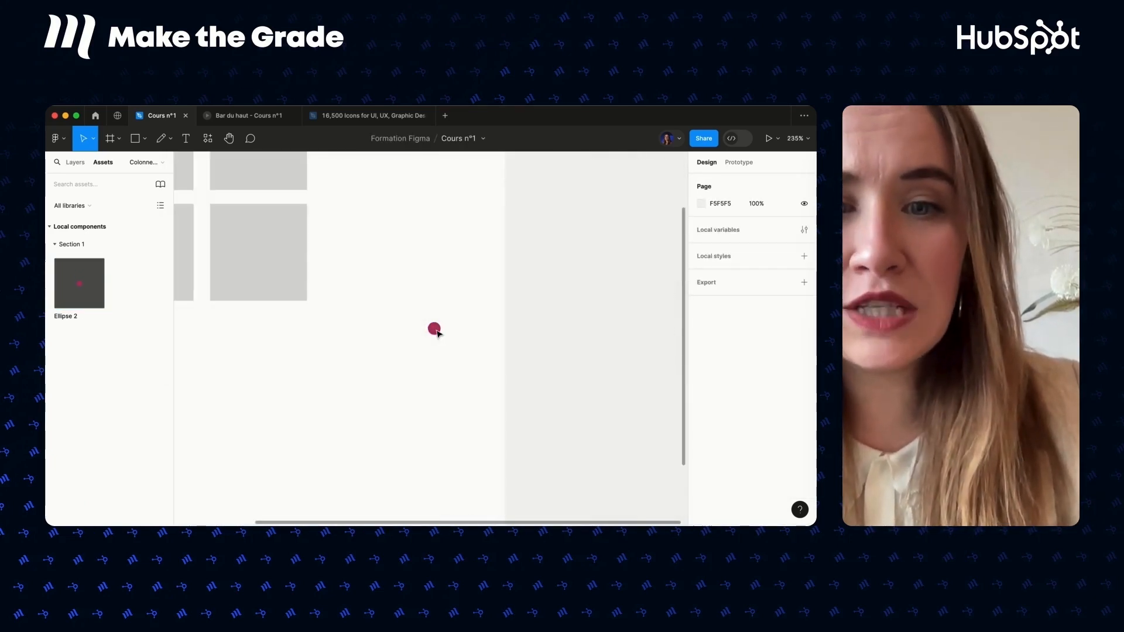
scroll(444, 337, "up", 1)
left_click_drag(446, 346, 344, 294)
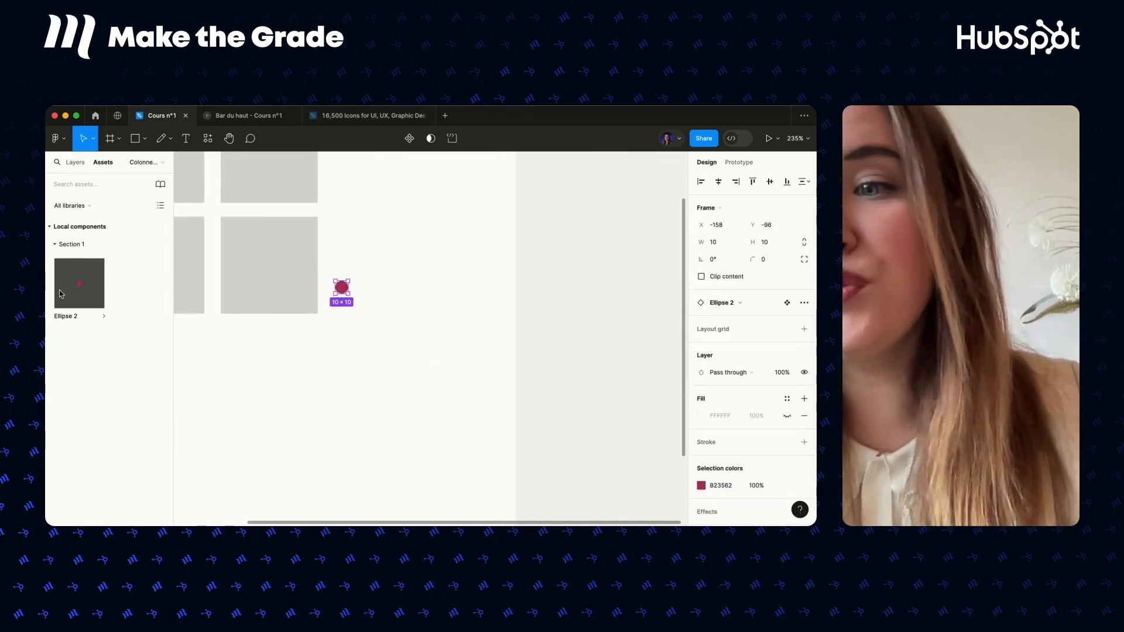
left_click_drag(87, 290, 366, 295)
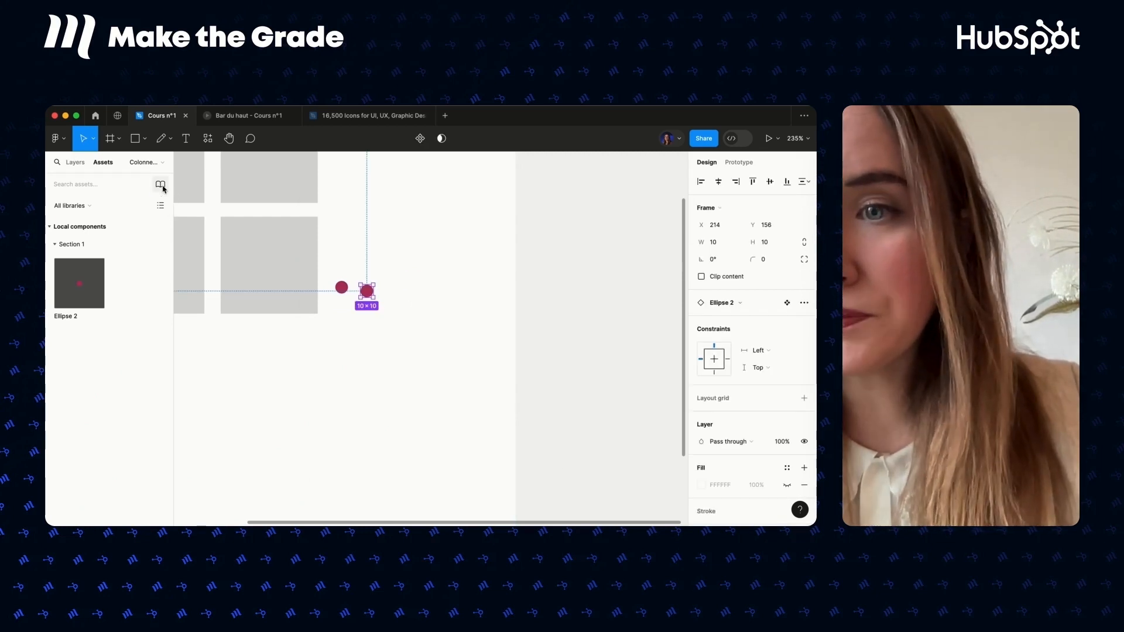
Browse the team libraries and add MTG - Charte graphique présentation to the file, then leave the library list.
left_click(161, 185)
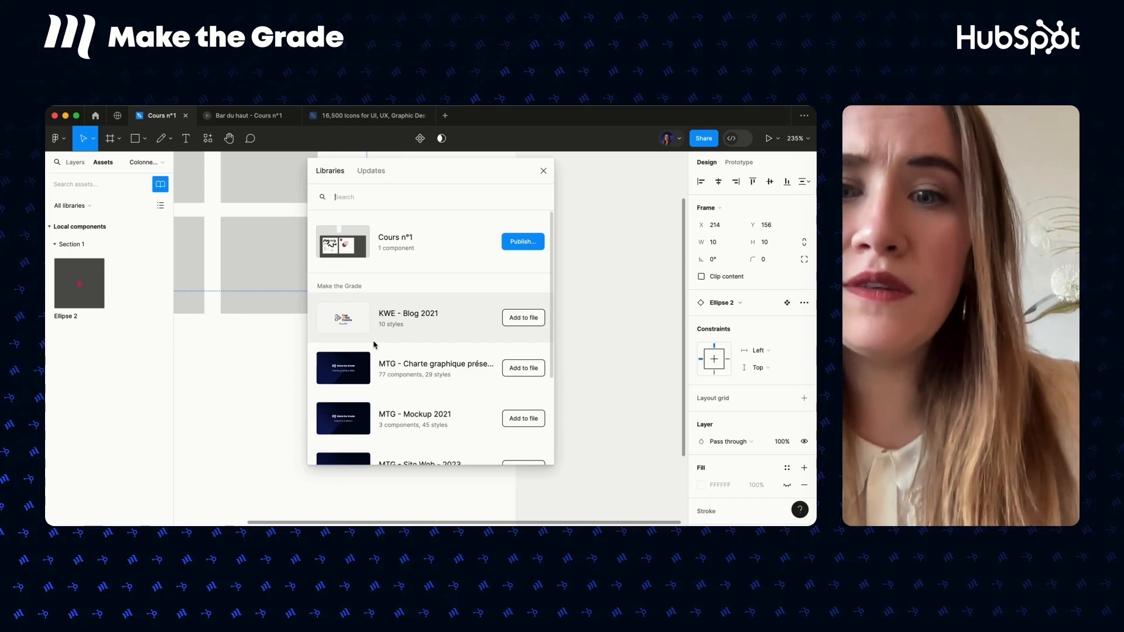
scroll(375, 345, "down", 5)
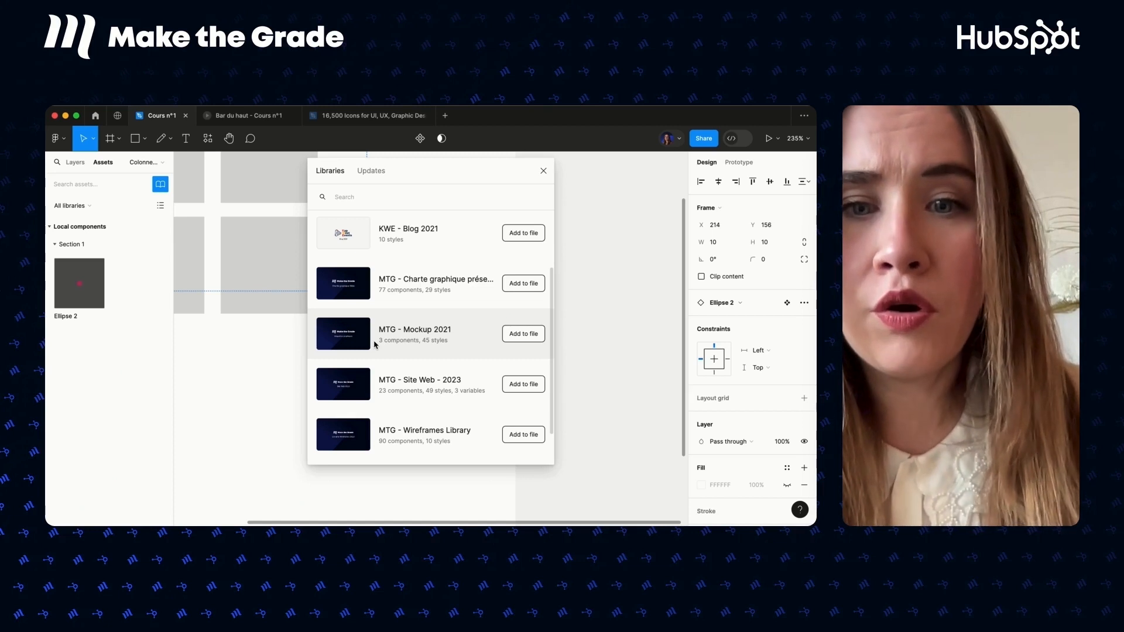
left_click(518, 285)
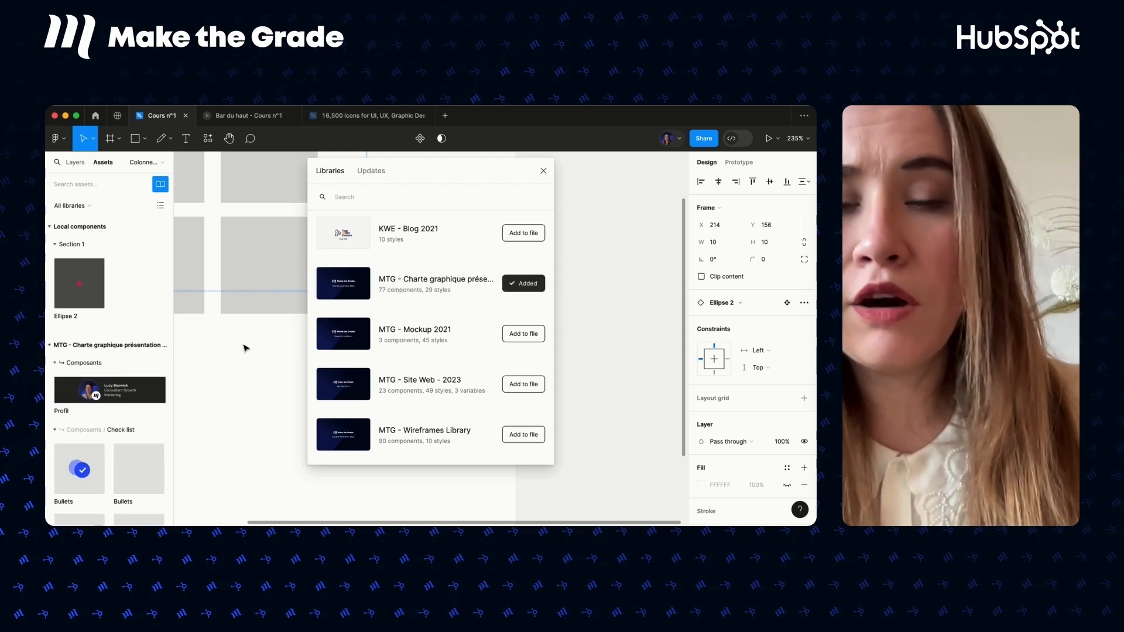
left_click(543, 171)
Browse the added library's components and insert an instance of the Check bleu variant of Bullets.
scroll(67, 410, "down", 1)
scroll(66, 410, "down", 4)
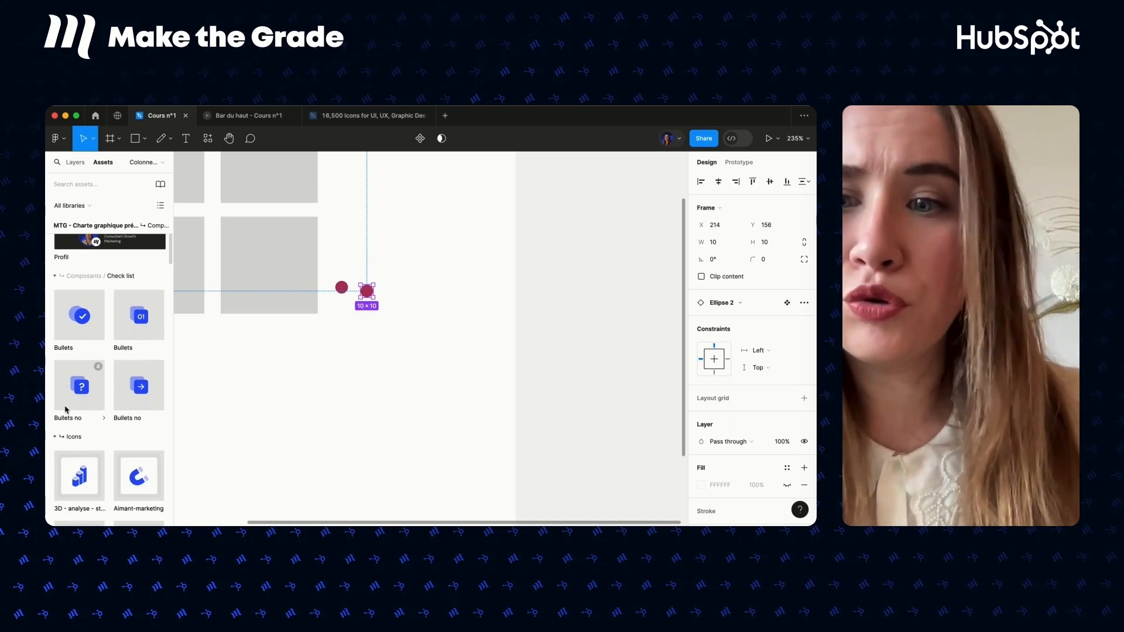
left_click(150, 263)
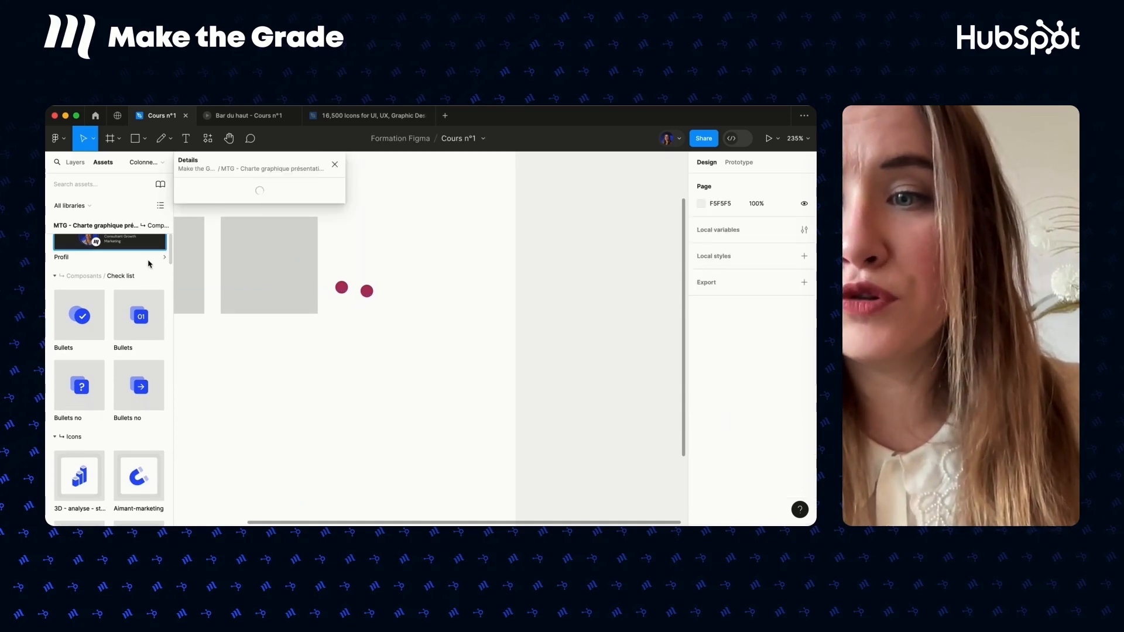
left_click(80, 325)
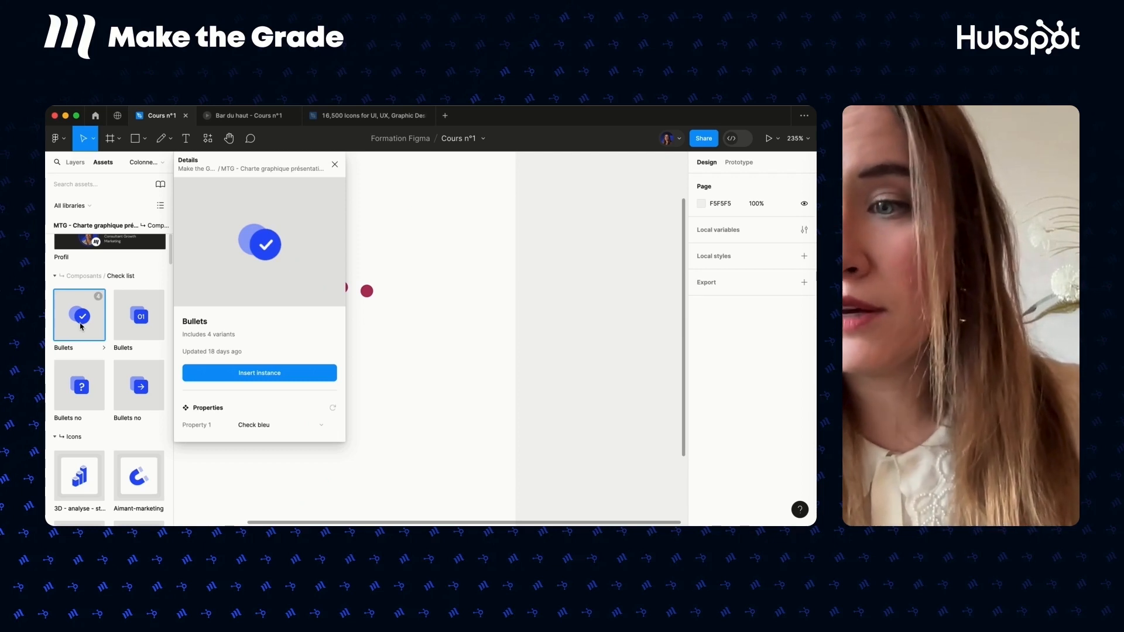
left_click(204, 373)
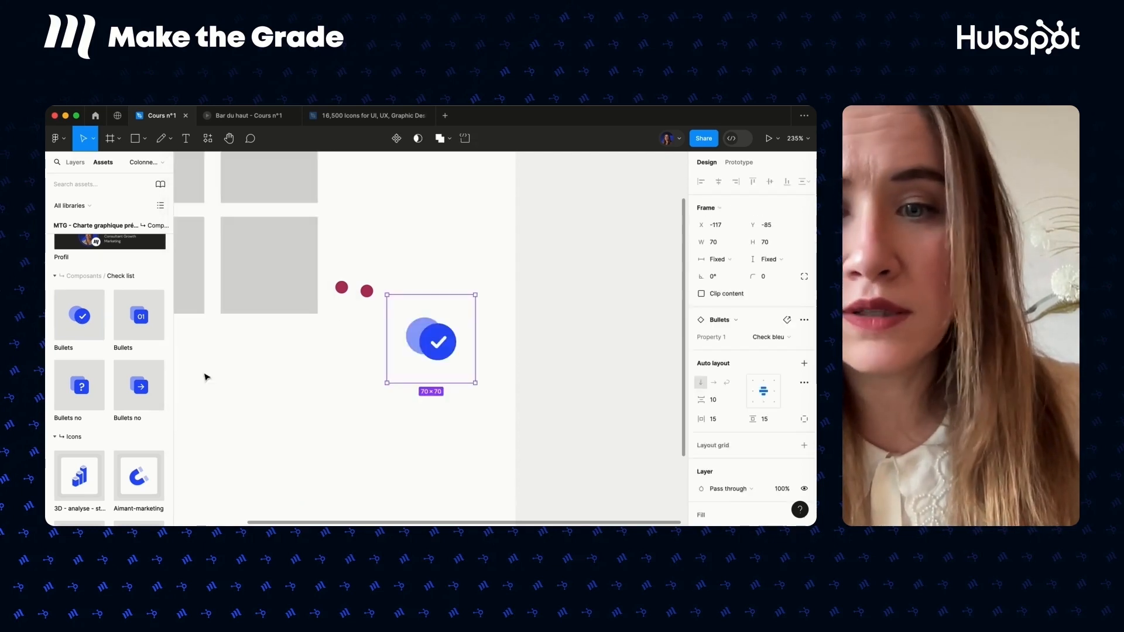
Move the Bullets instance up to about X -115, Y -182 and deselect it.
left_click(377, 415)
scroll(381, 415, "up", 1)
left_click(447, 375)
left_click_drag(447, 374, 452, 250)
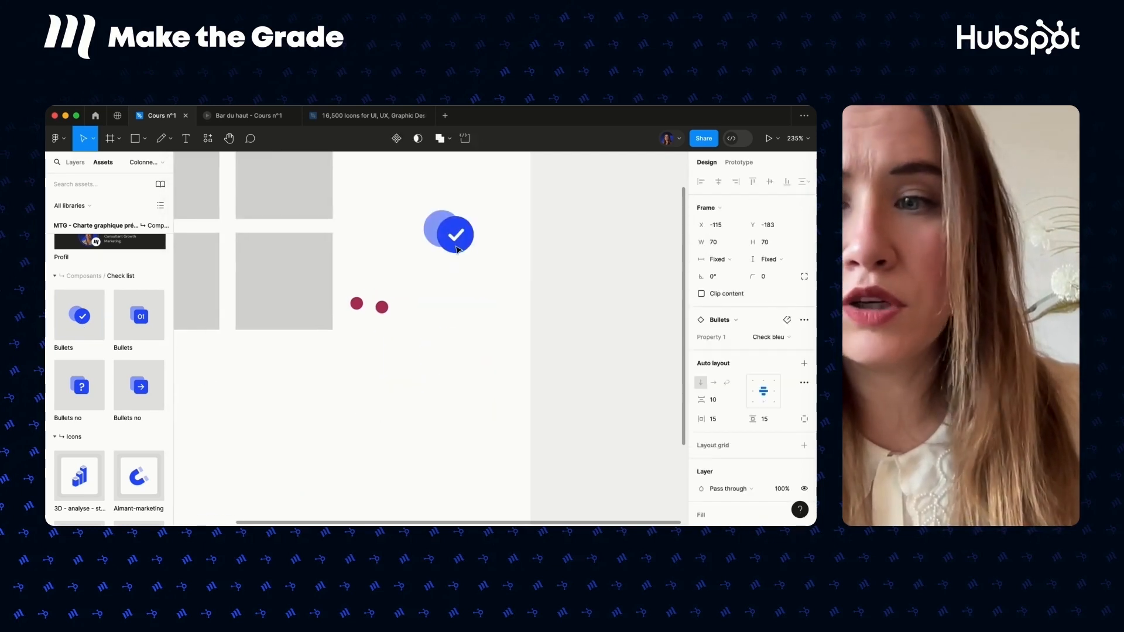
scroll(75, 362, "up", 5)
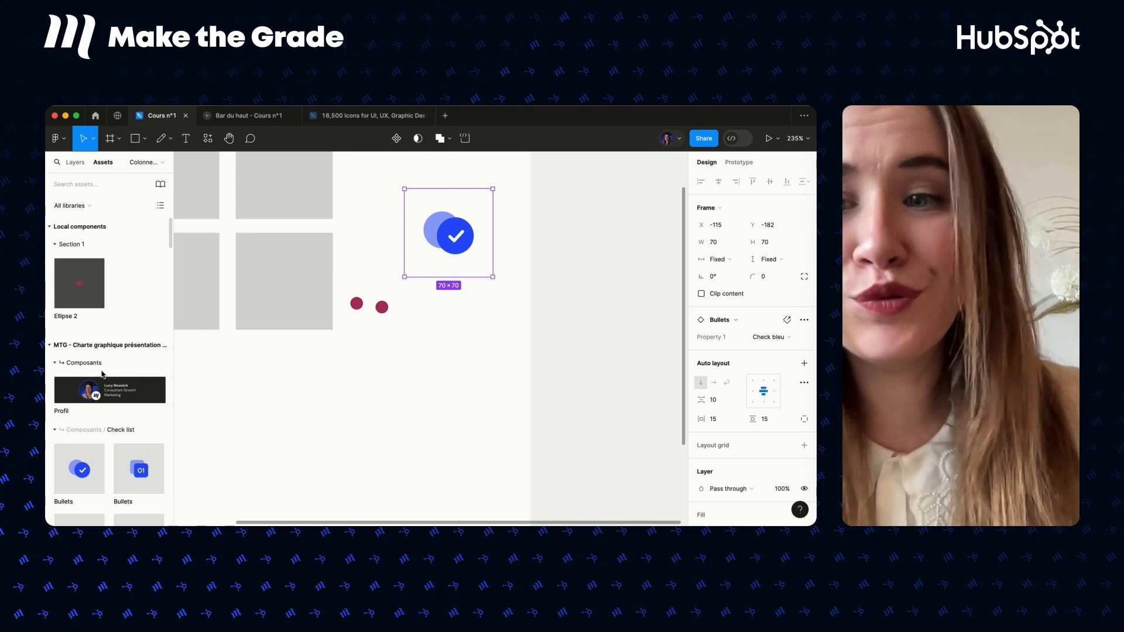
left_click(238, 421)
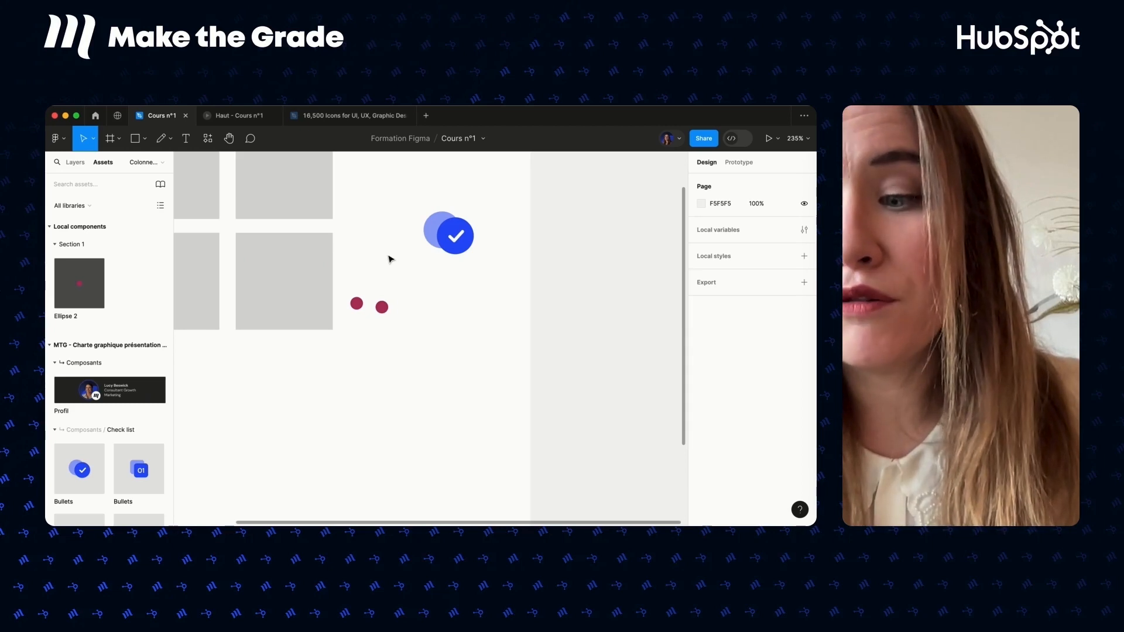
Return from the assets to the layers list of the Colonne de gauche page.
left_click(76, 162)
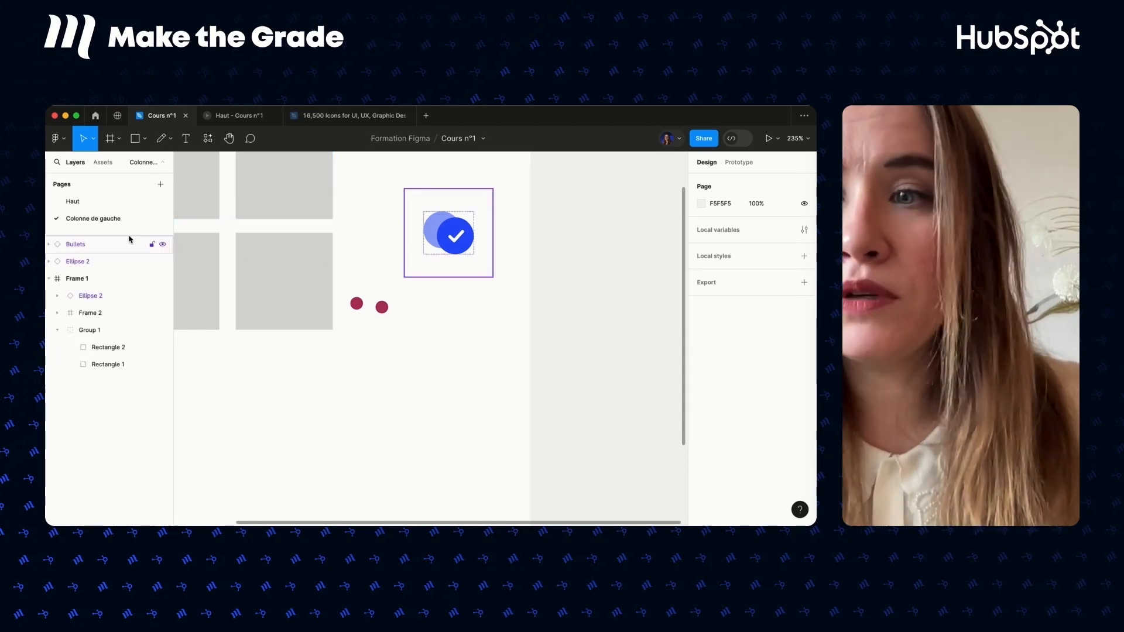
left_click(57, 164)
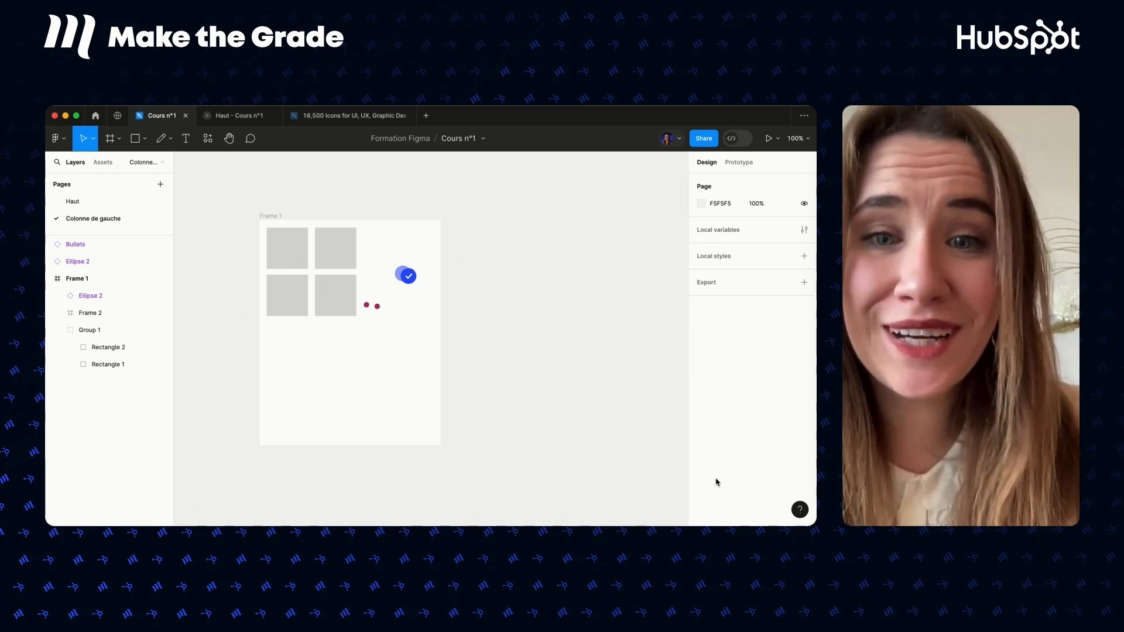
scroll(328, 259, "up", 5)
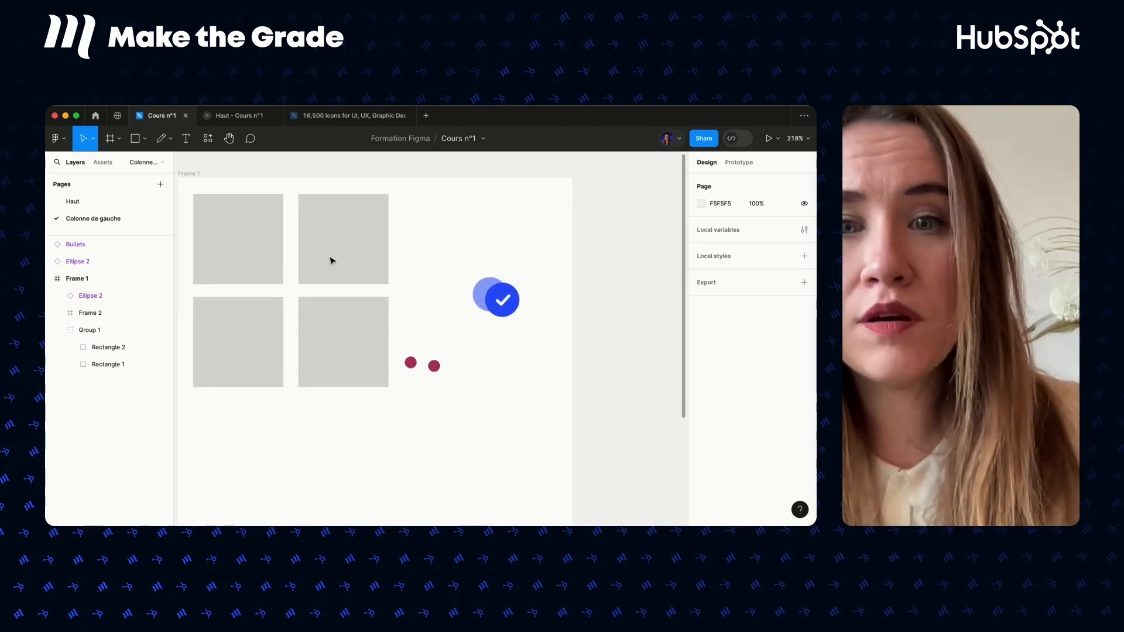
scroll(333, 261, "down", 2)
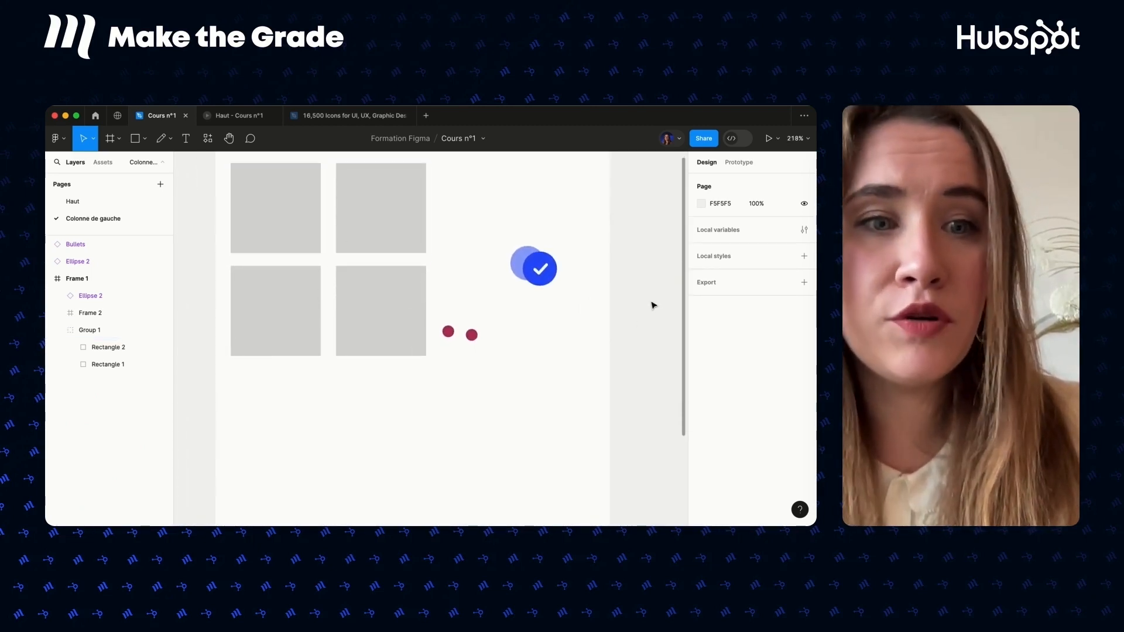
Place a copy of Frame 2's right-hand square in the empty area below it, at about X 96, Y 248.
left_click(367, 324)
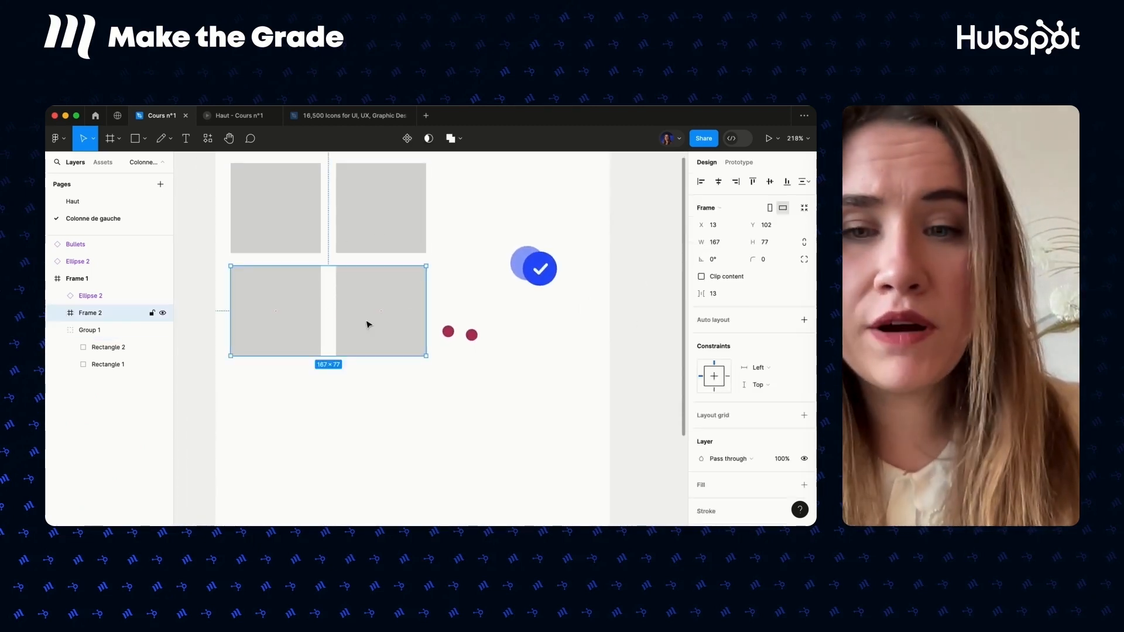
left_click(367, 324)
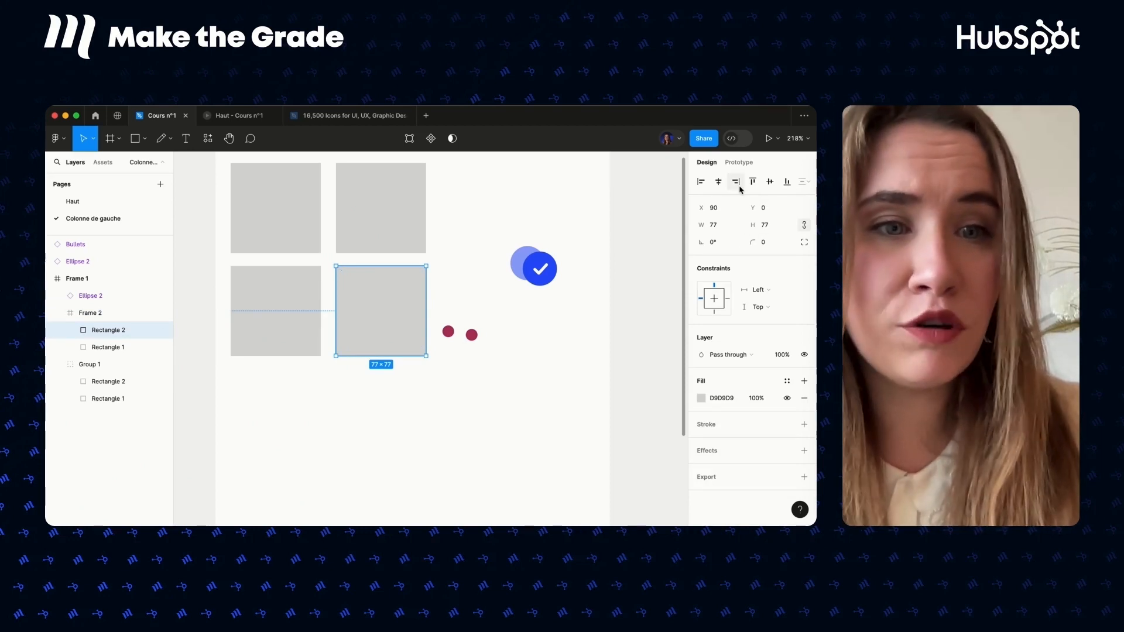
scroll(388, 291, "down", 3)
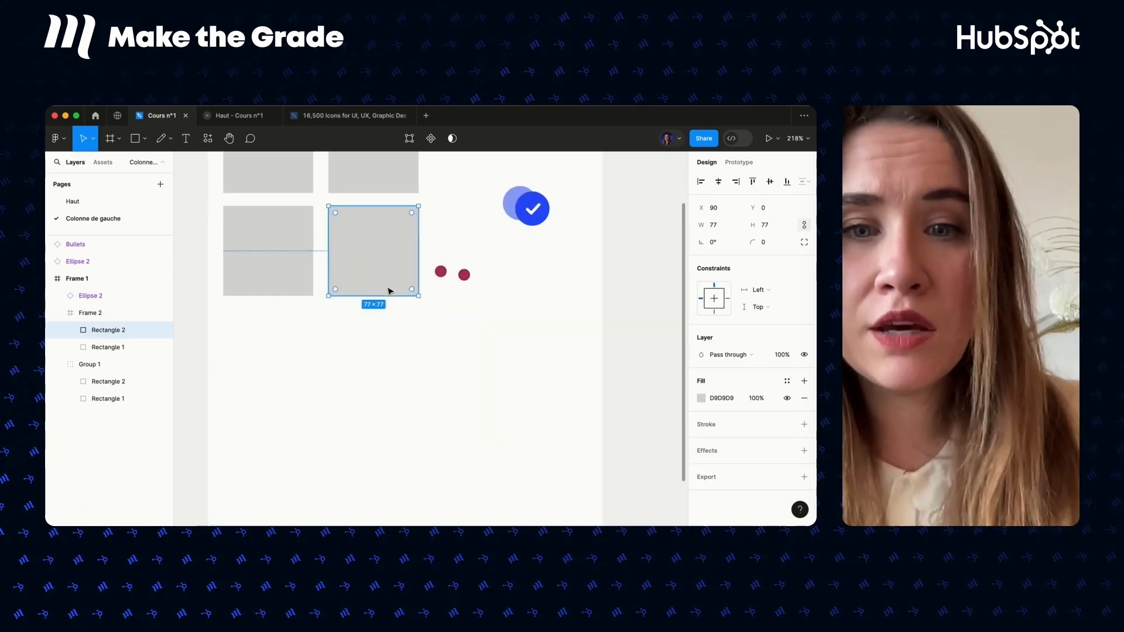
left_click_drag(381, 226, 371, 398)
scroll(371, 398, "down", 3)
scroll(406, 391, "up", 2)
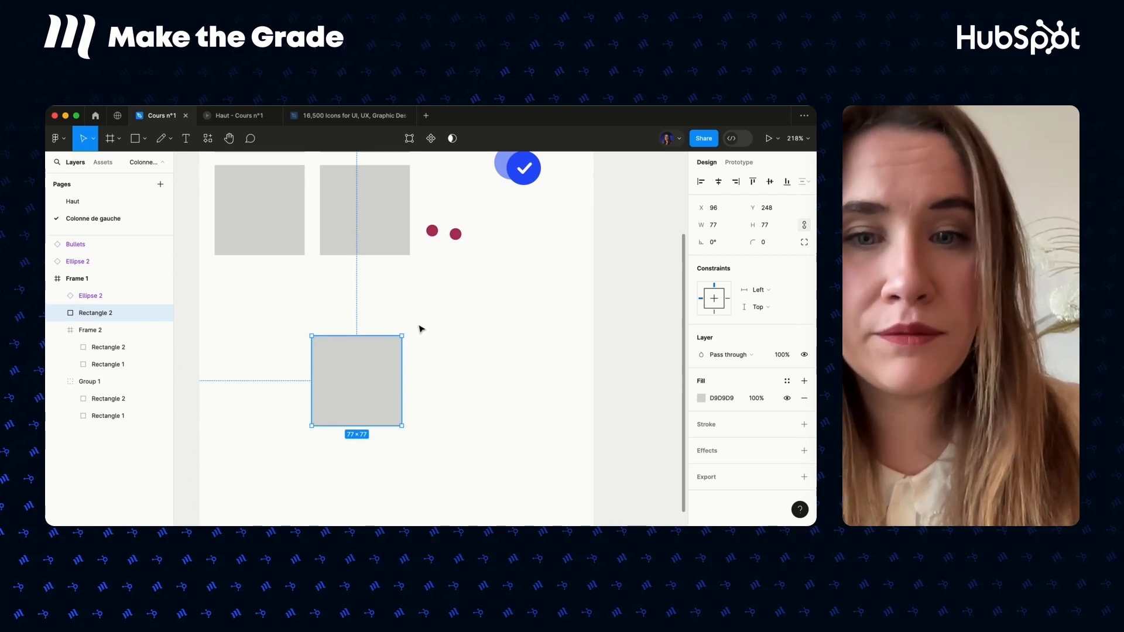
Duplicate the lower square up and to its right with a 13 gap, and align both squares on their vertical centers.
left_click_drag(326, 376, 446, 342, "alt")
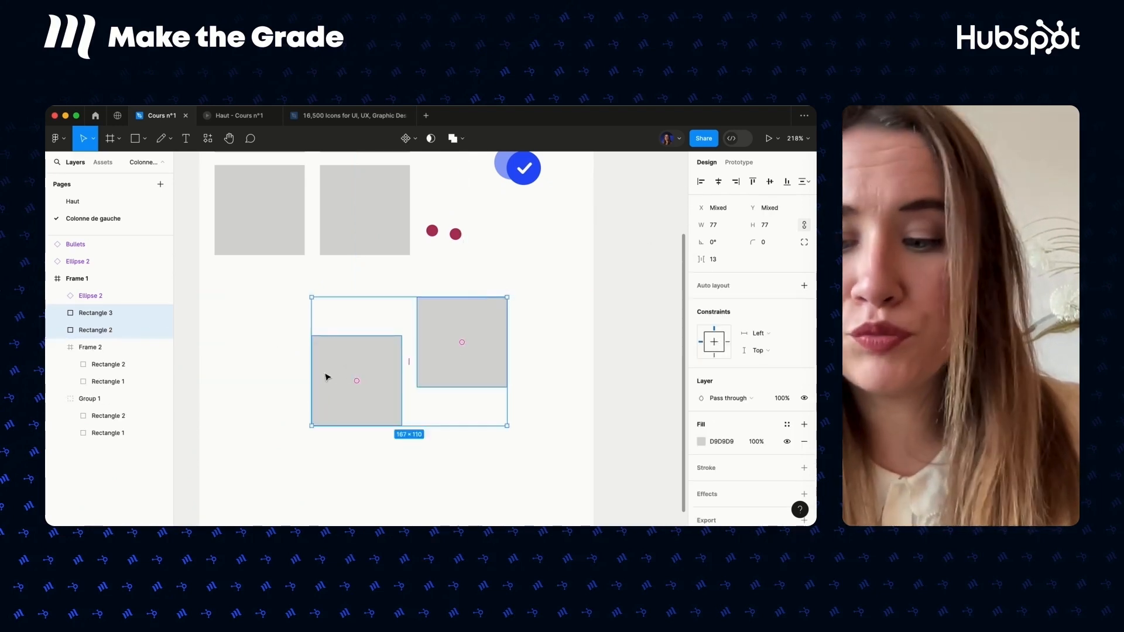
left_click(290, 356)
left_click(346, 377)
left_click(436, 336, "shift")
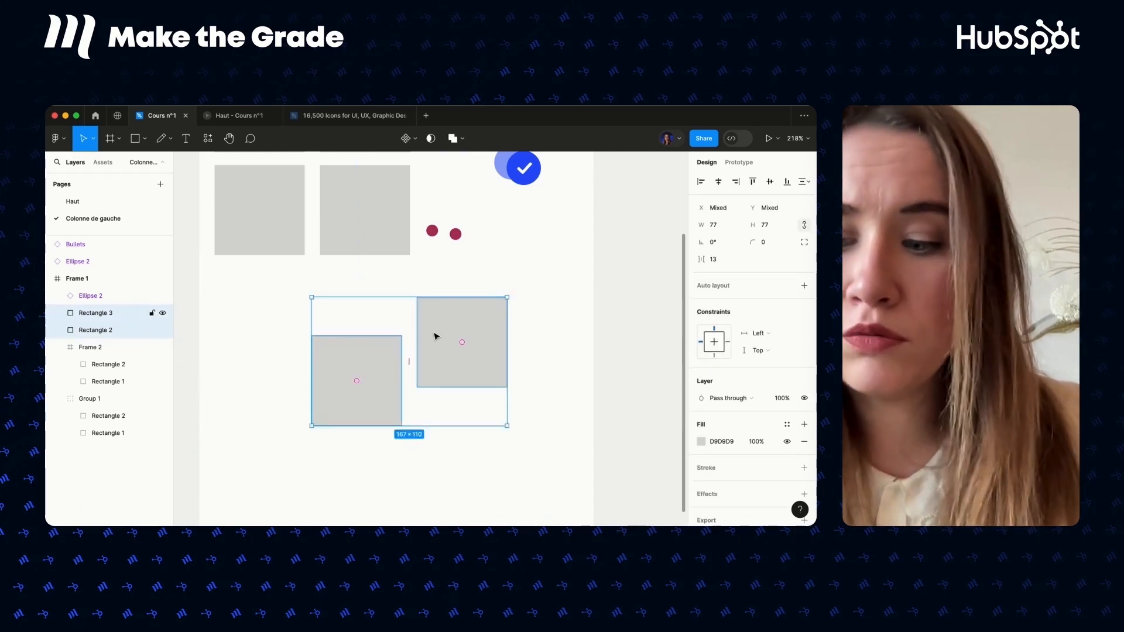
left_click(770, 182)
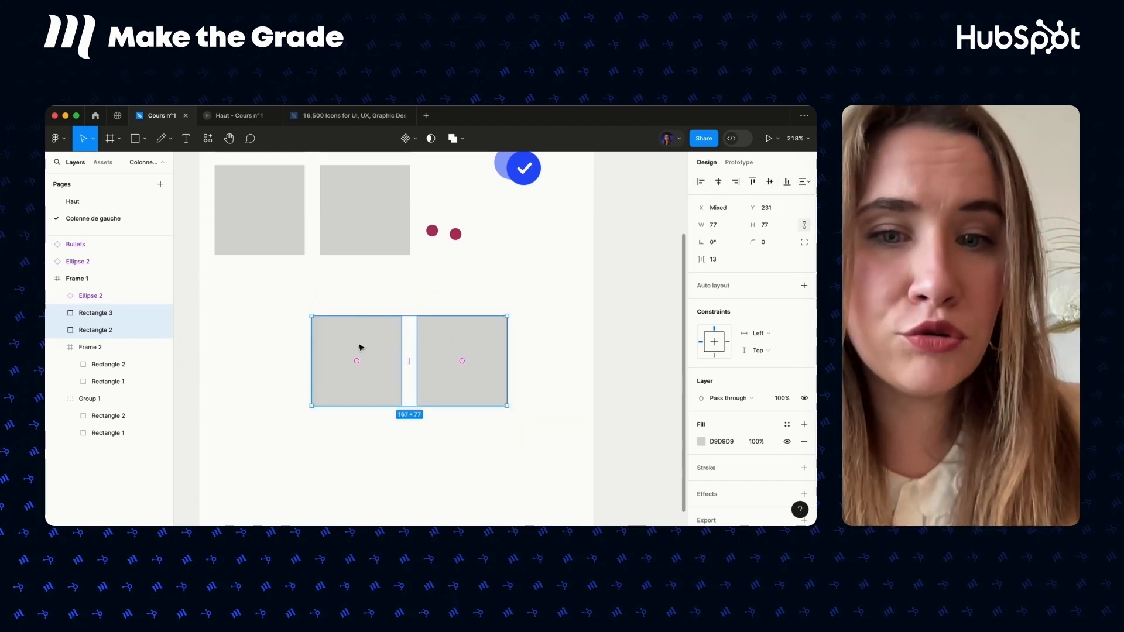
Stretch the right square to about 133 tall and top-align it with the left square.
left_click(445, 360)
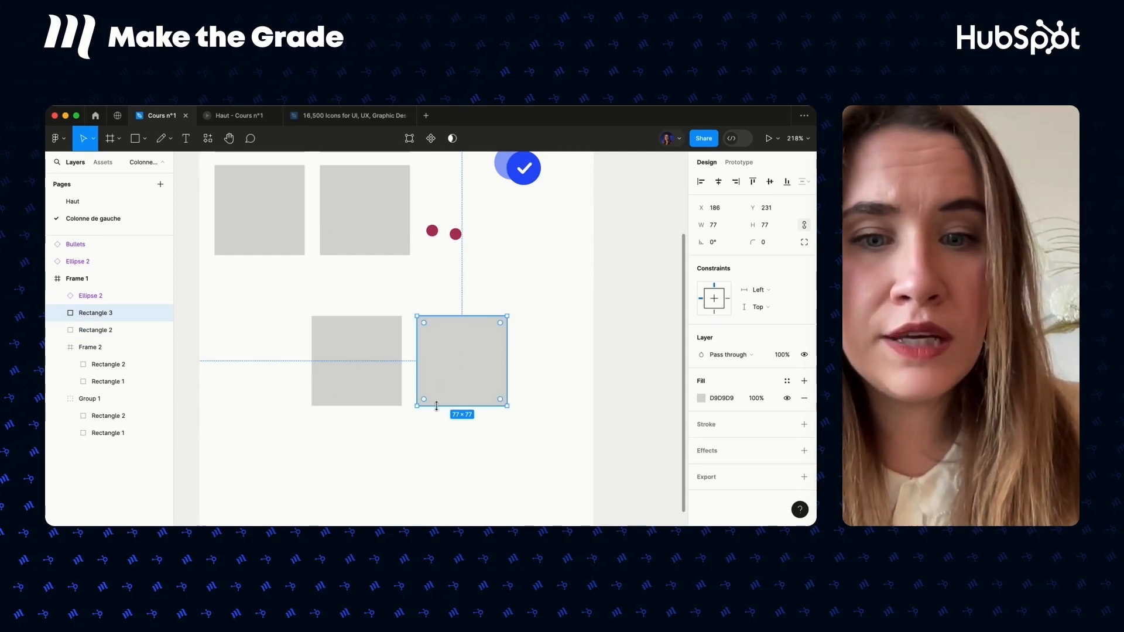
left_click_drag(437, 405, 438, 470)
left_click_drag(441, 394, 441, 361)
left_click(354, 378, "shift")
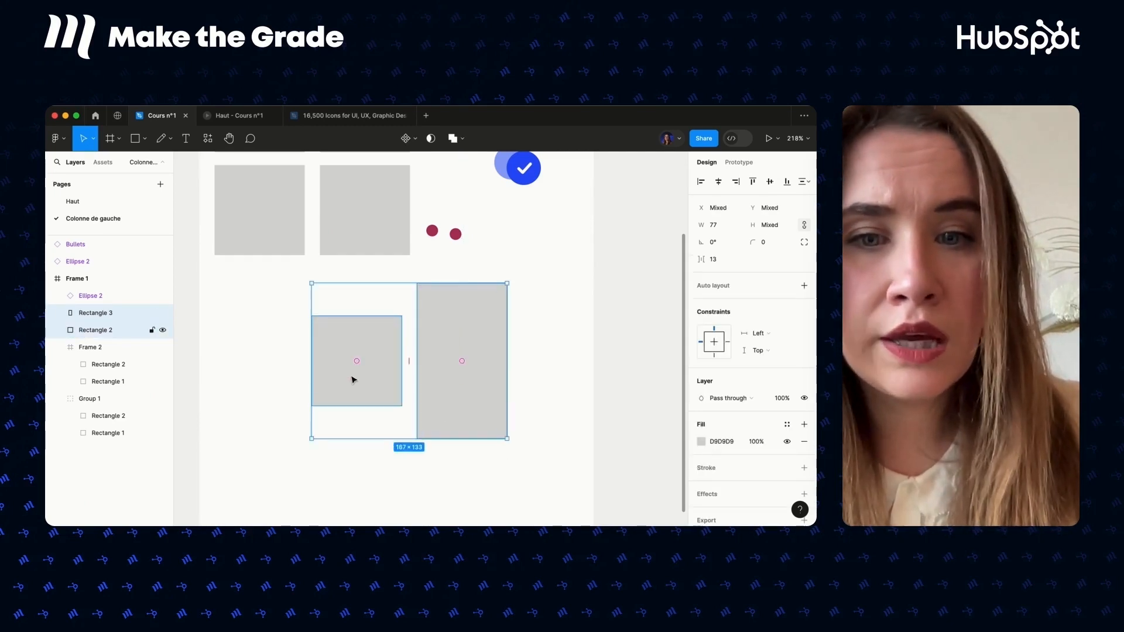
left_click(753, 183)
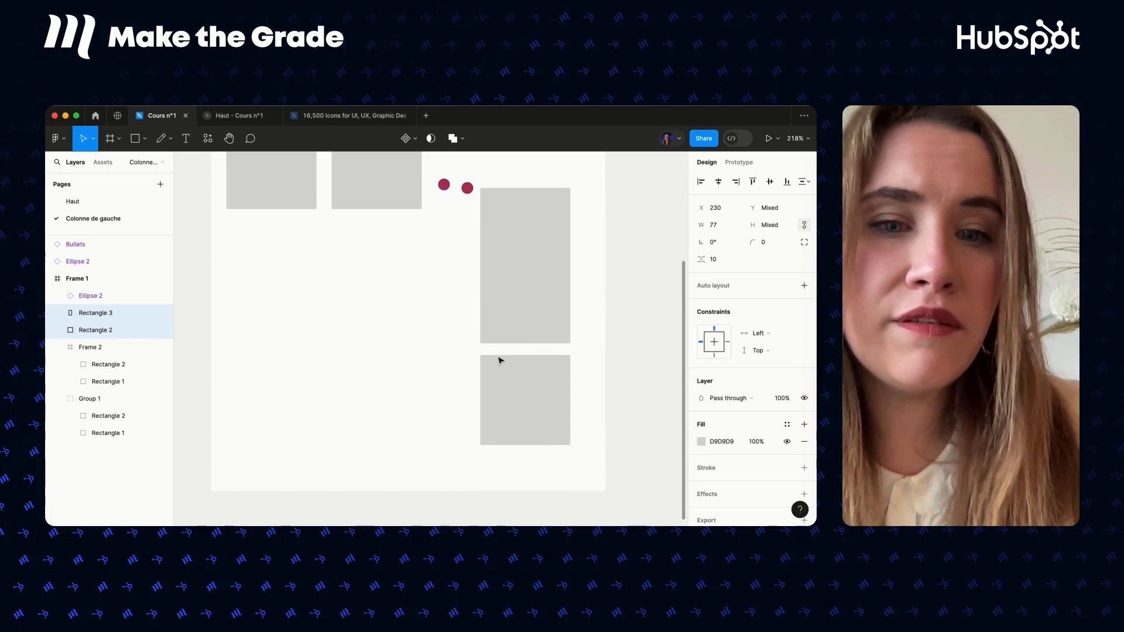
Delete the tall rectangle and arrange the remaining square with two duplicates in a row at about Y 239.
left_click(507, 309)
key("Delete")
left_click_drag(532, 424, 516, 328)
left_click_drag(577, 403, 286, 280)
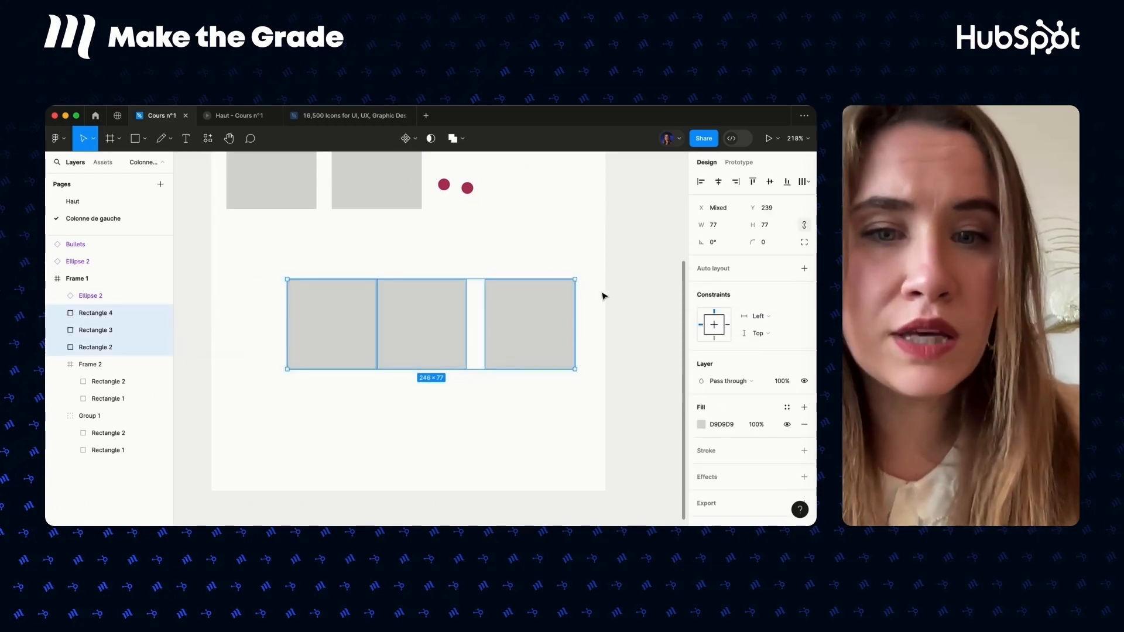
Distribute the three squares with equal horizontal spacing and move the row up to about Y 217.
left_click(807, 182)
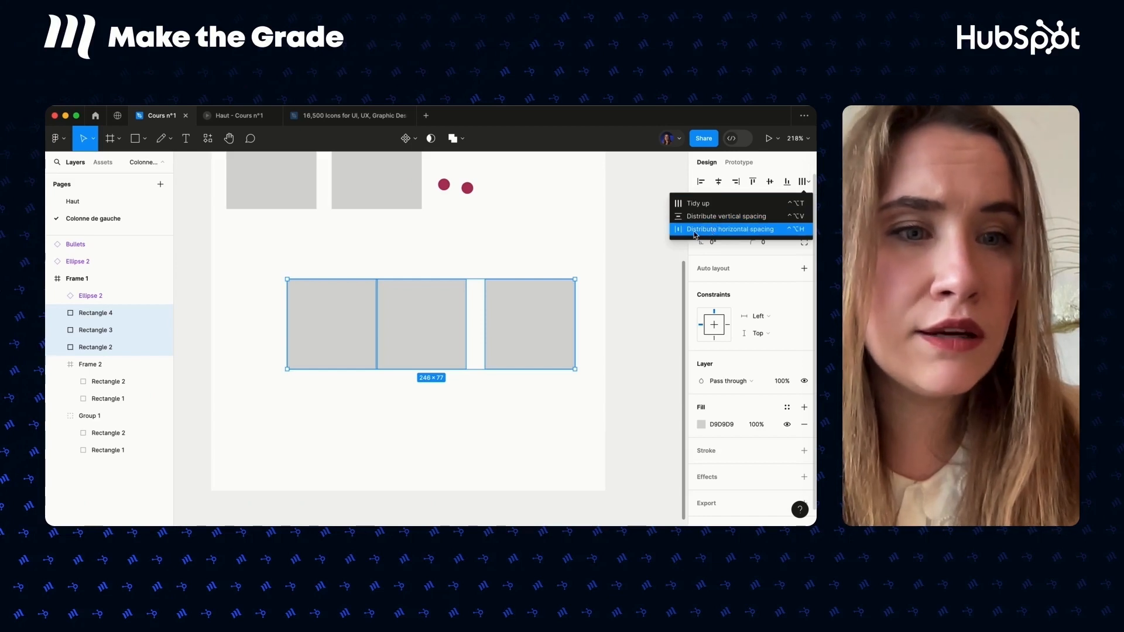
left_click(723, 230)
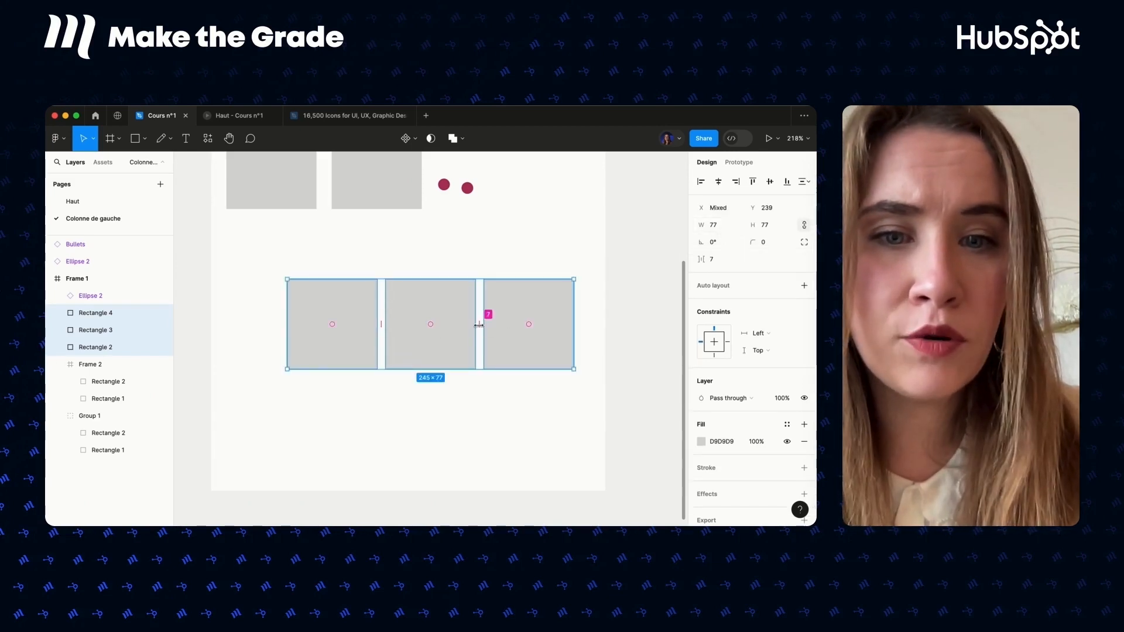
left_click_drag(507, 342, 475, 317)
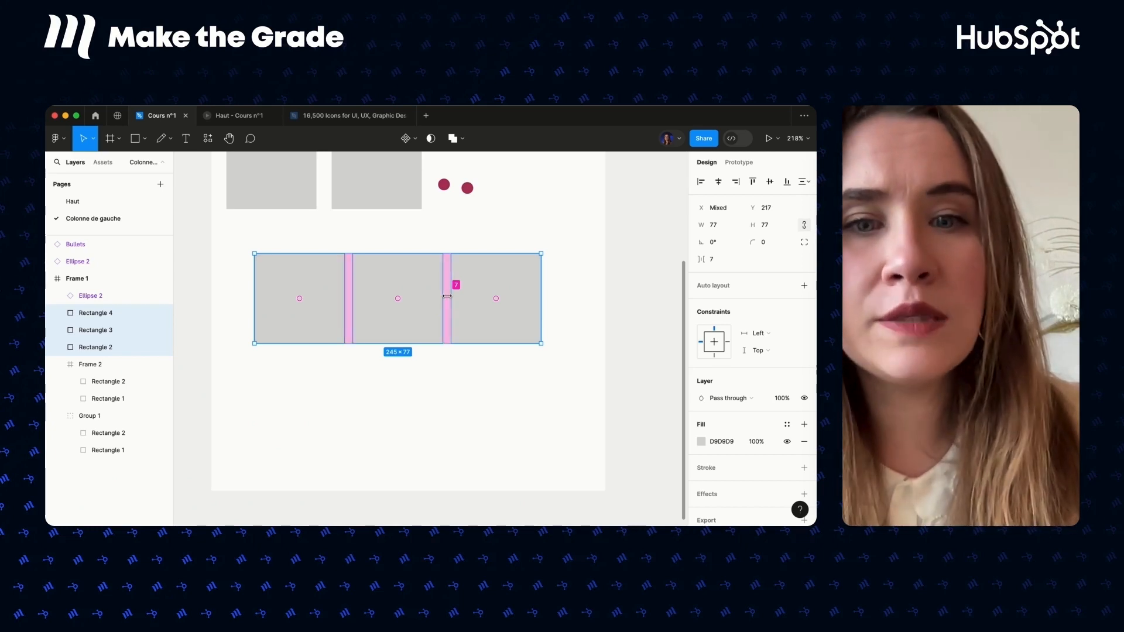
Widen the horizontal spacing between the three squares to 20 and move the row to about Y 225.
left_click_drag(442, 295, 458, 301)
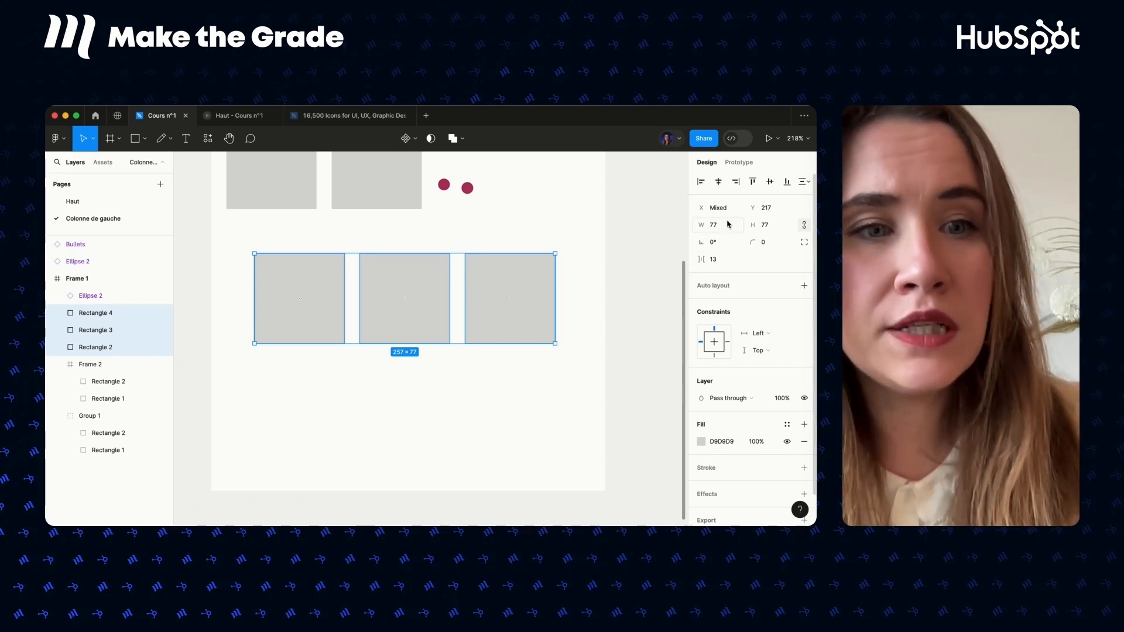
left_click(714, 261)
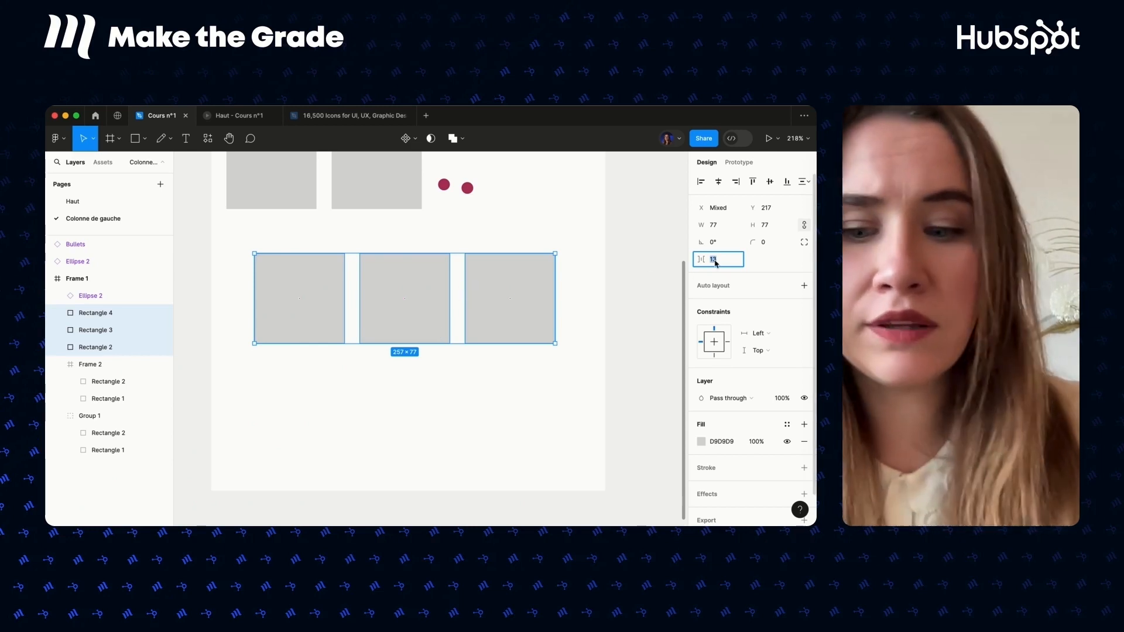
type("20")
key("Return")
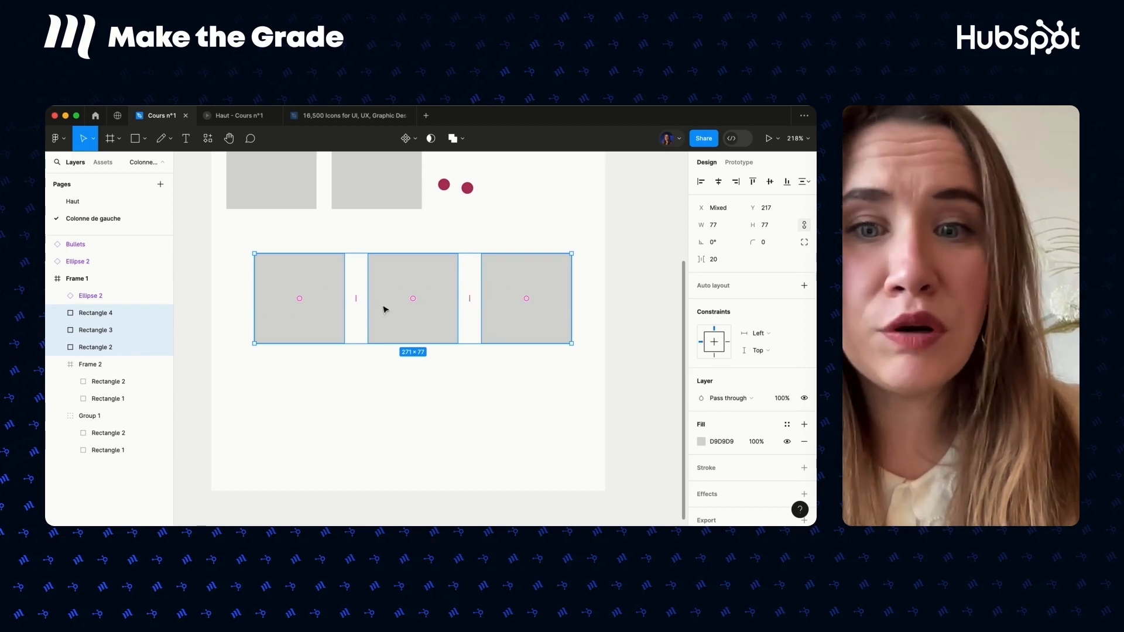
left_click_drag(537, 320, 528, 330)
Set the X position of the row's right-hand square to 220.
left_click(514, 250)
left_click(517, 298)
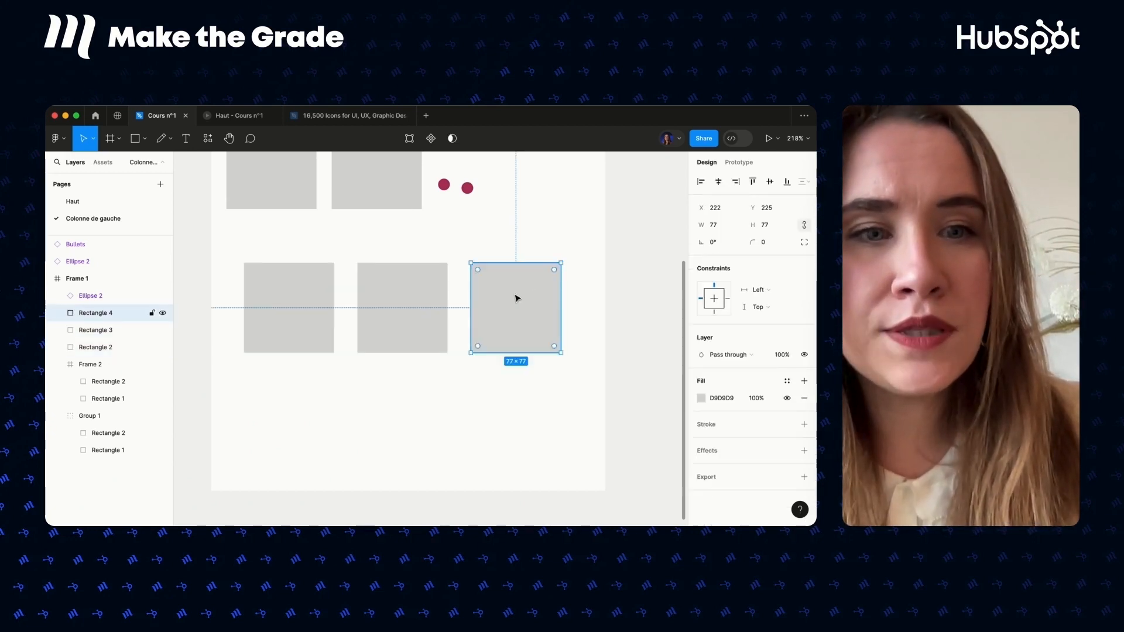
left_click(724, 211)
scroll(520, 263, "up", 8)
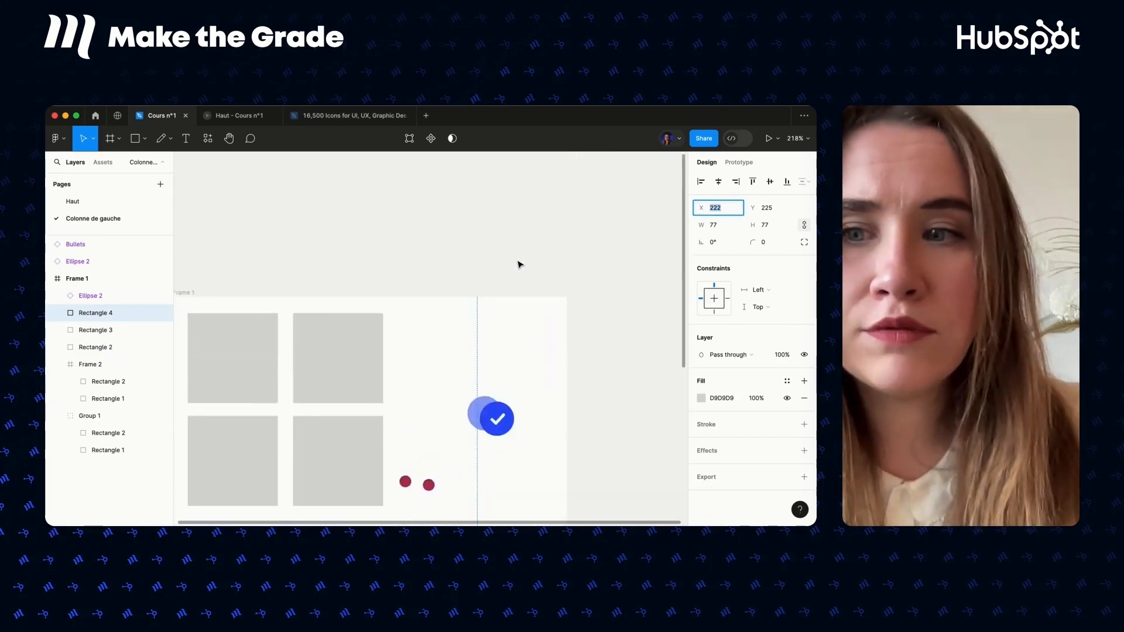
scroll(520, 262, "down", 2)
scroll(381, 384, "down", 10)
scroll(380, 381, "right", 2)
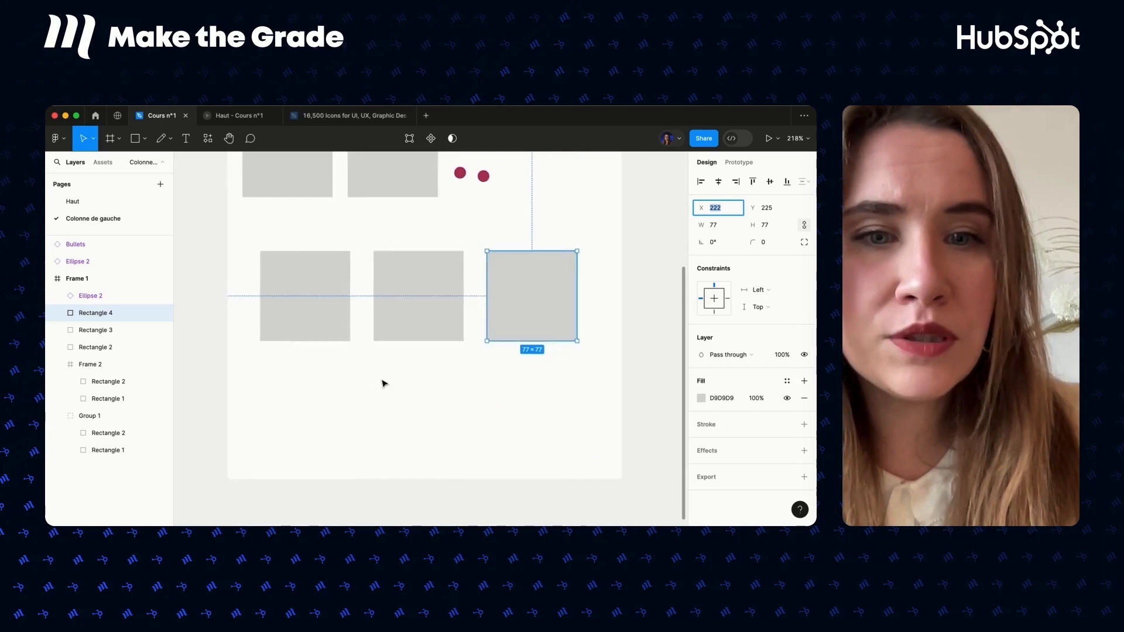
type("2")
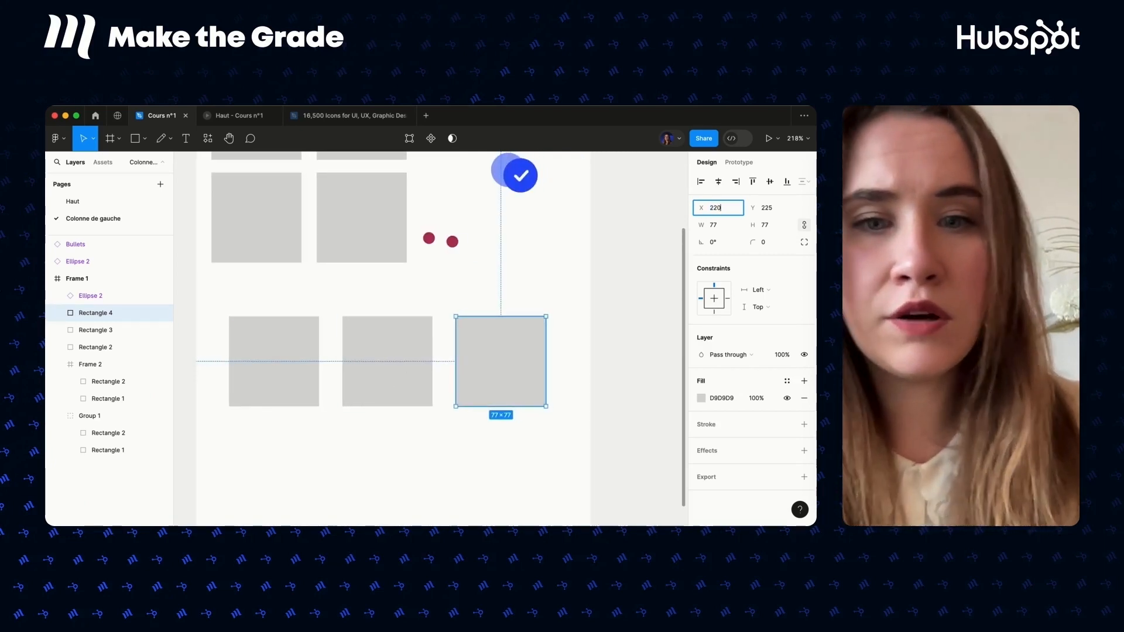
key("Return")
left_click(728, 211)
Delete the middle and left squares of the lower row.
left_click(381, 351)
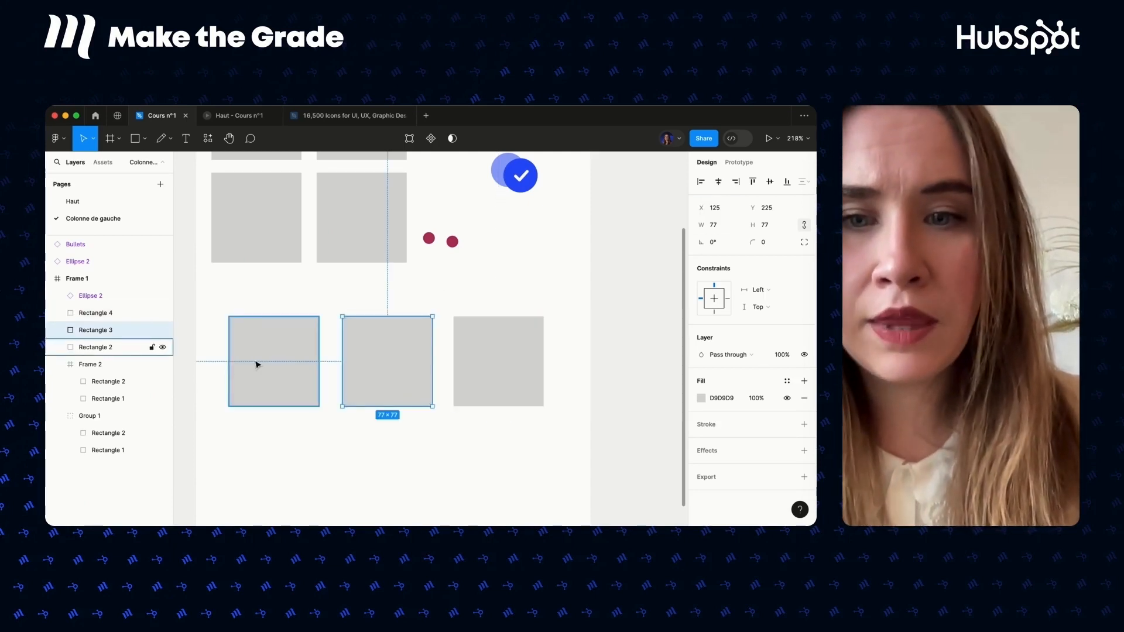
left_click(258, 364, "shift")
key("Delete")
Set the X position of the remaining lower square to 100.
left_click(474, 365)
left_click(715, 208)
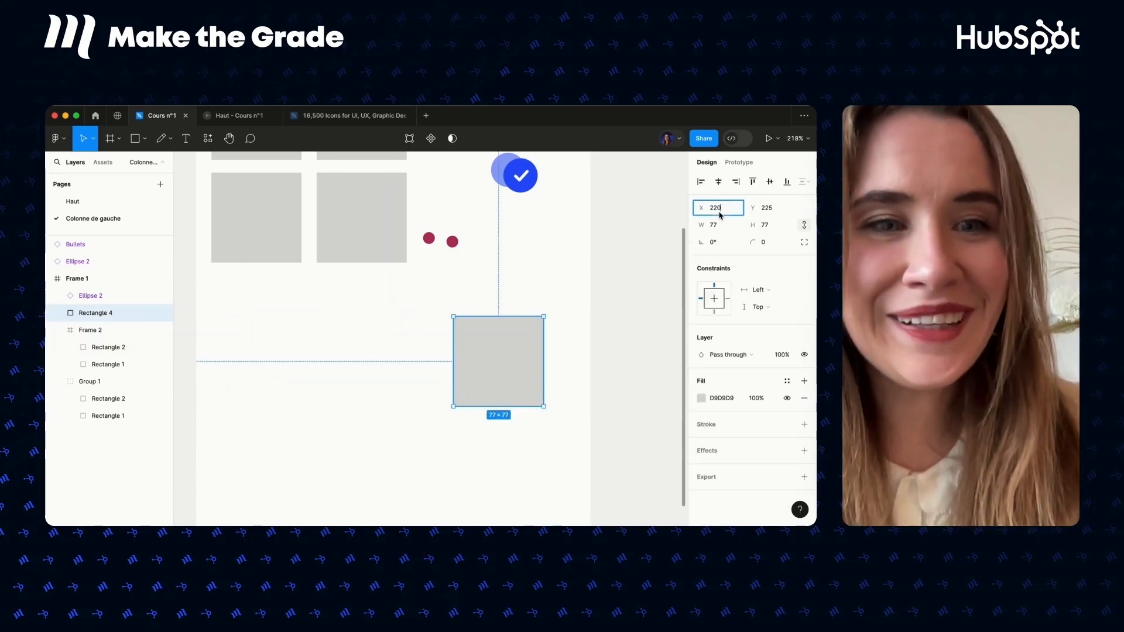
type("100")
key("Return")
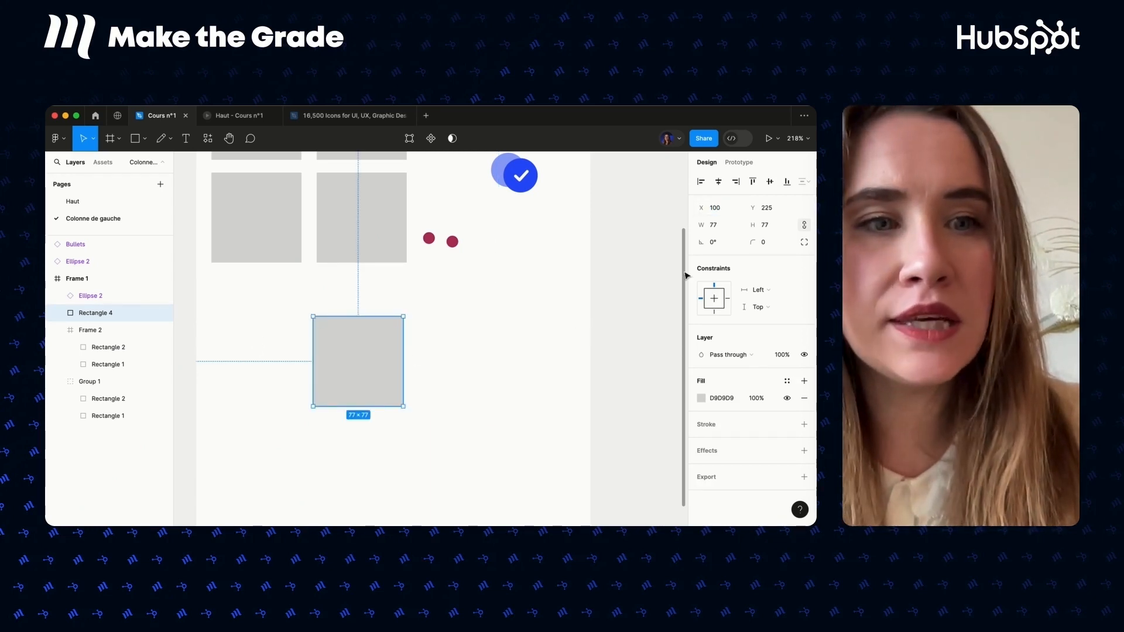
Set the lower square's Y position to 150 and move it back down to about X 130, Y 241.
left_click(770, 211)
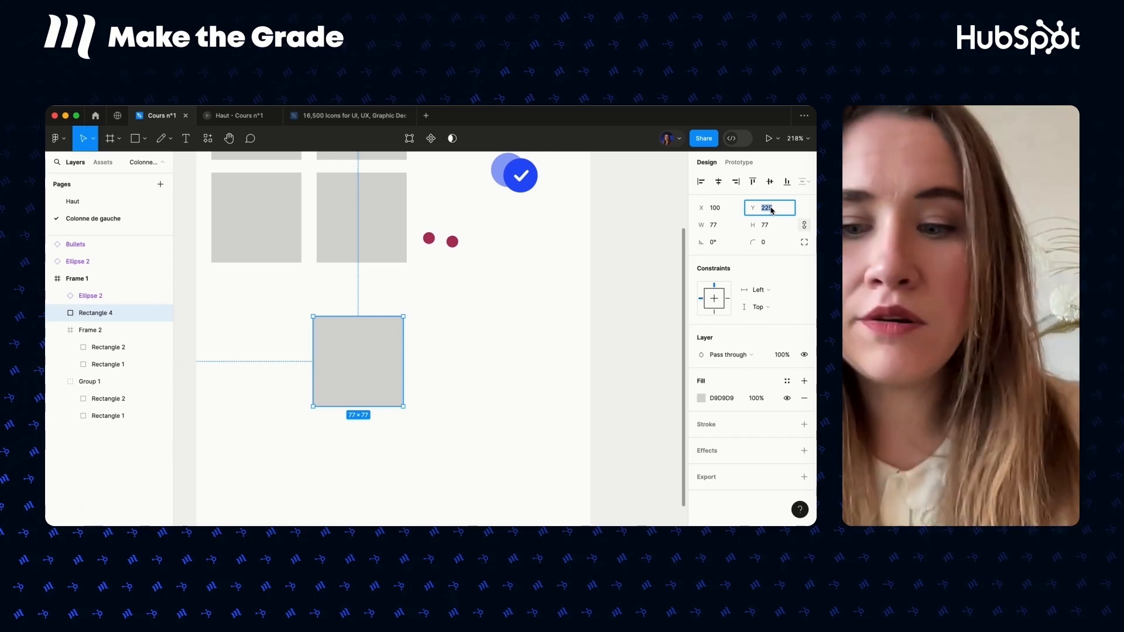
type("150")
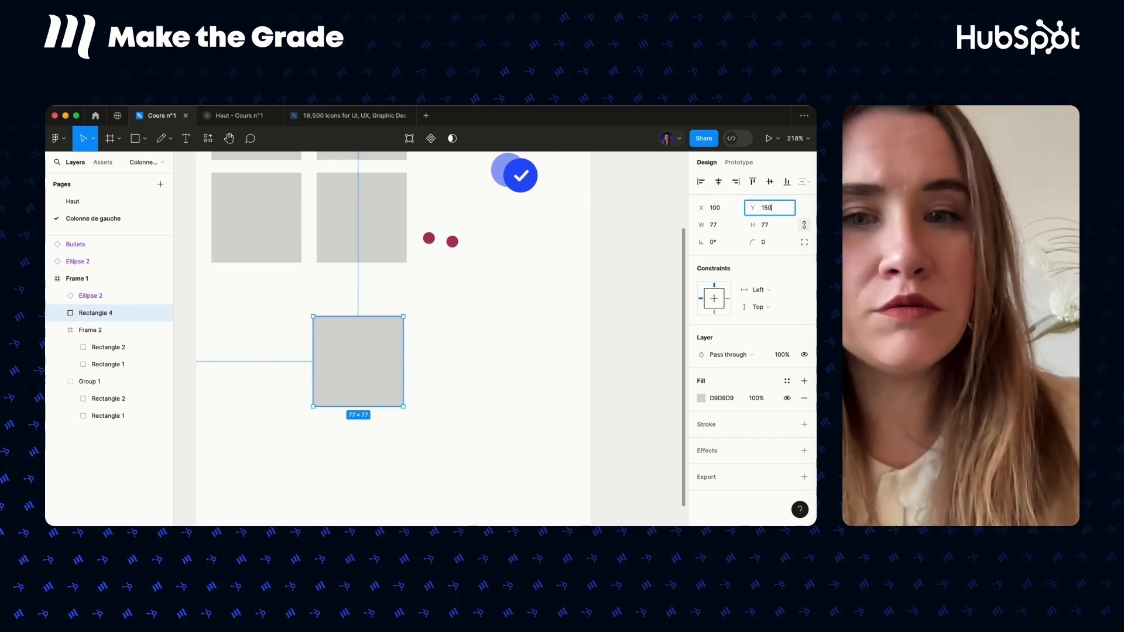
key("Return")
scroll(444, 293, "down", 3)
scroll(444, 293, "up", 2)
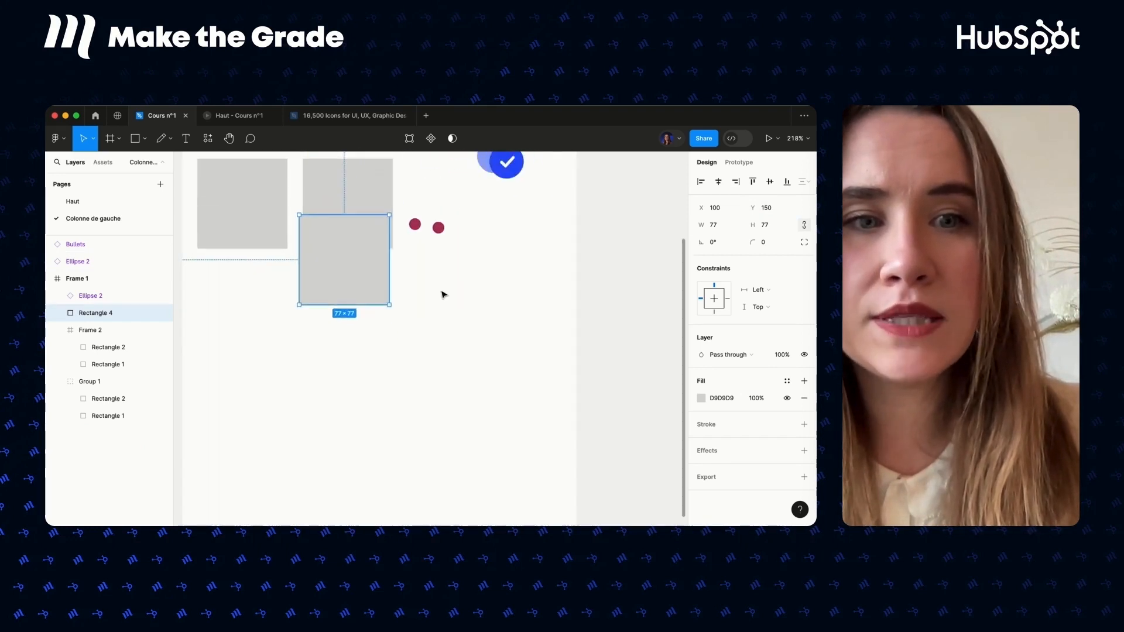
left_click_drag(364, 260, 399, 366)
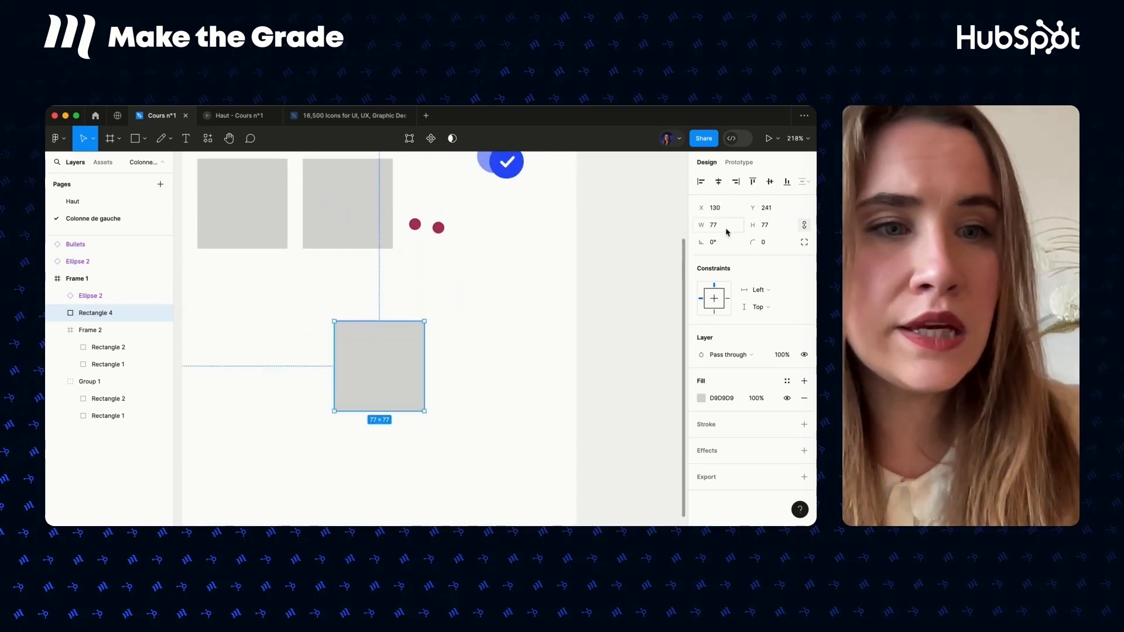
Set the square's height to 70 with proportions linked, unlink them, and set the height alone to 80.
left_click(778, 230)
type("7")
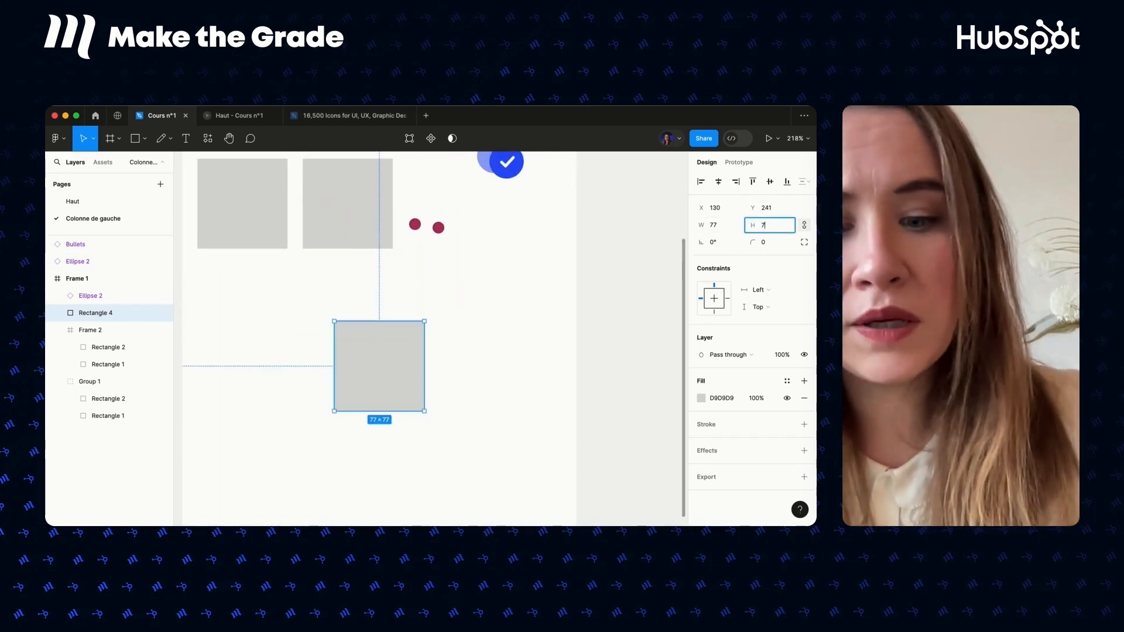
type("0")
key("Return")
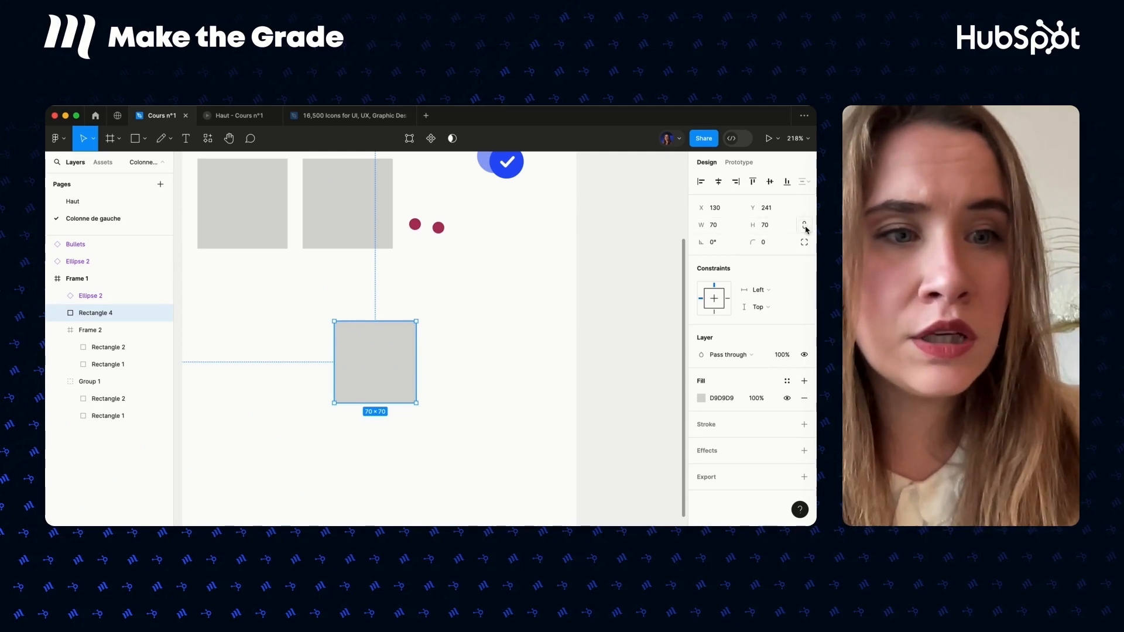
left_click(776, 229)
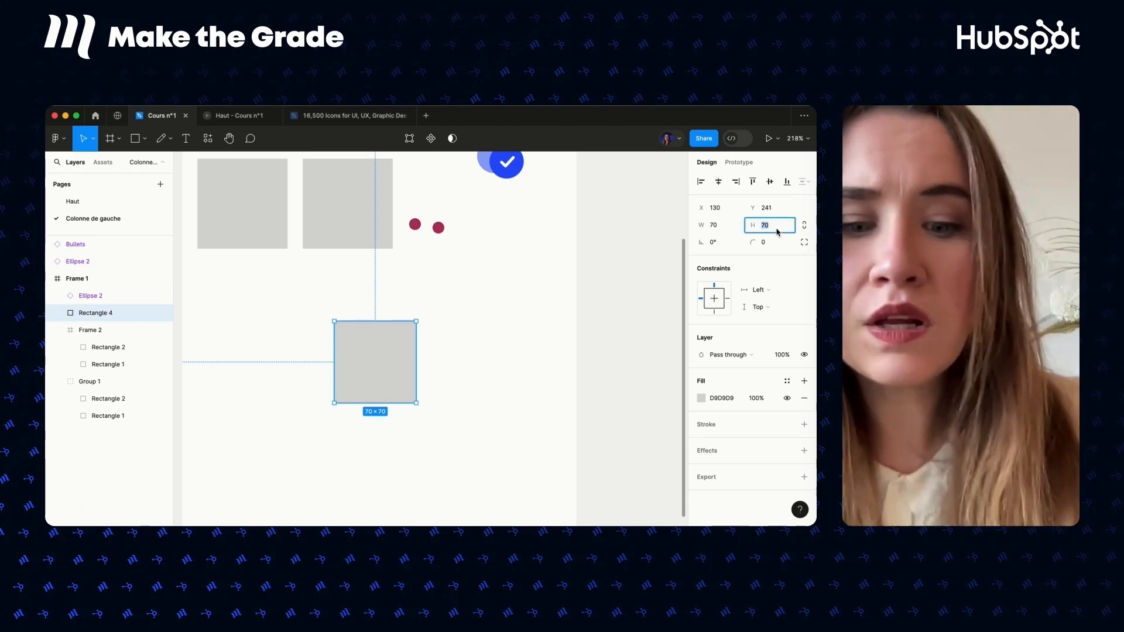
key("Return")
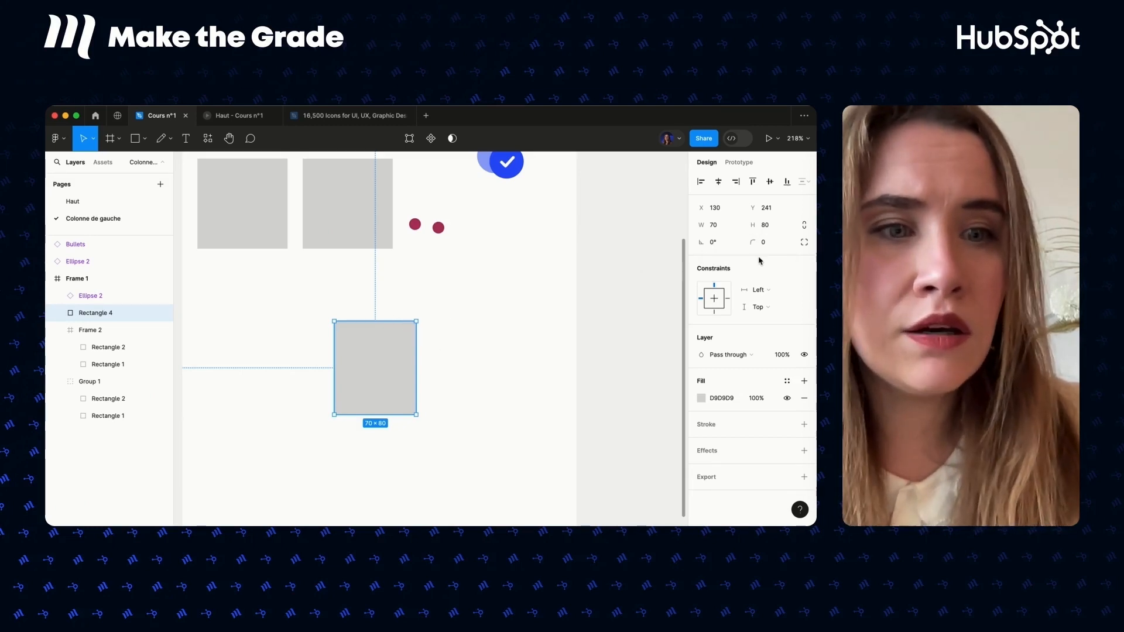
Round the rectangle's corners on the canvas to about 11 and set the corner radius to 20.
mouse_move(409, 329)
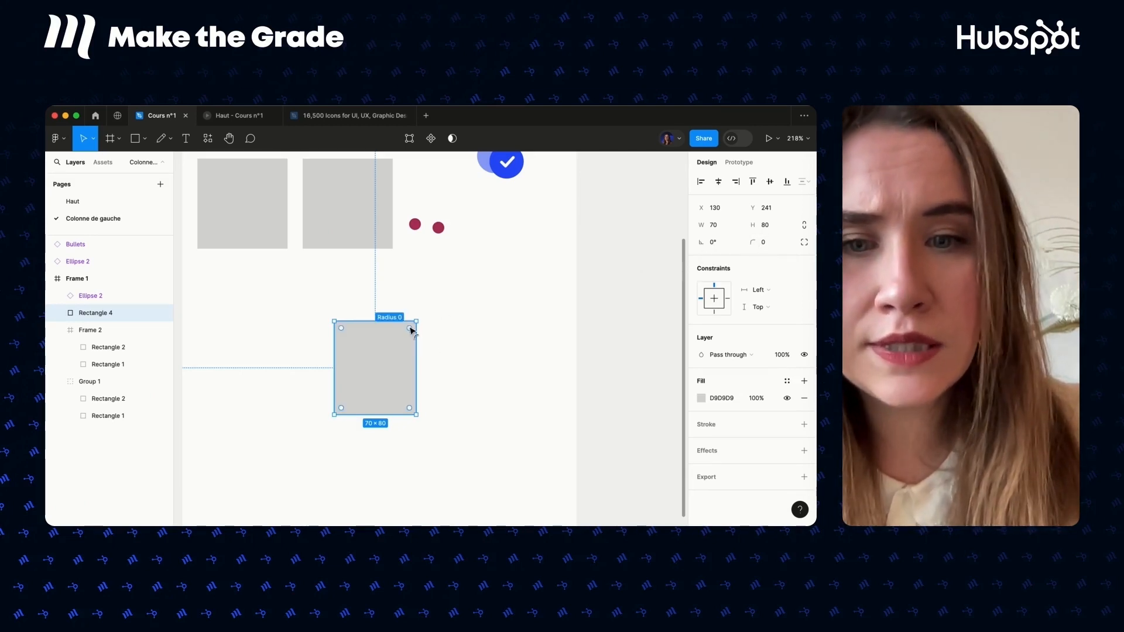
mouse_move(410, 329)
left_mouse_down()
mouse_move(385, 354)
mouse_move(414, 333)
mouse_move(408, 342)
left_mouse_up()
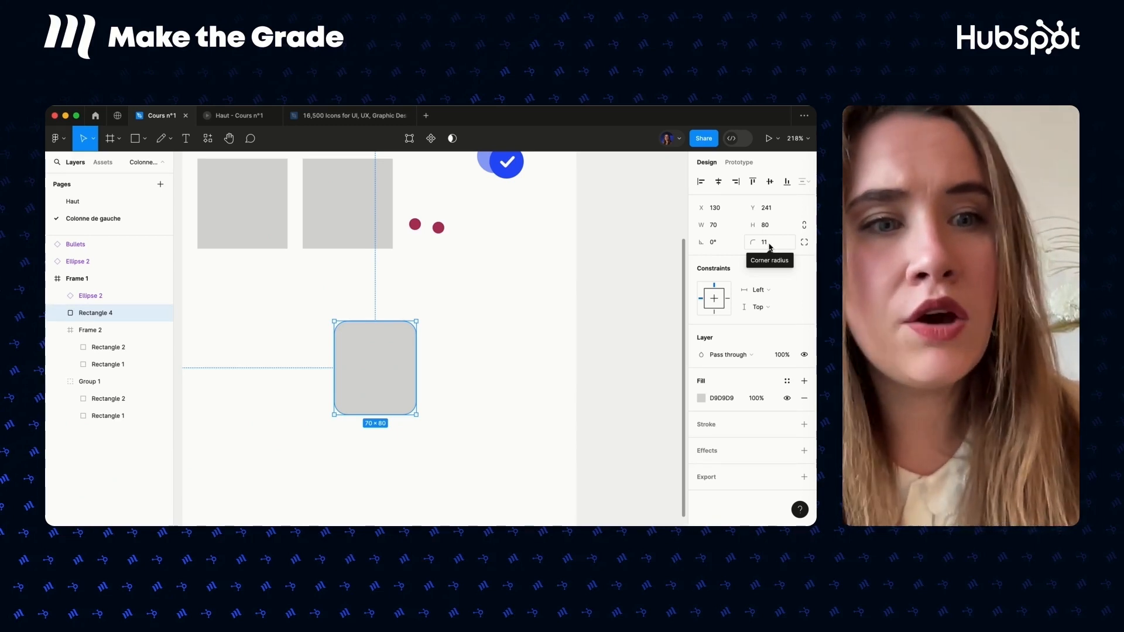
left_click(769, 245)
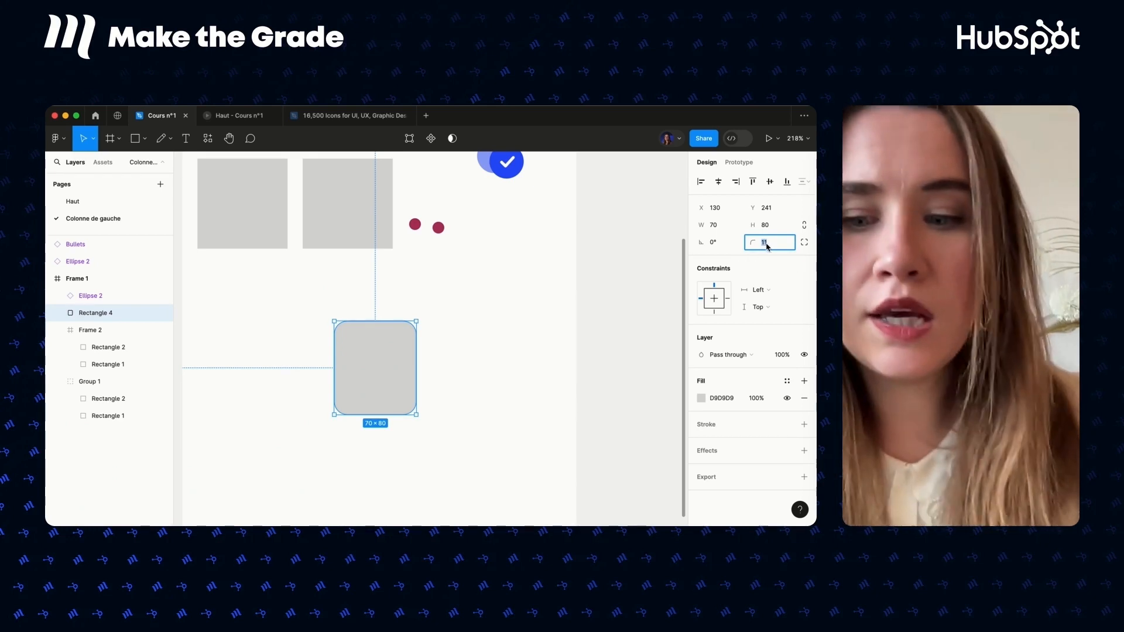
key("Return")
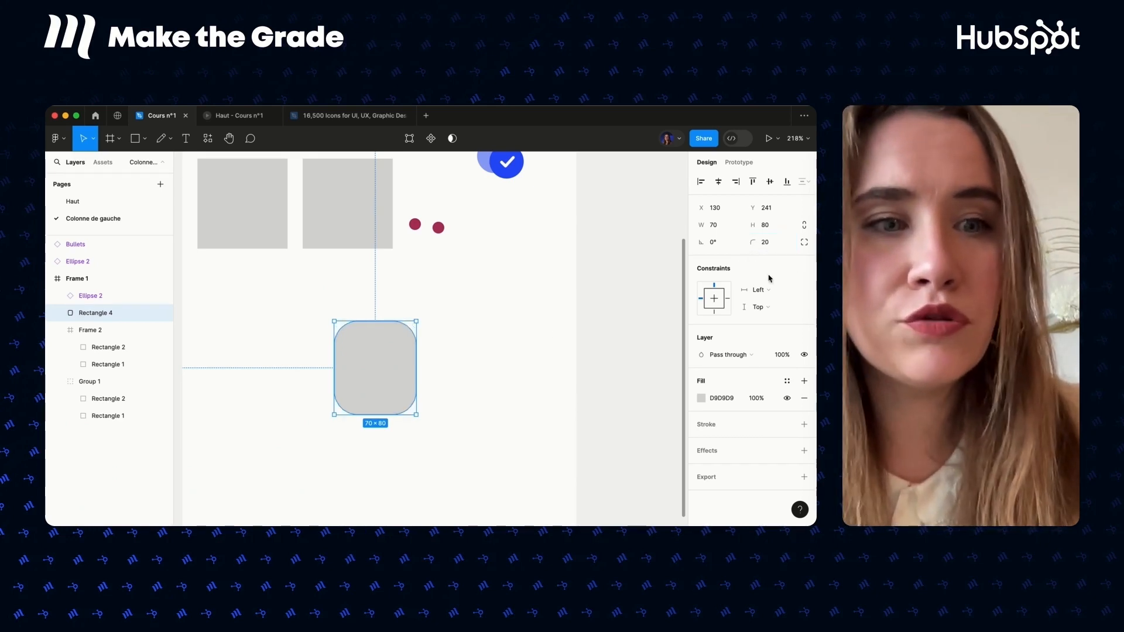
Set only the top-right corner radius of the rounded rectangle to 50, using the individual corner settings.
left_click(804, 248)
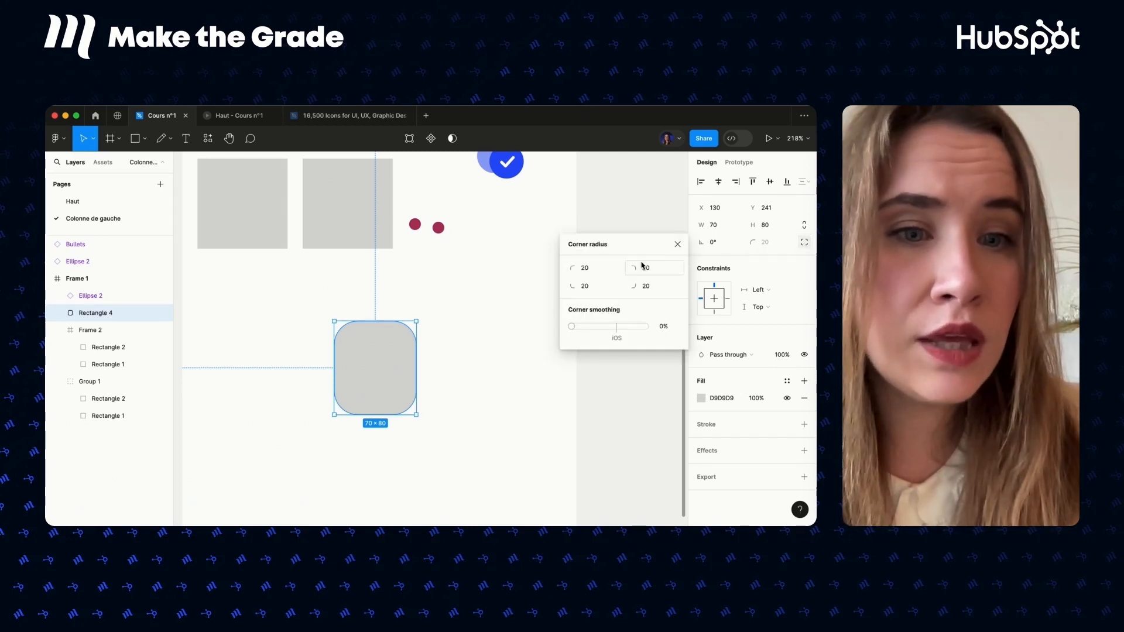
left_click(656, 272)
type("50")
left_click(677, 245)
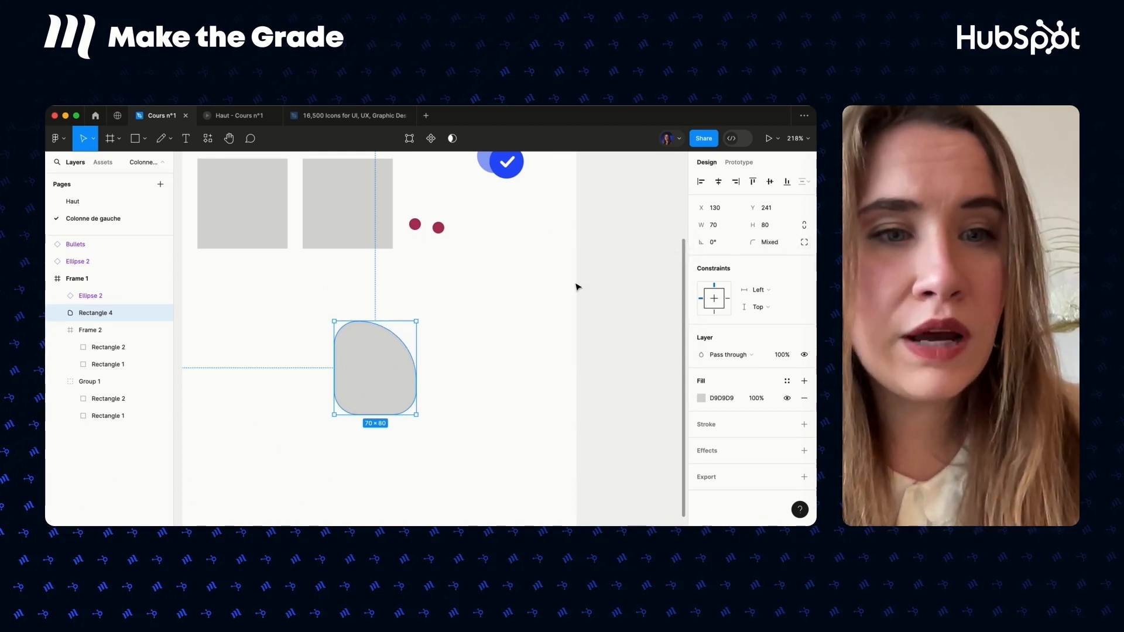
left_click(502, 322)
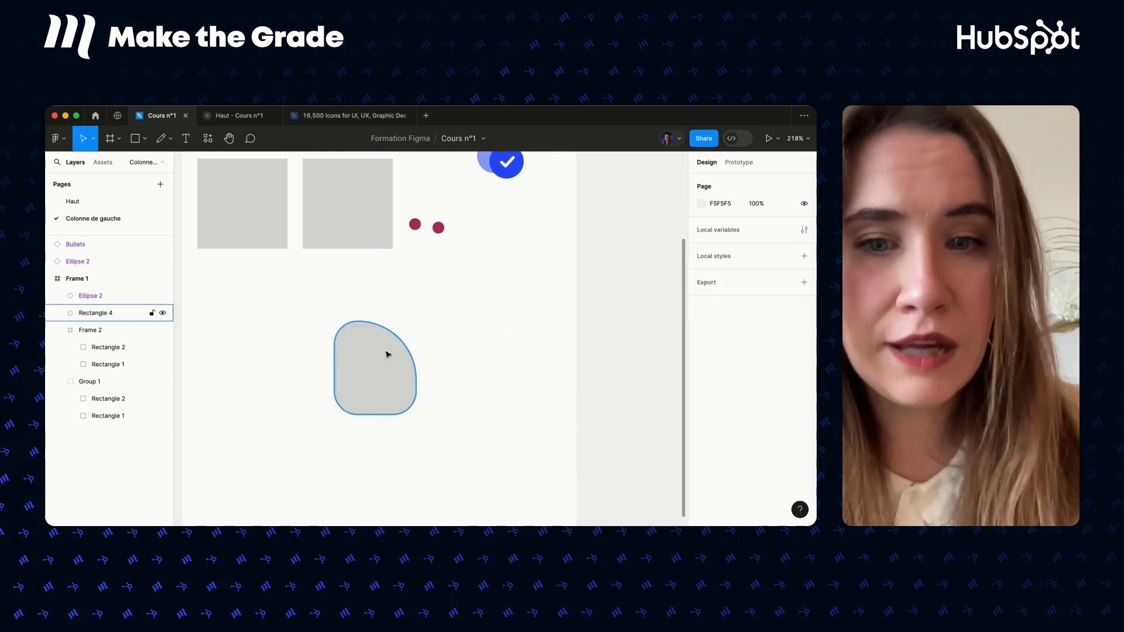
Delete the unevenly rounded rectangle and select the right-hand square of the row above.
left_click(371, 394)
key("Delete")
left_click(344, 210)
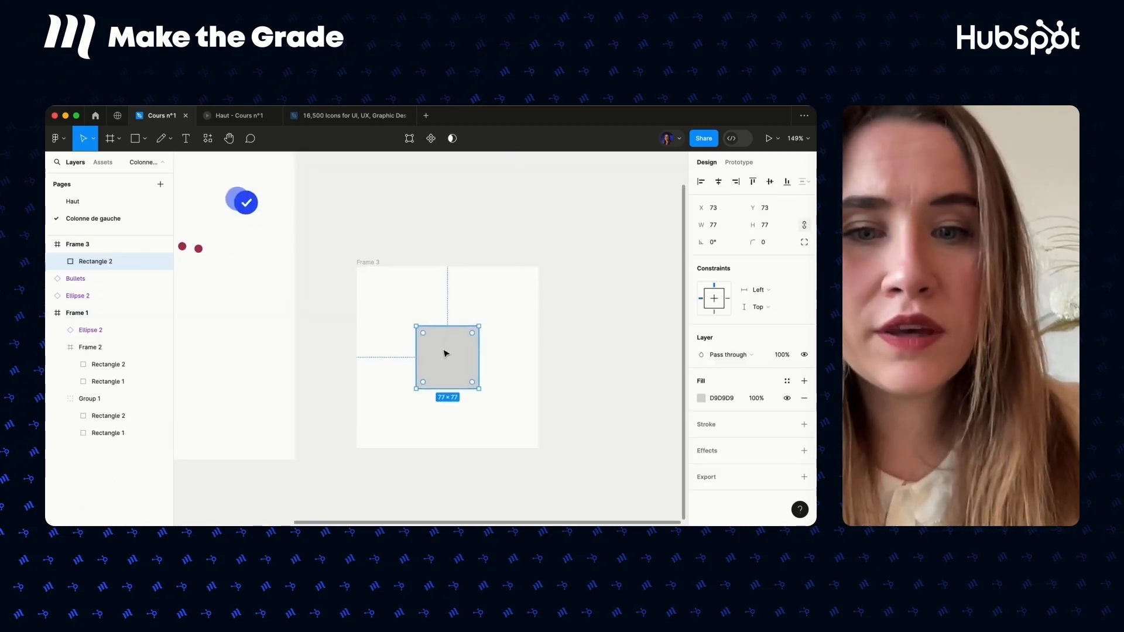
Enlarge Frame 3 around its grey square to about 276 × 272.
scroll(447, 351, "up", 5)
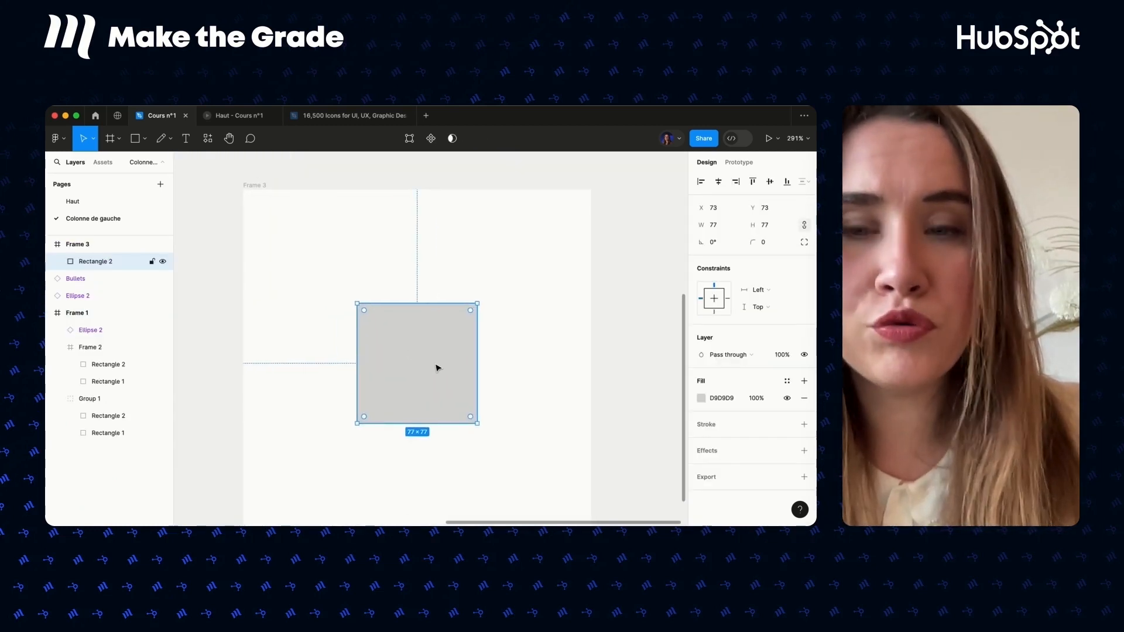
scroll(436, 368, "down", 3)
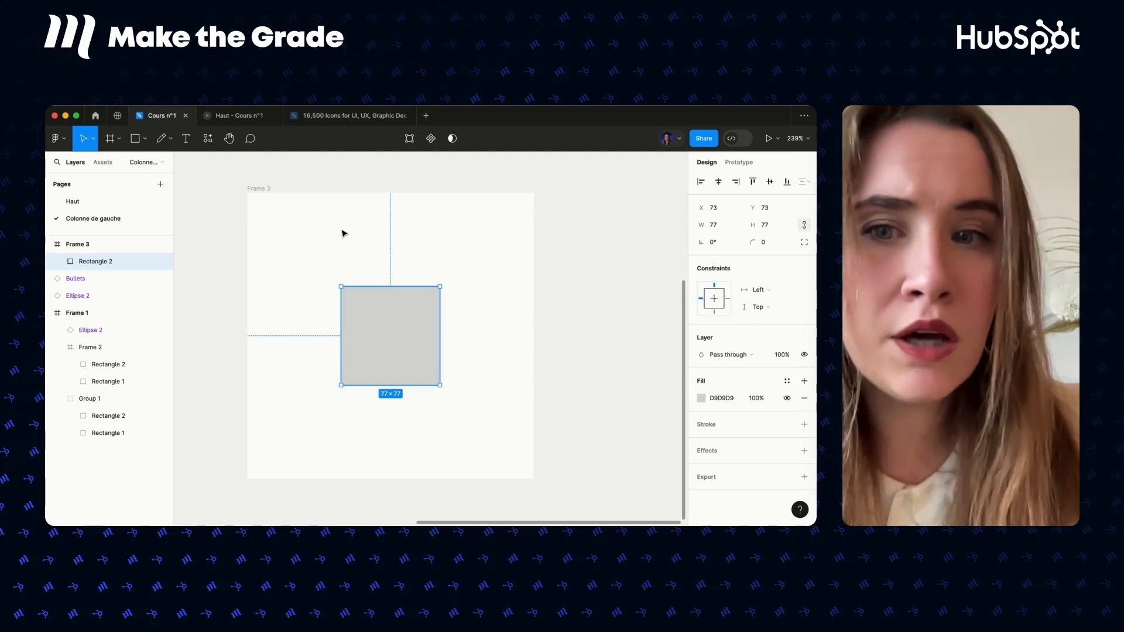
left_click(271, 196)
scroll(399, 366, "down", 3)
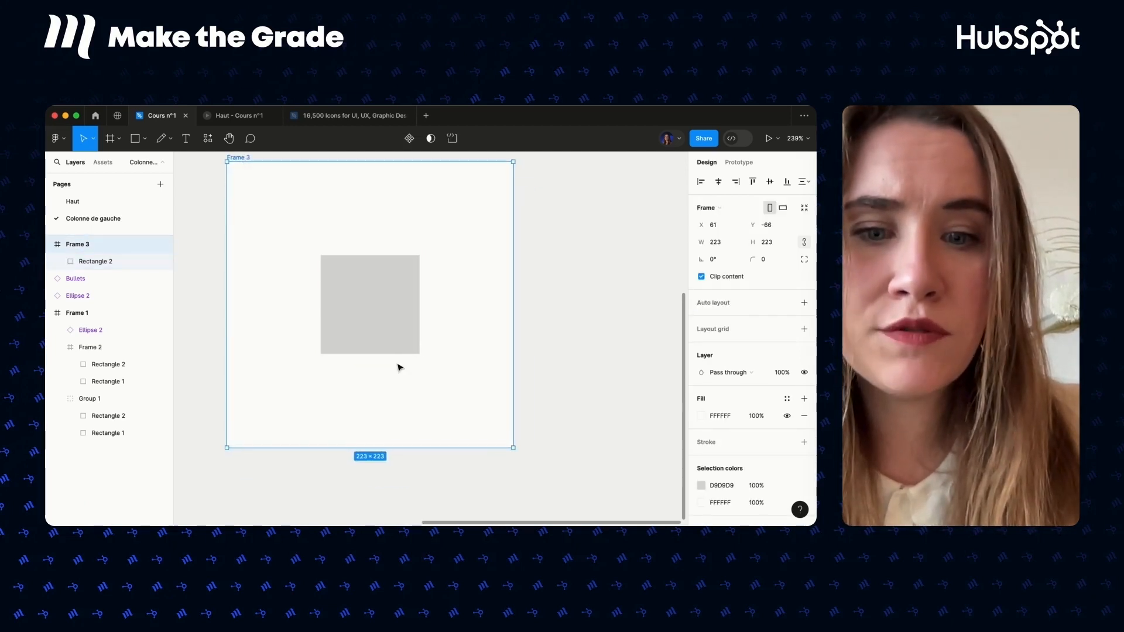
mouse_move(444, 377)
left_mouse_down()
mouse_move(462, 494)
mouse_move(532, 472)
mouse_move(450, 440)
mouse_move(454, 416)
mouse_move(492, 454)
mouse_move(429, 409)
mouse_move(501, 478)
mouse_move(484, 429)
mouse_move(446, 391)
left_mouse_up()
left_click_drag(265, 195, 221, 169)
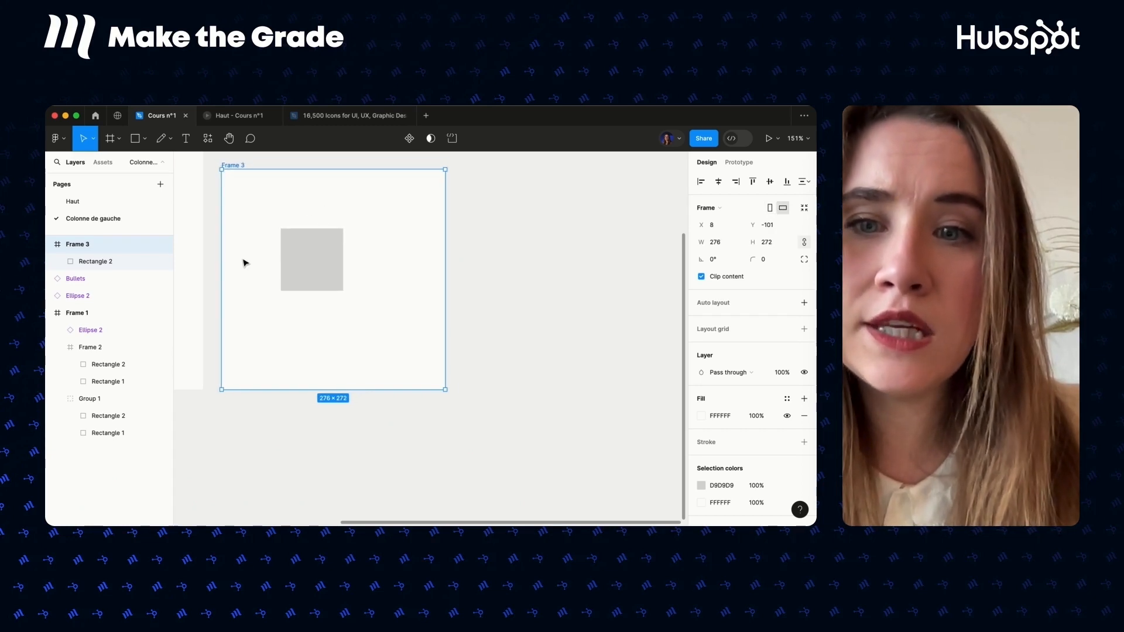
Set the square's horizontal and vertical constraints to Center and align it to the middle of Frame 3.
left_click(316, 257)
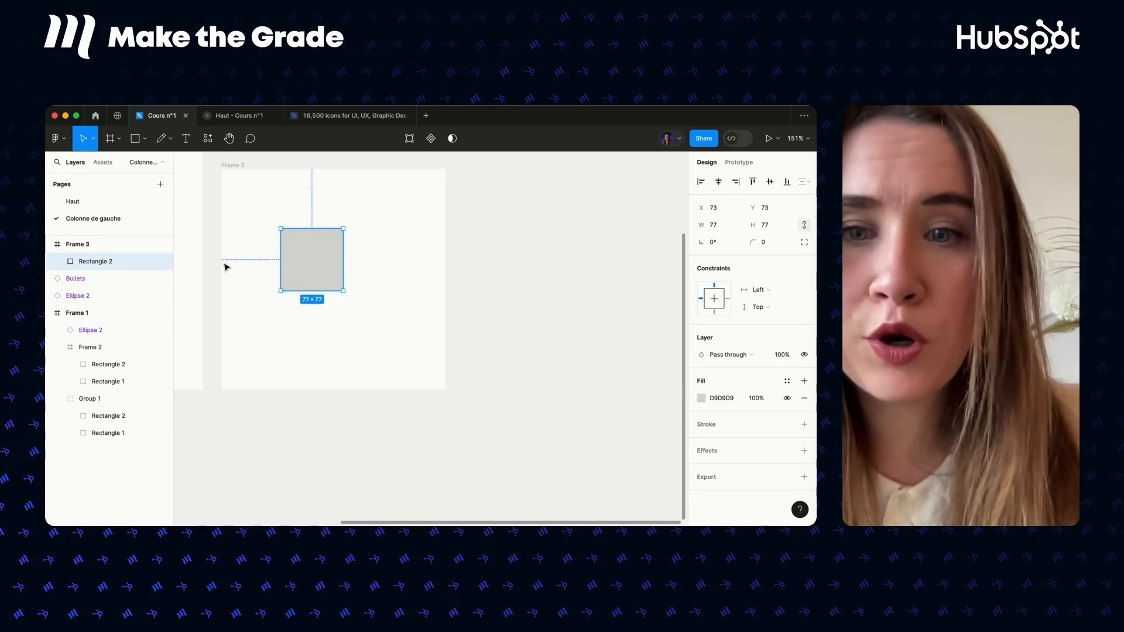
left_click(718, 300)
left_click(715, 299)
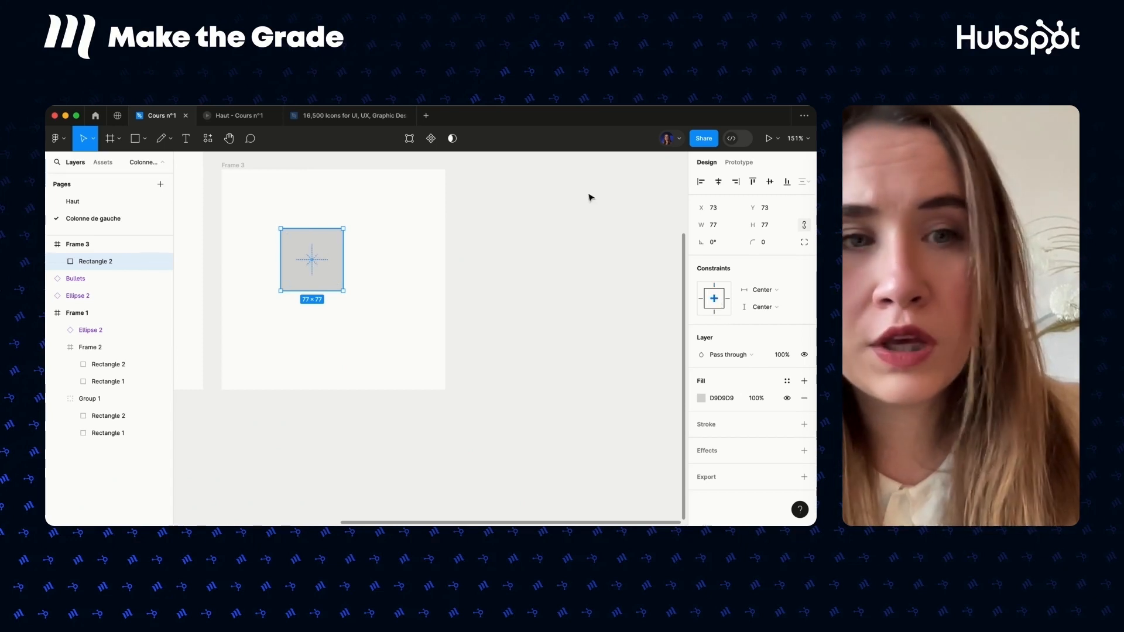
left_click(718, 182)
left_click(770, 182)
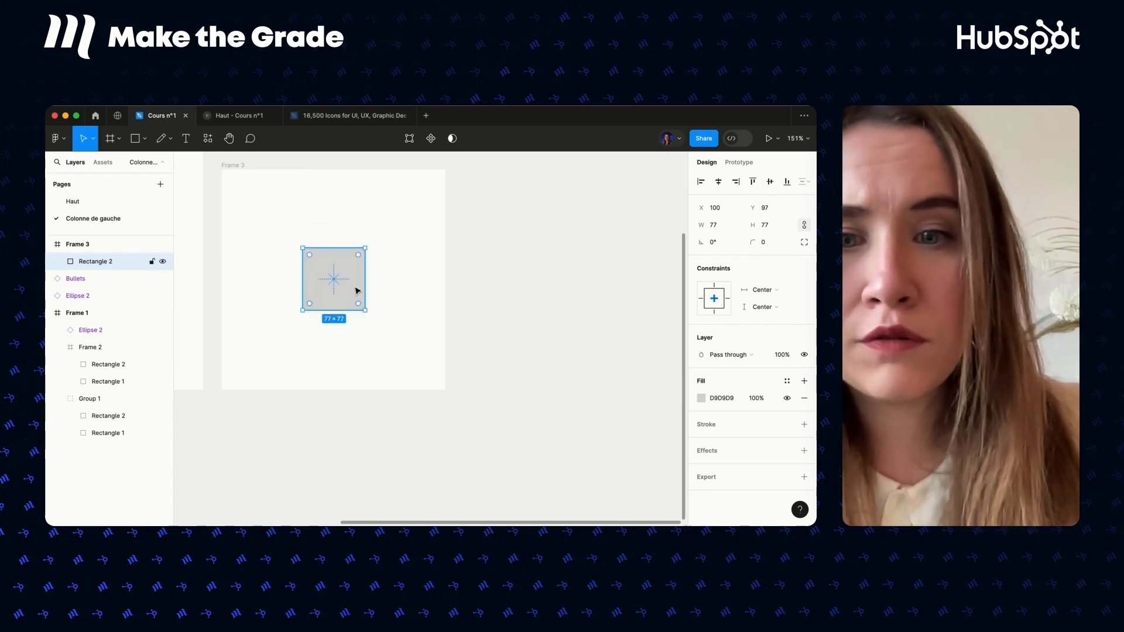
Reposition Frame 3 and enlarge it to about 410 × 296.
left_click(223, 166)
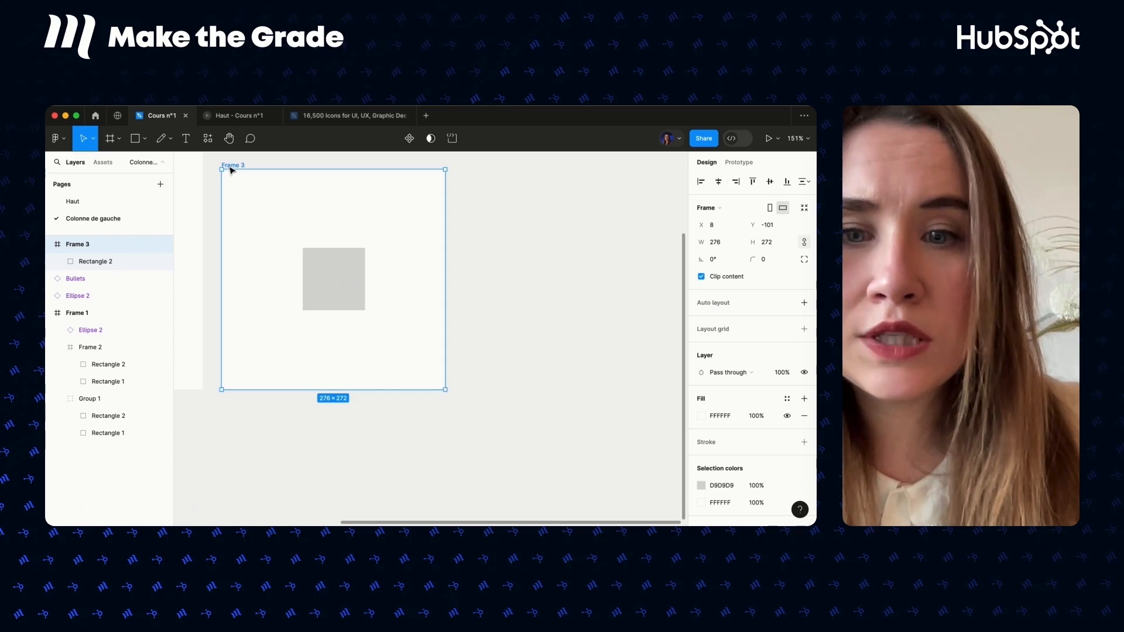
left_click_drag(227, 168, 288, 187)
left_click_drag(503, 407, 598, 414)
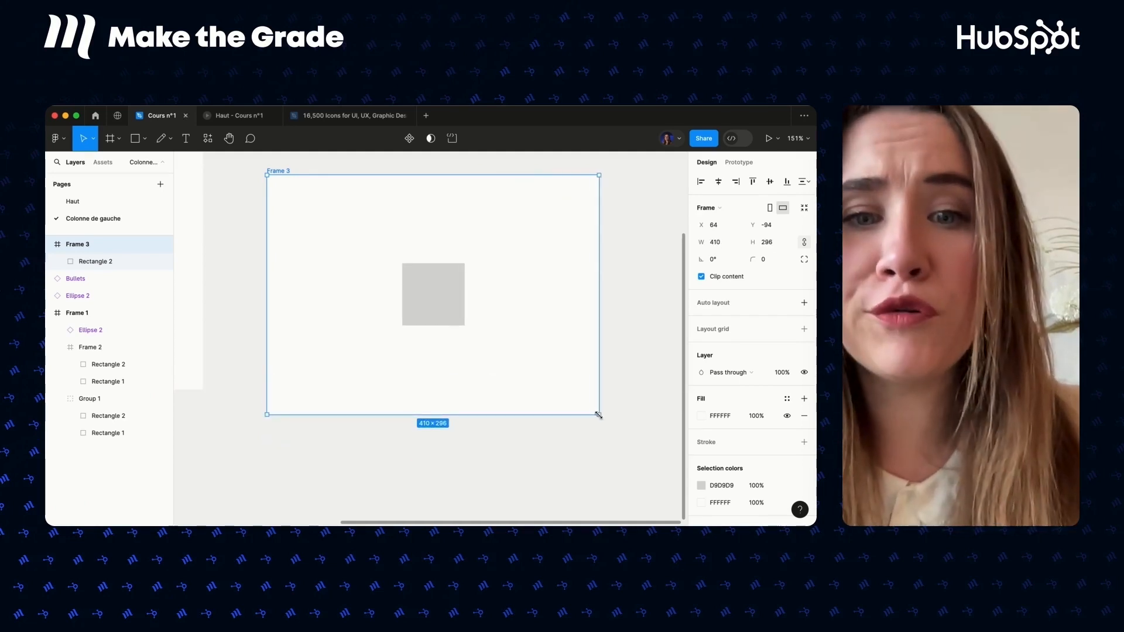
Add auto layout to the frame containing the two squares, and expand and collapse its layer.
left_click(445, 310)
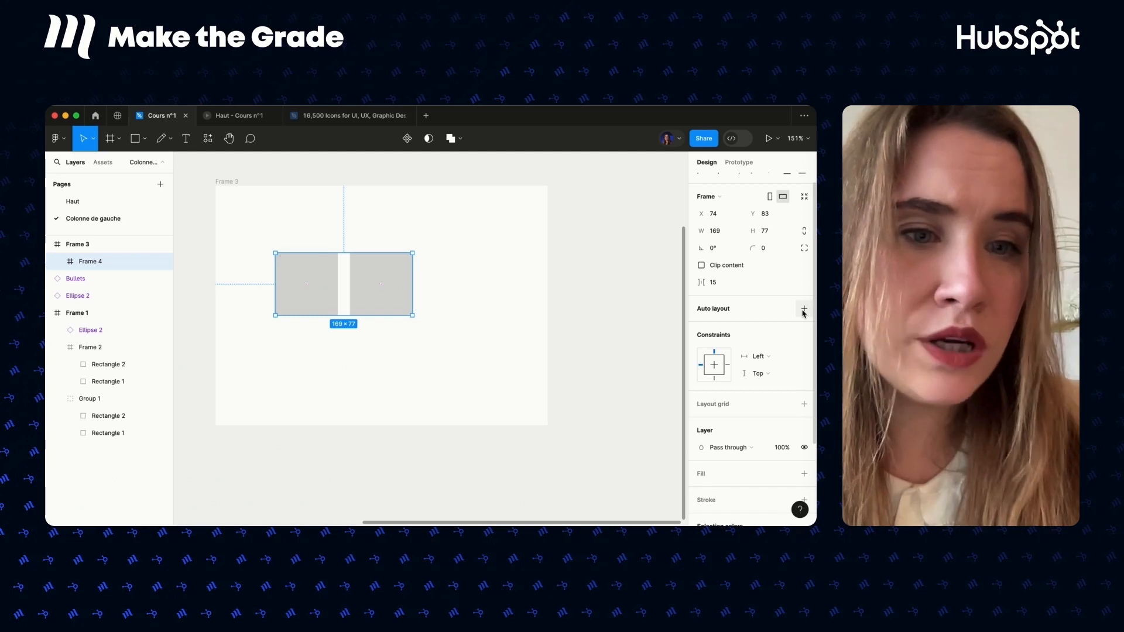
left_click(804, 310)
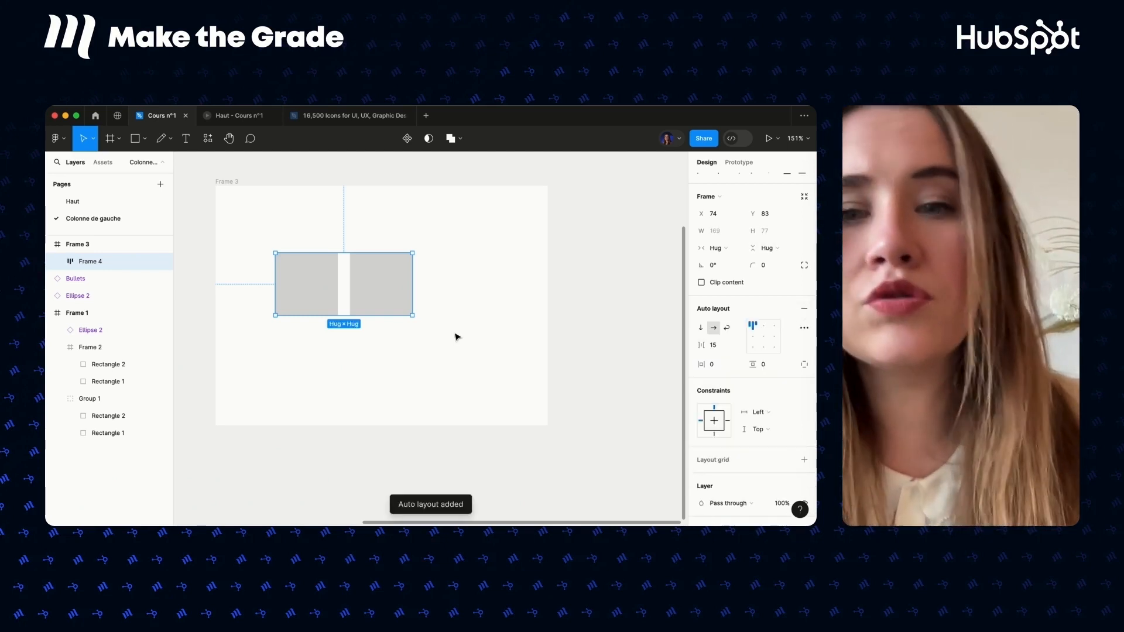
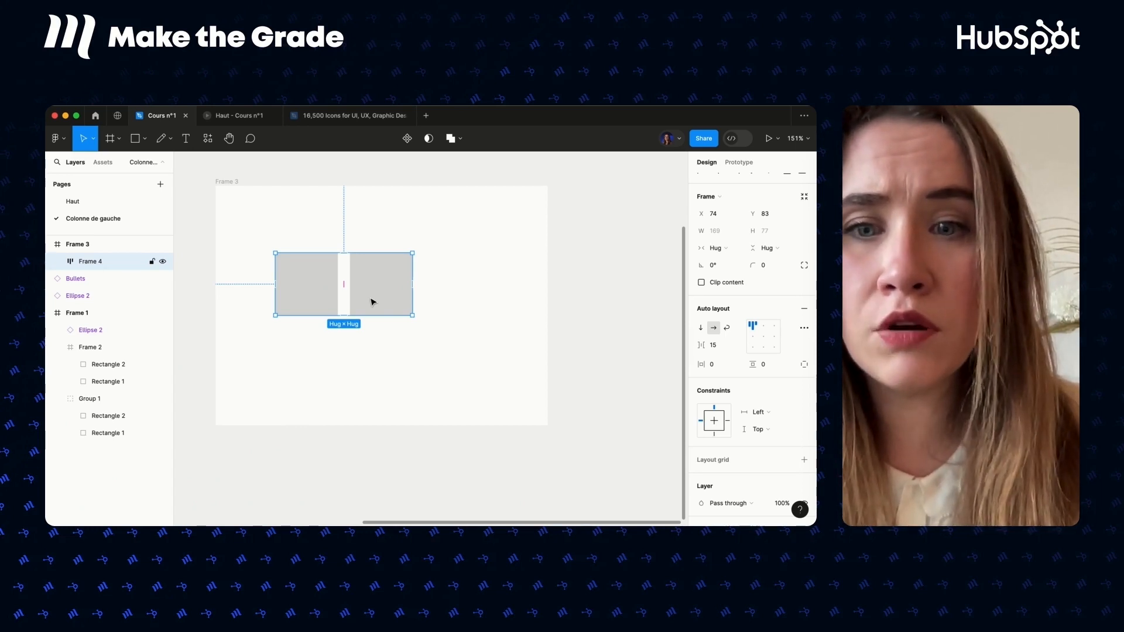
left_click(57, 261)
left_click(57, 262)
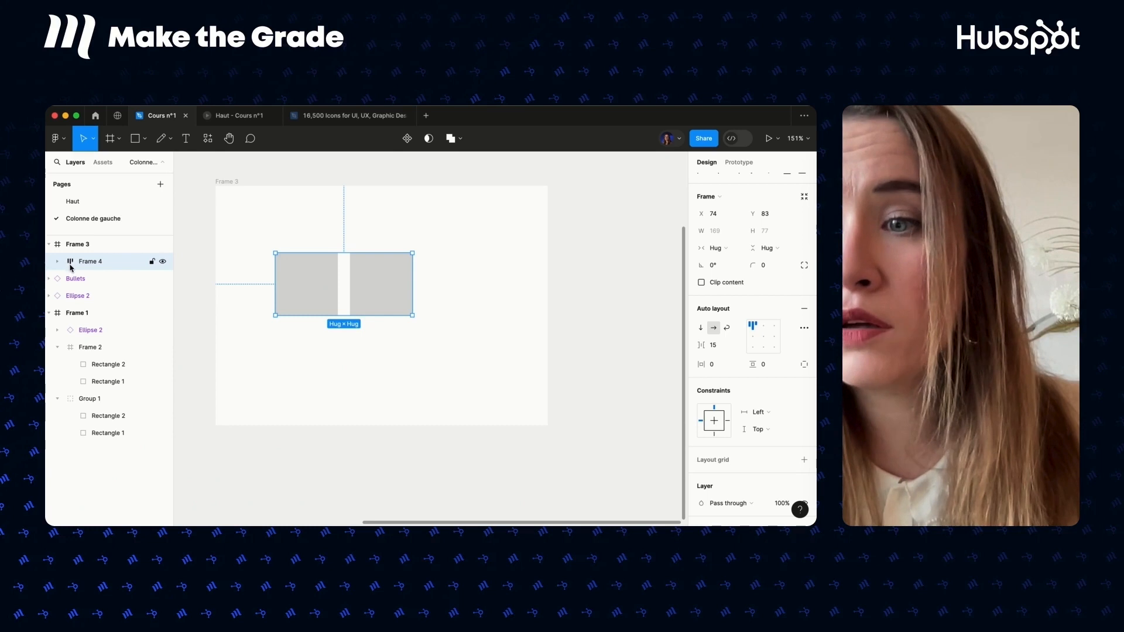
Try left-centre and bottom-centre alignment in the two-square frame's auto layout, and remove the auto layout.
left_click(752, 337)
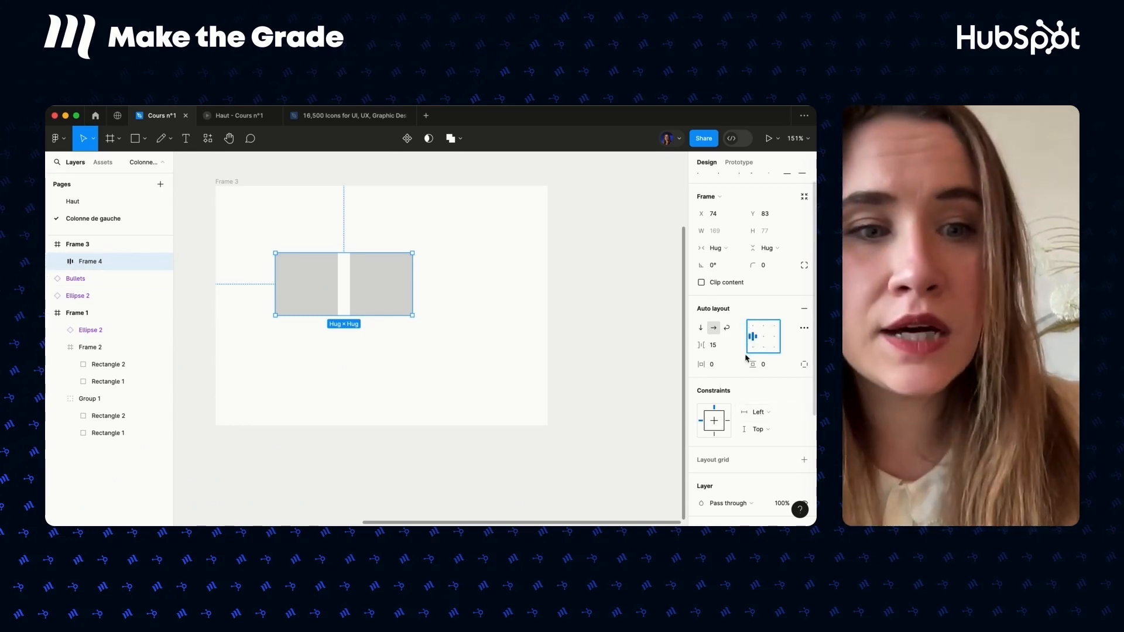
left_click(765, 350)
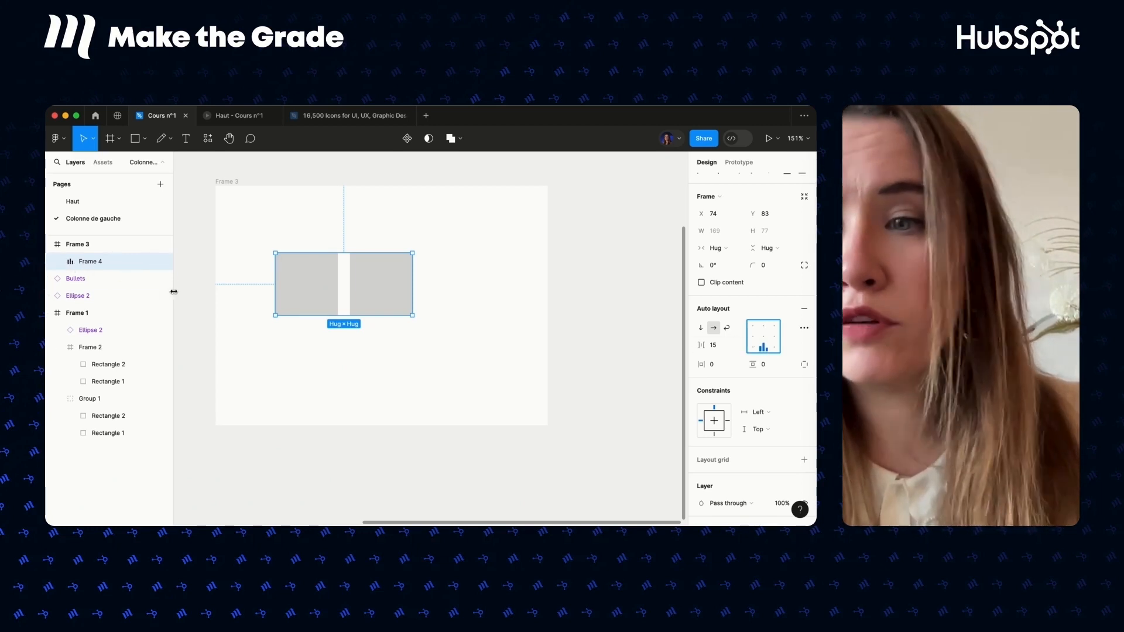
left_click(804, 311)
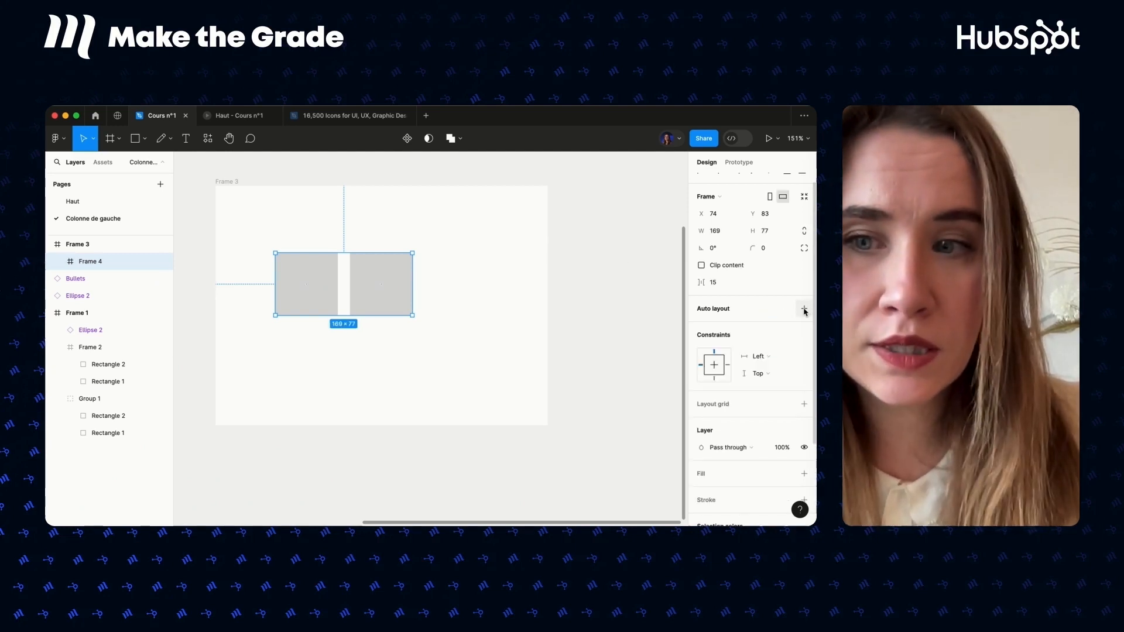
Shift the right-hand square inside its frame, undo the move, and clear the selection.
left_click(373, 279)
left_click_drag(350, 287, 360, 312)
key("super+z")
left_click(406, 357)
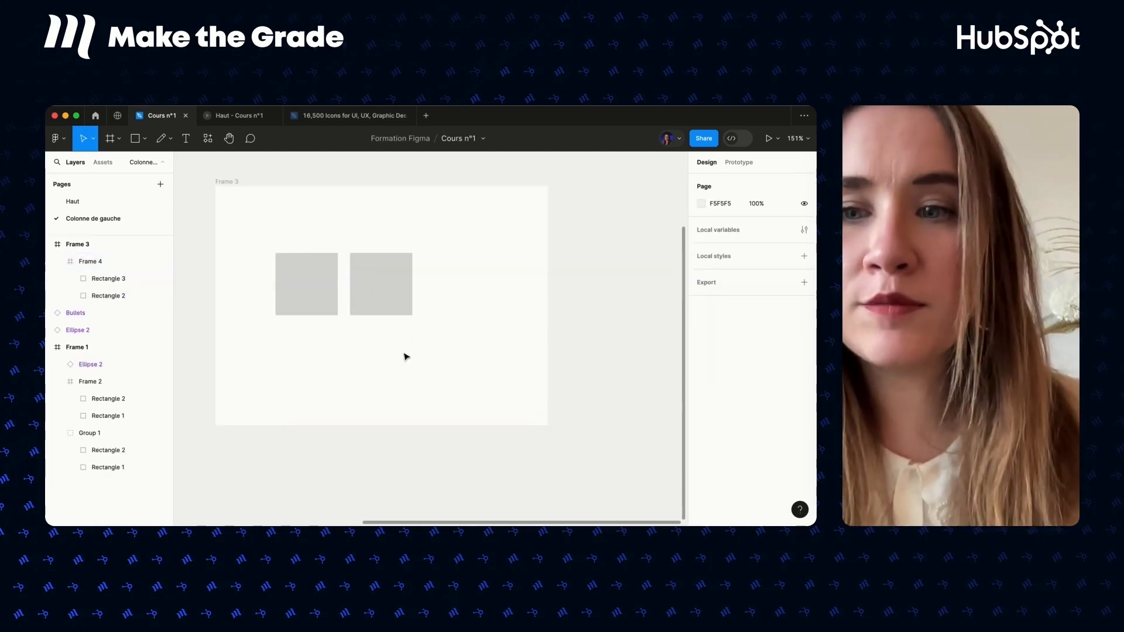
Move the right-hand square out of Frame 4 to below the left-hand one, at about X 89, Y 192.
left_click(354, 296)
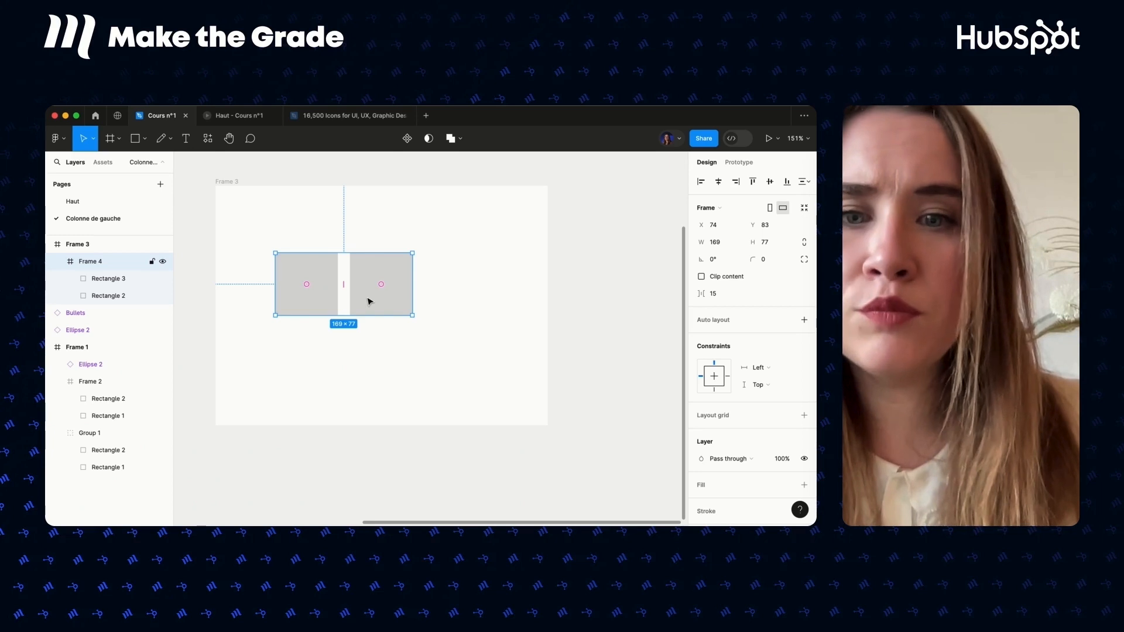
left_click(369, 300)
left_click_drag(376, 296, 308, 388)
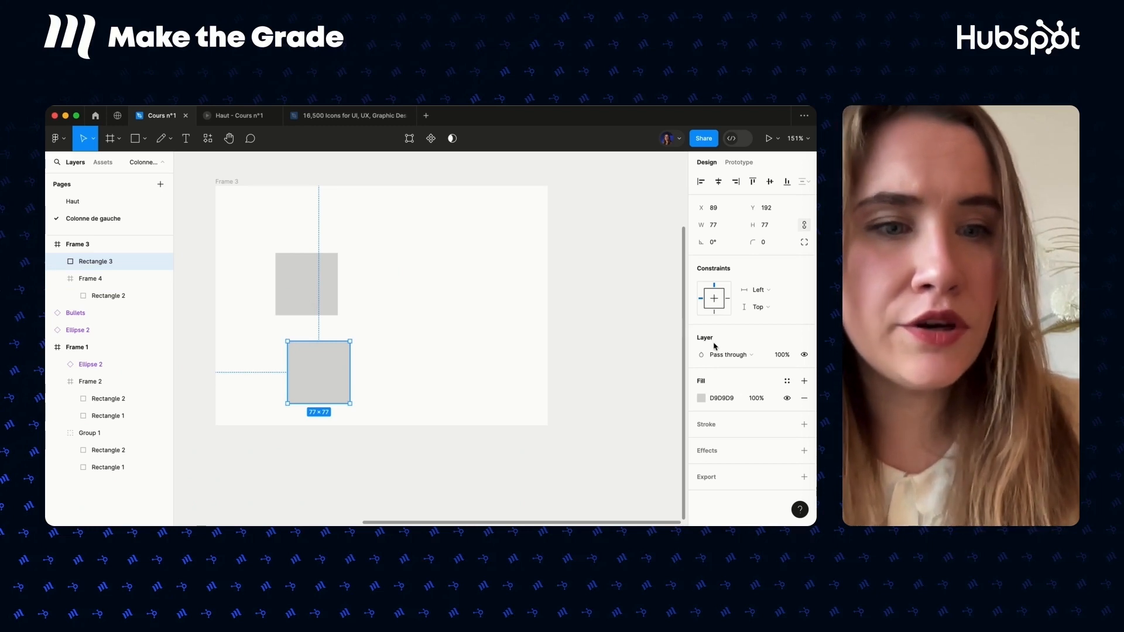
View the lower square's layer blend modes without changing them, and set its layer opacity to 20%.
left_click(750, 355)
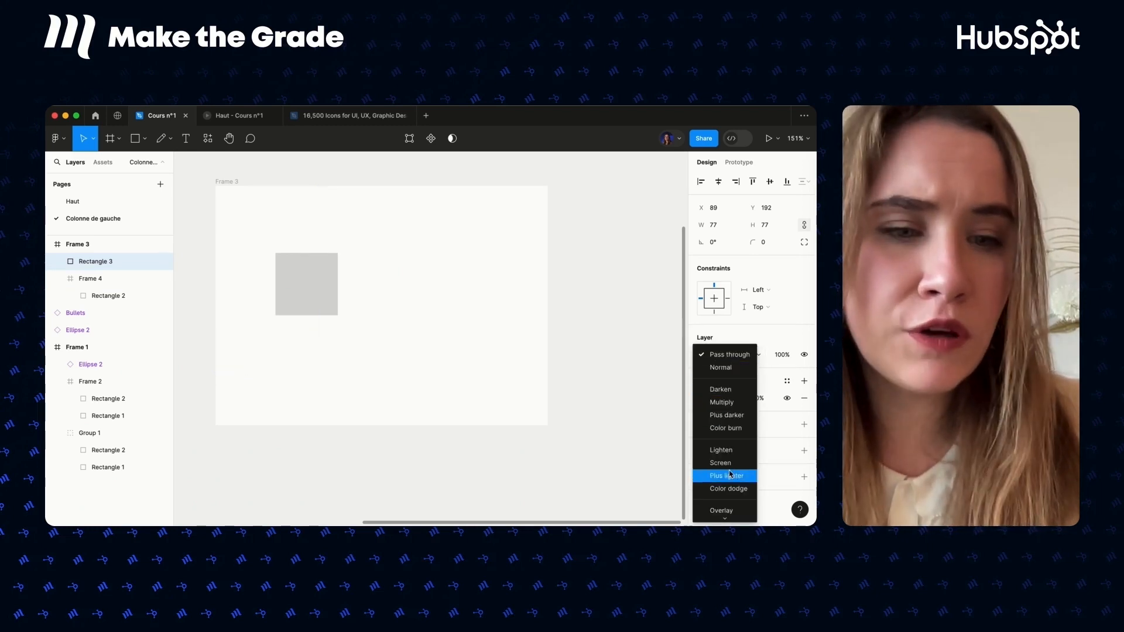
left_click(776, 338)
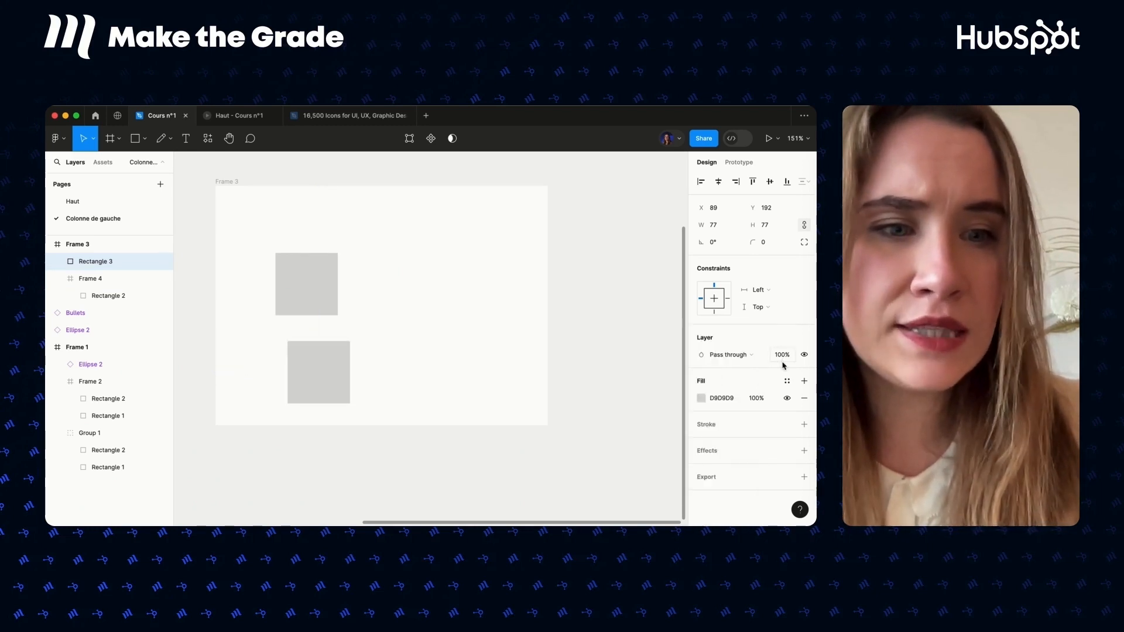
left_click(783, 359)
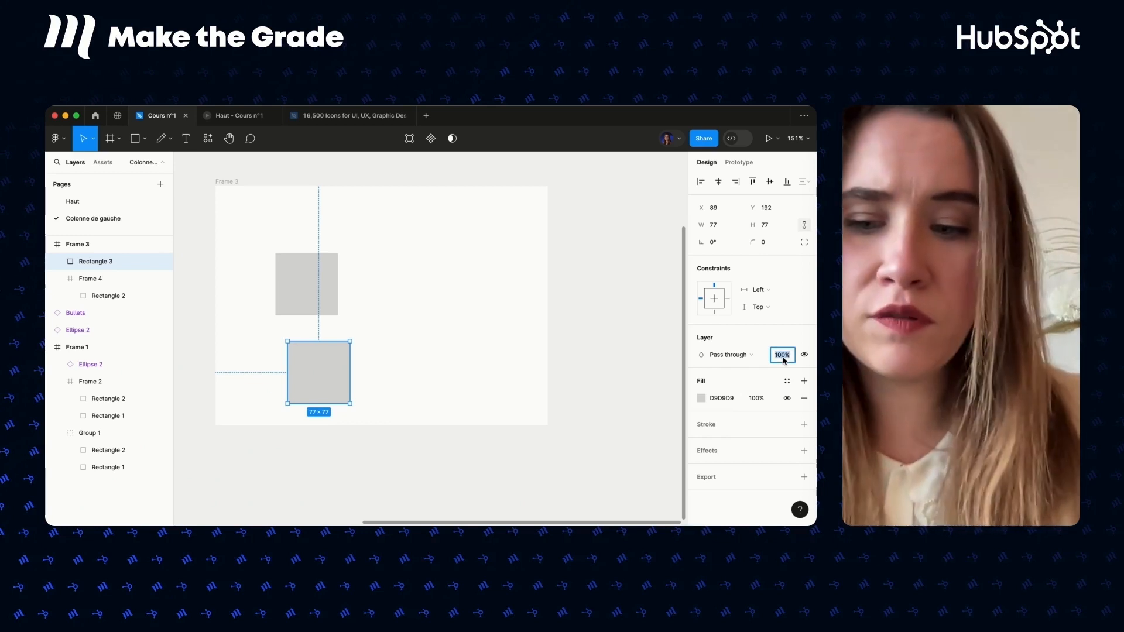
type("20")
key("Return")
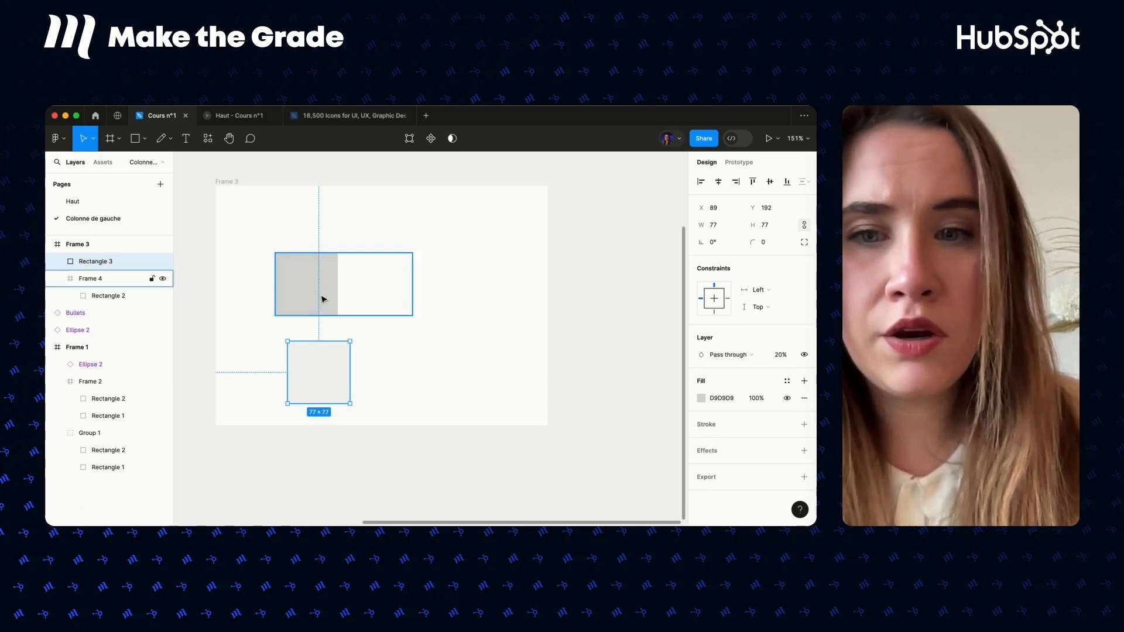
Set the lower square's layer opacity to 100% and change its fill to red FF0000.
left_click(304, 293)
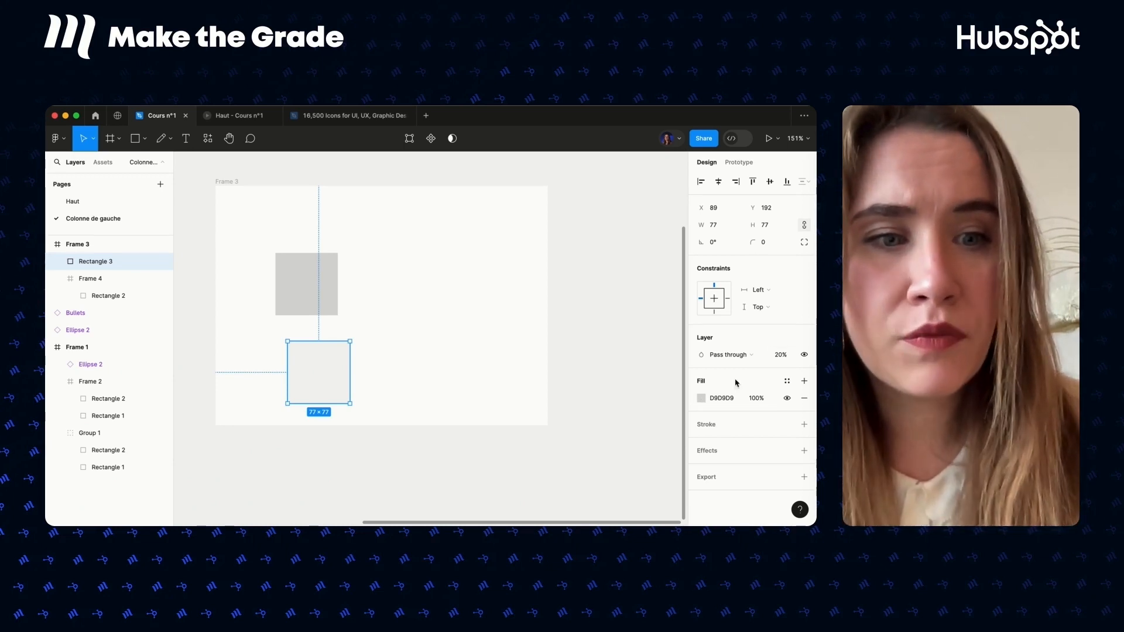
left_click(781, 355)
type("100")
key("Return")
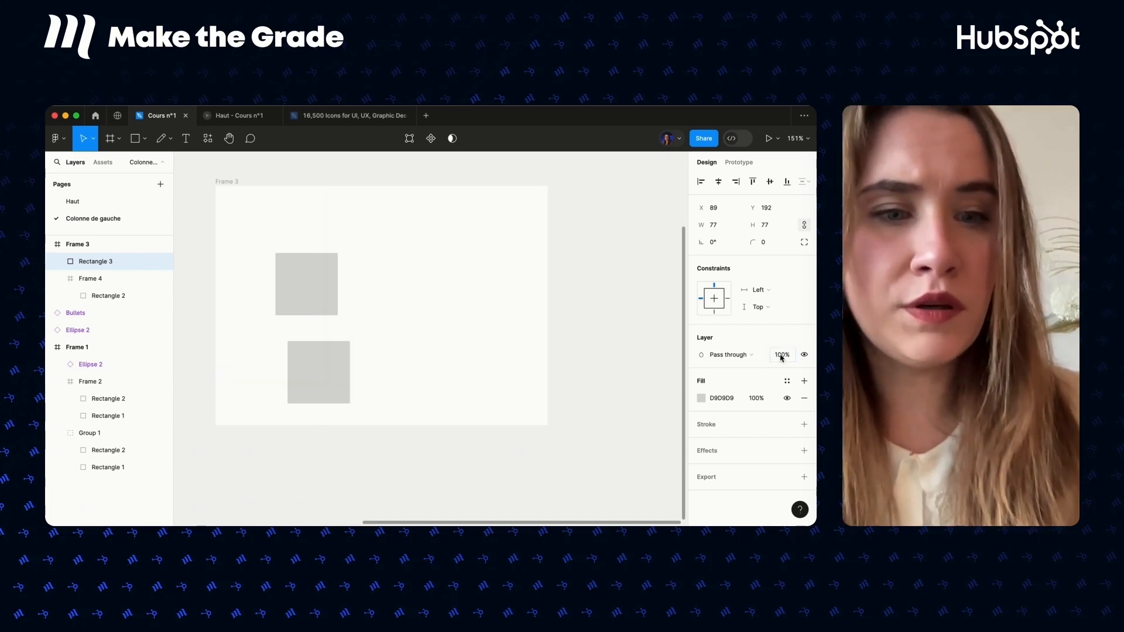
left_click(701, 398)
mouse_move(653, 275)
left_mouse_down()
mouse_move(683, 247)
mouse_move(615, 241)
mouse_move(674, 244)
mouse_move(684, 271)
mouse_move(687, 250)
left_mouse_up()
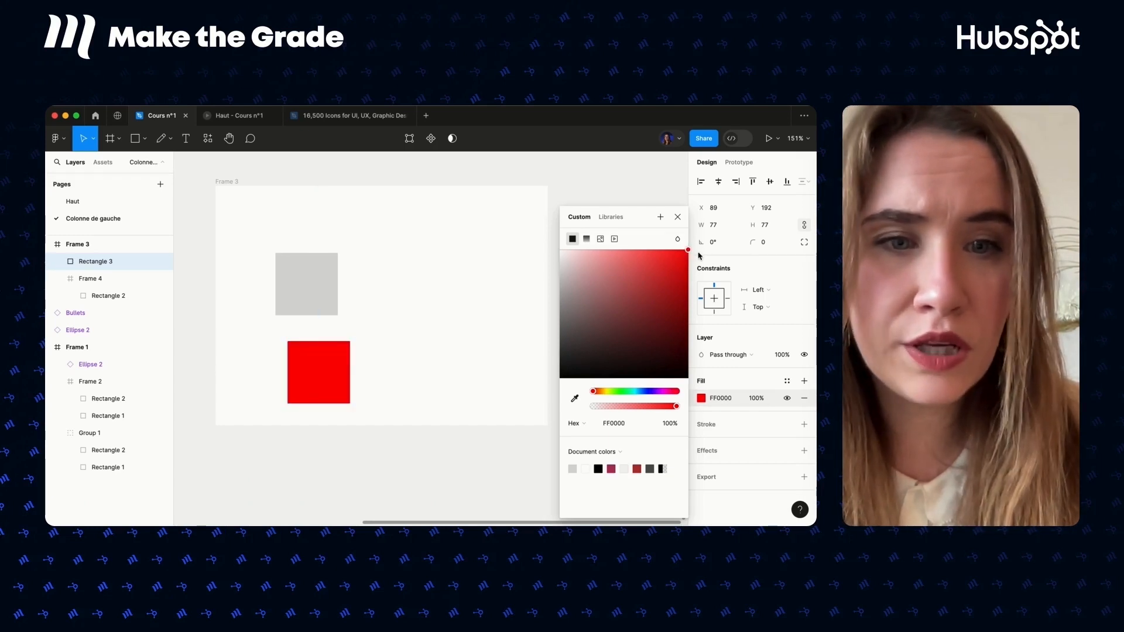
Apply the Bleu 100% library colour style to the lower square and detach the style from its fill.
left_click(787, 382)
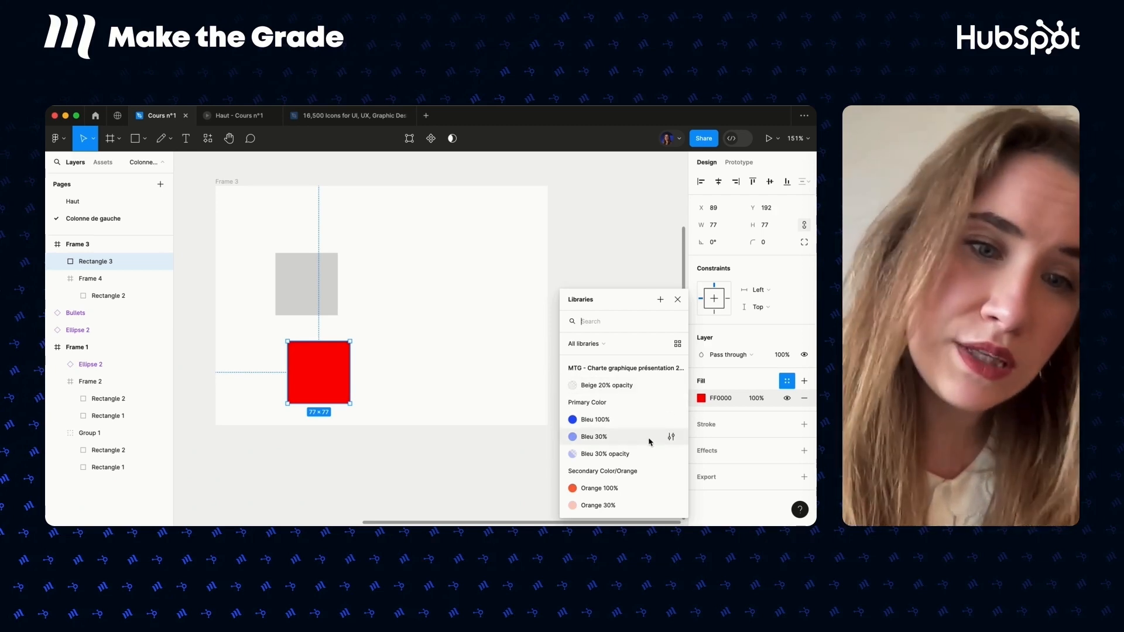
left_click(787, 381)
left_click(610, 422)
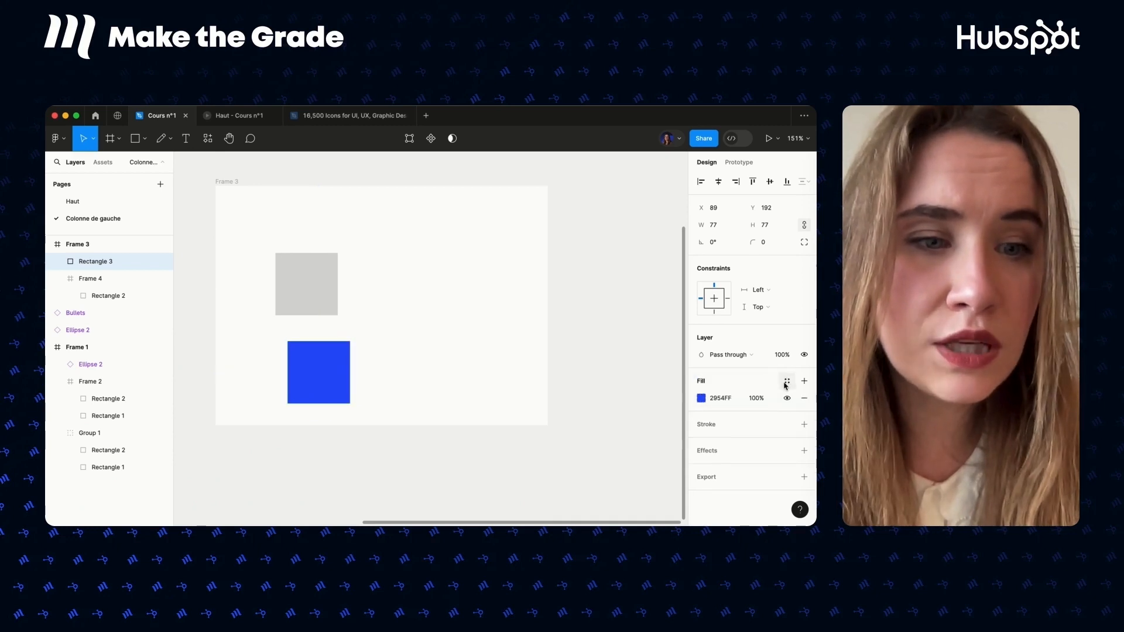
left_click(787, 381)
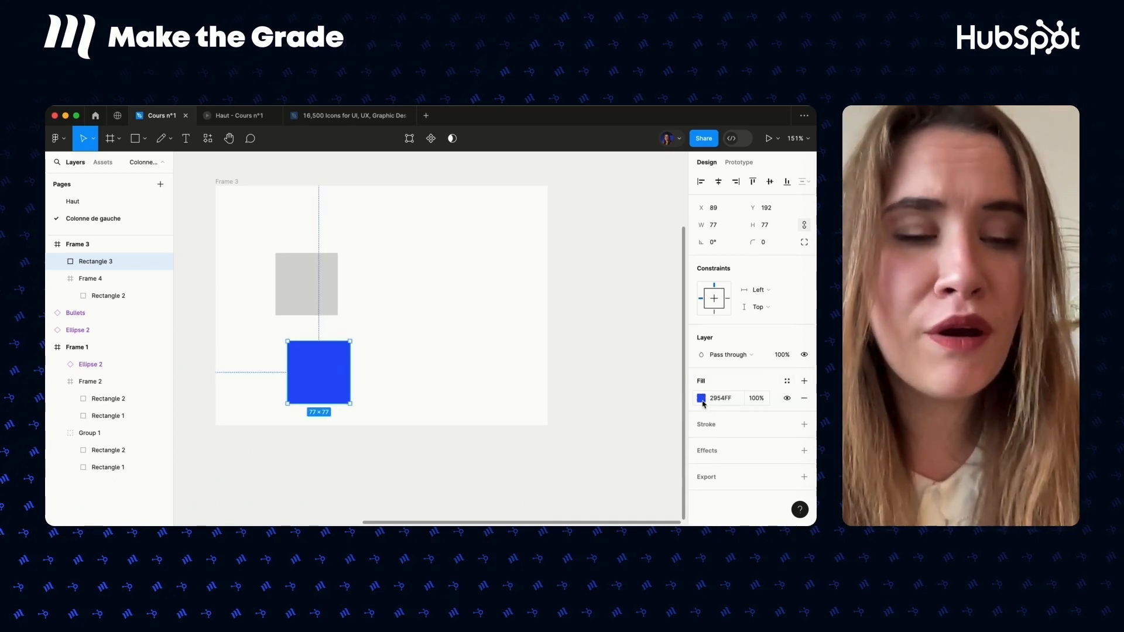
Shift the lower square's fill hue to purple BB29FF.
left_click(701, 398)
left_click(658, 392)
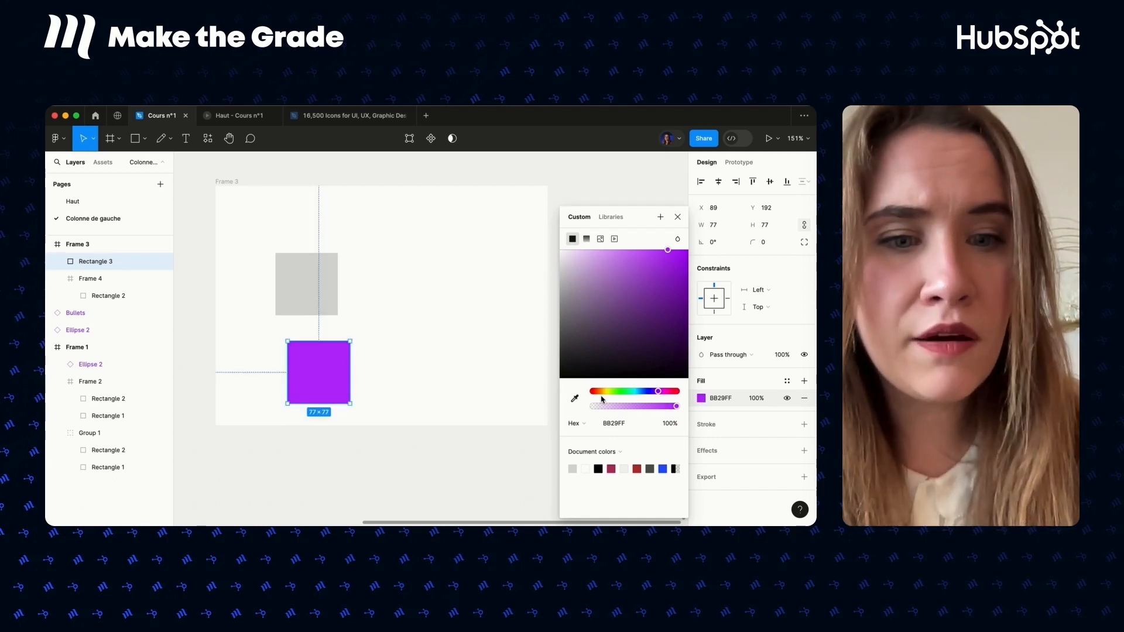
left_click(758, 382)
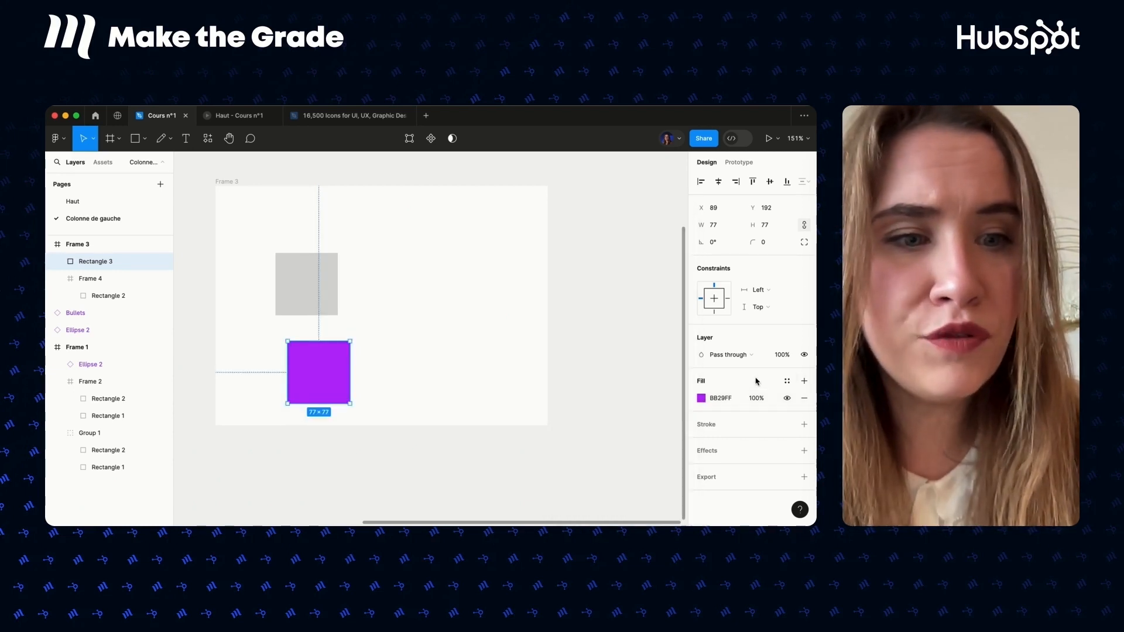
Create a colour style named Violet from the lower square's purple fill.
left_click(701, 399)
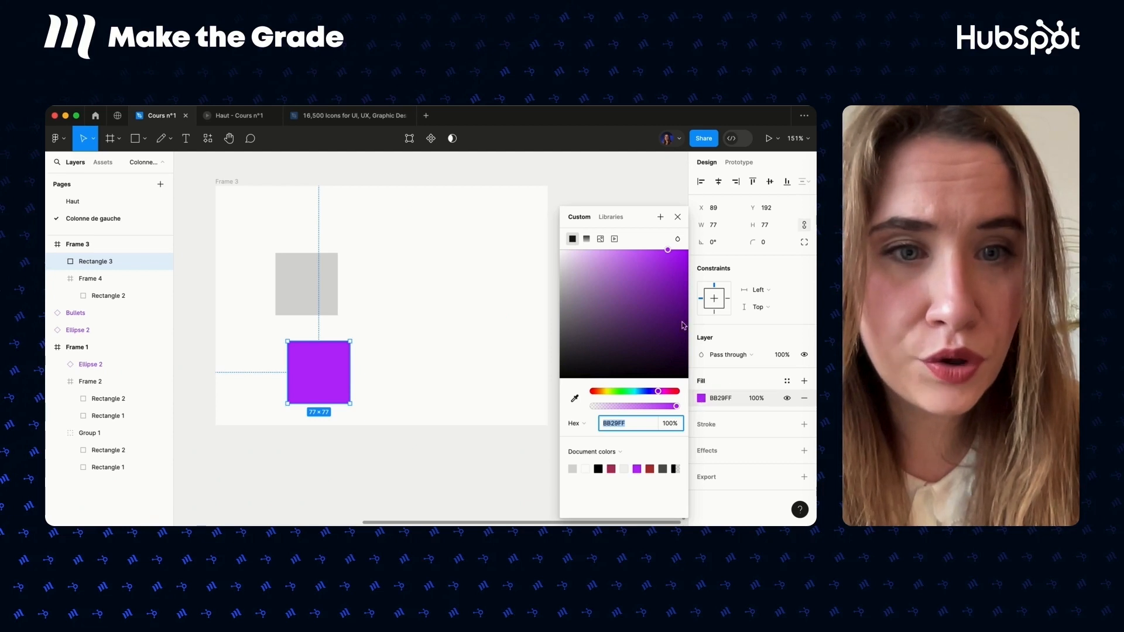
left_click(661, 218)
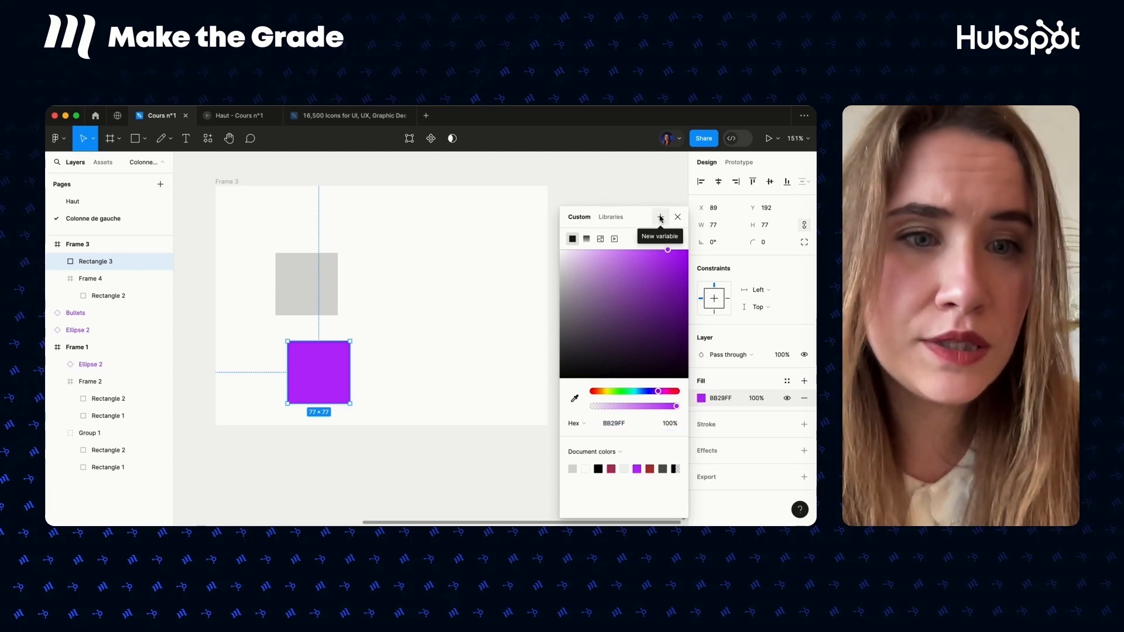
left_click(412, 218)
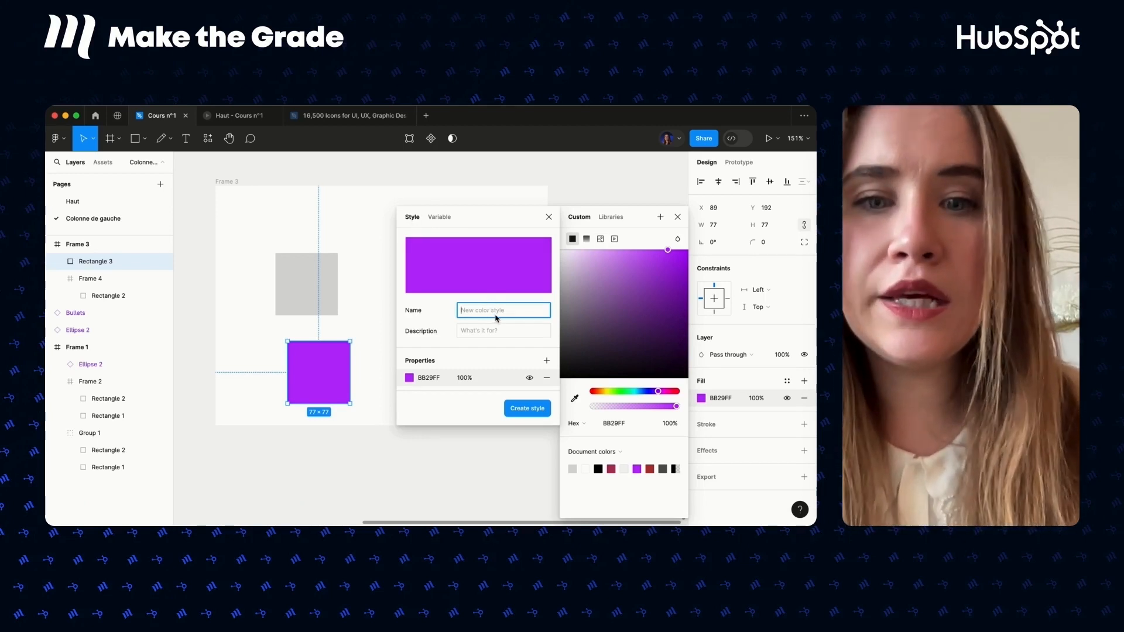
type("Violet")
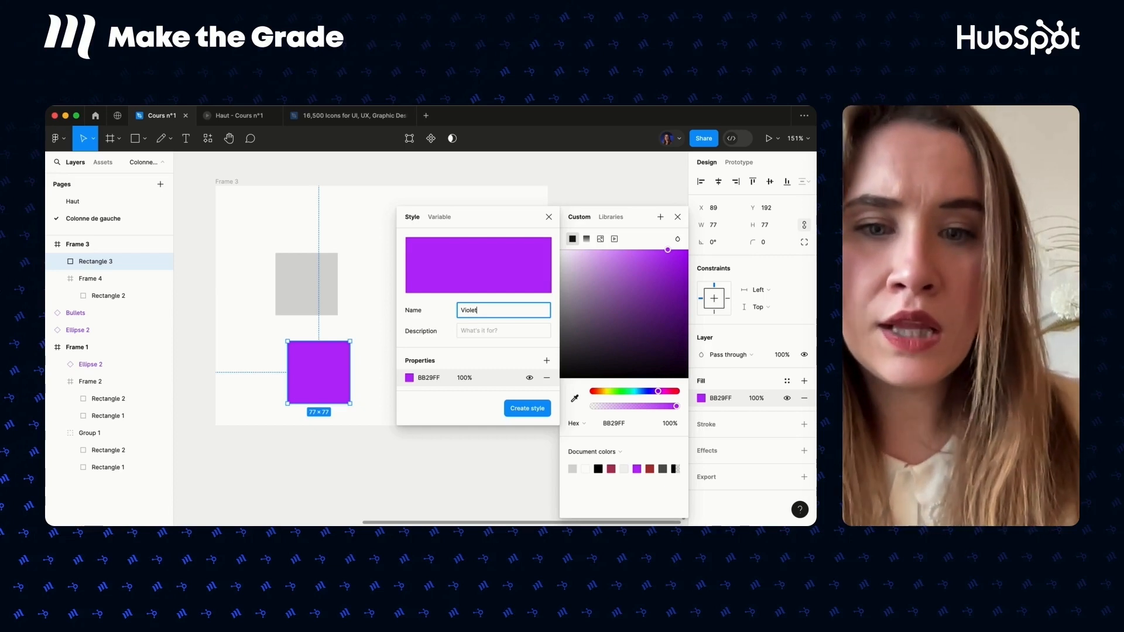
key("Return")
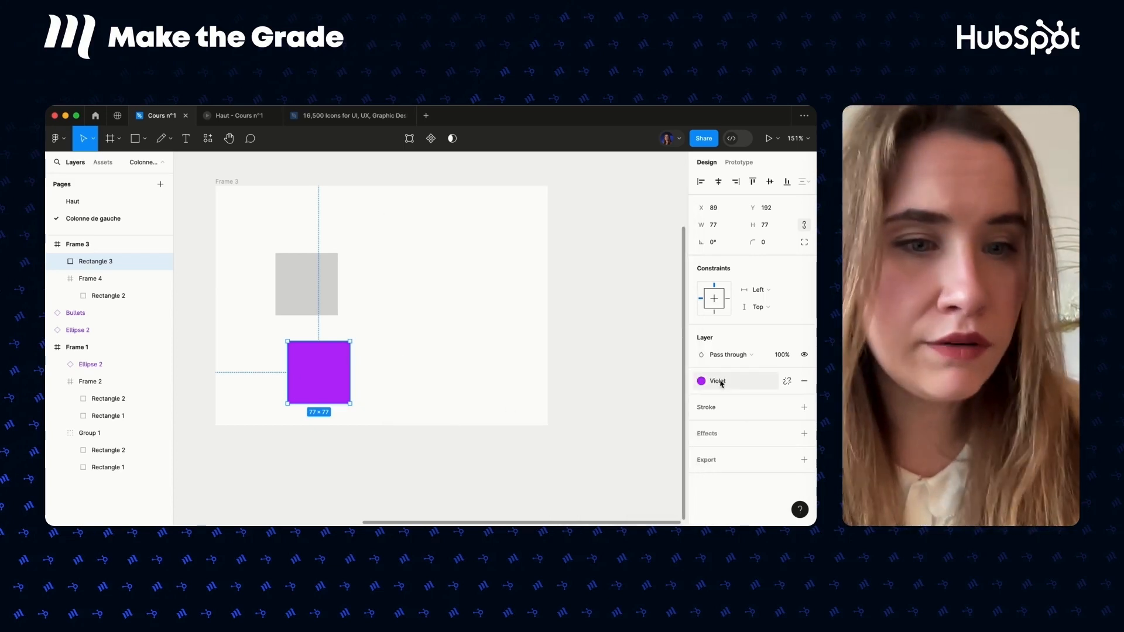
Copy the upper grey square to about X 232, Y 188 in Frame 3 and apply the Violet colour style to the copy.
left_click(288, 291)
double_click(322, 291)
left_click_drag(324, 284, 443, 369)
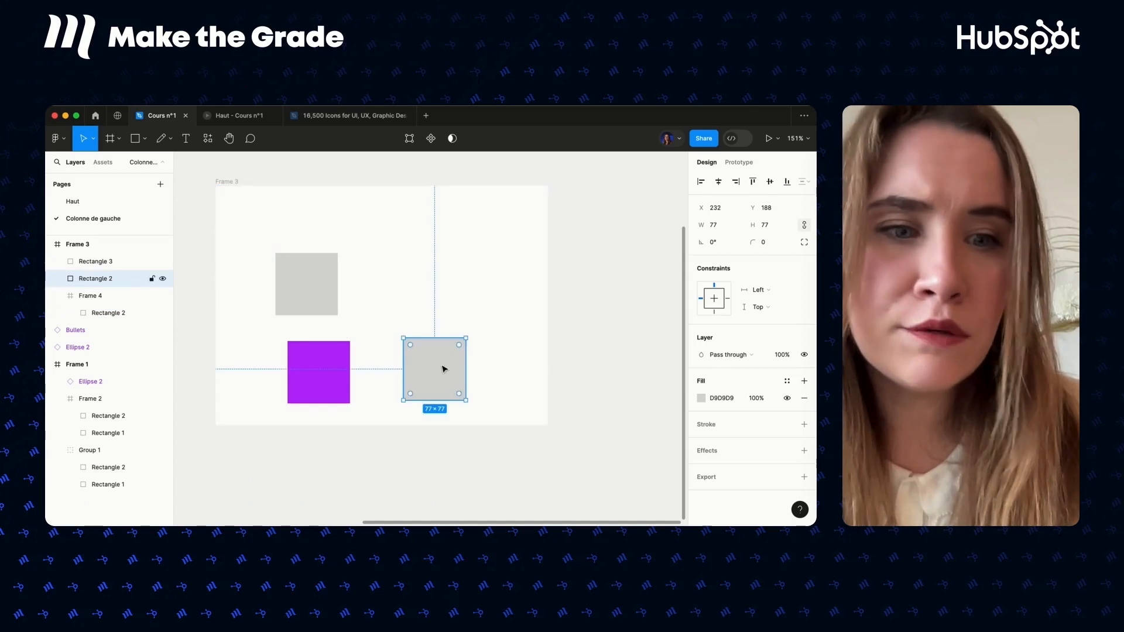
left_click(786, 381)
left_click(589, 368)
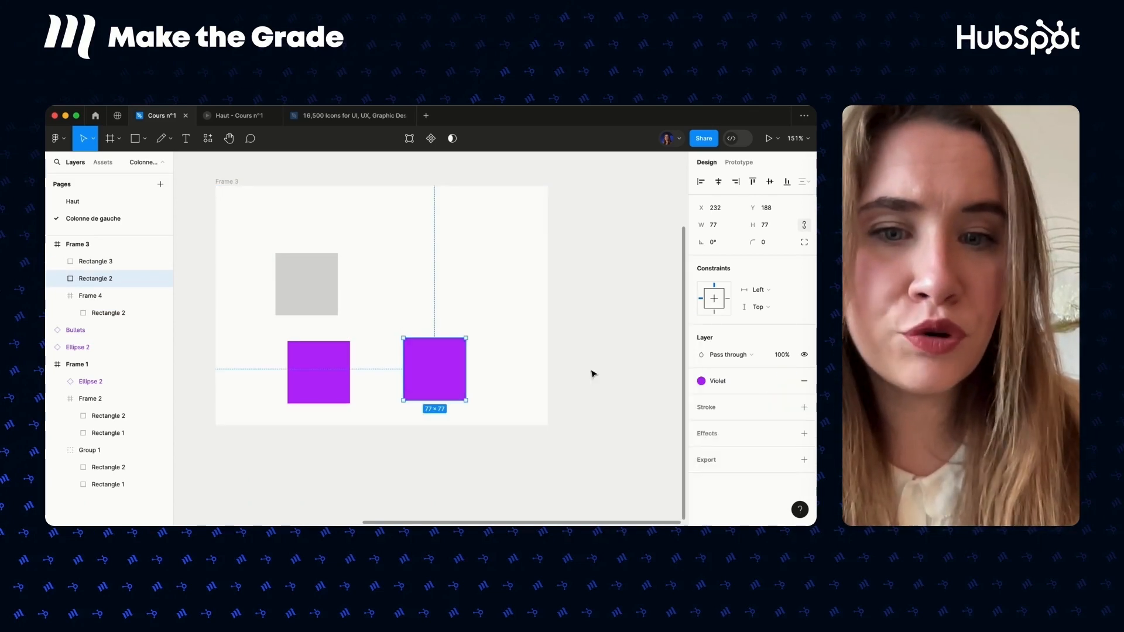
left_click(510, 389)
Edit the Violet colour style through the copied square's fill and set its colour to blue 2D29FF.
left_click(451, 364)
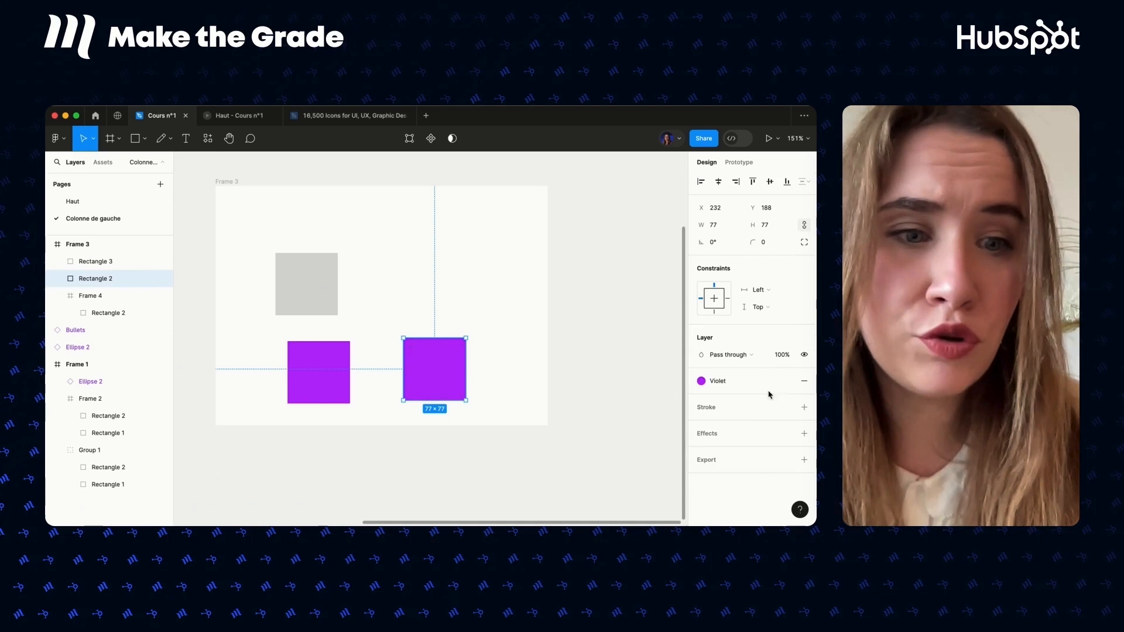
left_click(723, 381)
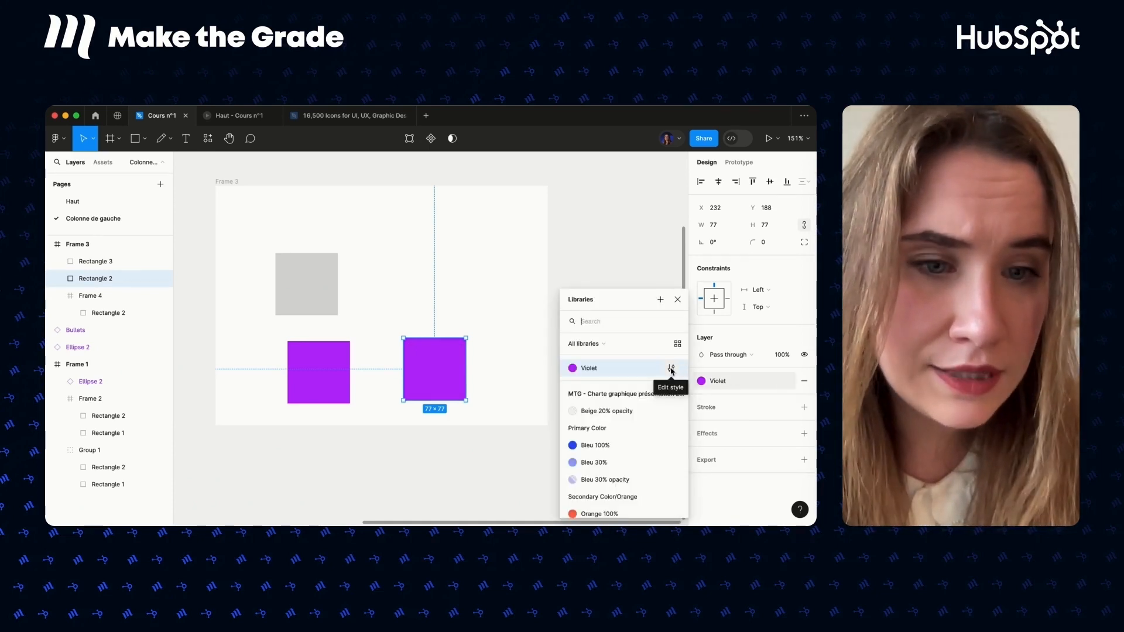
left_click(671, 369)
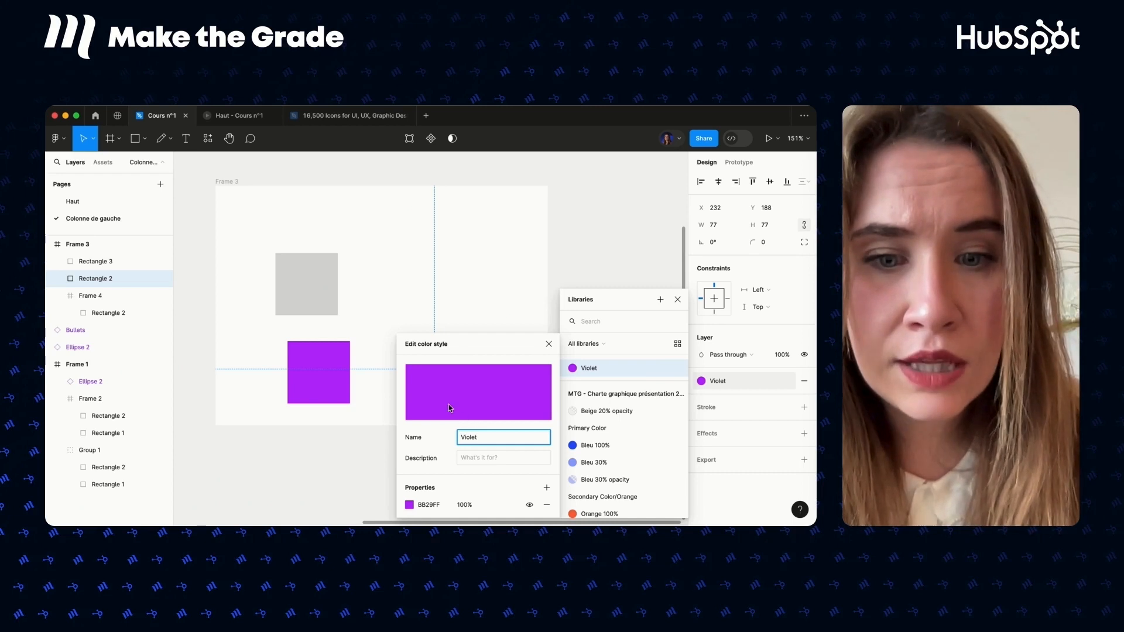
left_click(535, 508)
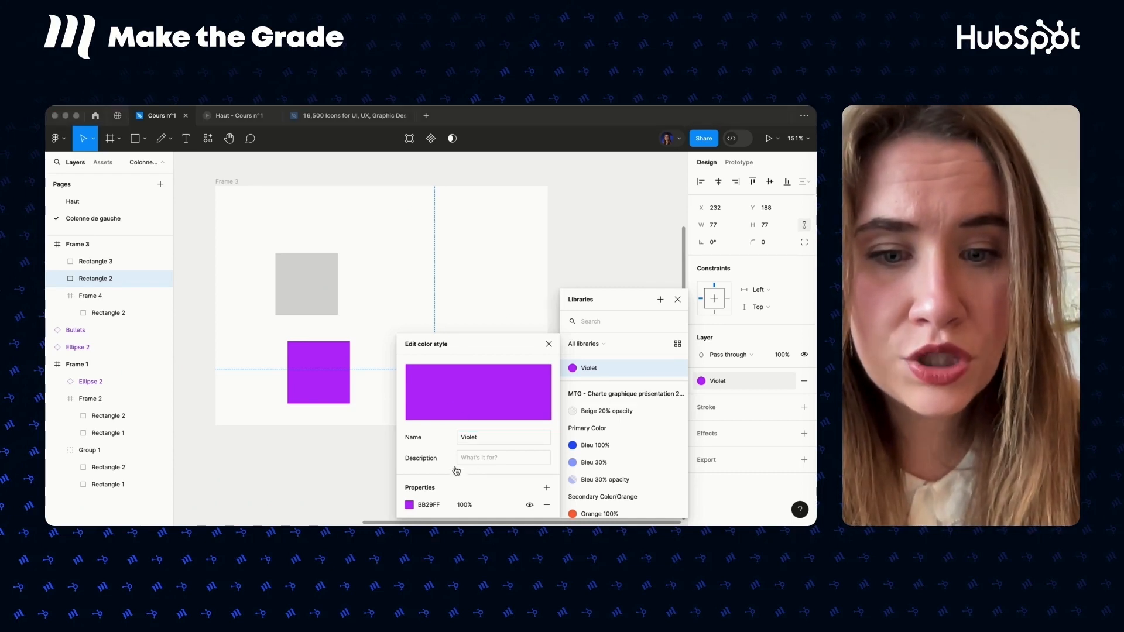
key("super+Tab")
left_click(409, 504)
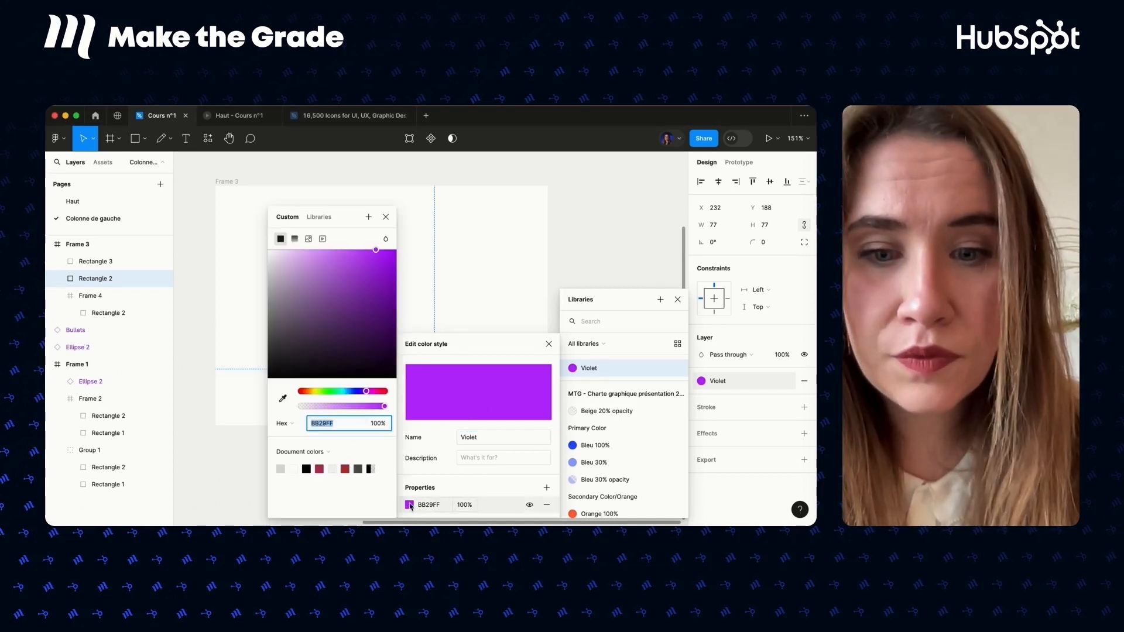
left_click(357, 390)
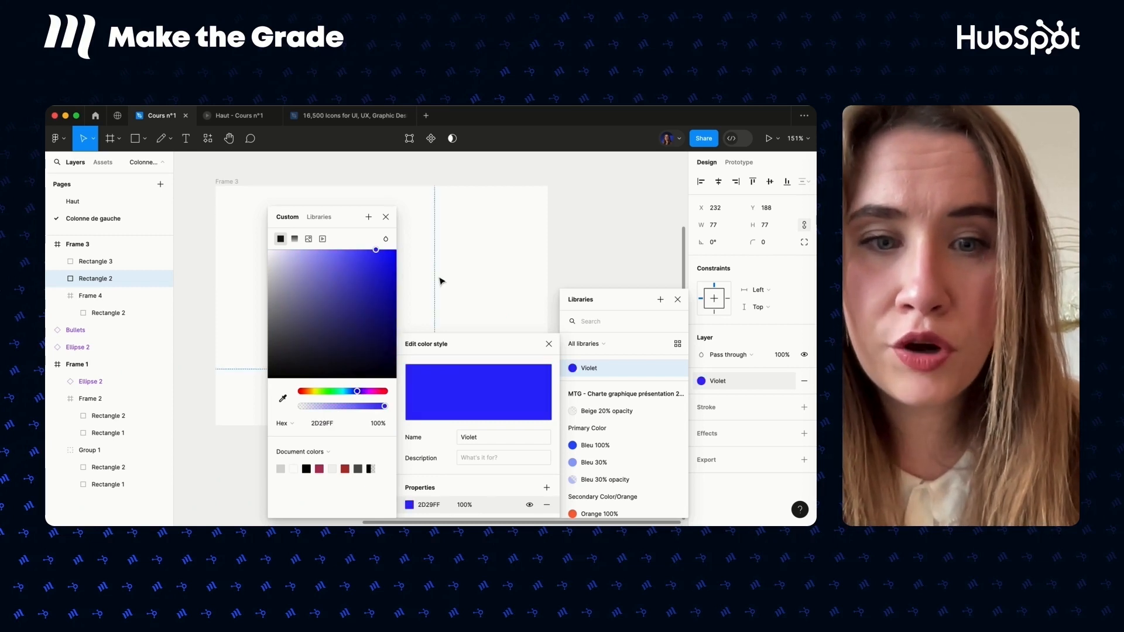
left_click(391, 217)
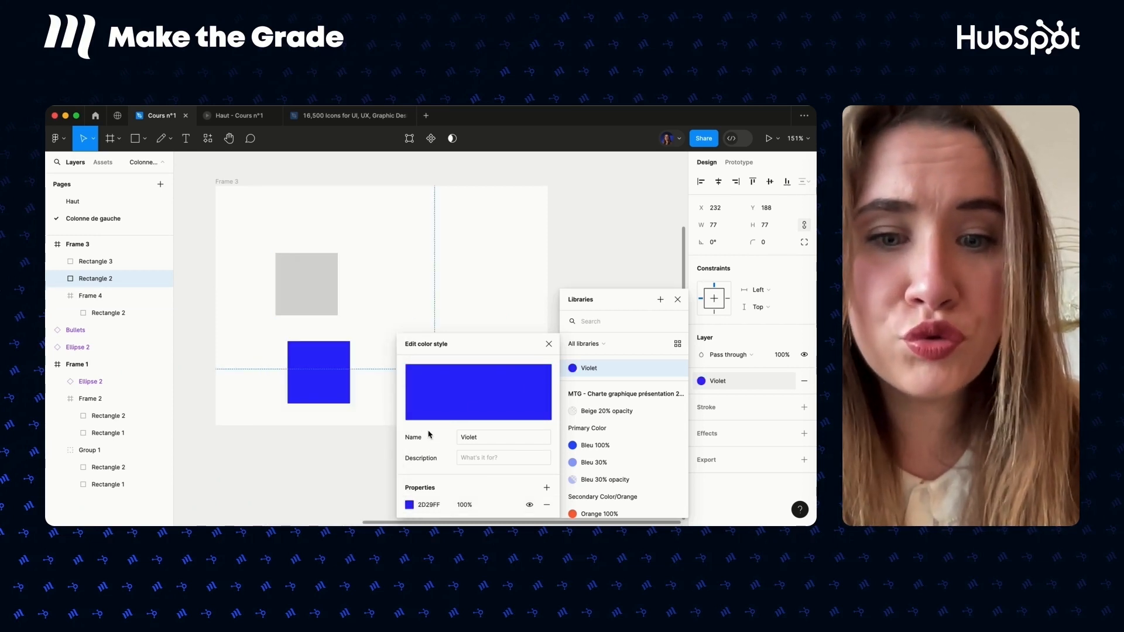
Change the Violet style's colour to pink FF2990, finish editing the style and clear the selection.
left_click(409, 506)
left_click_drag(368, 392, 378, 393)
left_click(388, 218)
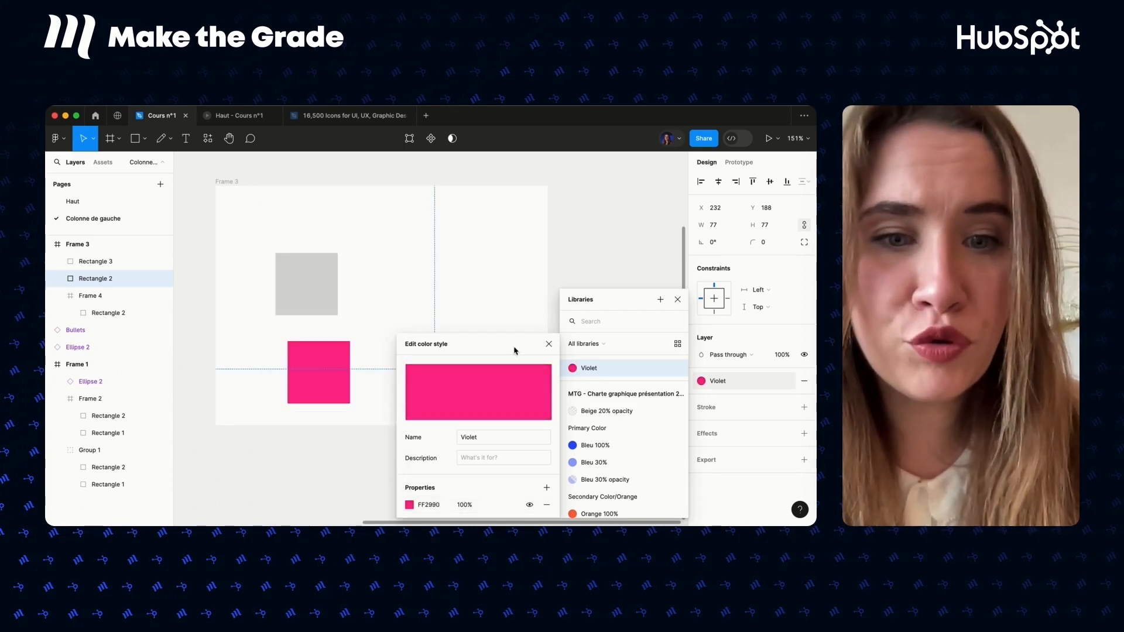
left_click(549, 344)
left_click(499, 318)
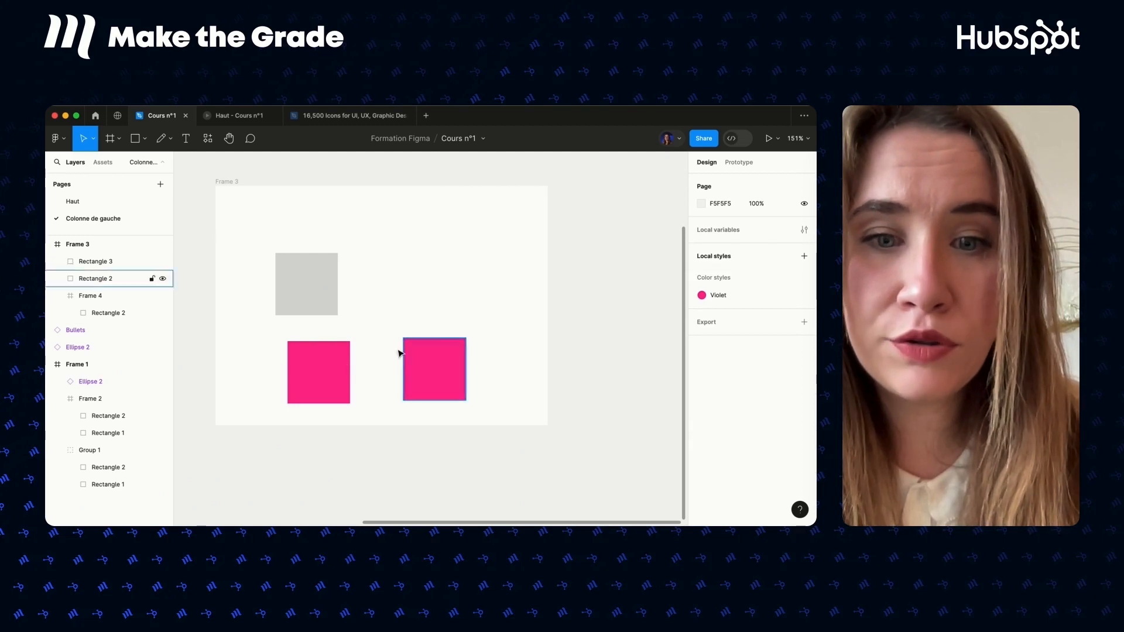
Move the right-hand pink square up to about X 205, Y 71 and detach the Violet style from its fill.
left_click(424, 375)
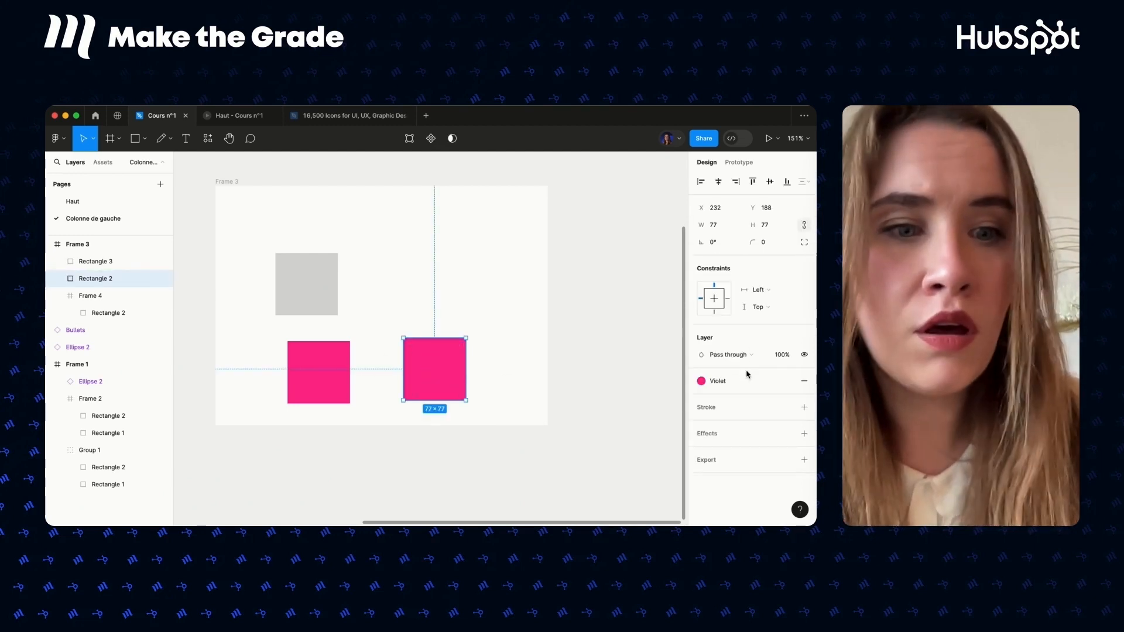
left_click_drag(444, 368, 423, 272)
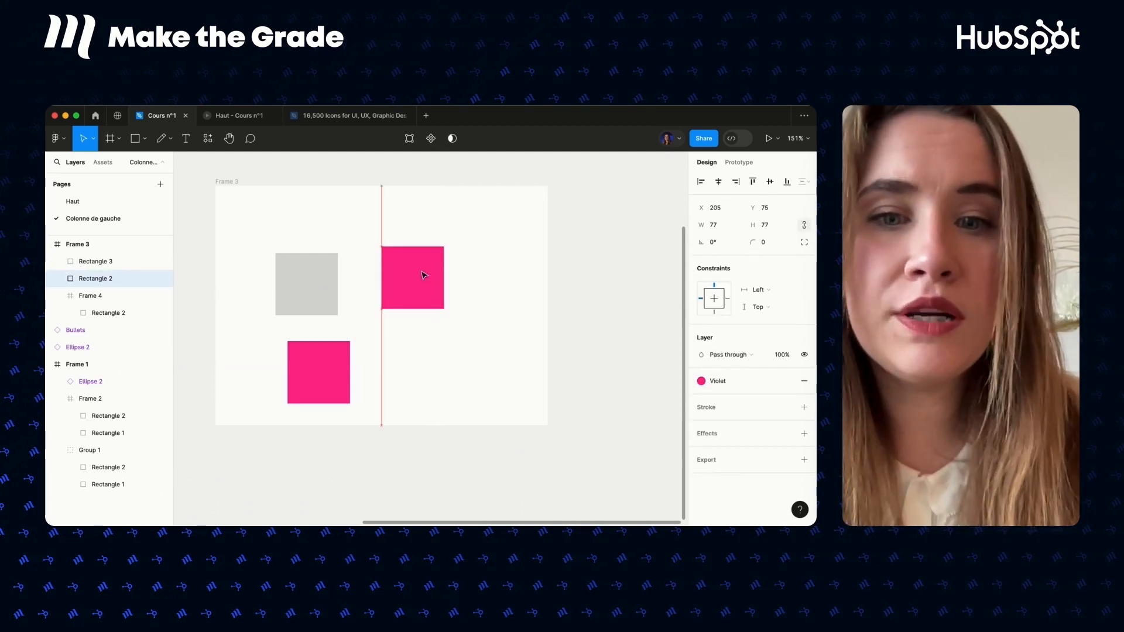
left_click(714, 382)
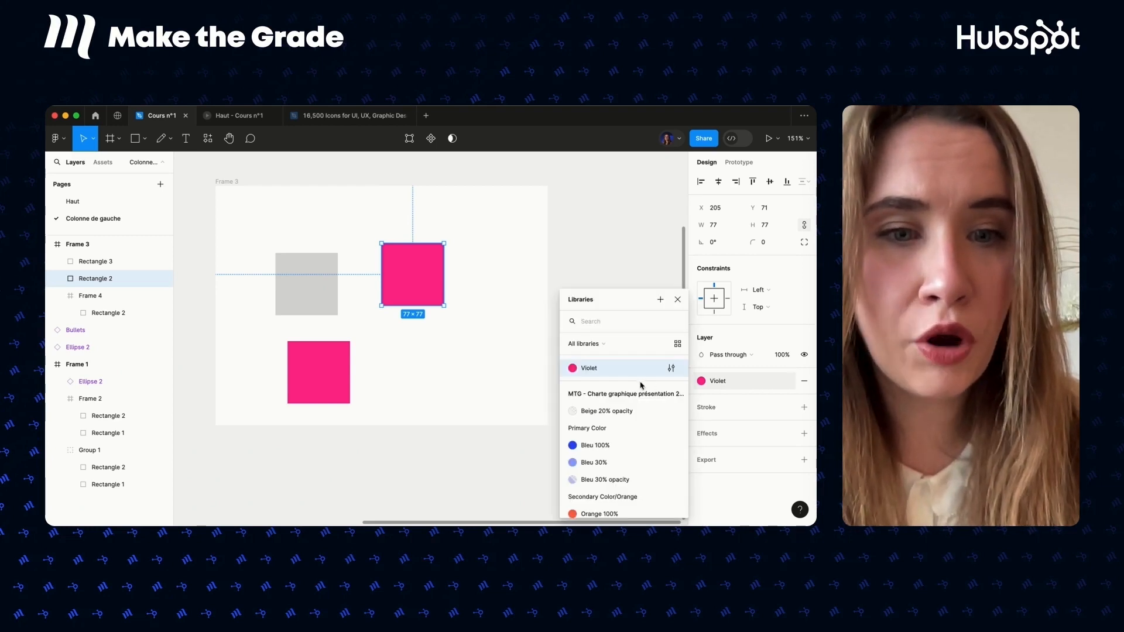
left_click(787, 381)
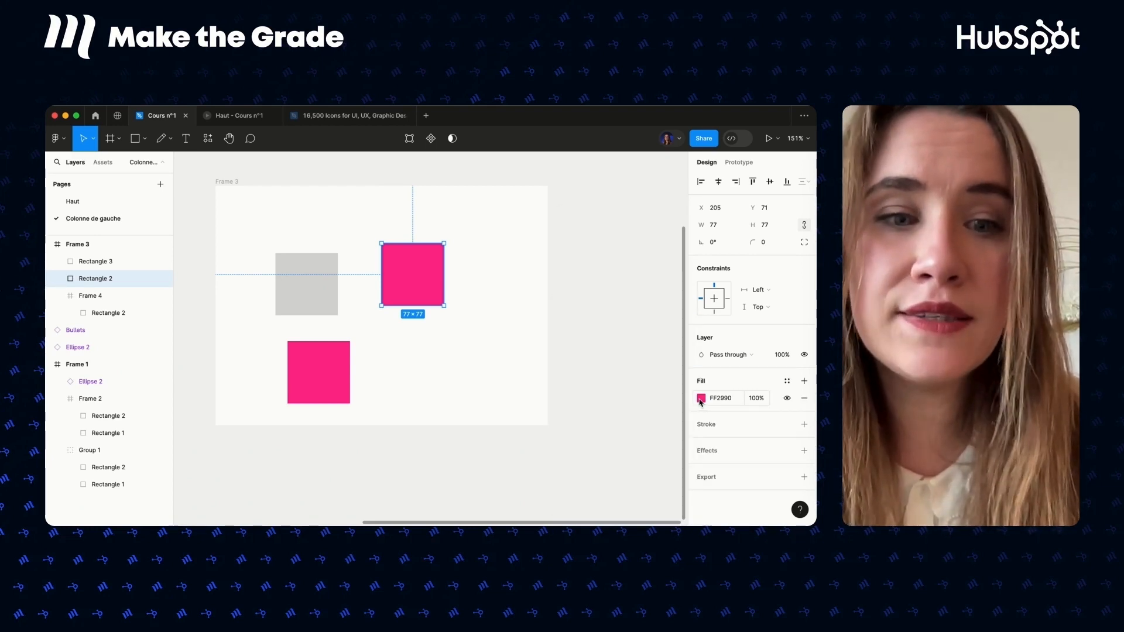
Change the upper pink square's fill to a linear gradient and recolour the gradient's first stop blue-violet.
left_click(700, 399)
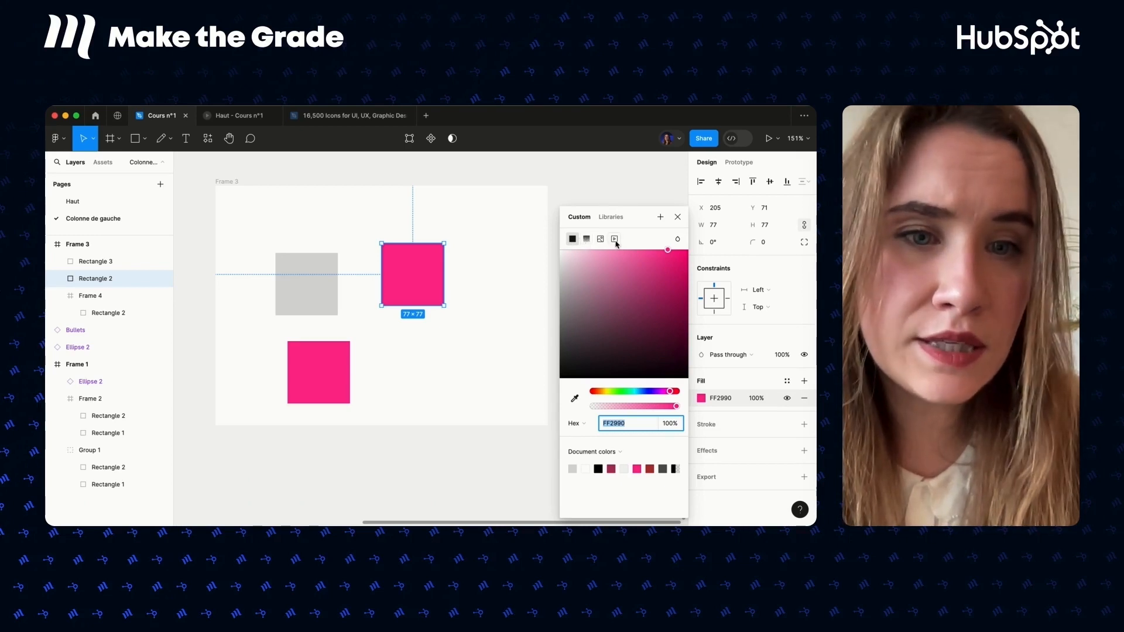
mouse_move(656, 264)
left_mouse_down()
mouse_move(644, 258)
mouse_move(670, 250)
left_mouse_up()
left_click(587, 240)
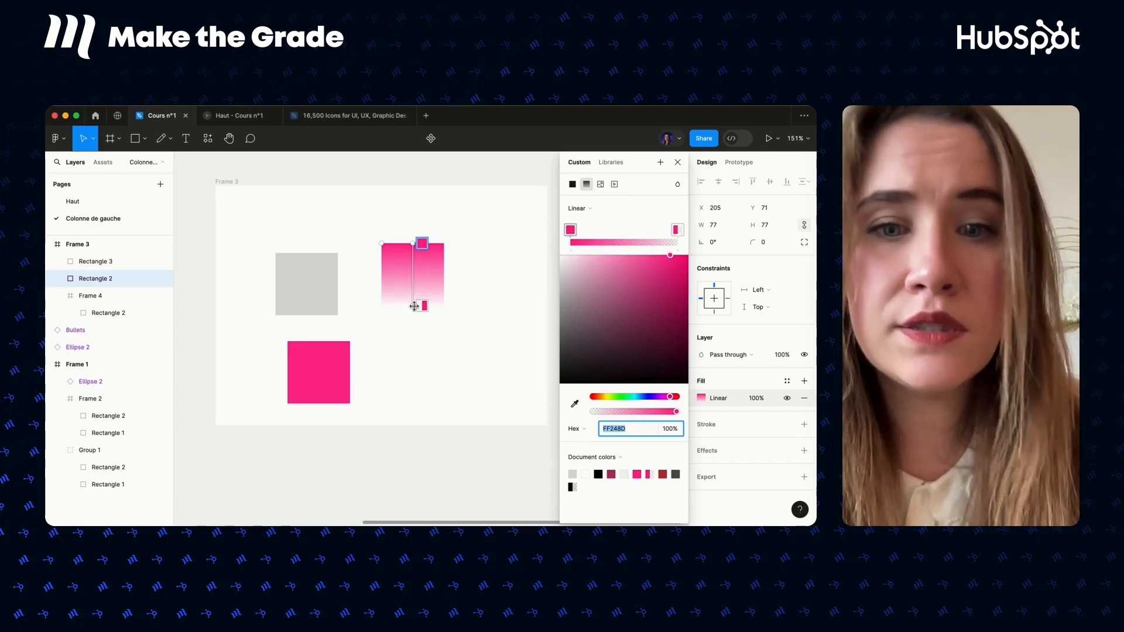
left_click(651, 397)
left_click_drag(666, 271, 661, 258)
Set the gradient's end stop to green 24FF6F at 100% opacity.
left_click(680, 230)
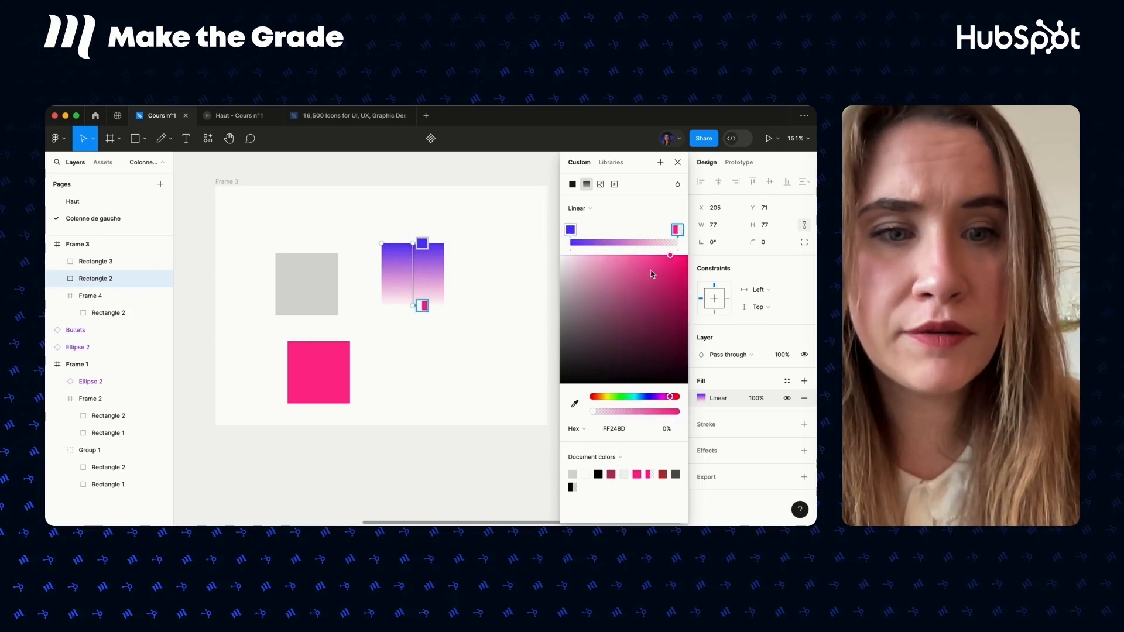
left_click(626, 396)
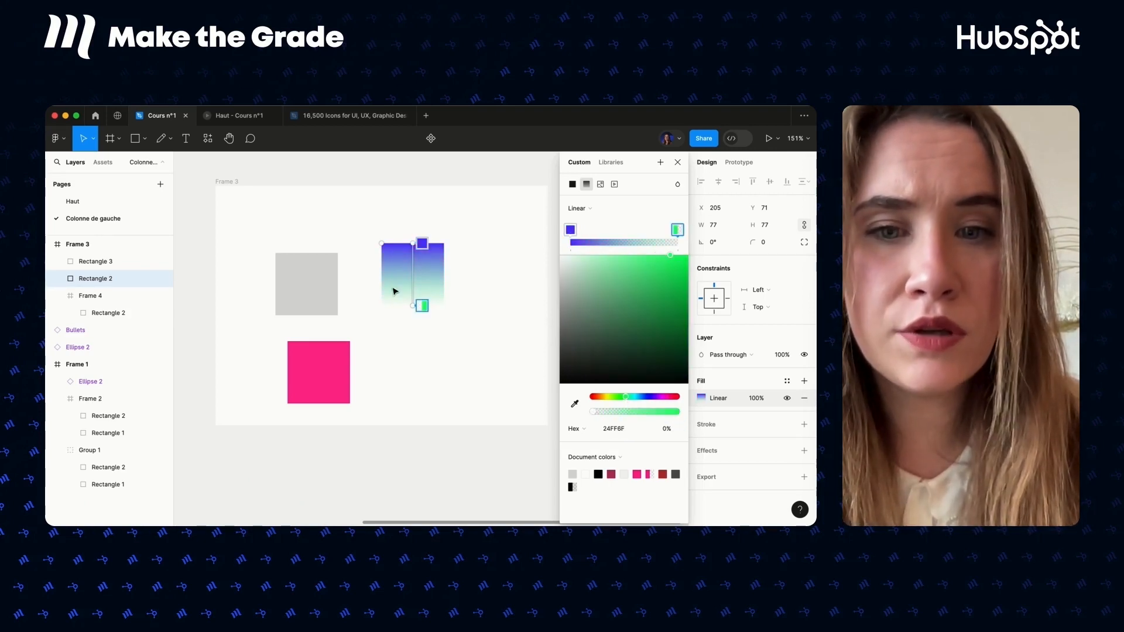
mouse_move(410, 308)
left_mouse_down()
mouse_move(401, 297)
mouse_move(412, 305)
left_mouse_up()
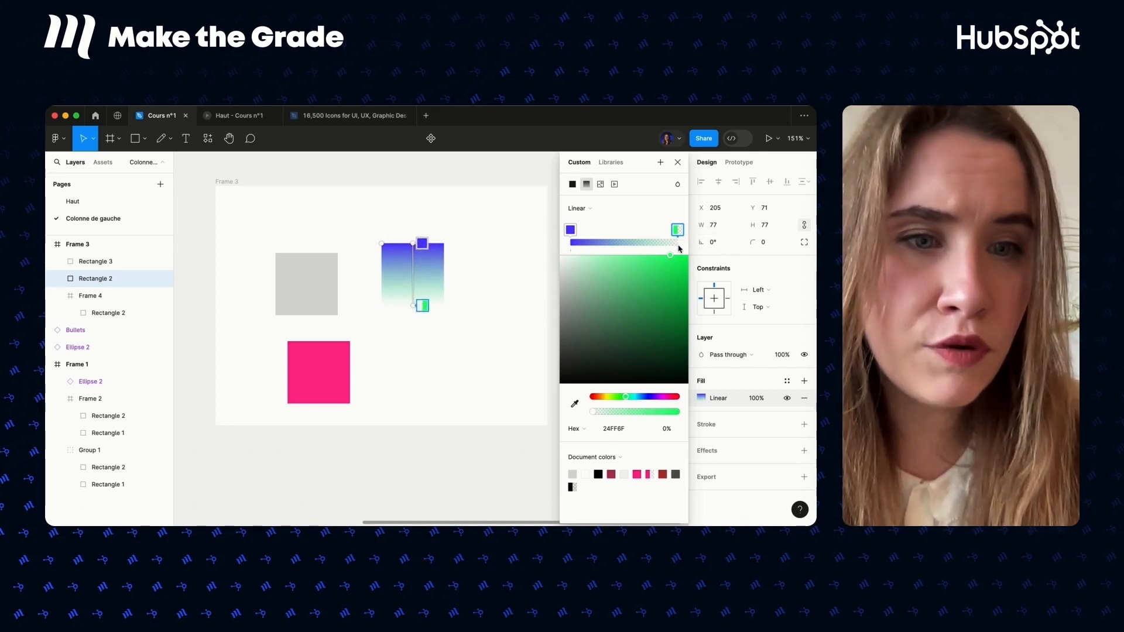
left_click(667, 430)
type("100")
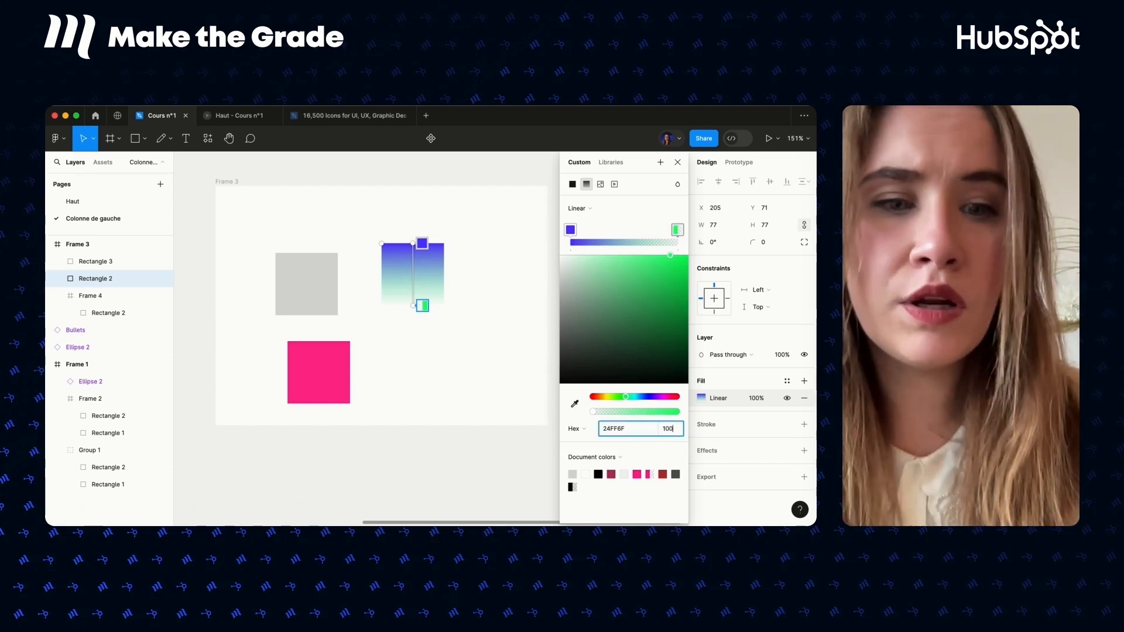
key("Return")
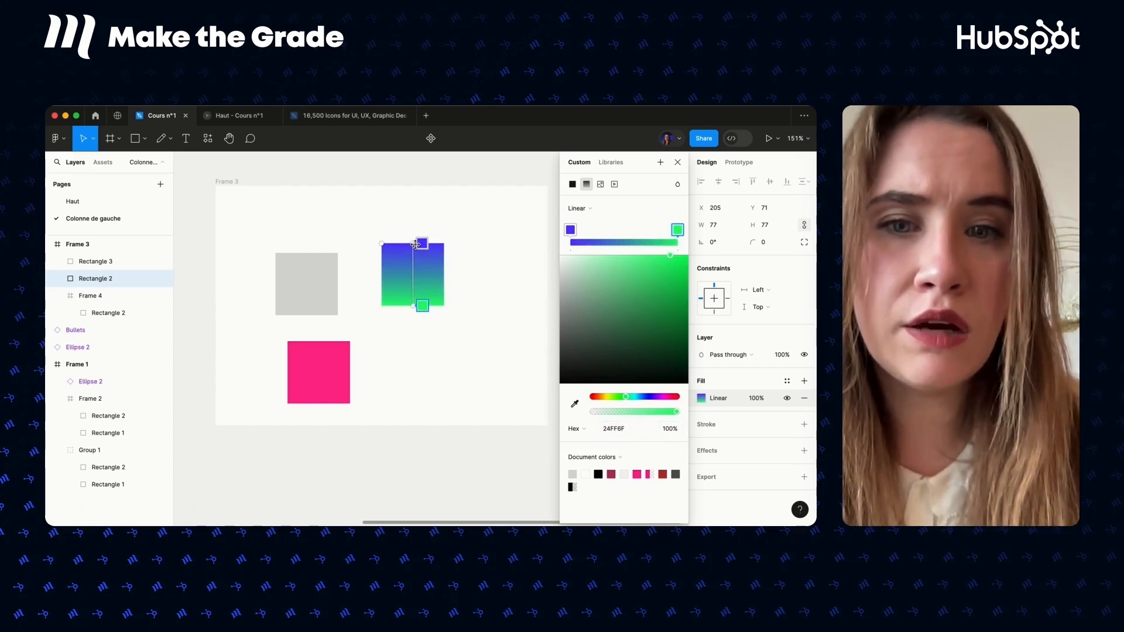
Redirect the gradient to run diagonally from the square's upper-right corner to the middle of its left edge.
left_click_drag(415, 244, 445, 242)
left_click_drag(408, 303, 384, 277)
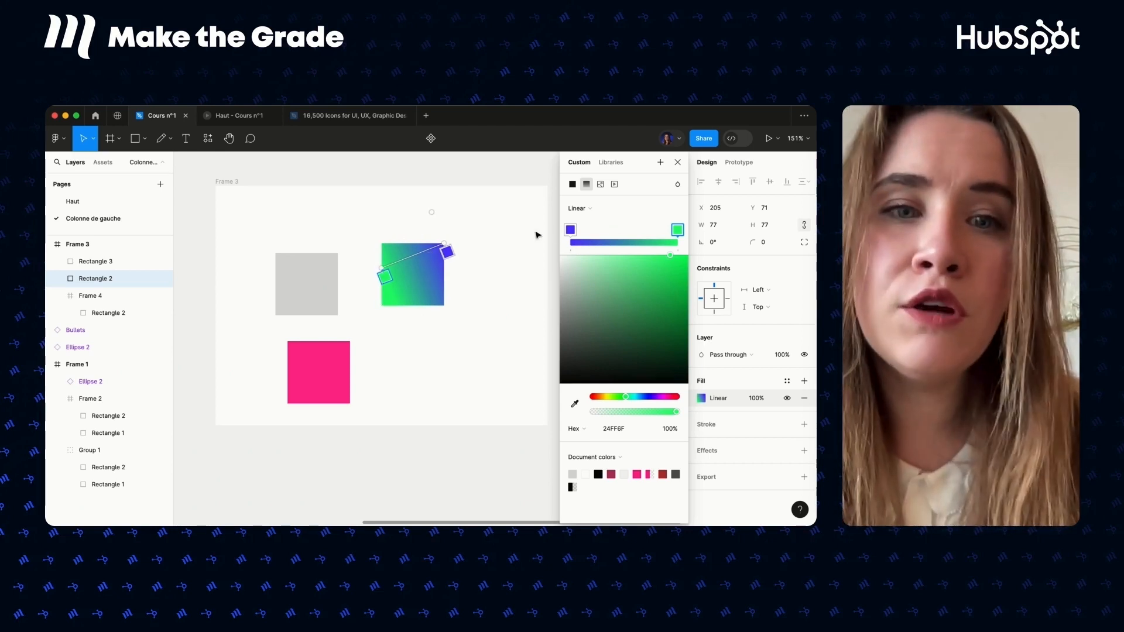
Change the gradient square's fill to an image and widen the shape to 122 × 77.
left_click(599, 184)
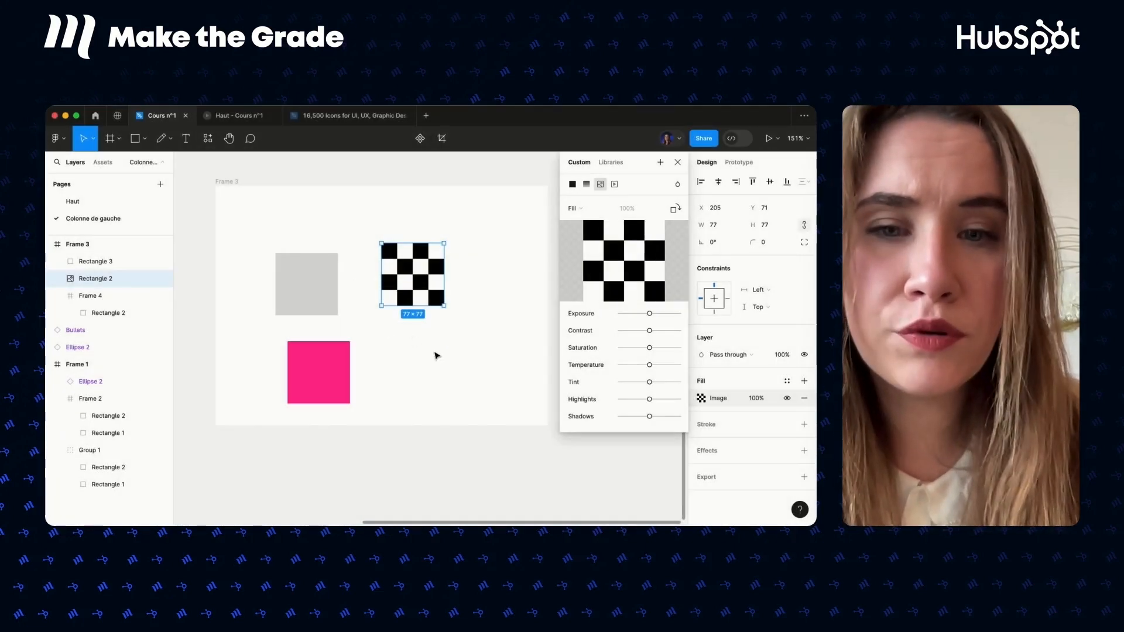
left_click_drag(443, 296, 480, 293)
Try a video fill on the rectangle, then return to an image fill showing the office photo.
left_click(615, 185)
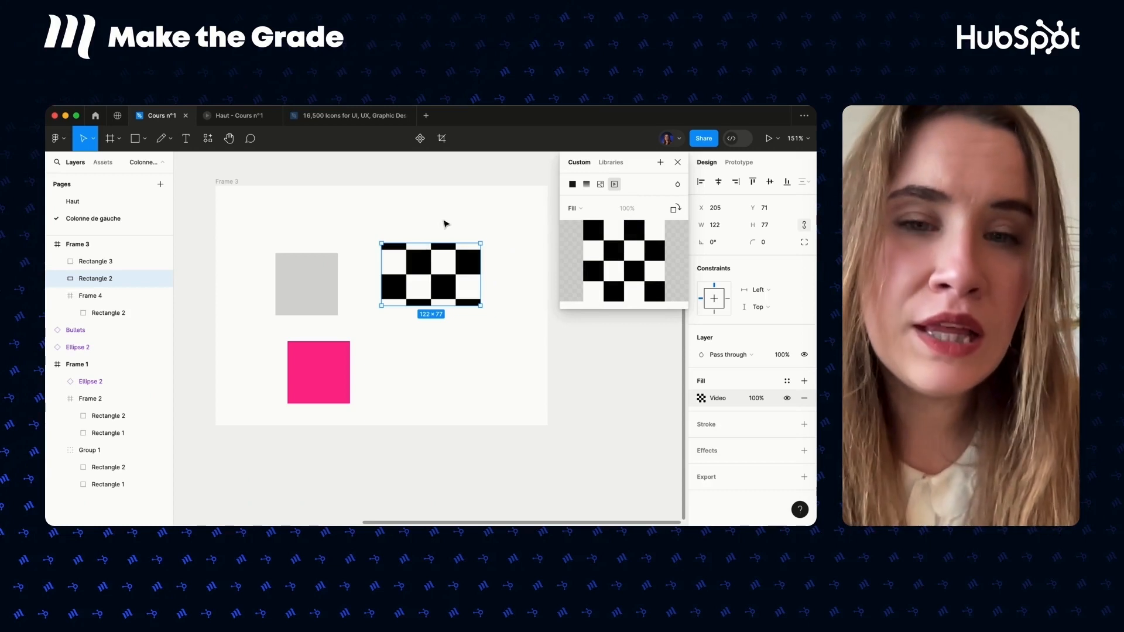
key("super+z")
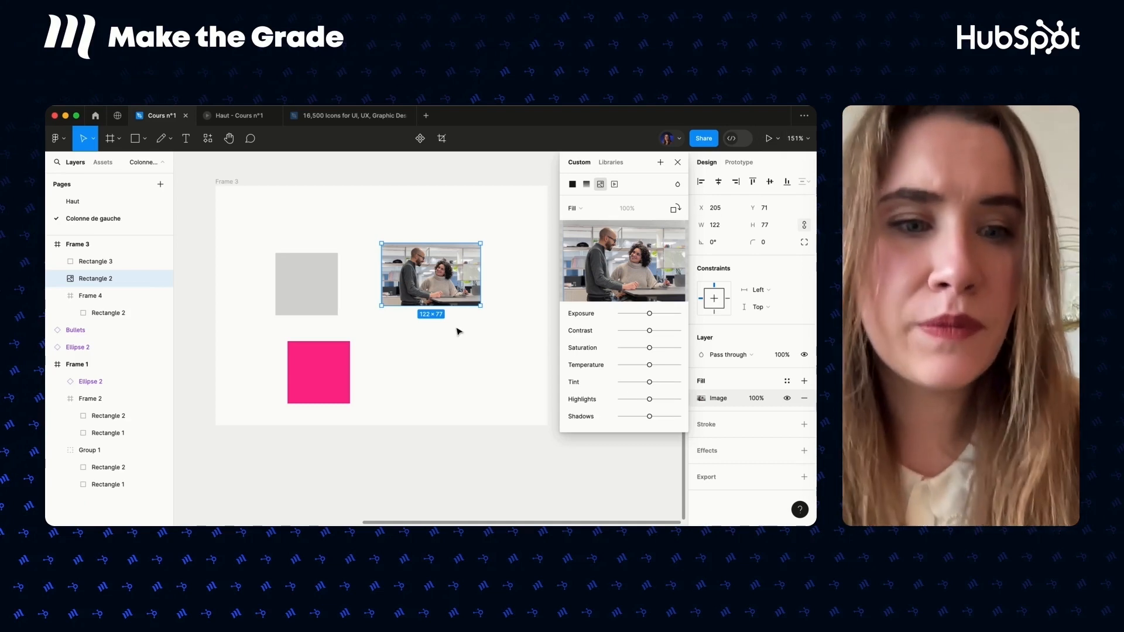
Add a stroke to the lower pink square.
left_click(384, 334)
left_click(329, 389)
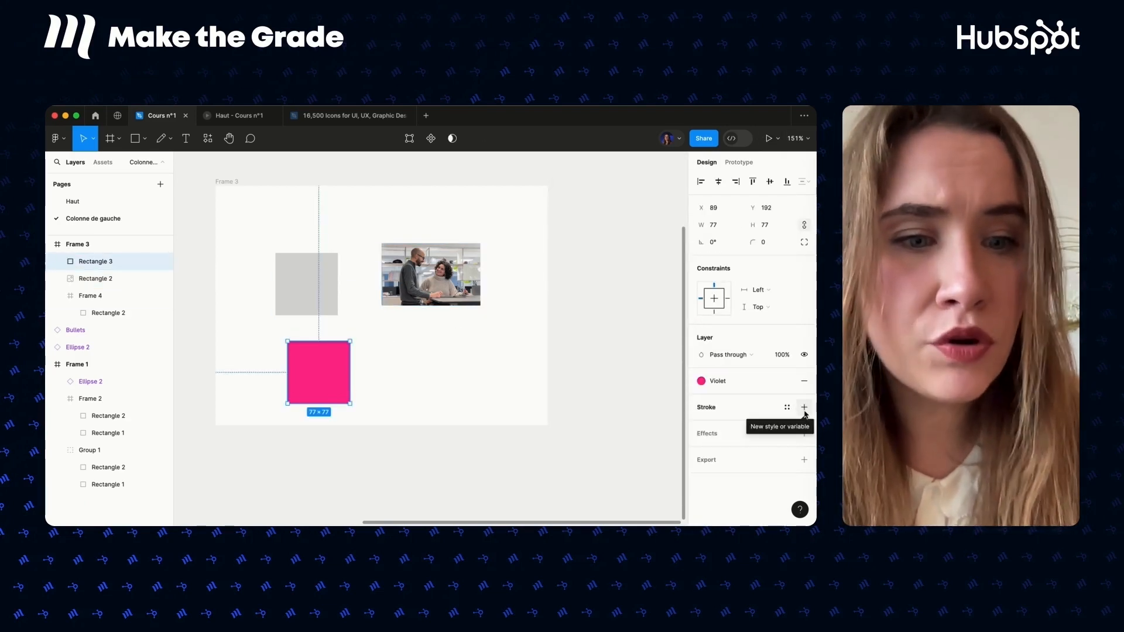
left_click(804, 407)
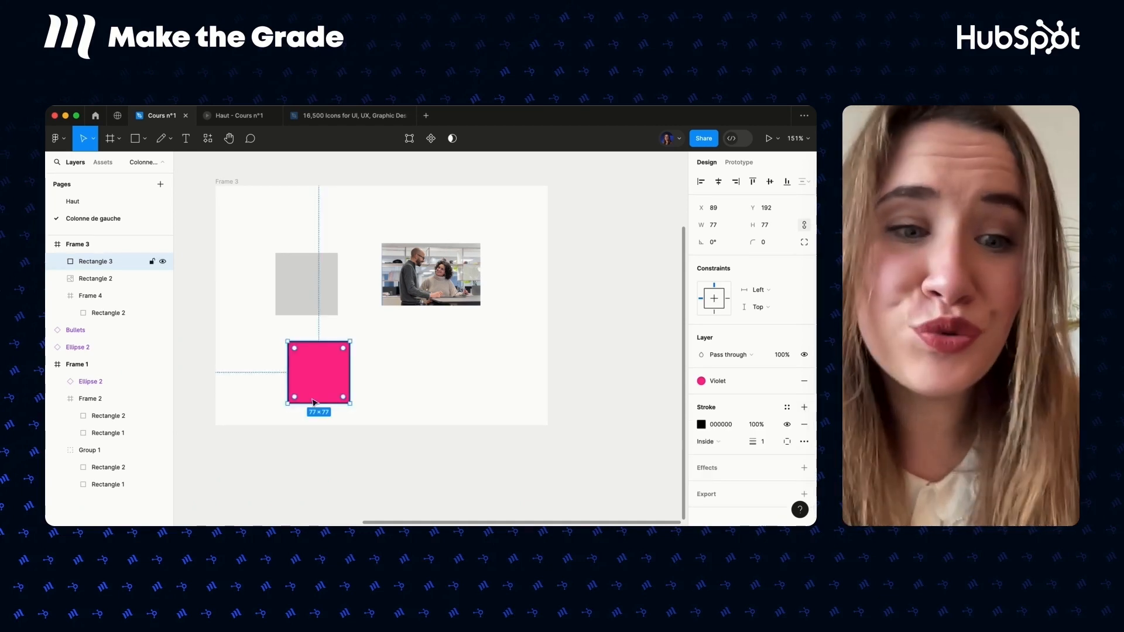
Recolour the pink square's stroke dark grey 484848 and finish editing the colour.
scroll(314, 402, "up", 5)
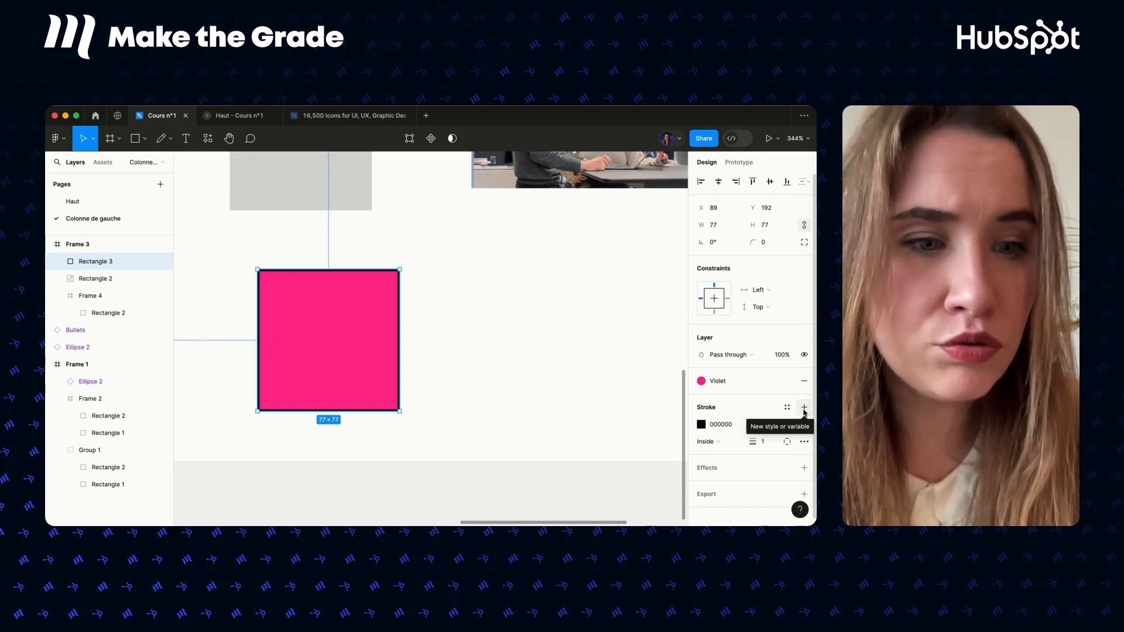
left_click(700, 424)
left_click_drag(666, 296, 649, 247)
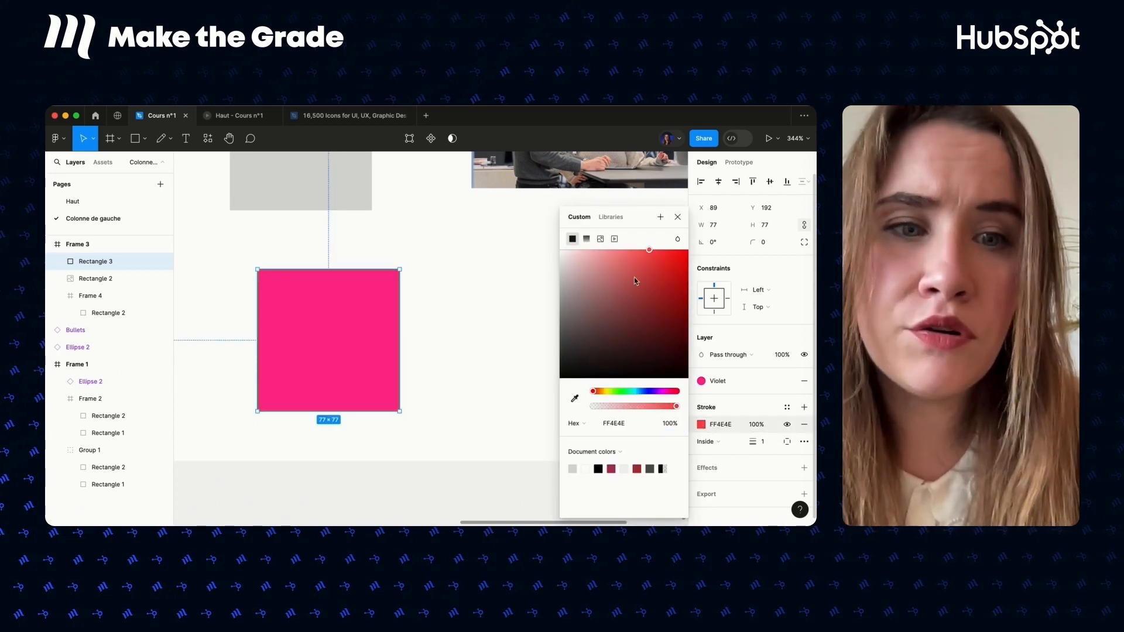
mouse_move(625, 327)
left_mouse_down()
mouse_move(572, 296)
mouse_move(521, 346)
left_mouse_up()
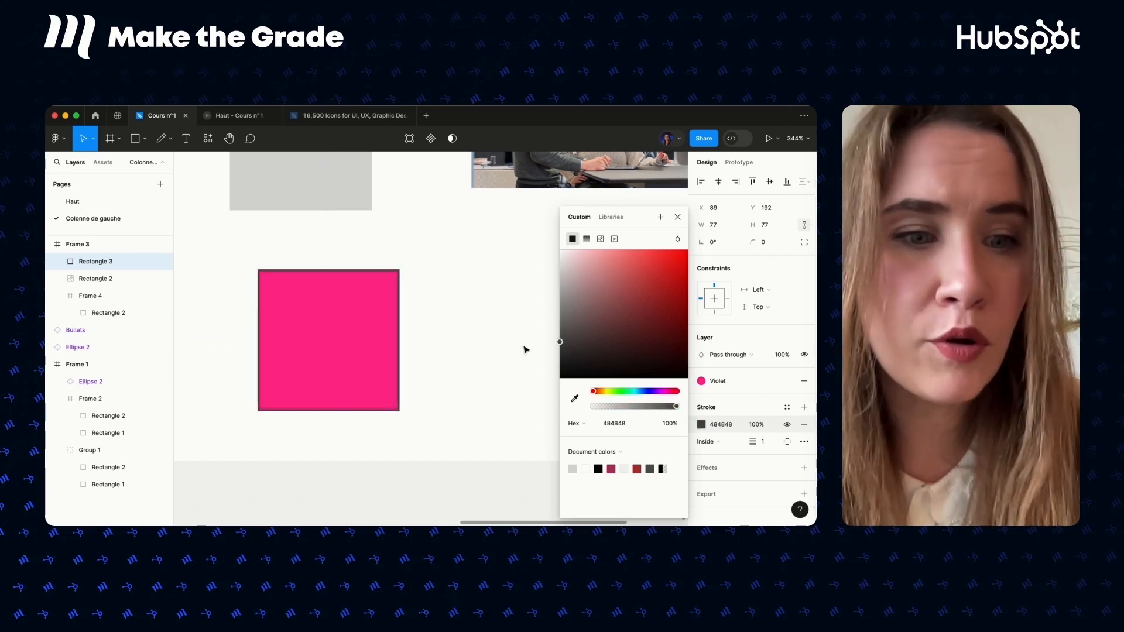
left_click(764, 401)
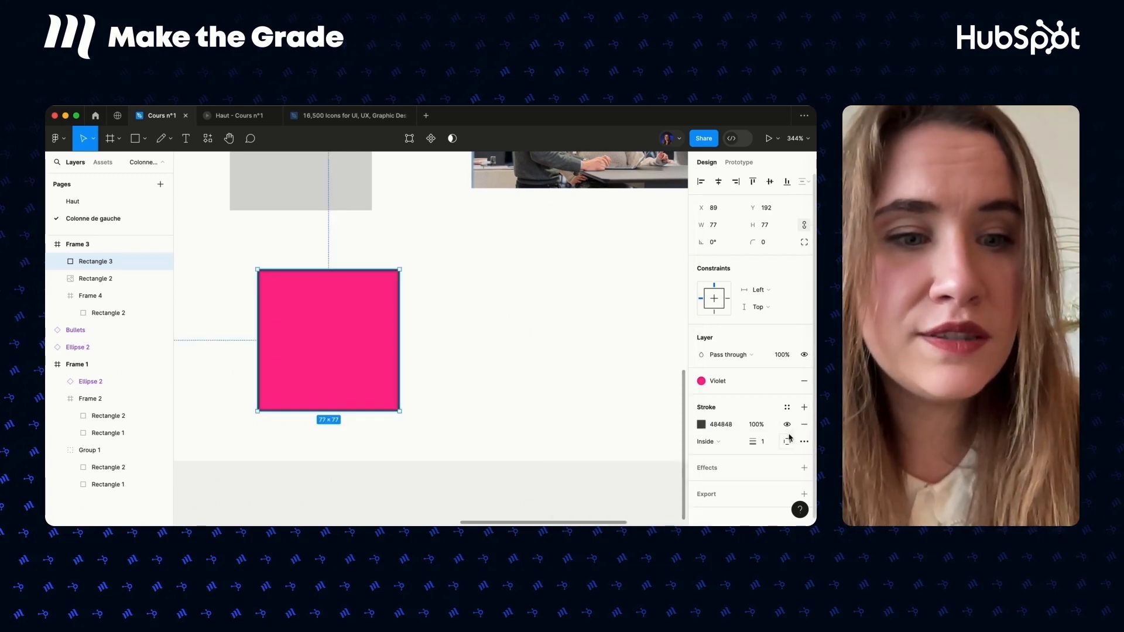
Detach the Violet style from the square's fill and add a second fill above the pink one.
left_click(786, 380)
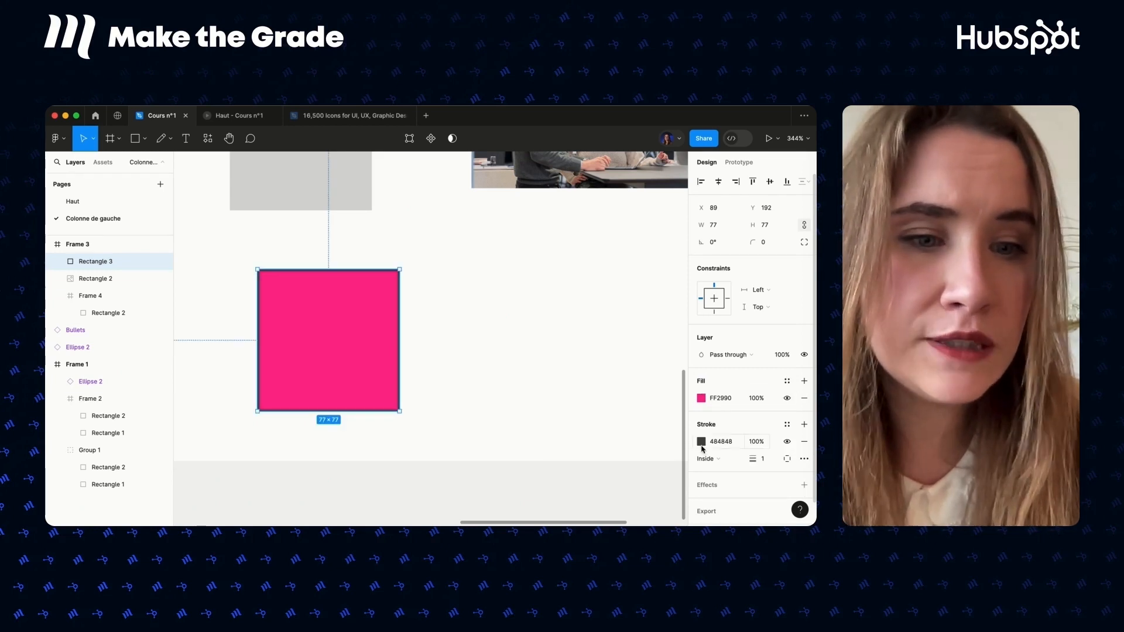
left_click(804, 380)
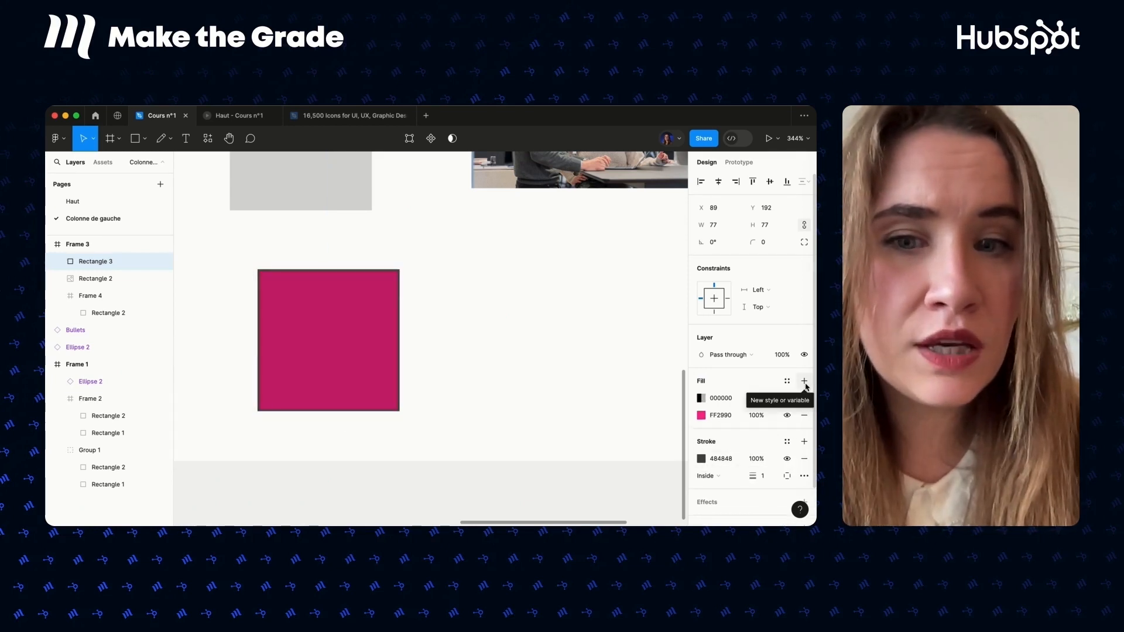
Stack three more black fills on the square and undo those three additions.
left_click(805, 381)
left_click(805, 381)
left_click(805, 381)
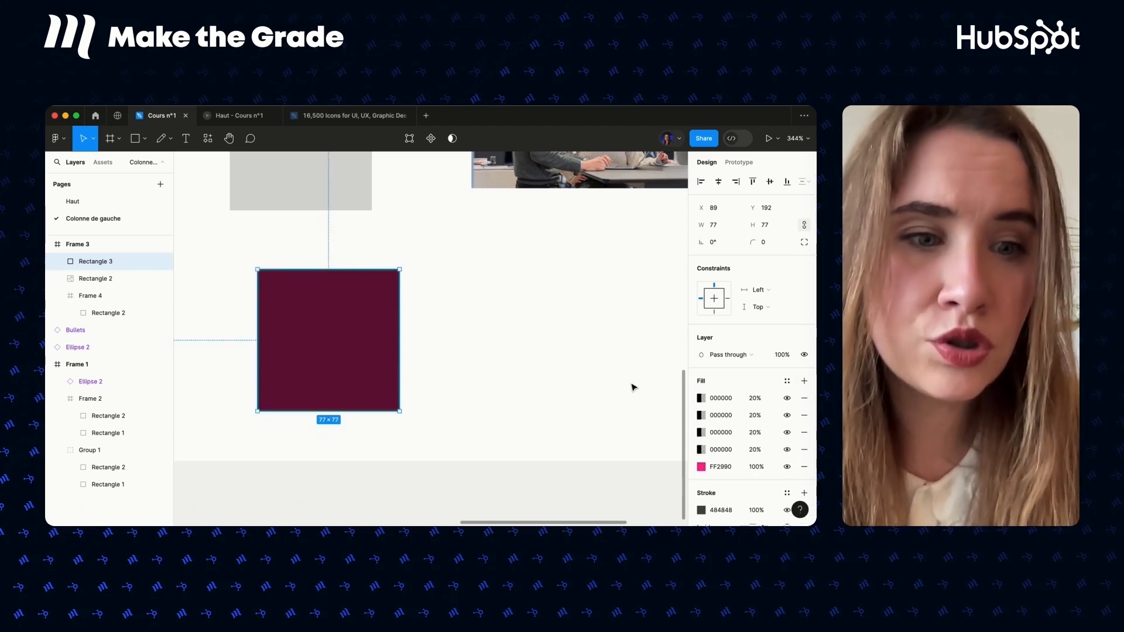
key("super+z")
key("super+z")
key("super+z")
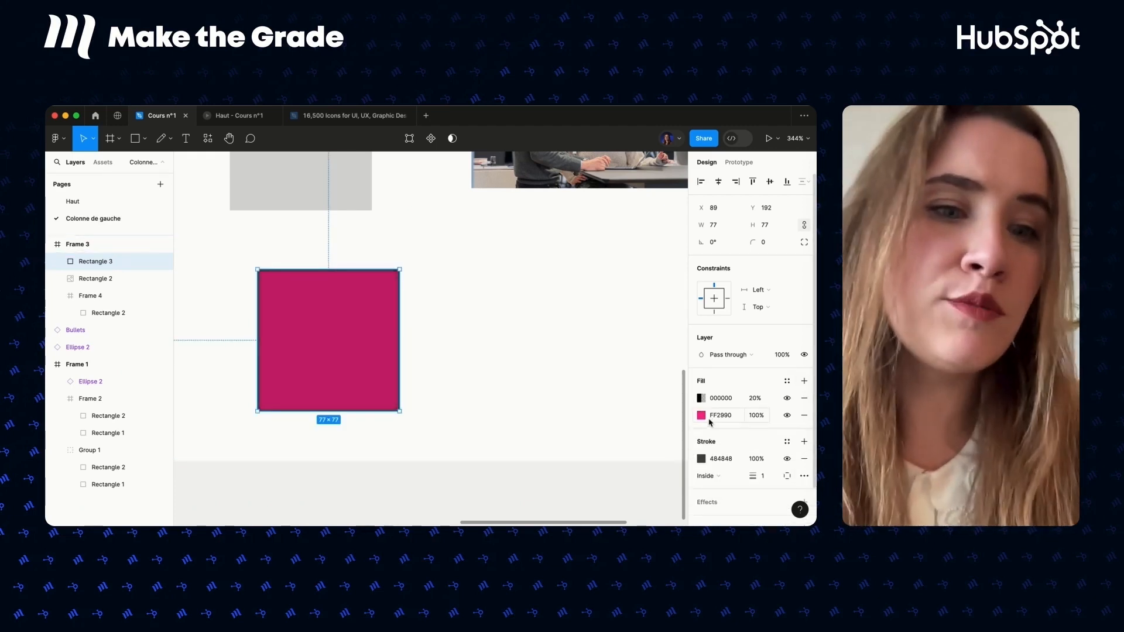
Change the square's black upper fill to a linear gradient and recolour its first stop bright blue.
left_click(701, 399)
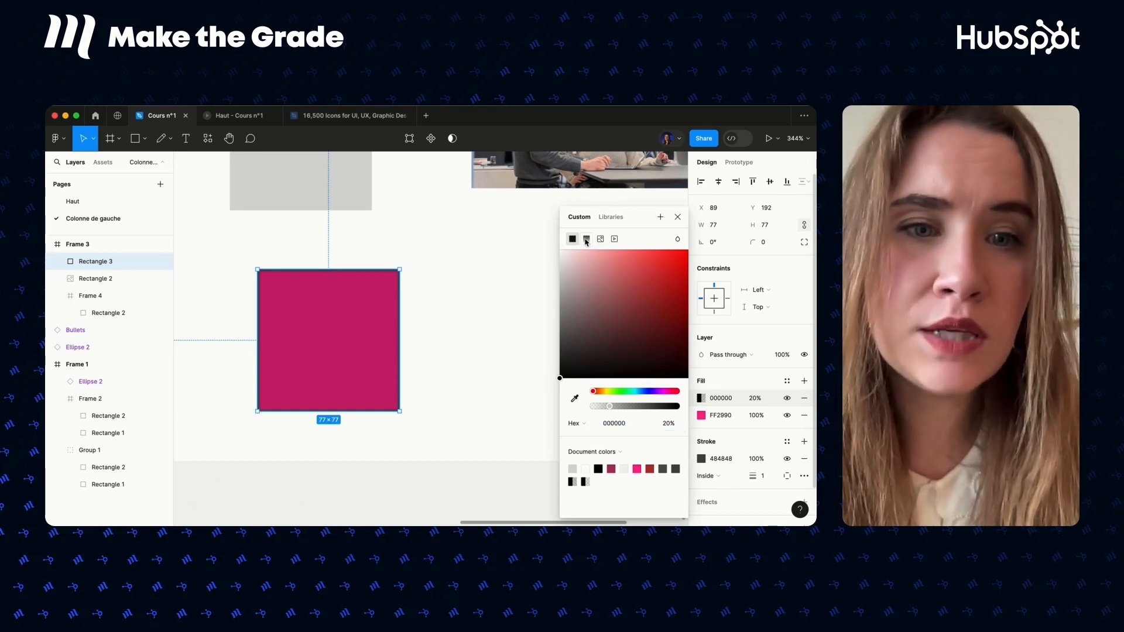
left_click(587, 239)
left_click(650, 397)
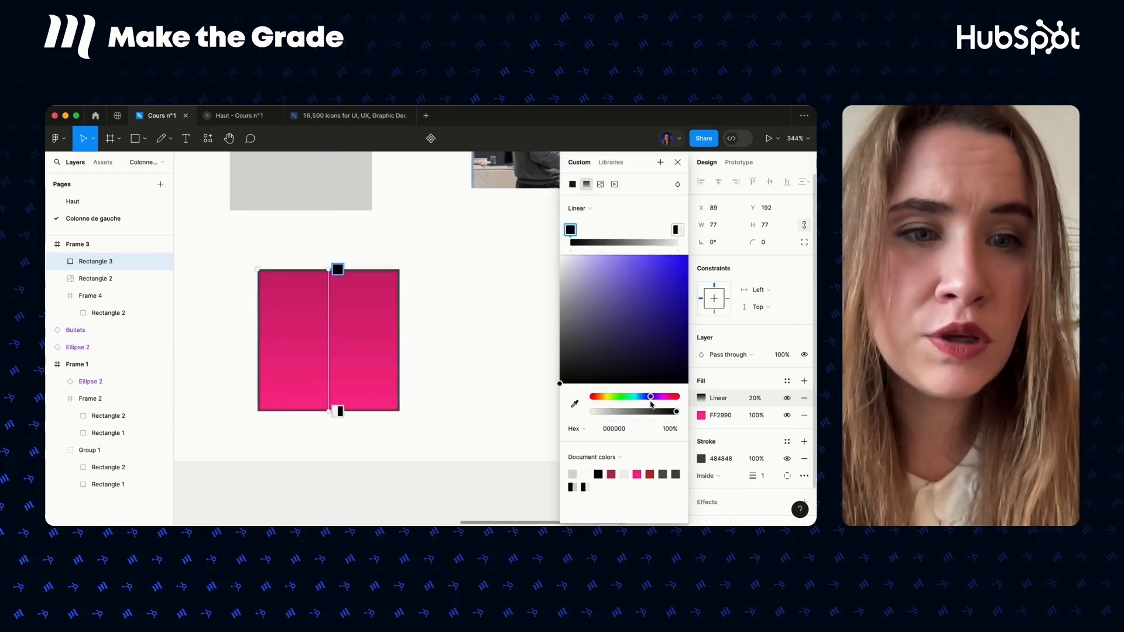
left_click_drag(690, 280, 691, 254)
Remove the stray gradient stop and recolour the transparent end stop blue 2400FF.
left_click(670, 239)
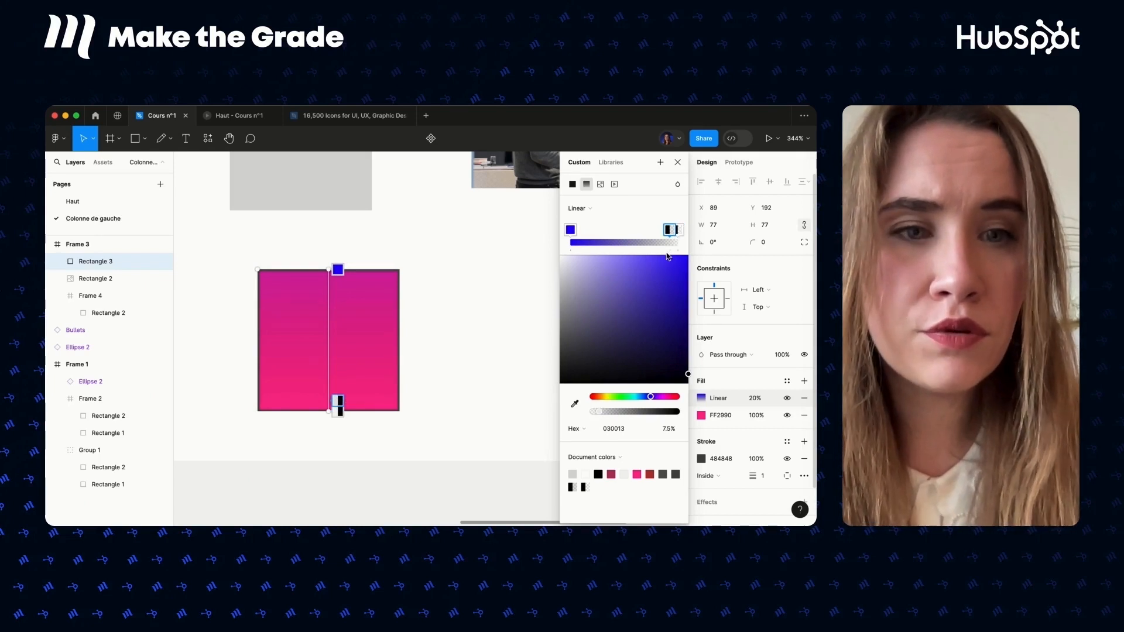
key("BackSpace")
left_click_drag(678, 277, 695, 246)
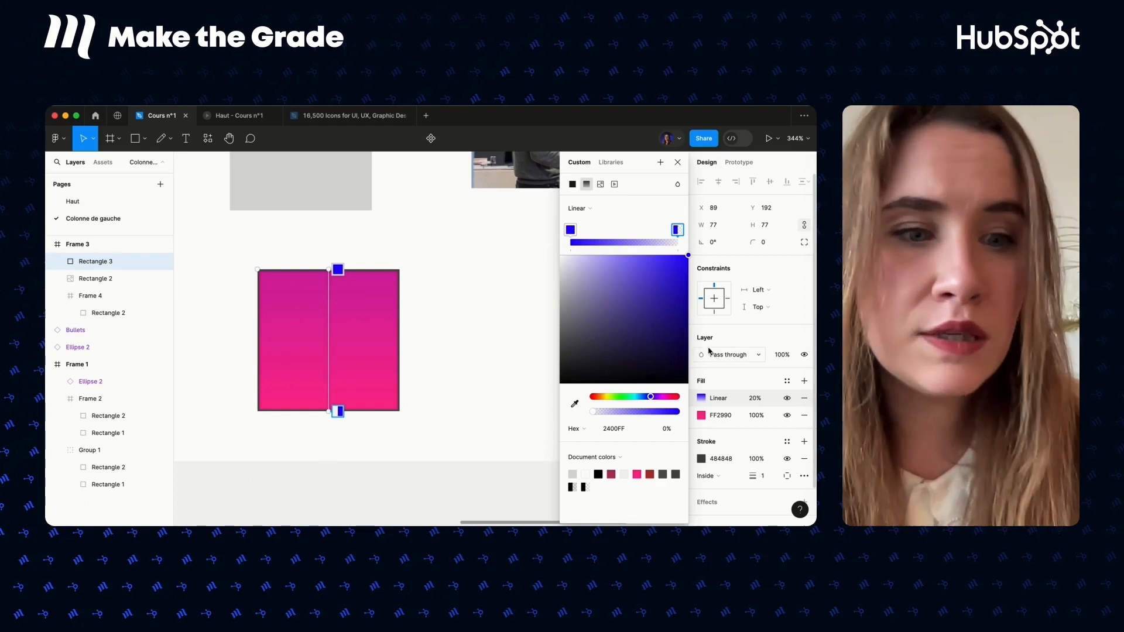
Set the linear gradient fill's opacity to 100% and clear the selection.
left_click(755, 400)
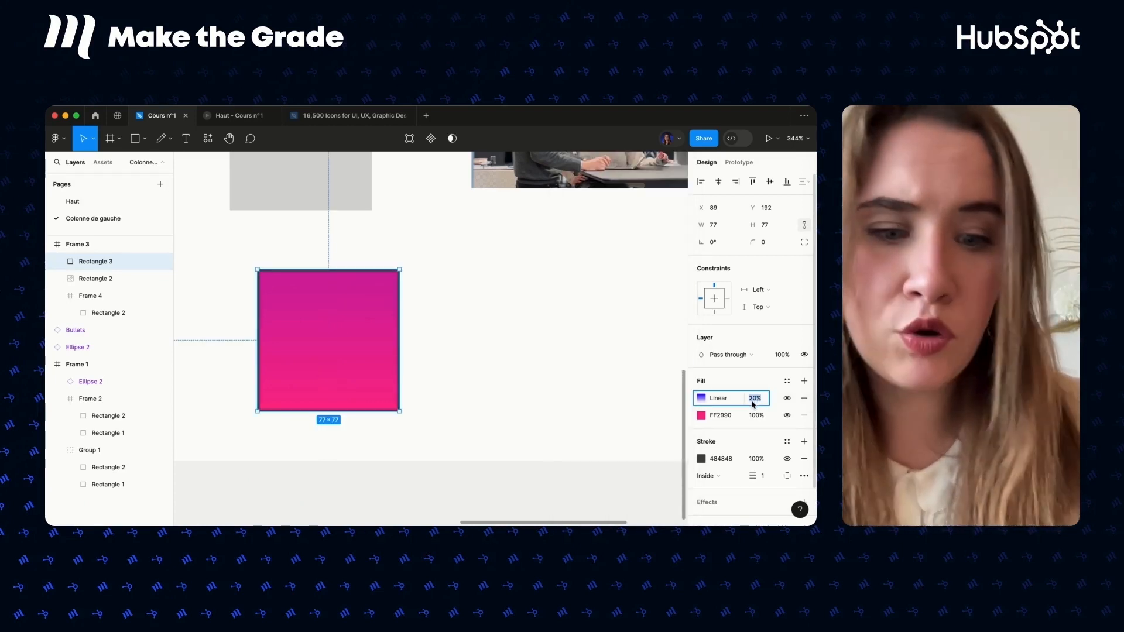
type("100")
key("Return")
left_click(613, 351)
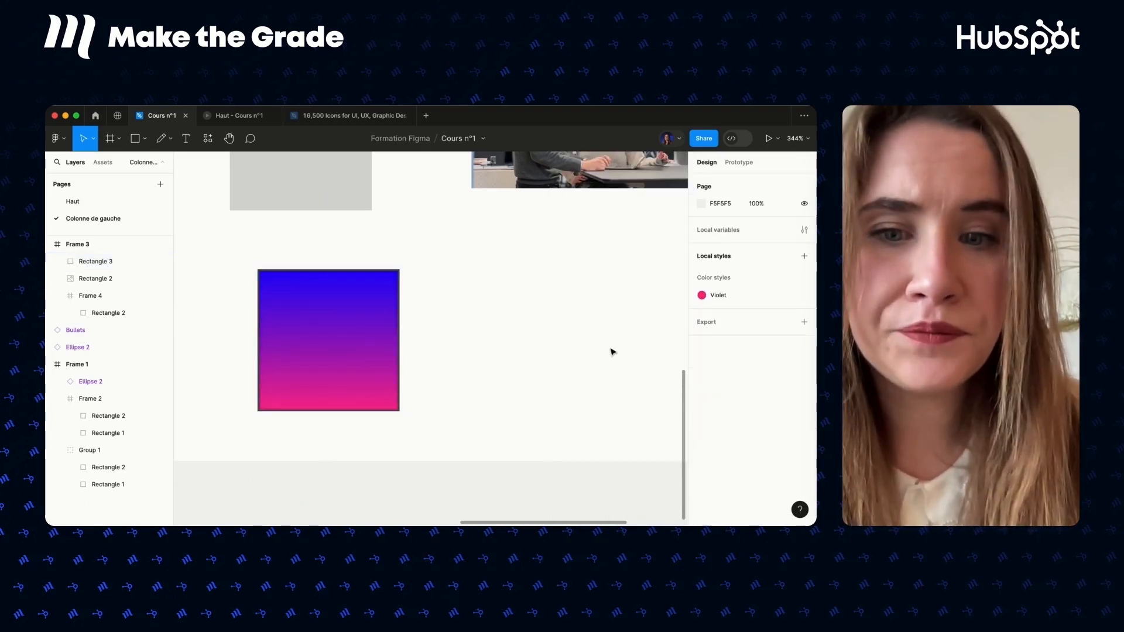
Add a second stroke to the gradient square and colour it red FF0101.
left_click(372, 351)
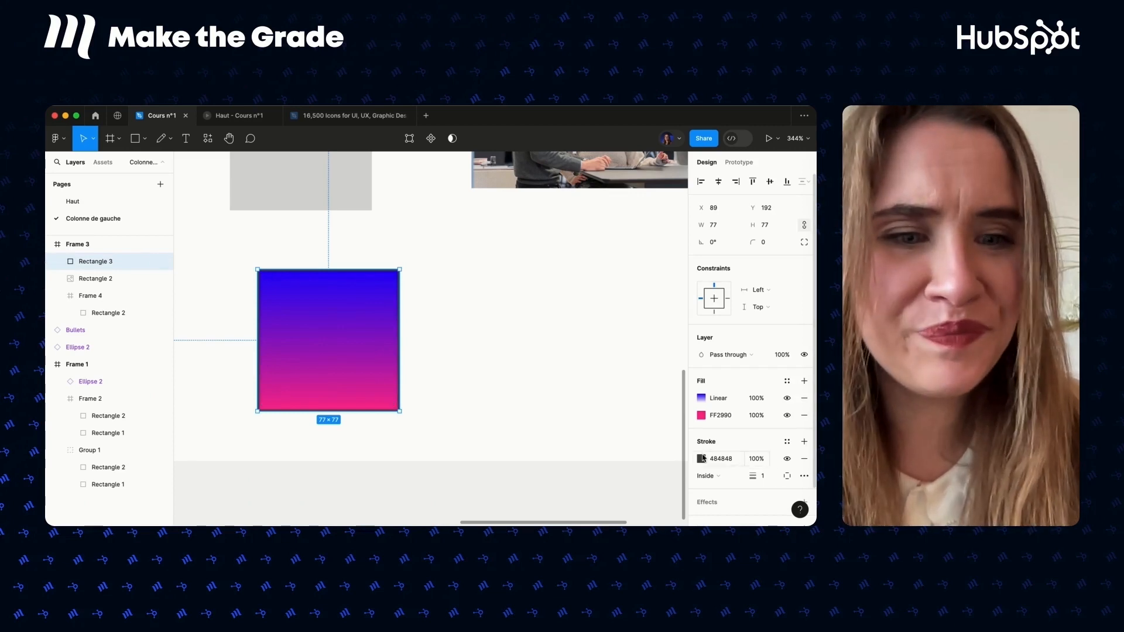
left_click(804, 441)
scroll(585, 441, "down", 2)
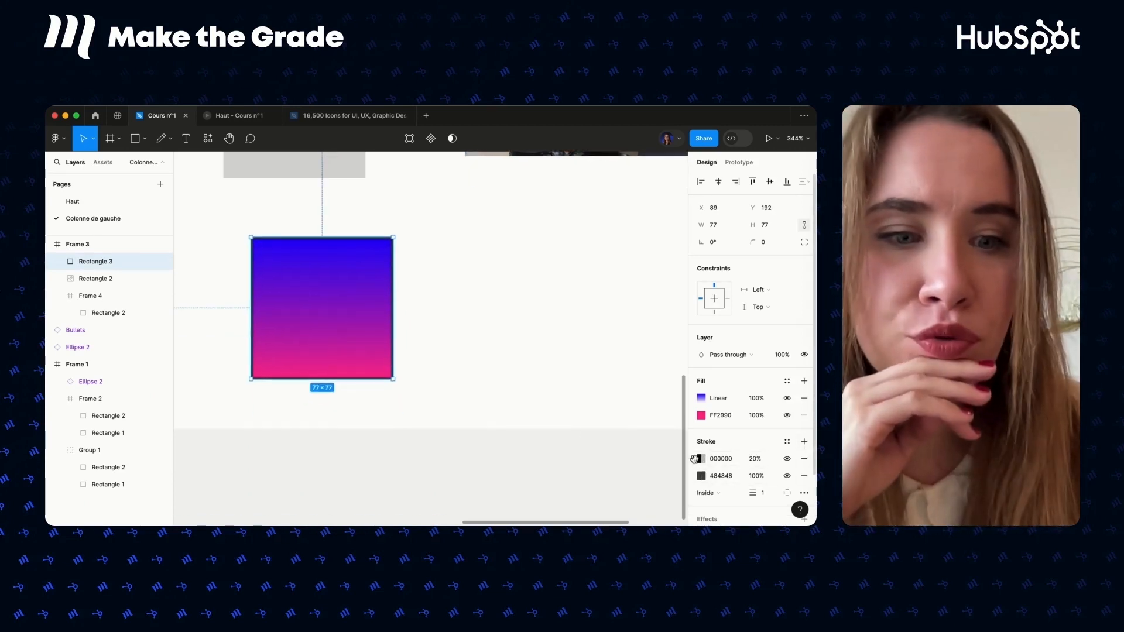
left_click(697, 459)
left_click(687, 250)
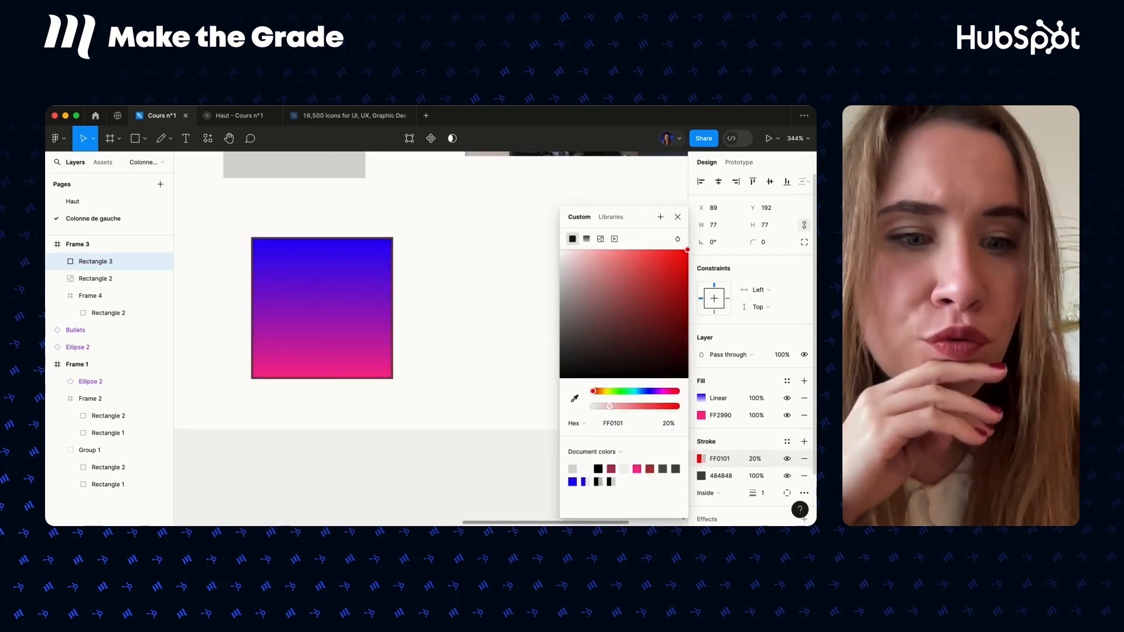
Position the square's strokes outside its edge and set the red stroke's opacity to 100%.
left_click(715, 497)
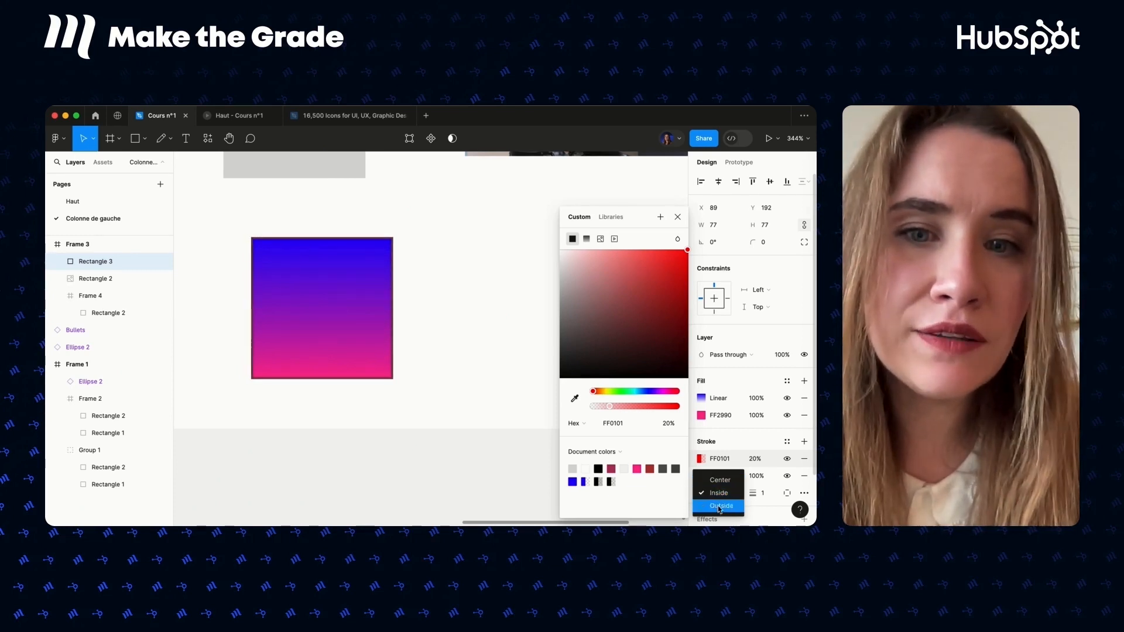
left_click(718, 506)
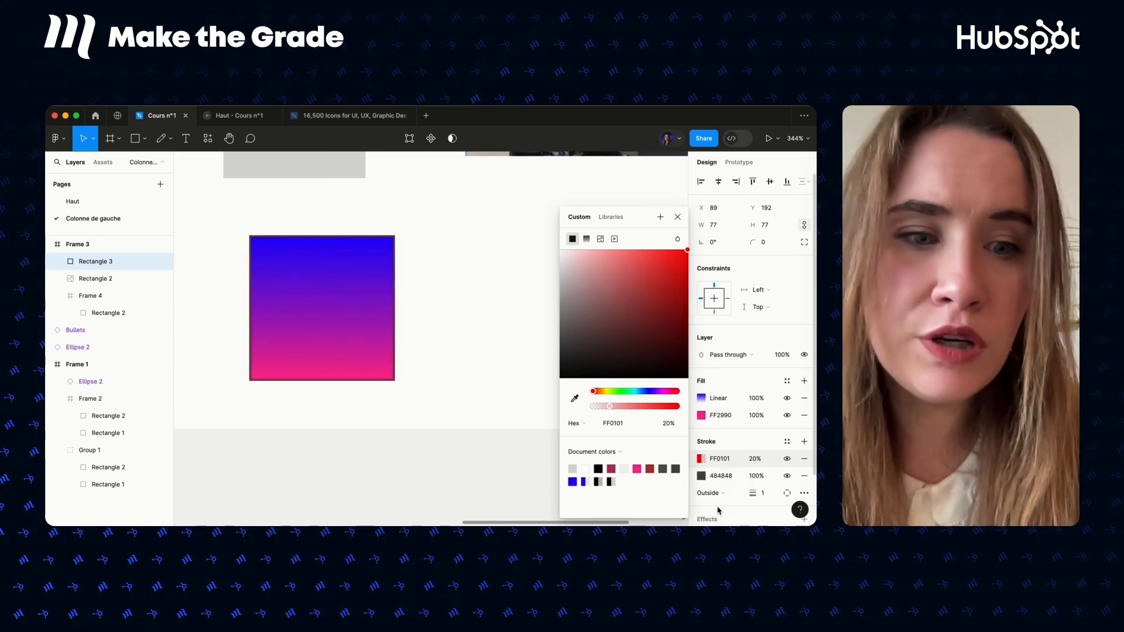
left_click(745, 459)
type("1")
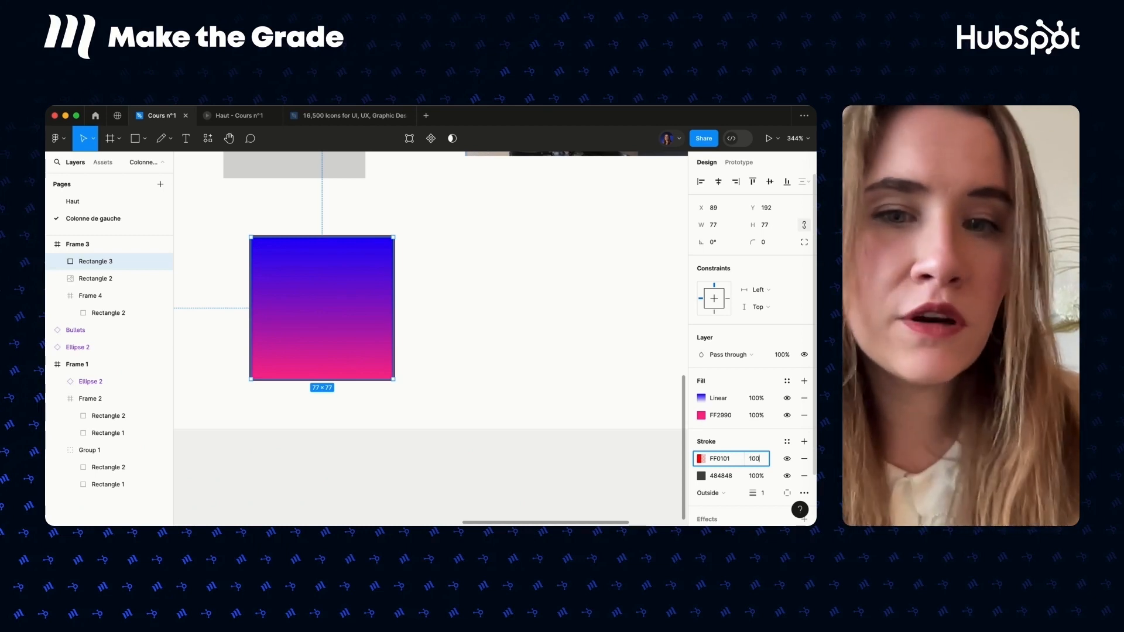
type("00")
key("Return")
Recolour the dark grey stroke white FFFFFF and set the stroke width to 10.
left_click(701, 476)
left_click_drag(607, 302, 522, 229)
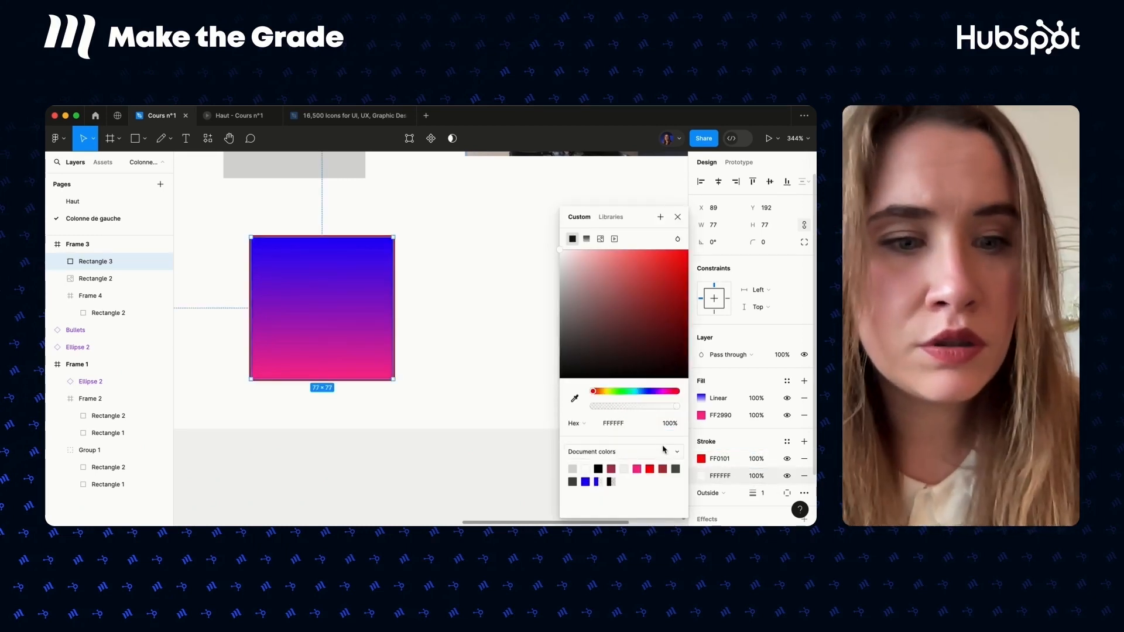
left_click(763, 494)
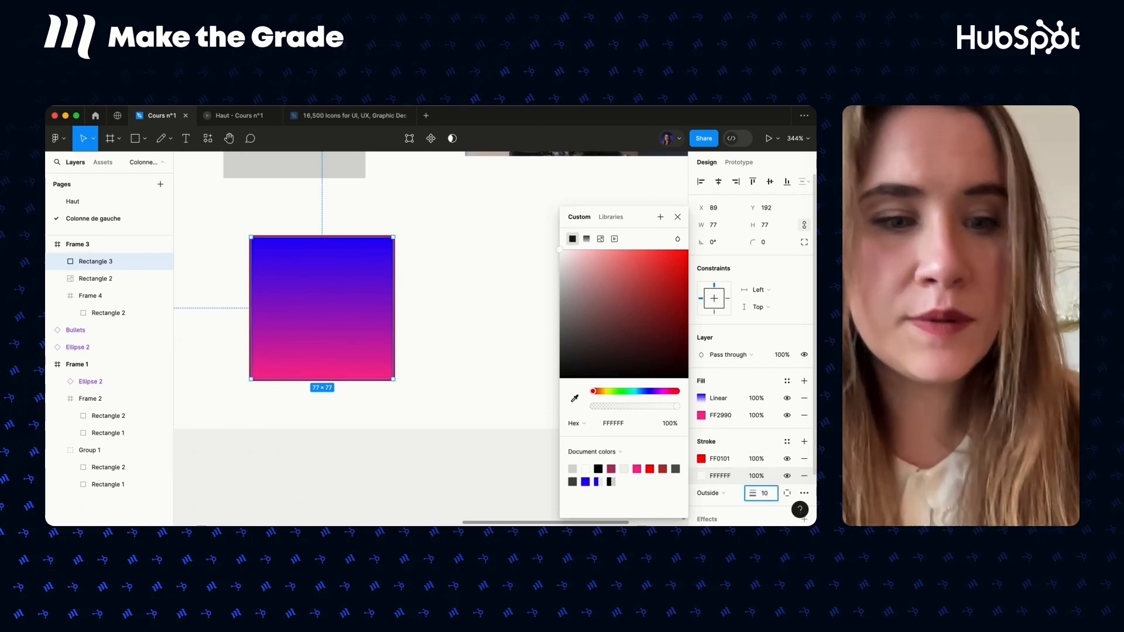
type("0")
key("Return")
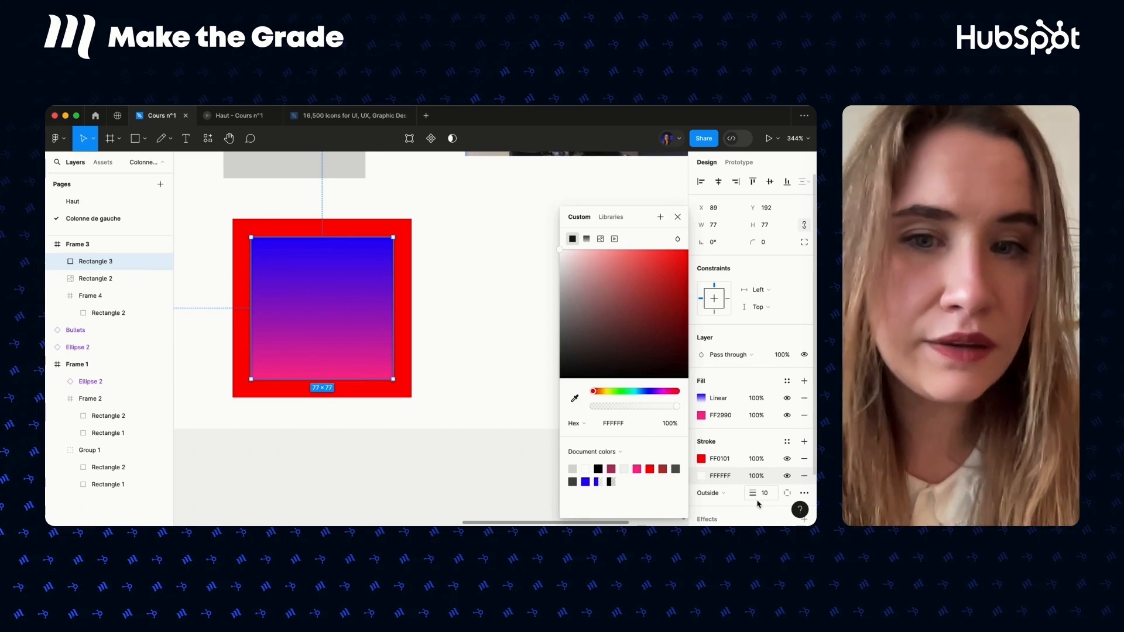
Try the stroke on the square's top side only, then restrict it to the bottom side.
left_click(787, 494)
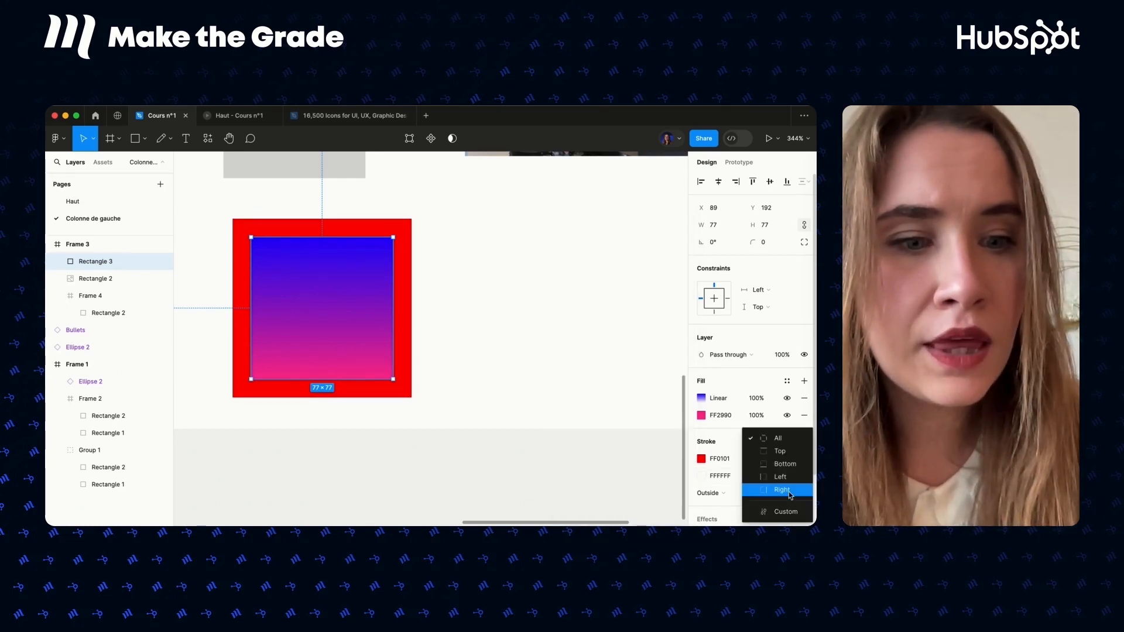
left_click(783, 453)
left_click(784, 496)
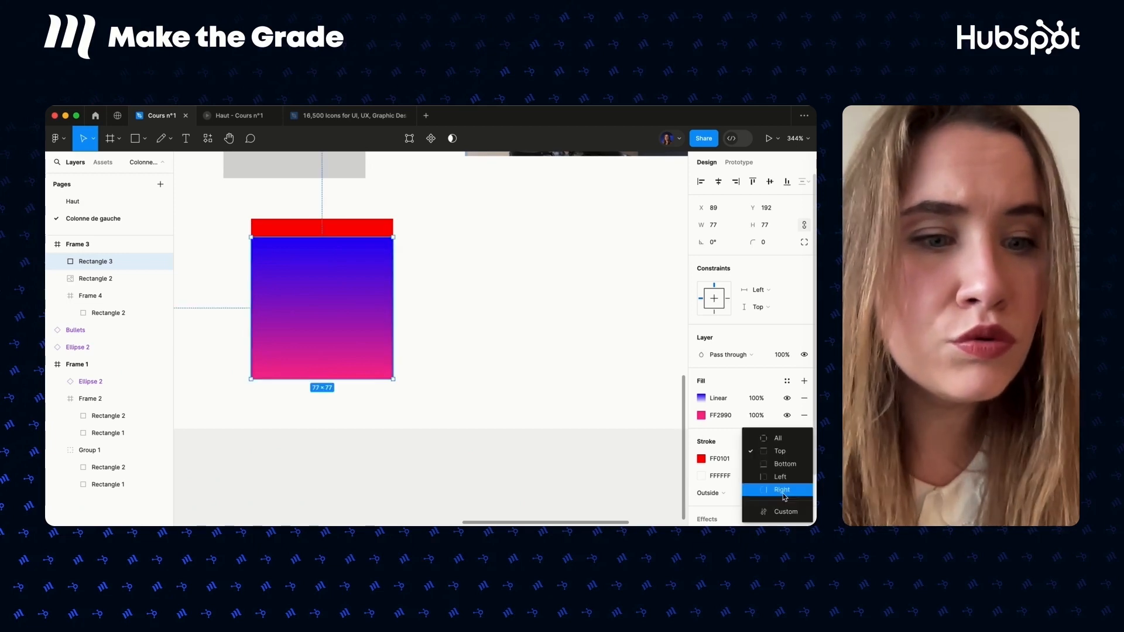
left_click(783, 468)
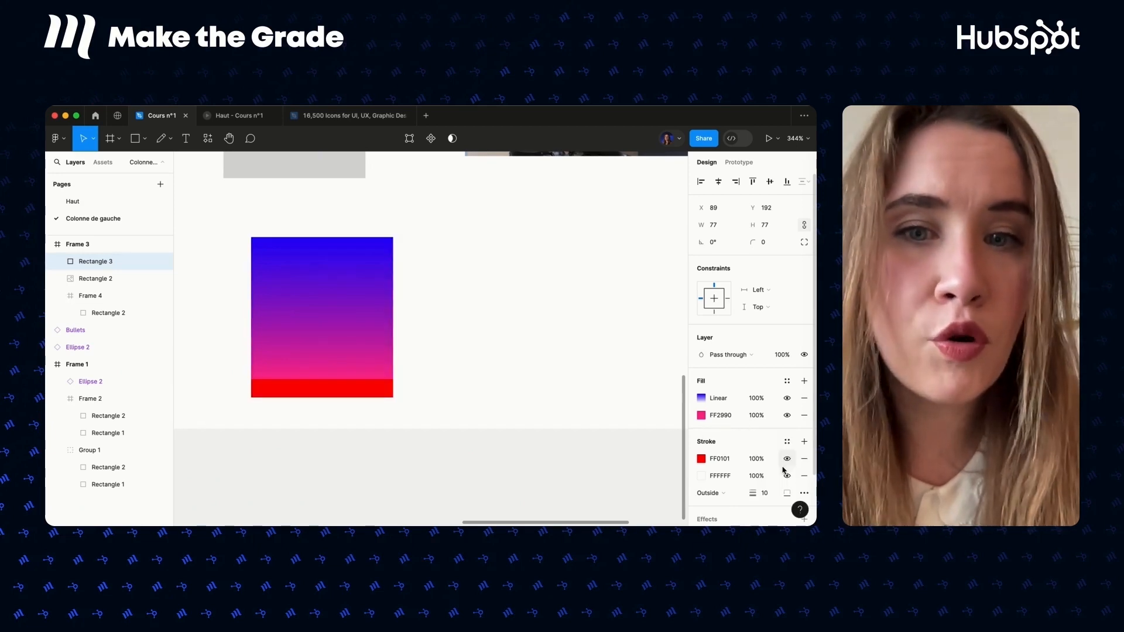
Change the bottom stroke's style to Dash in the advanced stroke settings.
left_click(803, 493)
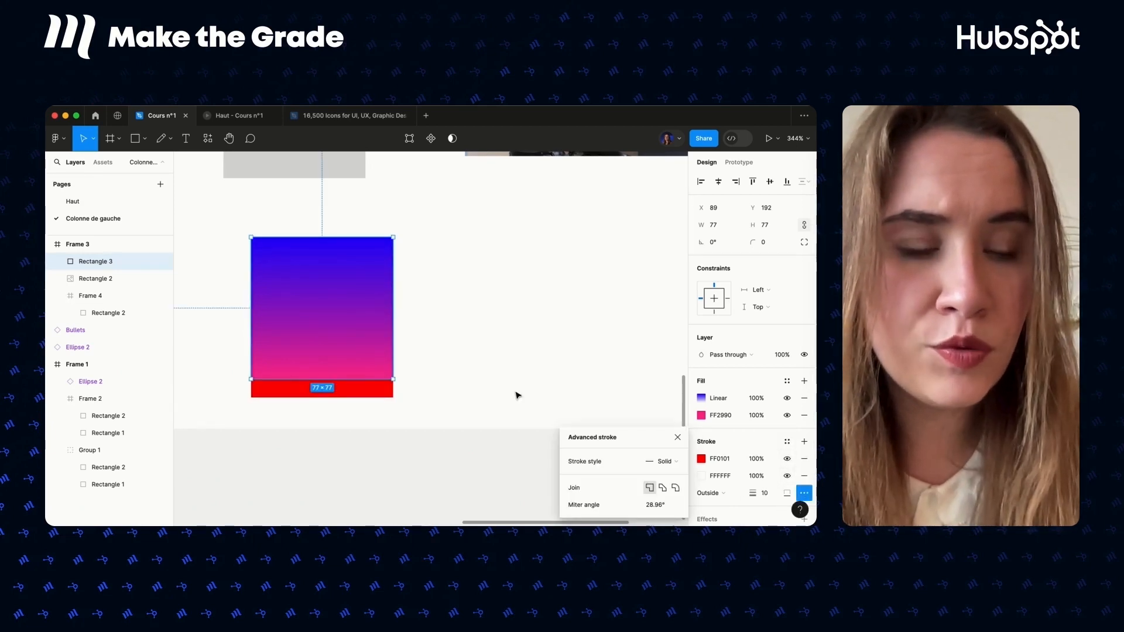
scroll(517, 394, "down", 3)
scroll(516, 394, "up", 2)
left_click(666, 462)
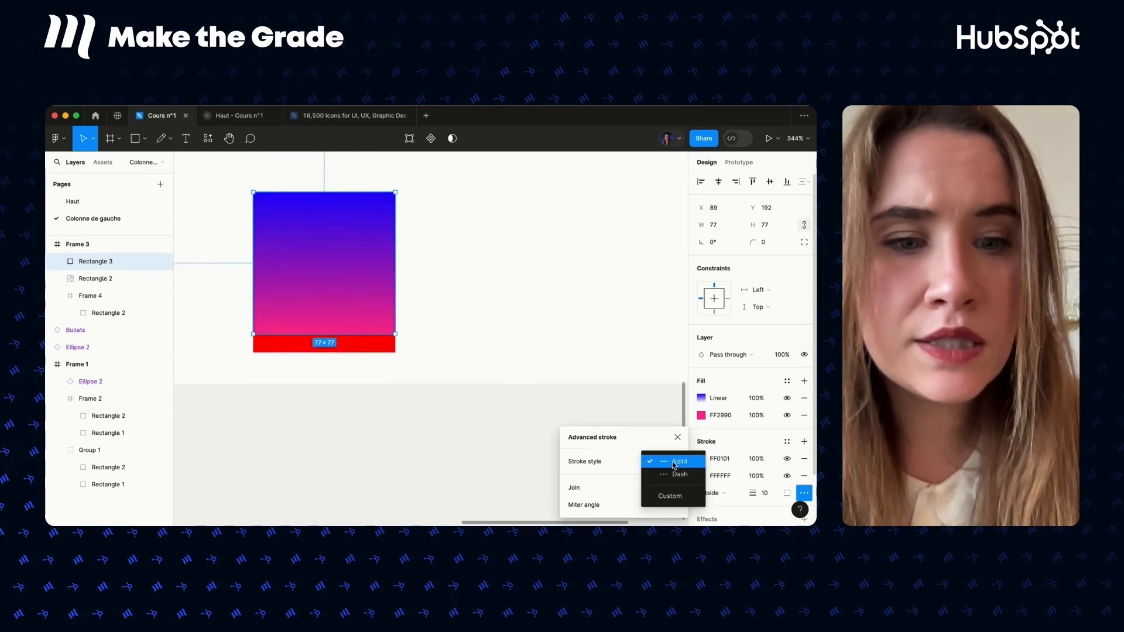
left_click(673, 471)
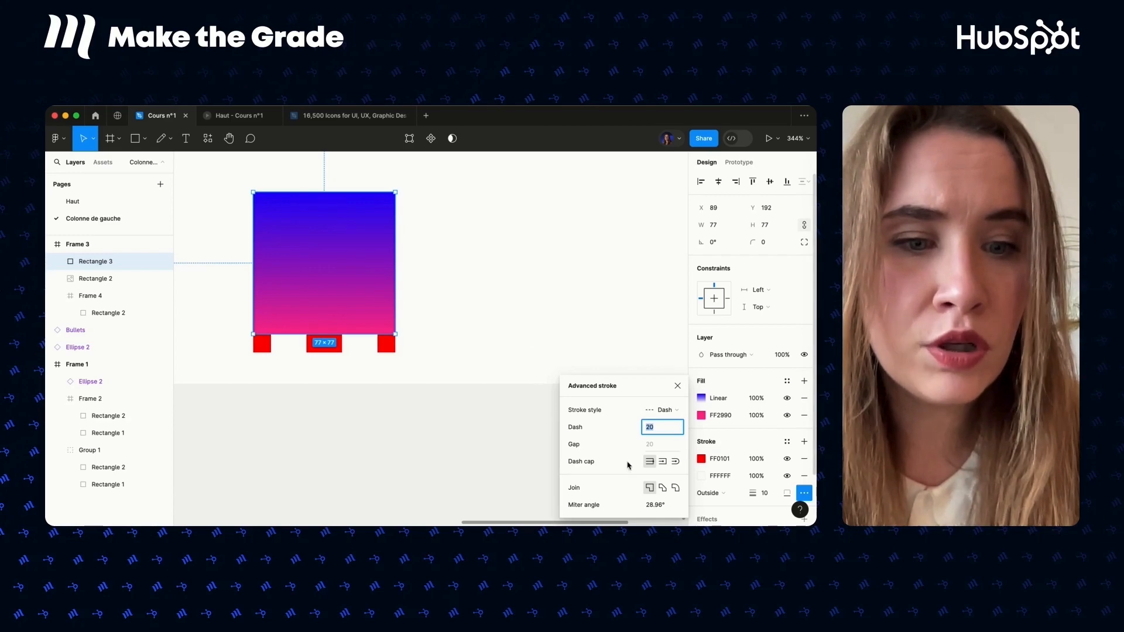
Duplicate the 77 × 77 grey square and place the copy below the photo, level with the gradient square.
scroll(769, 462, "down", 3)
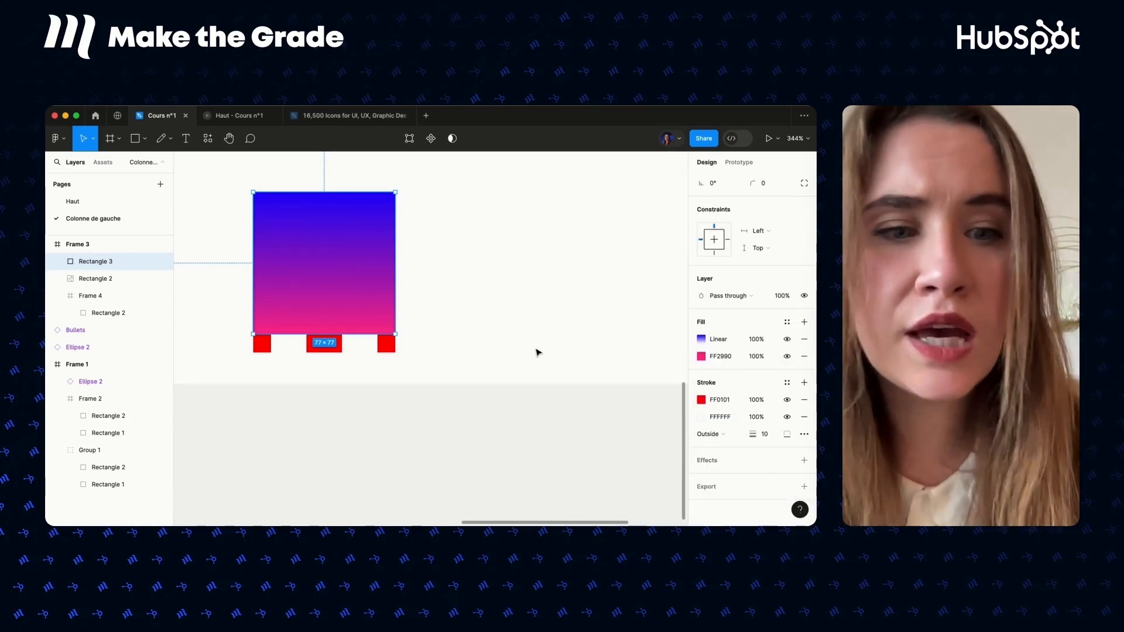
scroll(535, 352, "up", 3)
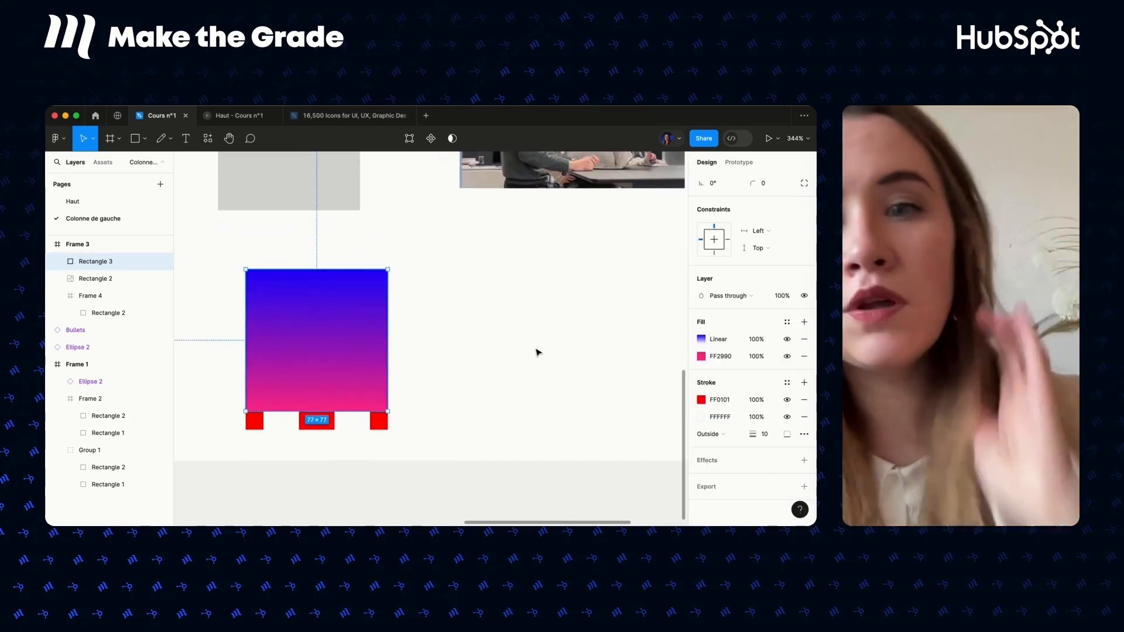
scroll(537, 352, "down", 3)
scroll(537, 356, "right", 1)
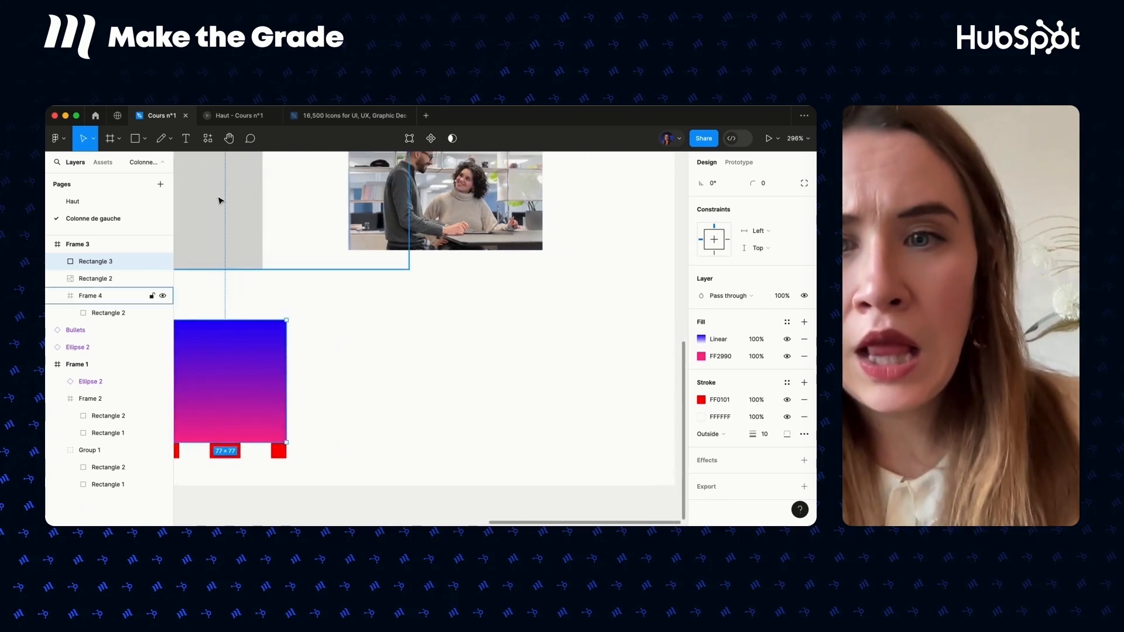
double_click(230, 200)
left_click_drag(233, 200, 524, 370)
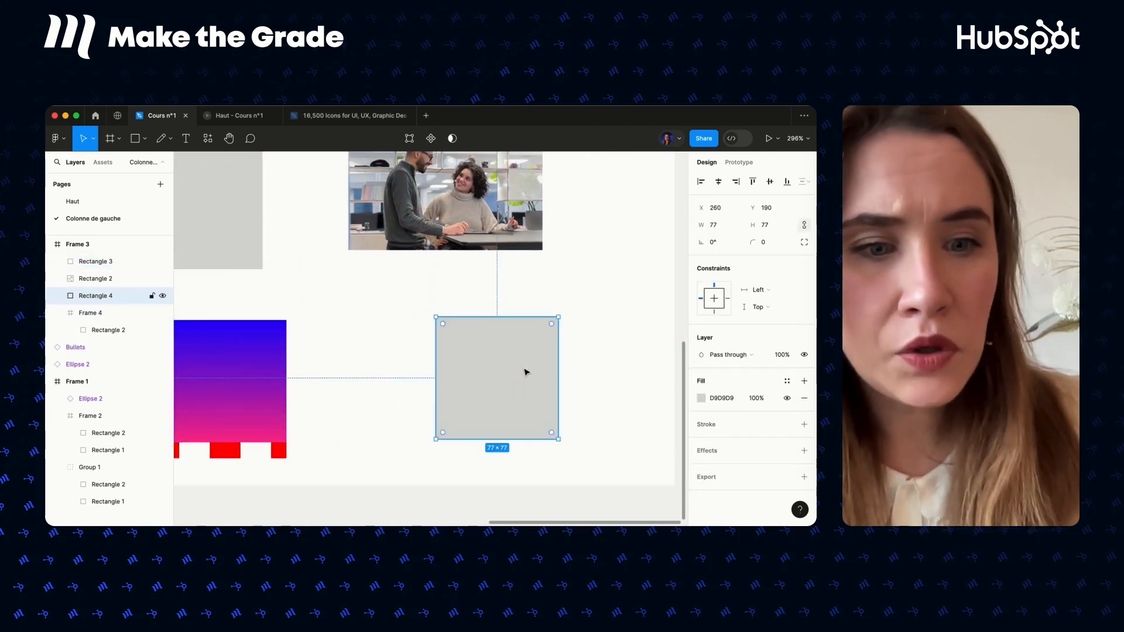
scroll(577, 396, "right", 3)
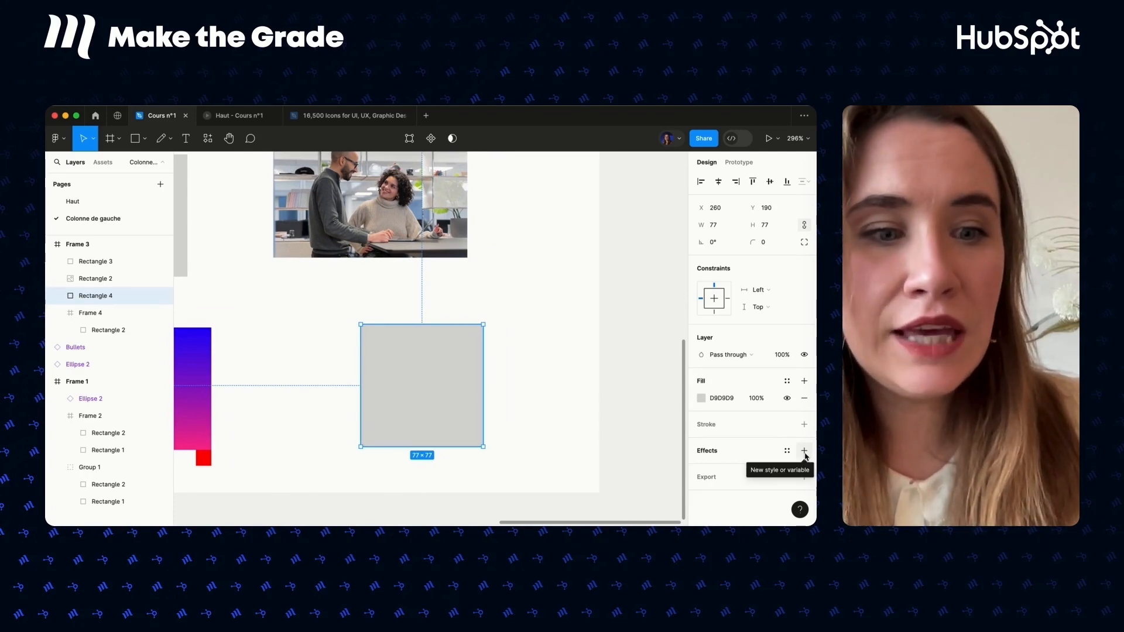
Add an effect to the copied grey square and keep its type as Drop shadow.
left_click(804, 451)
left_click(742, 467)
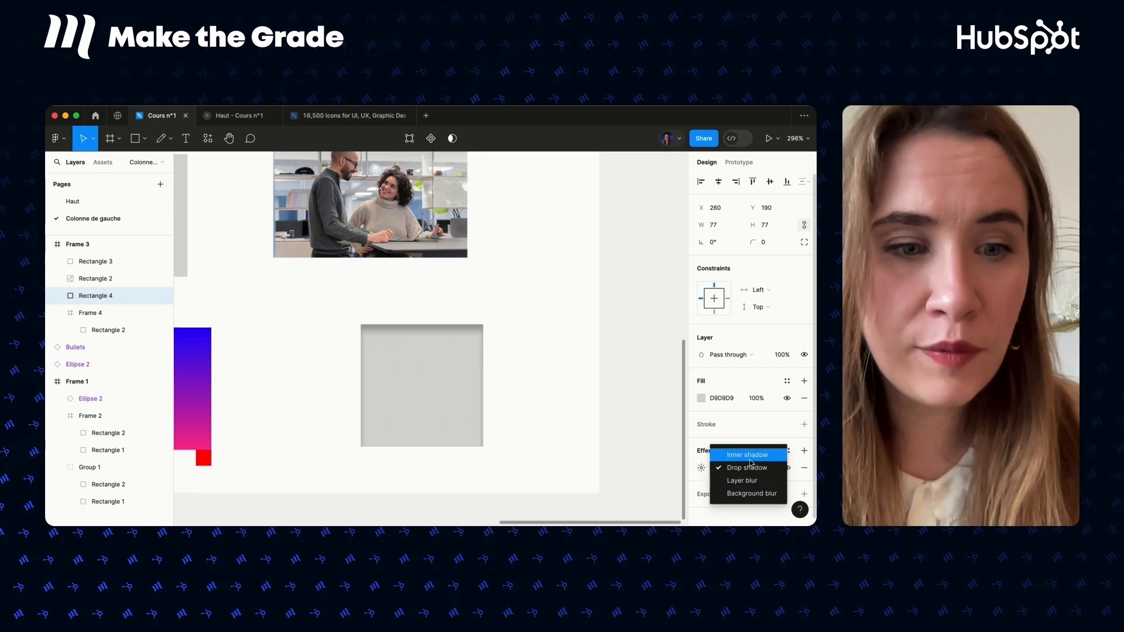
left_click(747, 468)
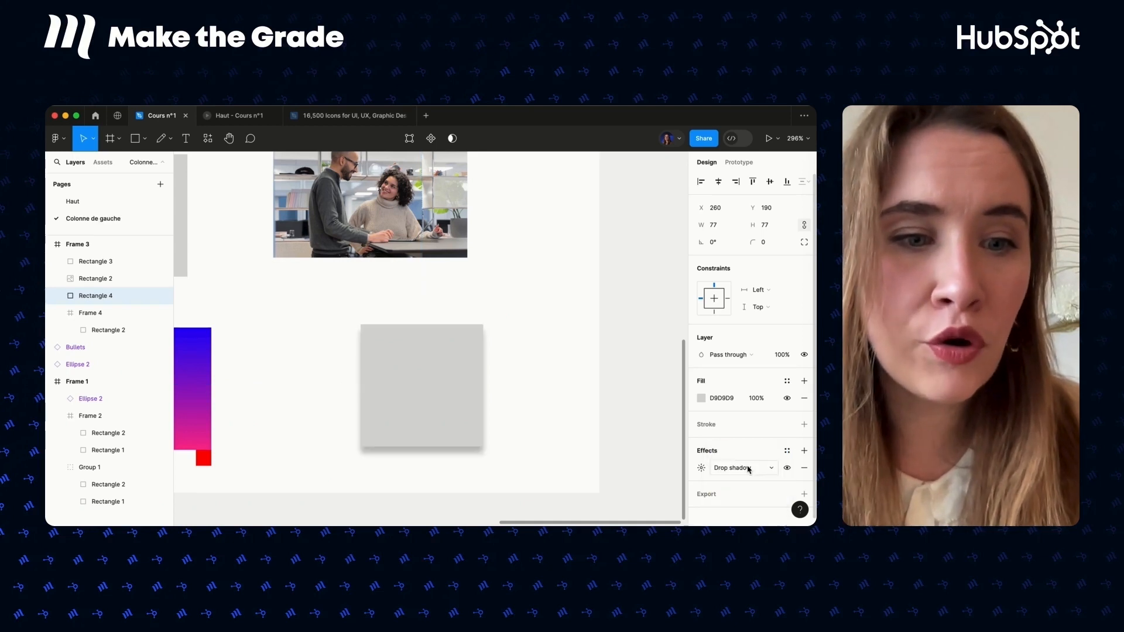
Set the drop shadow's Y offset to 0 and its blur to 20 after trying a blur of 30.
left_click(700, 468)
left_click(580, 491)
key("Return")
left_click(655, 474)
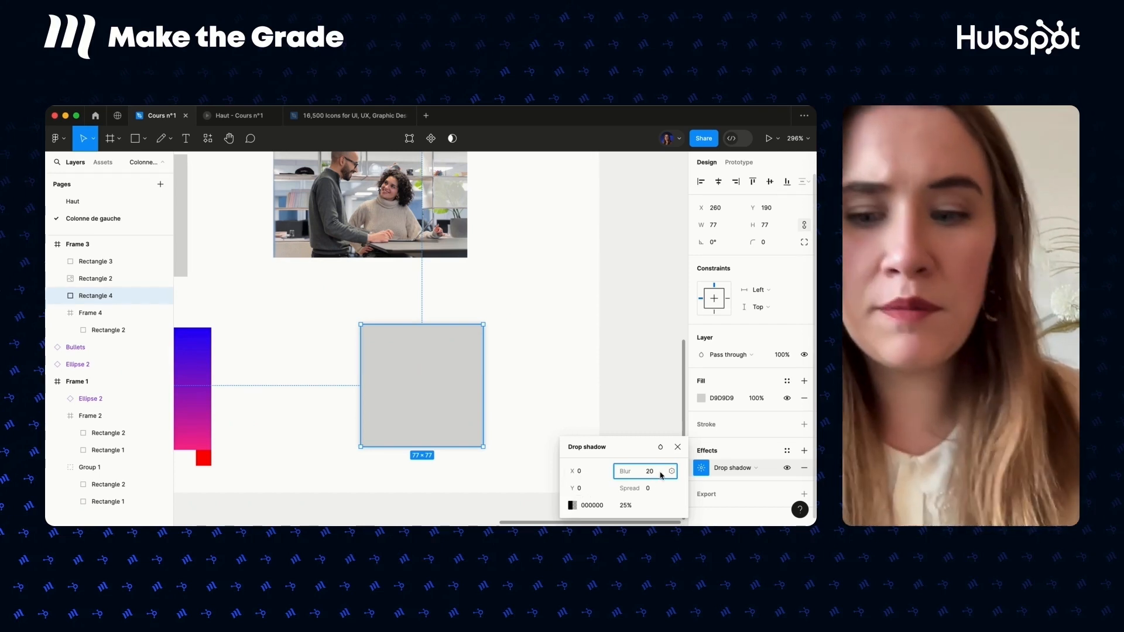
key("Return")
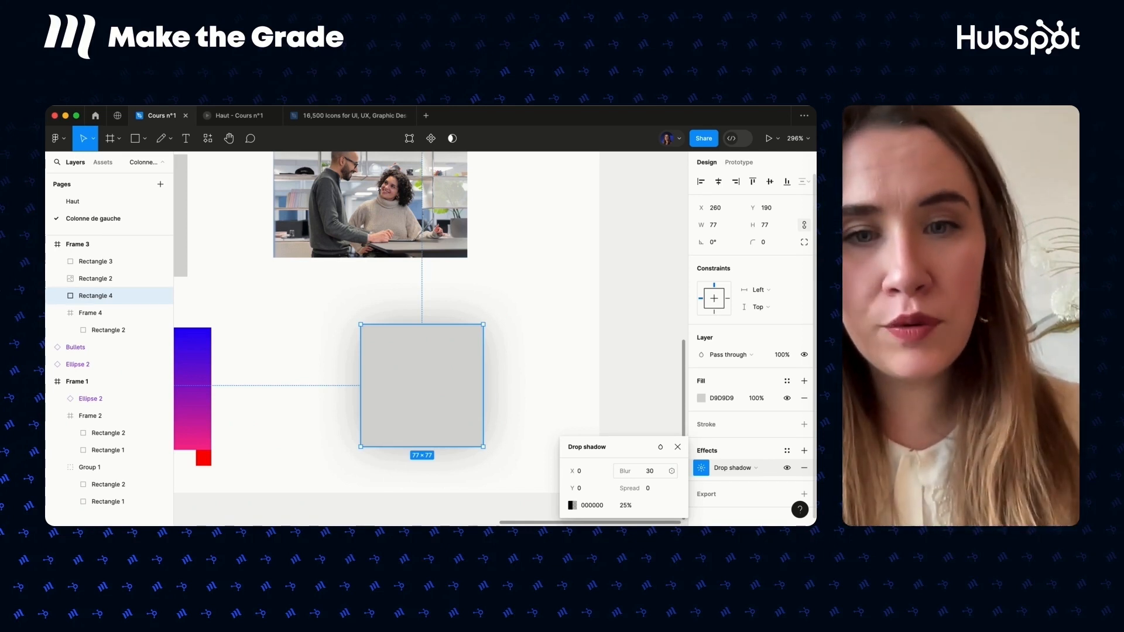
left_click(659, 477)
type("20")
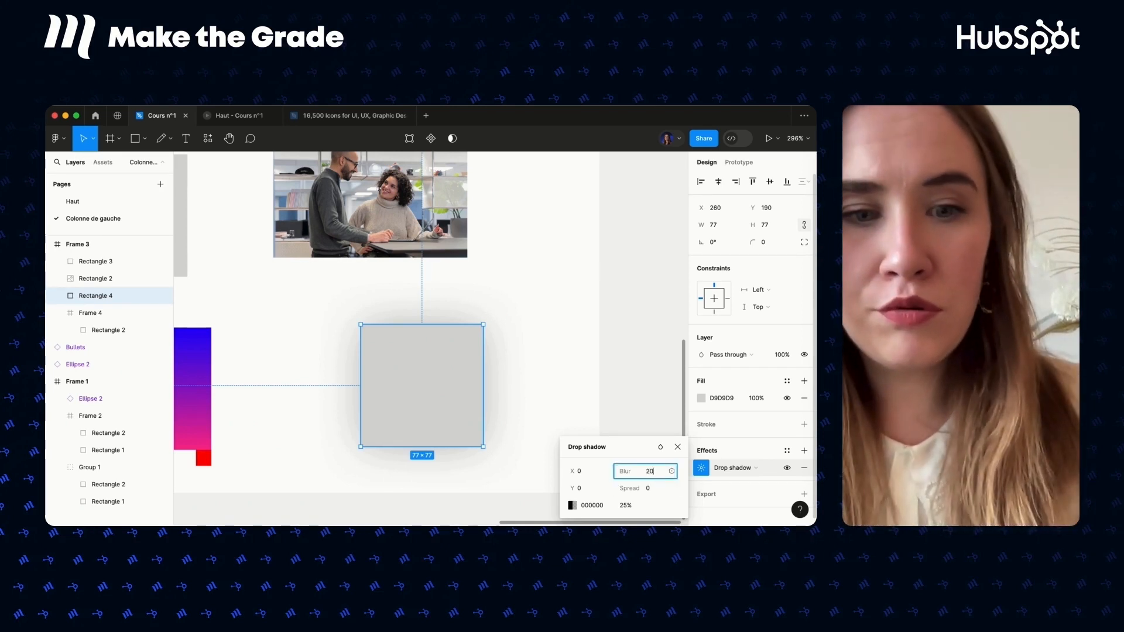
key("Return")
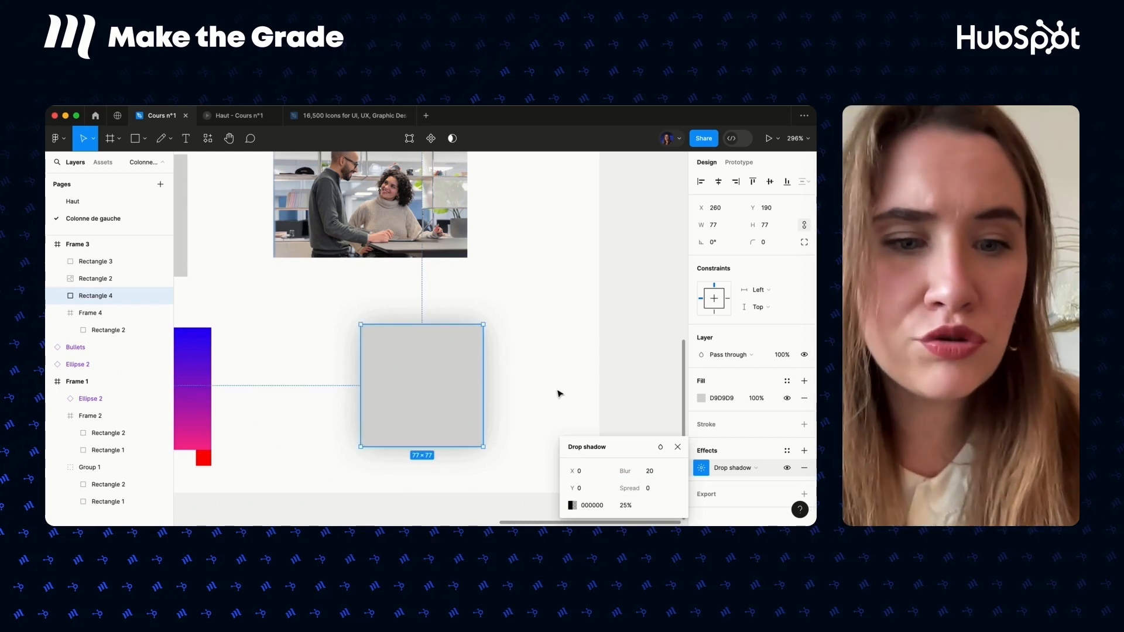
Recolour the shadowed square's fill white FFFFFF.
left_click(701, 397)
left_click(594, 278)
key("ctrl+z")
left_click(677, 217)
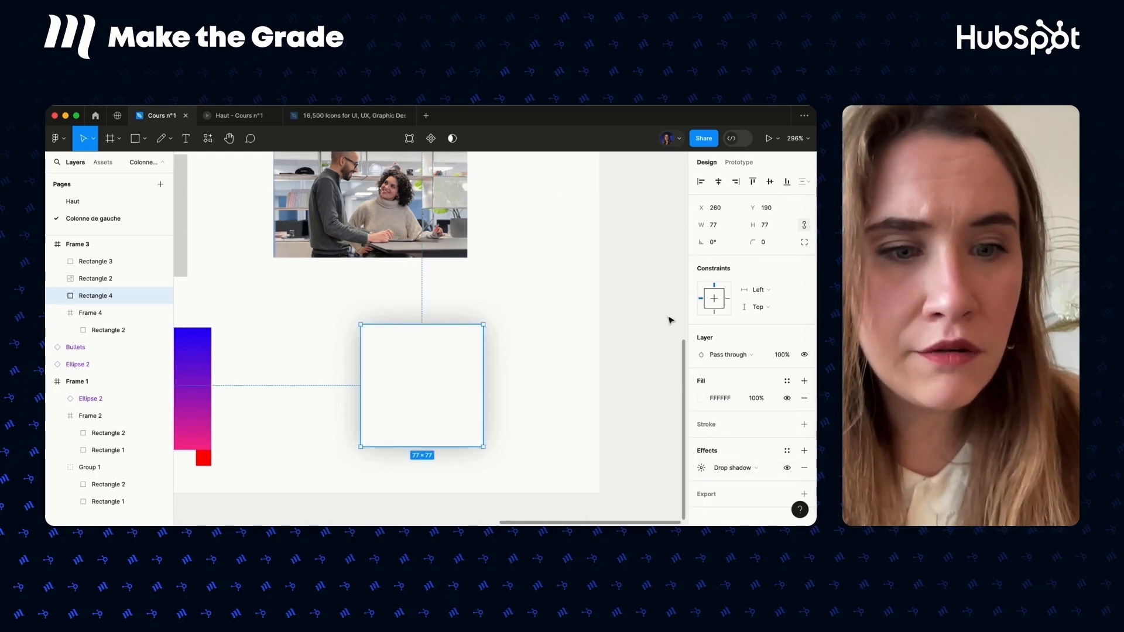
Change the drop shadow's colour to red FA0000 with 10% opacity.
left_click(701, 468)
left_click(571, 506)
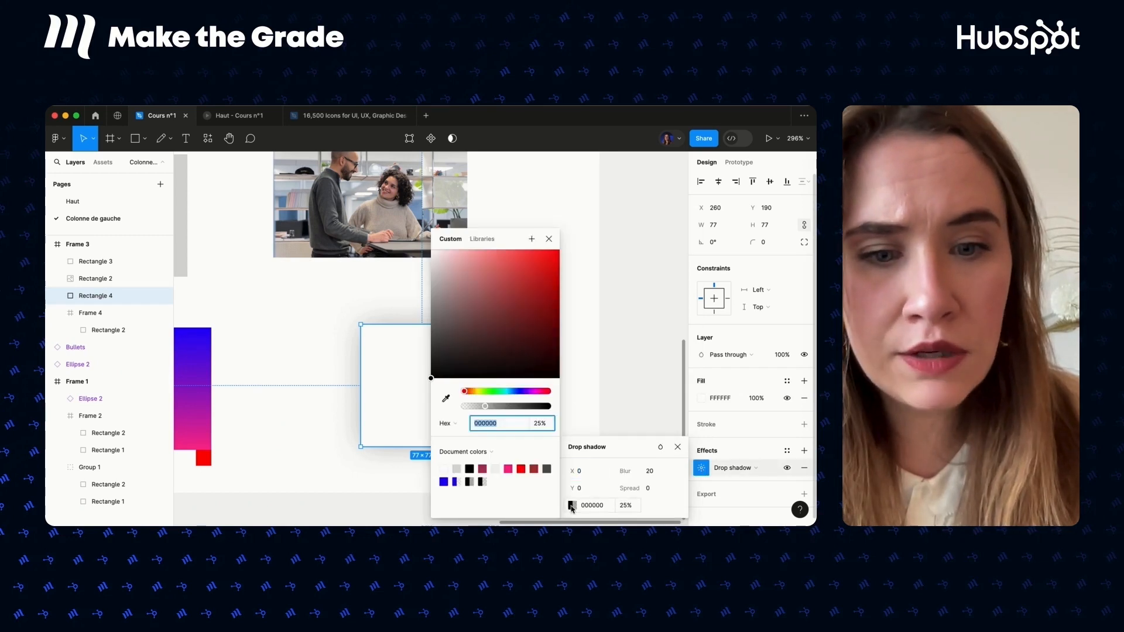
left_click_drag(536, 304, 559, 252)
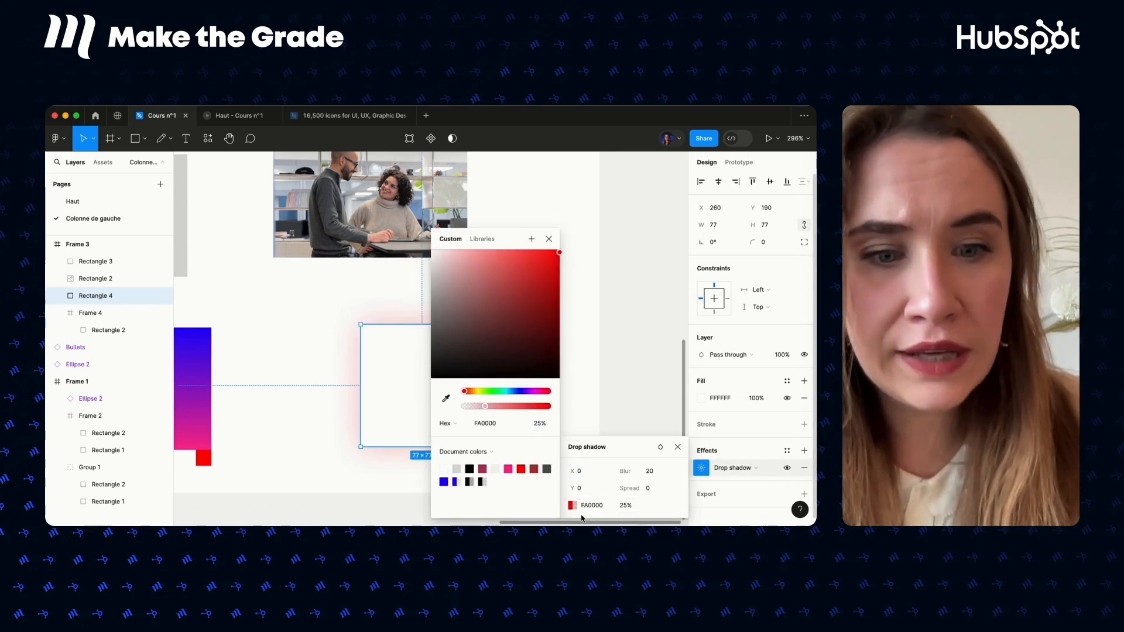
left_click(625, 507)
type("10")
key("Return")
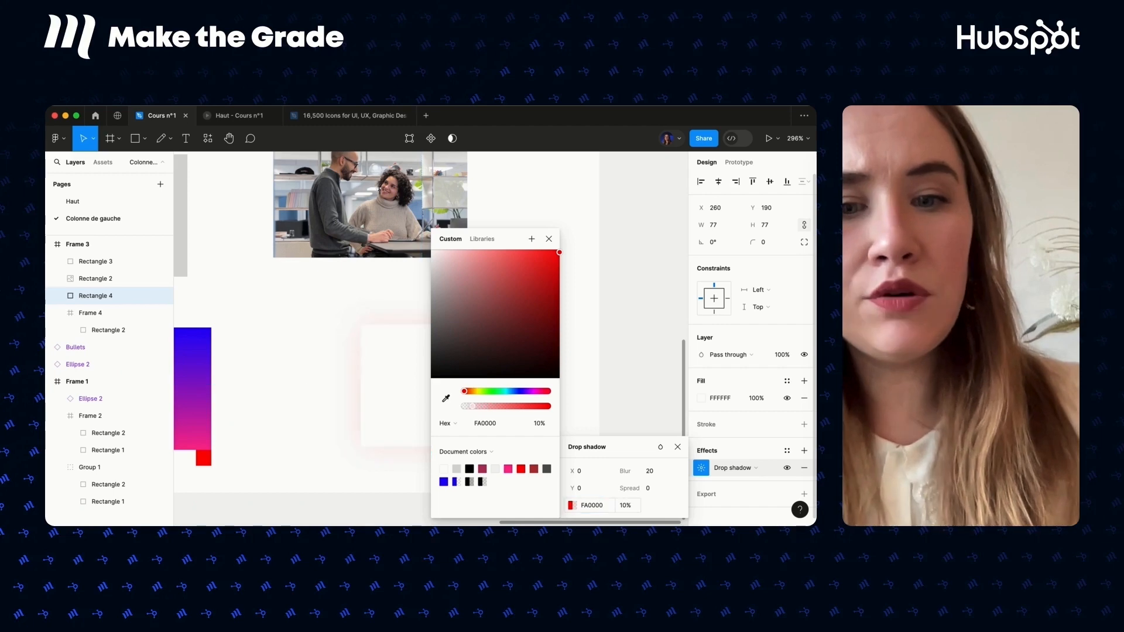
Move the white square over the photo's lower right corner and change its effect to Background blur.
left_click(548, 239)
left_click_drag(442, 374, 461, 269)
scroll(461, 269, "down", 10)
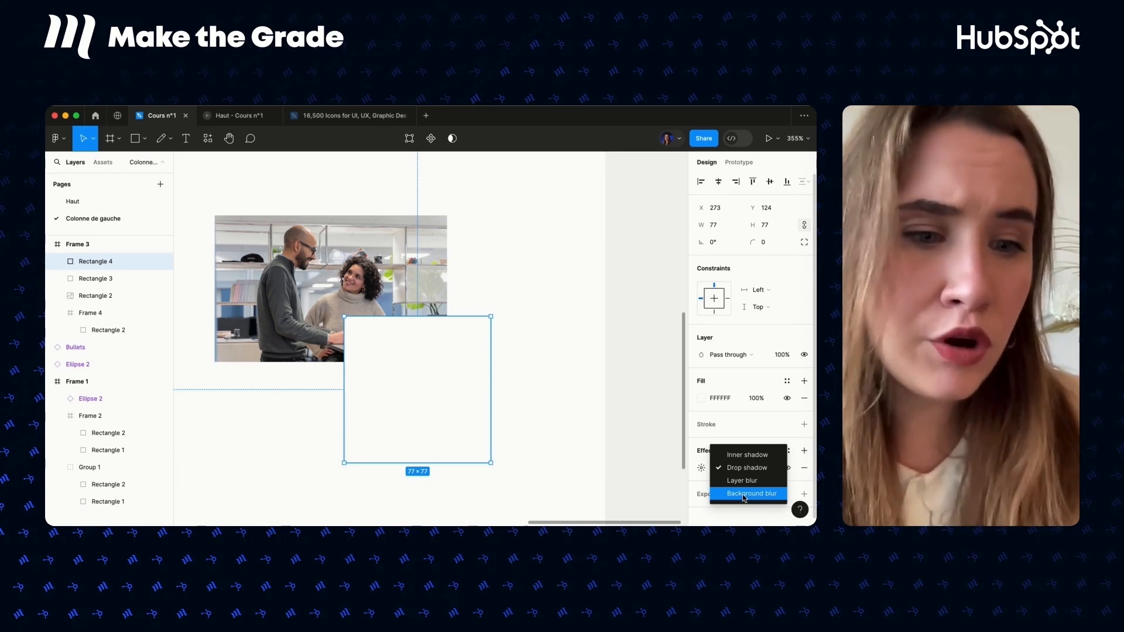
left_click(744, 498)
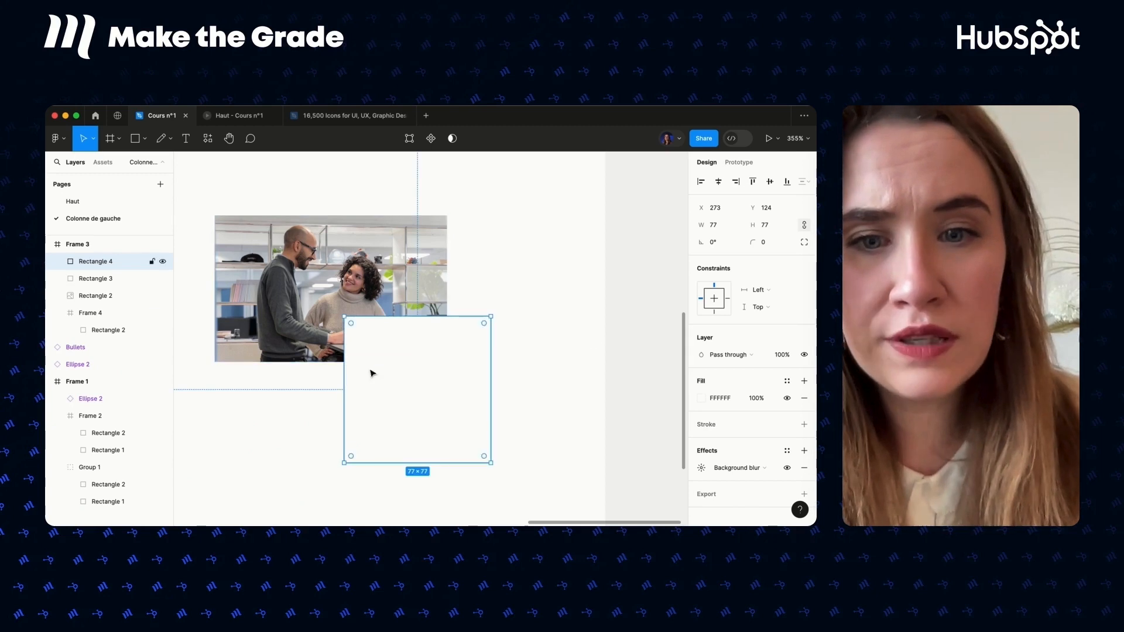
left_click_drag(419, 423, 407, 395)
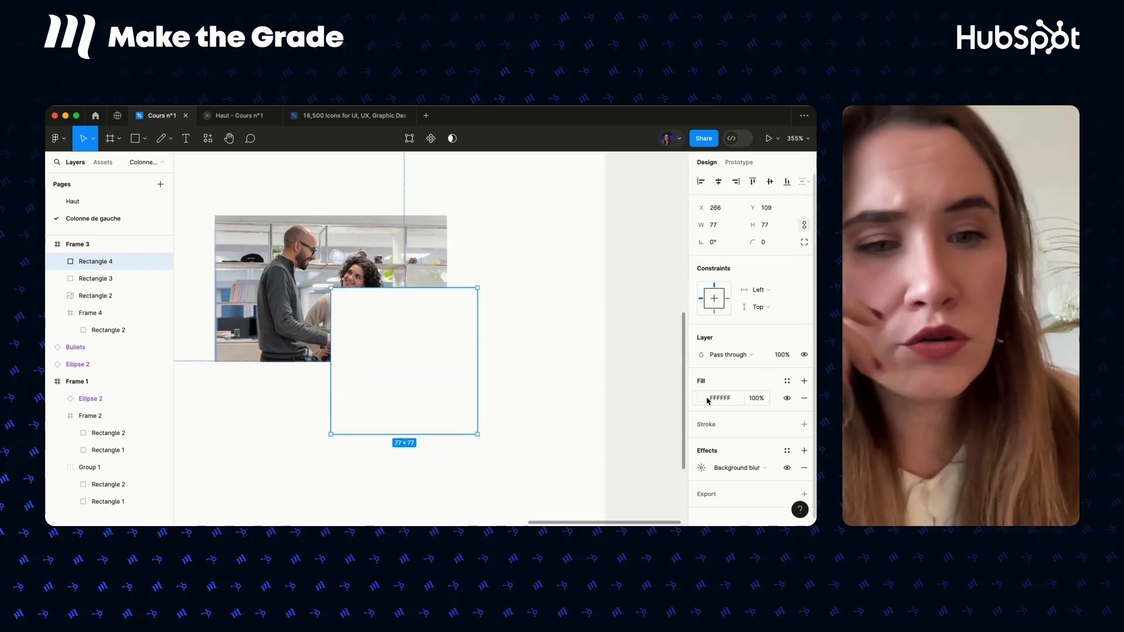
Lower the white square's fill opacity to 10% and reposition it over the woman in the photo.
left_click(755, 400)
type("1")
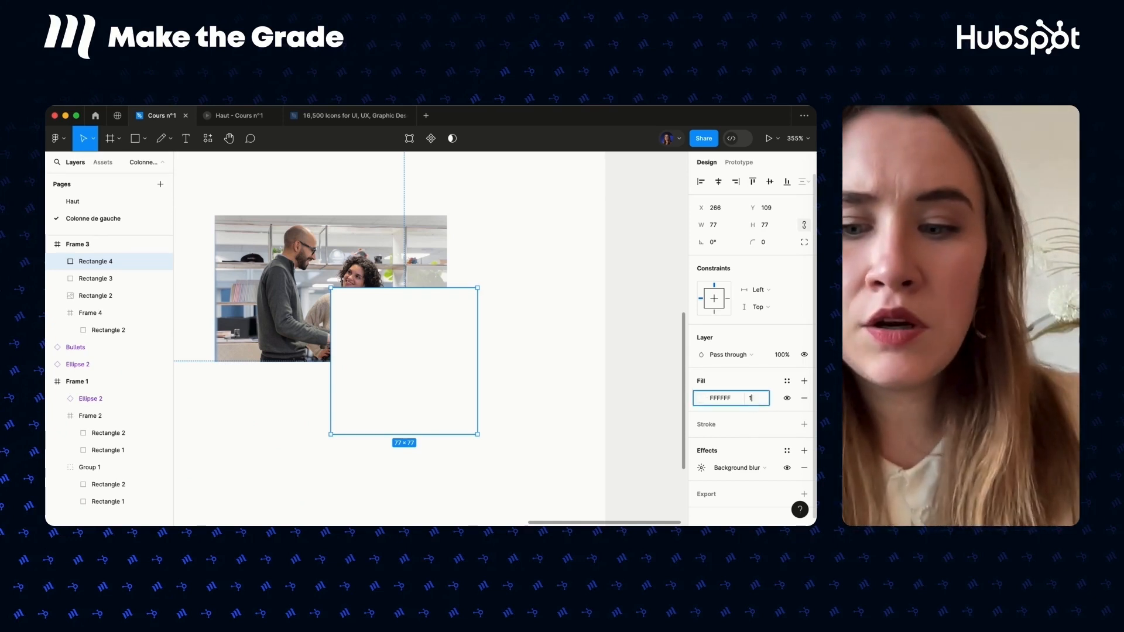
key("Return")
left_click_drag(416, 394, 388, 362)
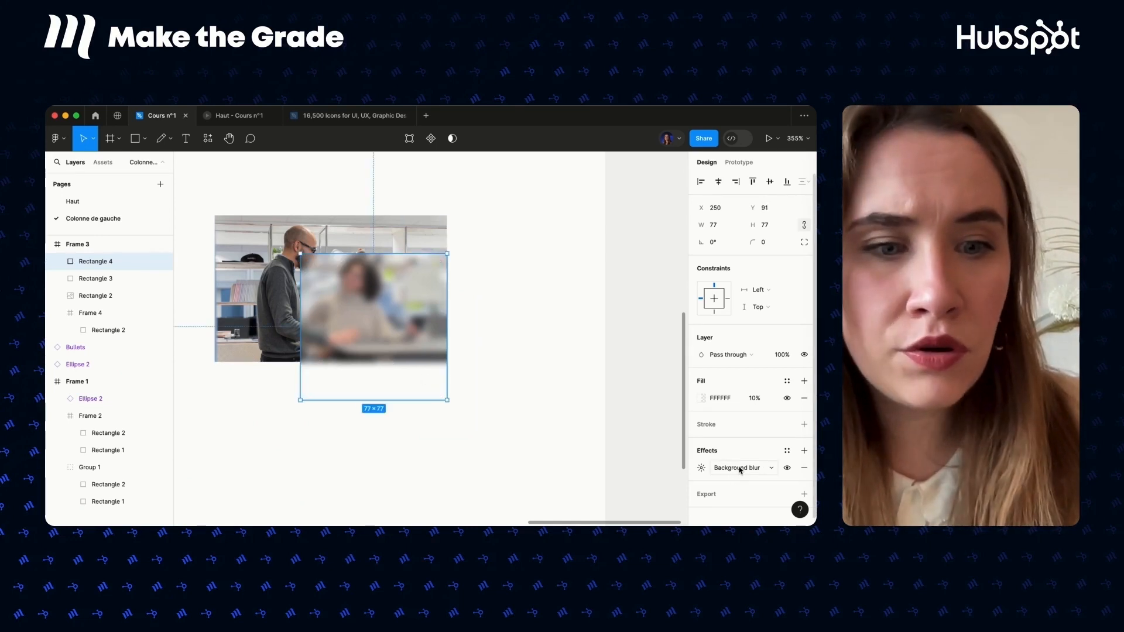
left_click_drag(384, 321, 415, 315)
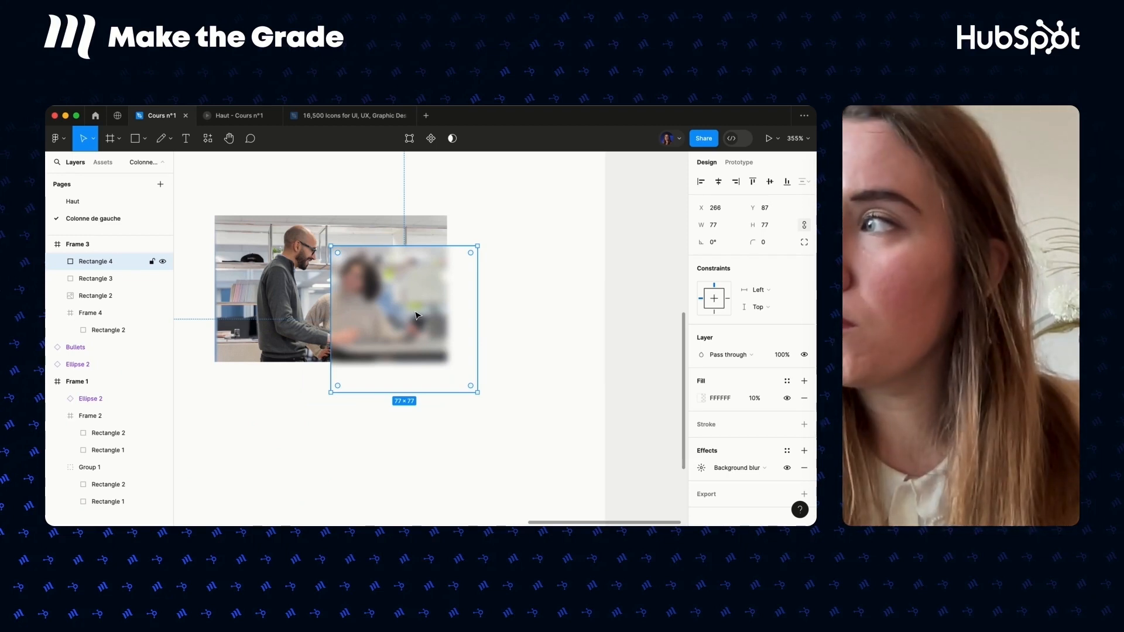
mouse_move(421, 324)
left_mouse_down()
mouse_move(412, 323)
mouse_move(421, 323)
left_mouse_up()
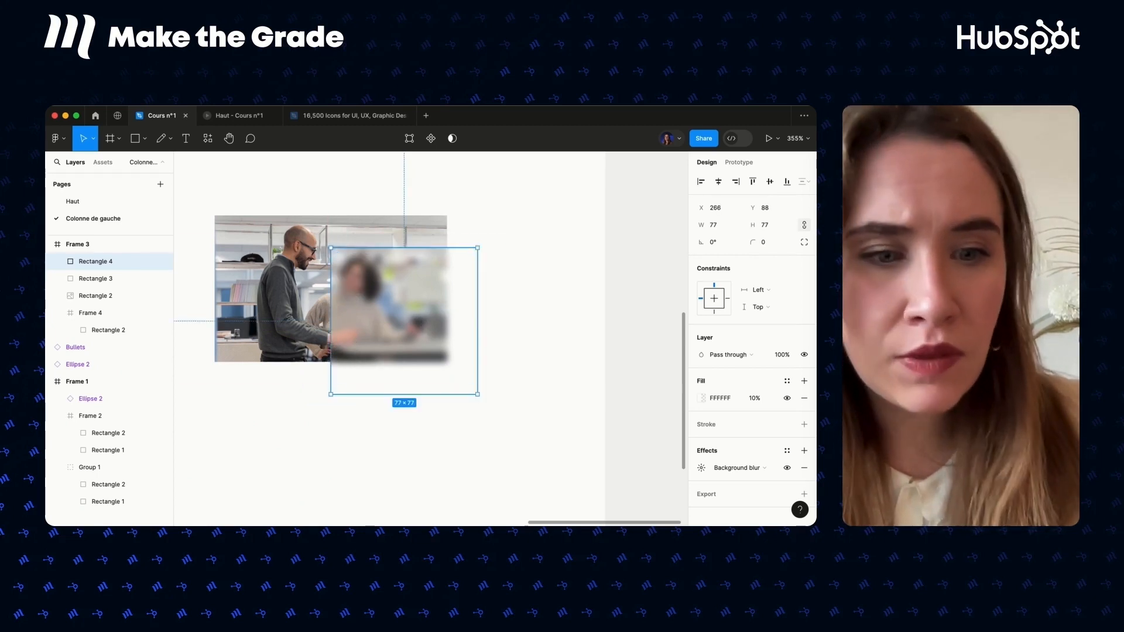
Try a background blur value of 20 on the translucent square over the photo.
left_click(739, 468)
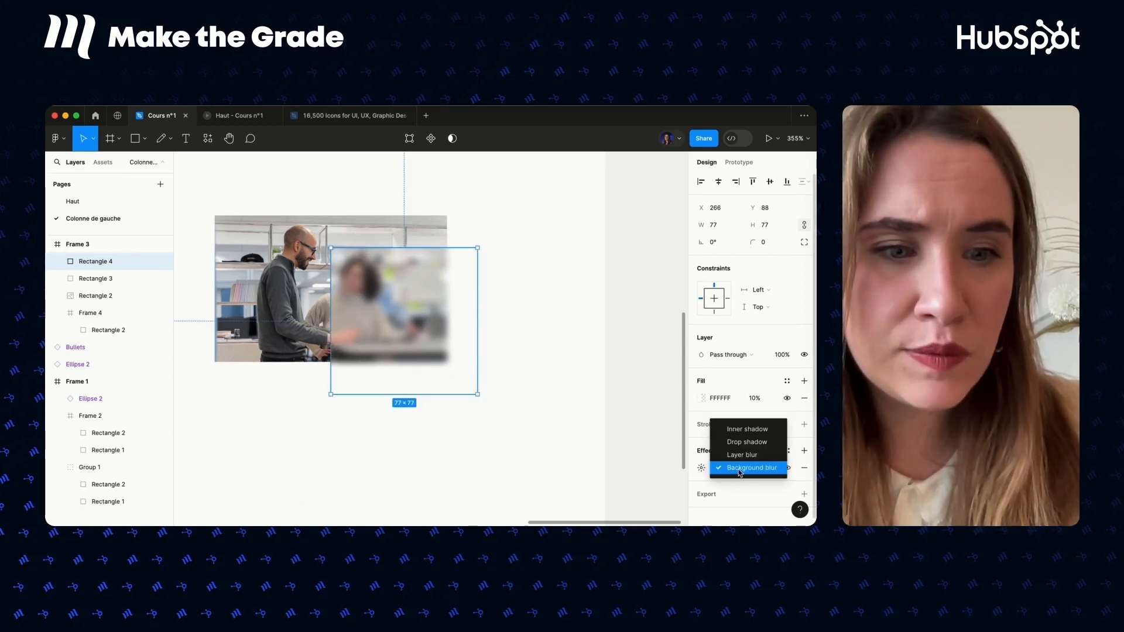
left_click(740, 469)
left_click(701, 468)
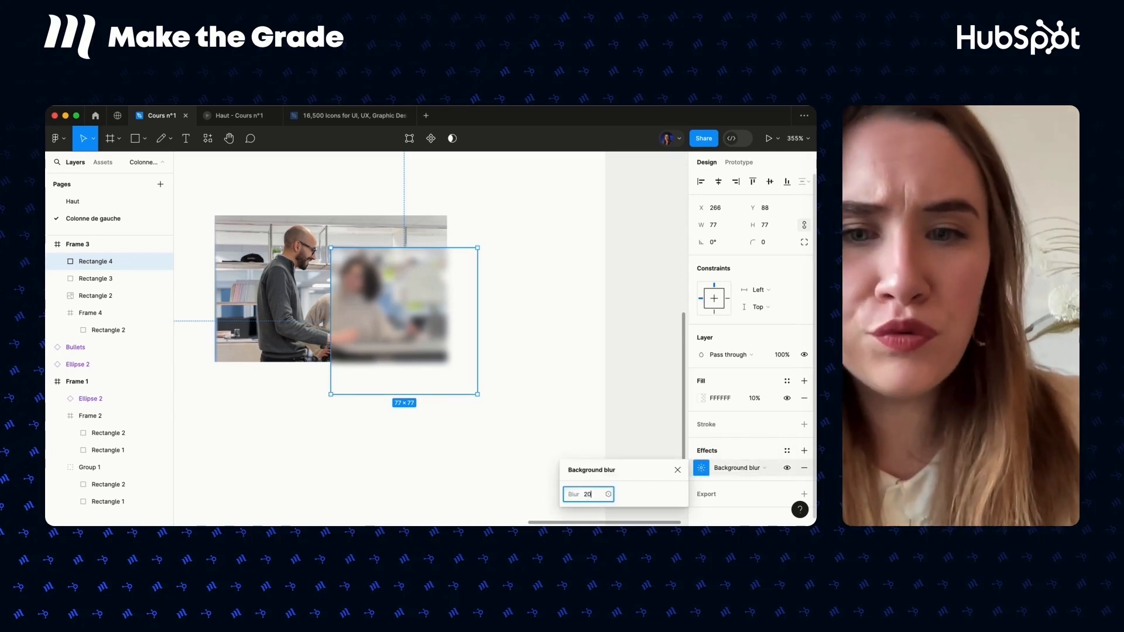
key("Return")
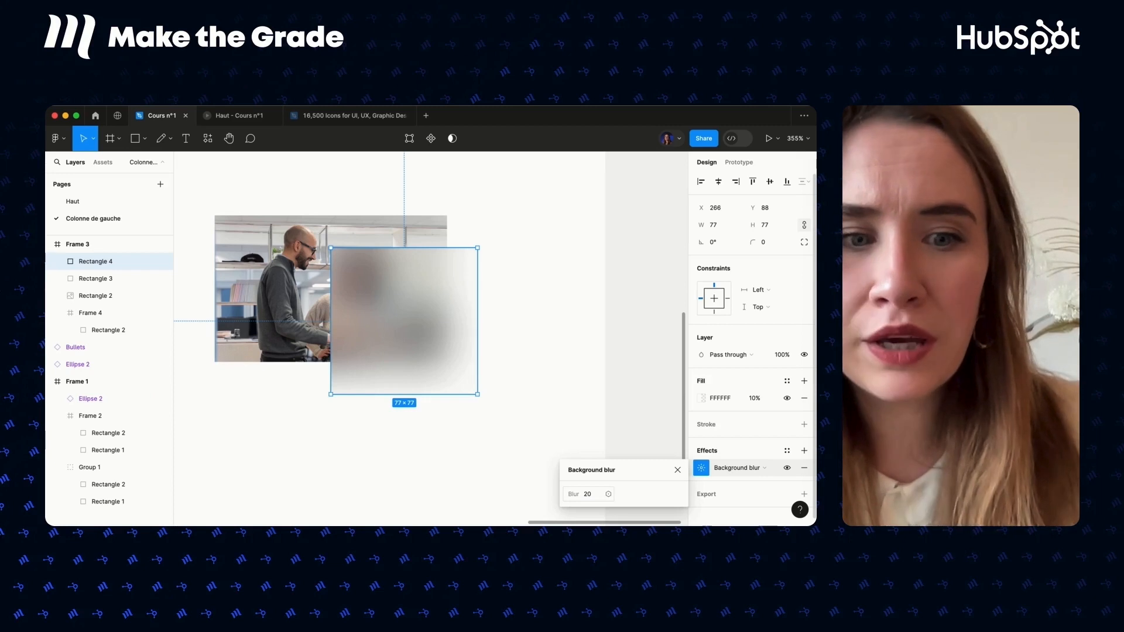
key("Escape")
left_click(545, 401)
Duplicate the plain grey square again and place the copy below the photo, beside the gradient square.
scroll(545, 401, "down", 2)
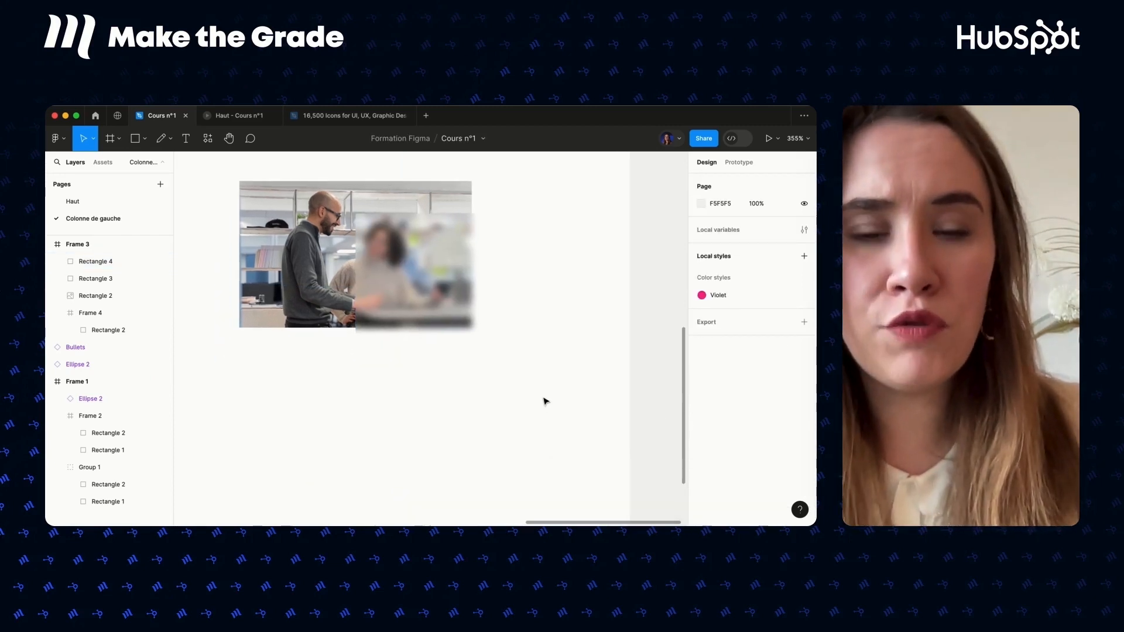
scroll(499, 369, "down", 5)
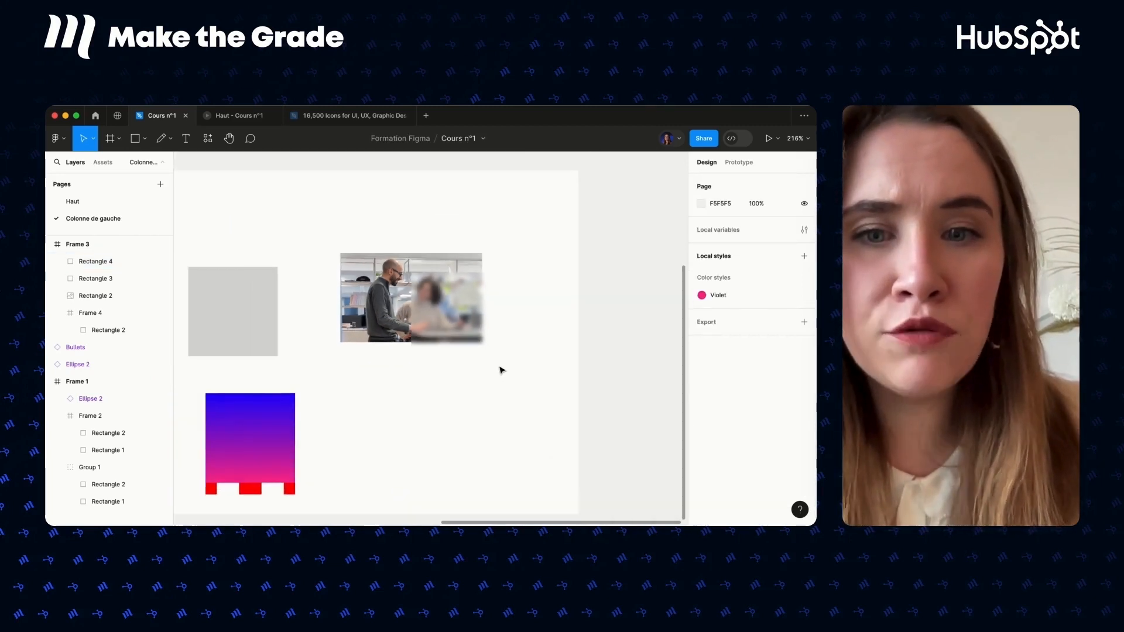
left_click(250, 311)
left_click_drag(251, 316, 468, 441)
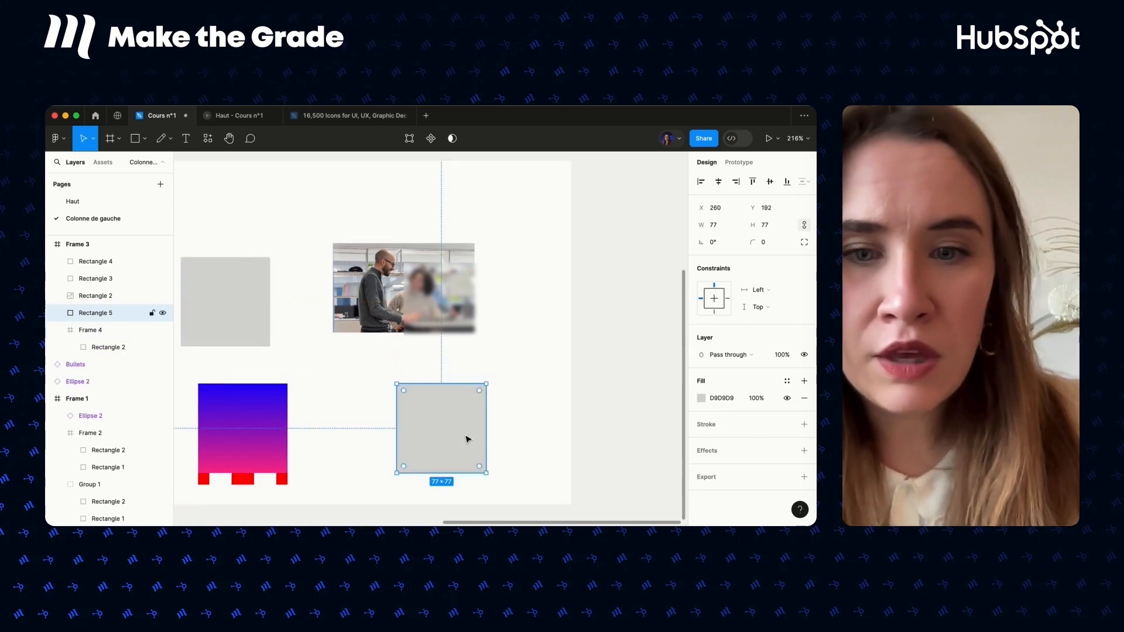
Select all the elements inside Frame 3 and move them together slightly up and left.
scroll(360, 364, "down", 3)
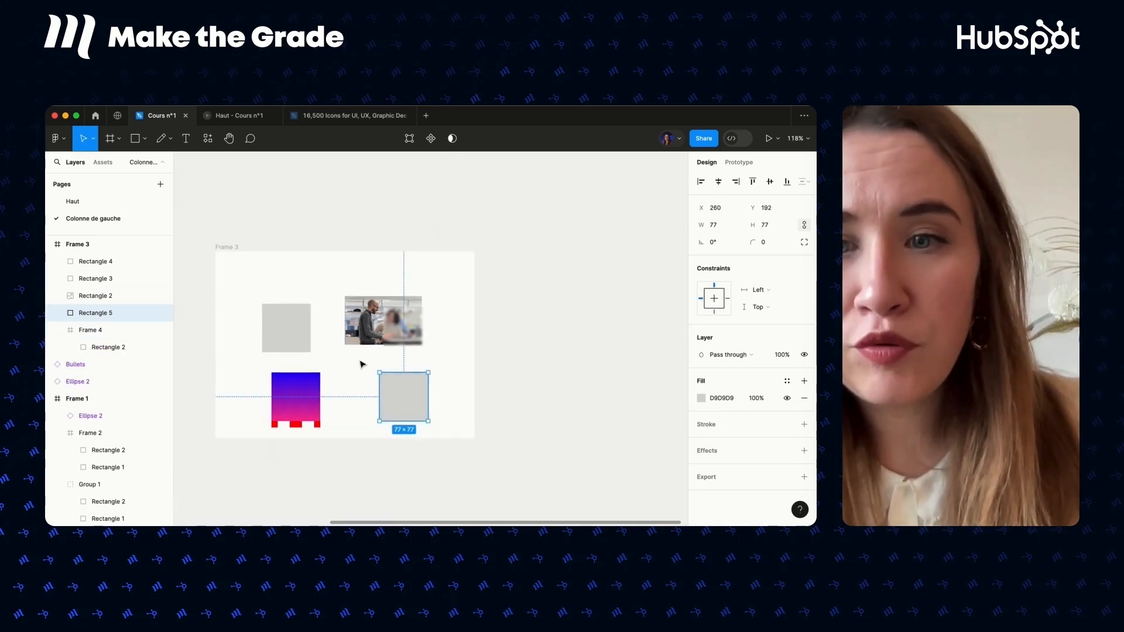
scroll(357, 360, "down", 2)
left_click_drag(311, 250, 515, 390)
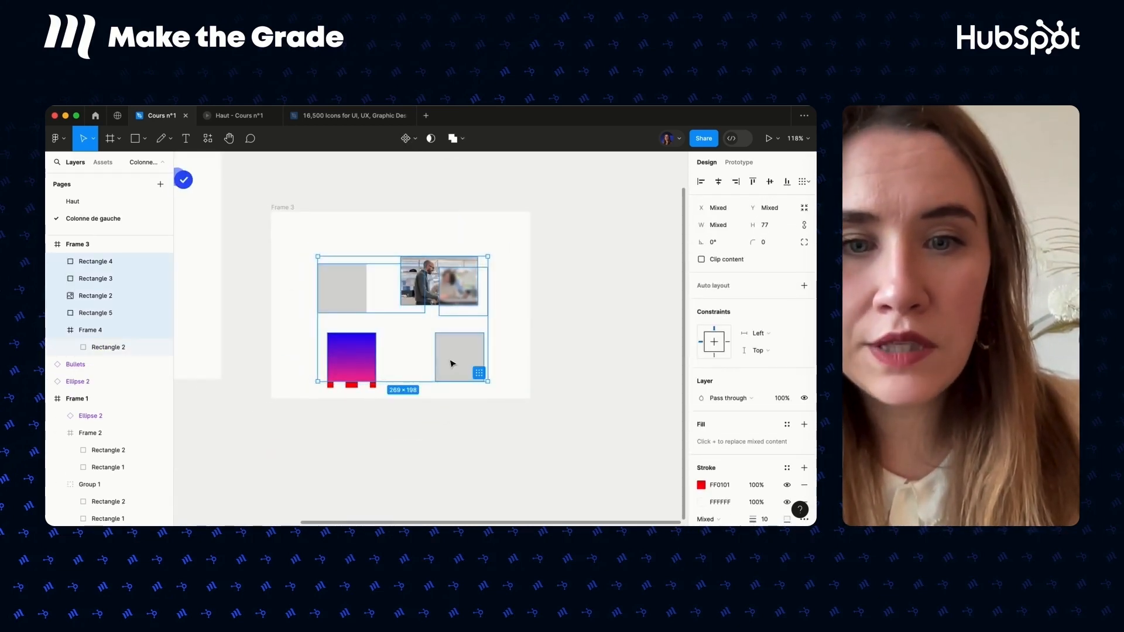
left_click_drag(451, 363, 439, 339)
Rename Frame 3 as "Notre creation".
left_click(285, 209)
scroll(275, 213, "up", 1)
scroll(261, 220, "up", 5)
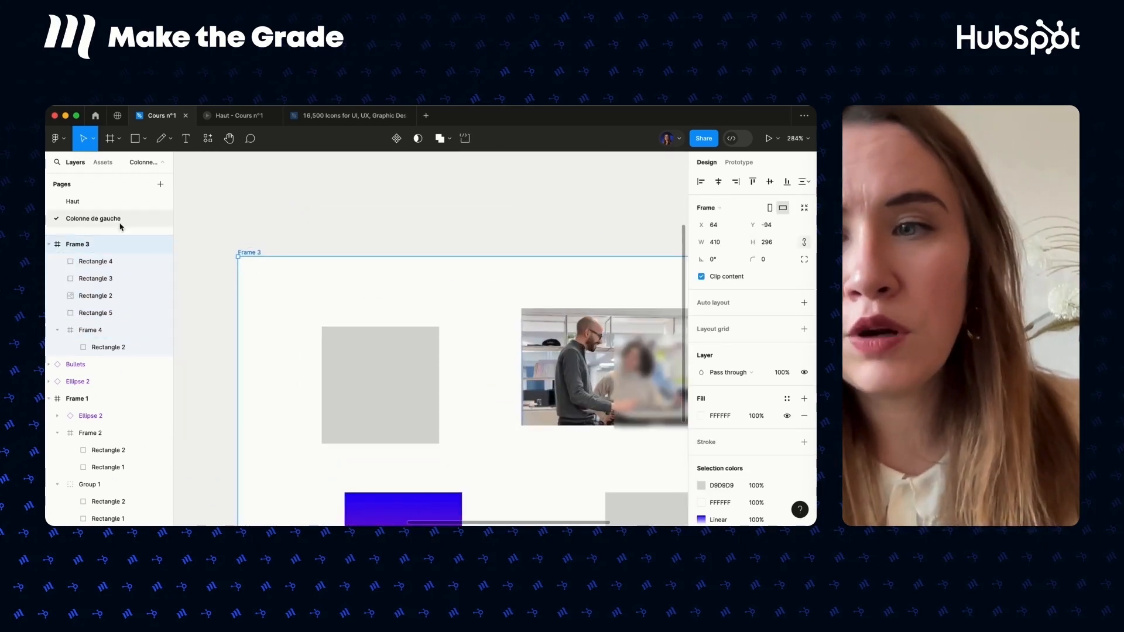
double_click(92, 250)
type("Notre creat")
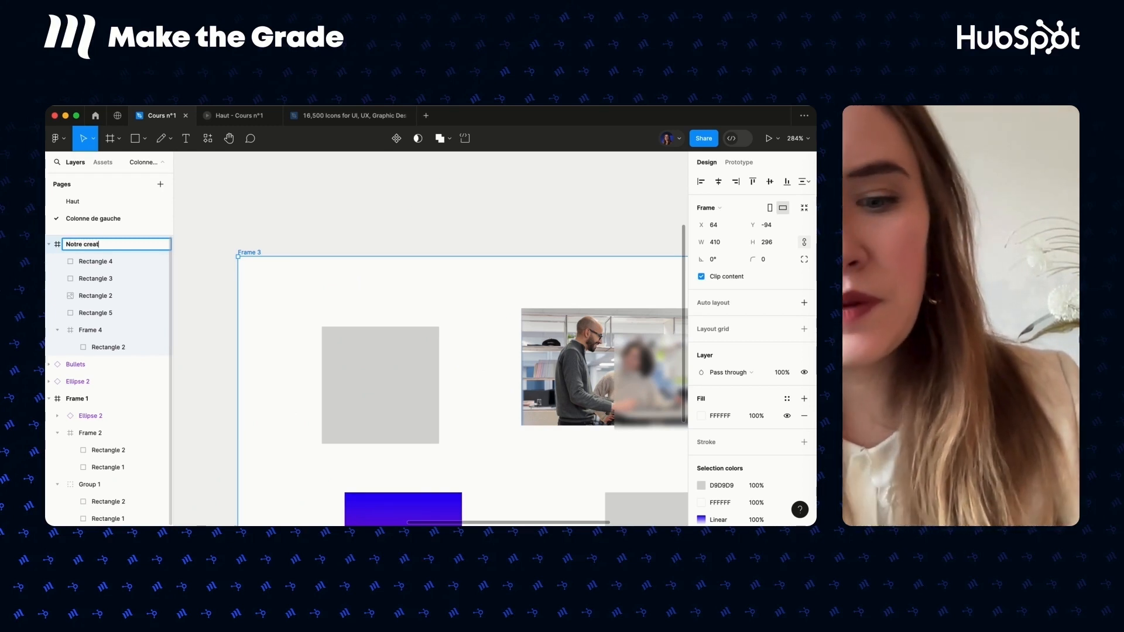
key("Return")
left_click(299, 227)
scroll(299, 227, "down", 3)
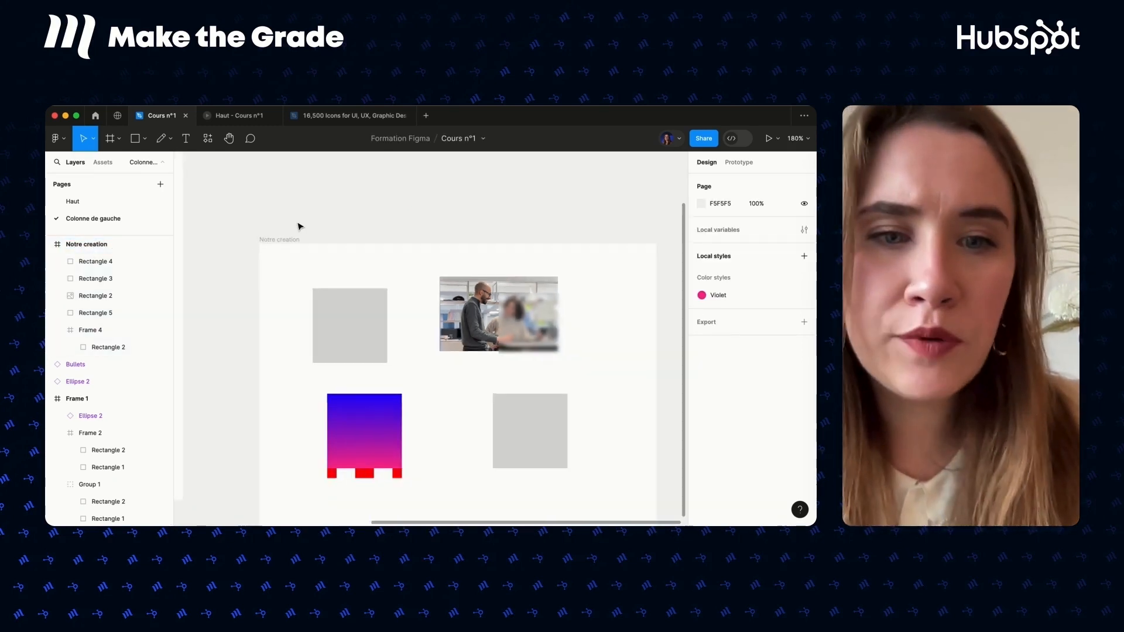
Add an export setting to the "Notre creation" frame and show its export preview.
scroll(299, 226, "right", 1)
scroll(299, 227, "down", 1)
scroll(299, 227, "down", 1)
left_click(248, 201)
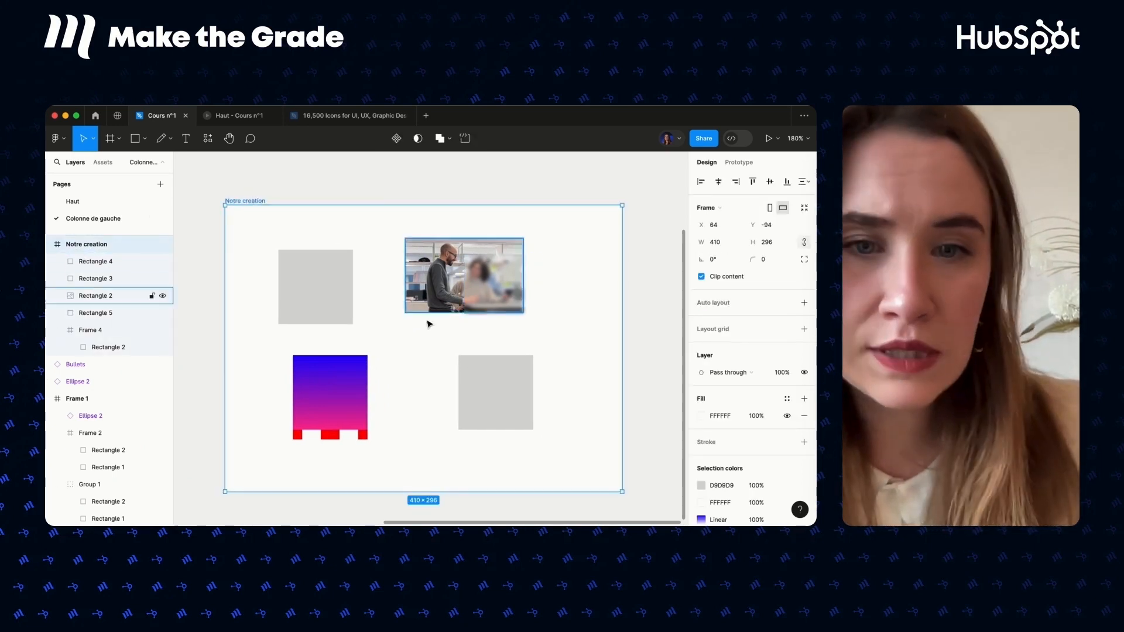
scroll(776, 414, "down", 3)
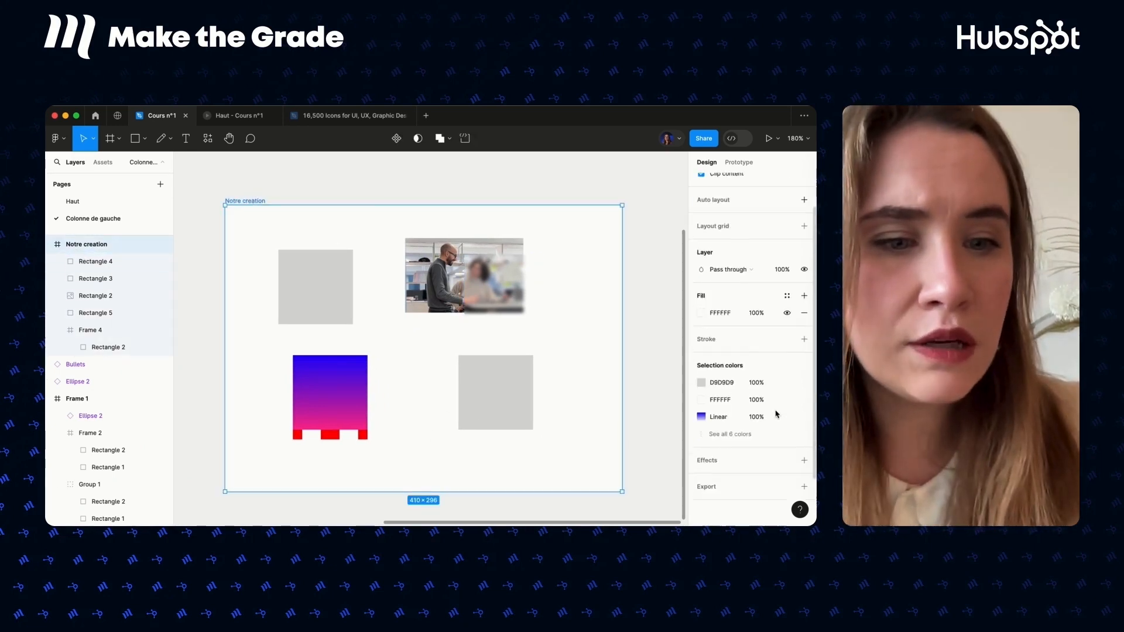
left_click(804, 486)
scroll(804, 485, "down", 3)
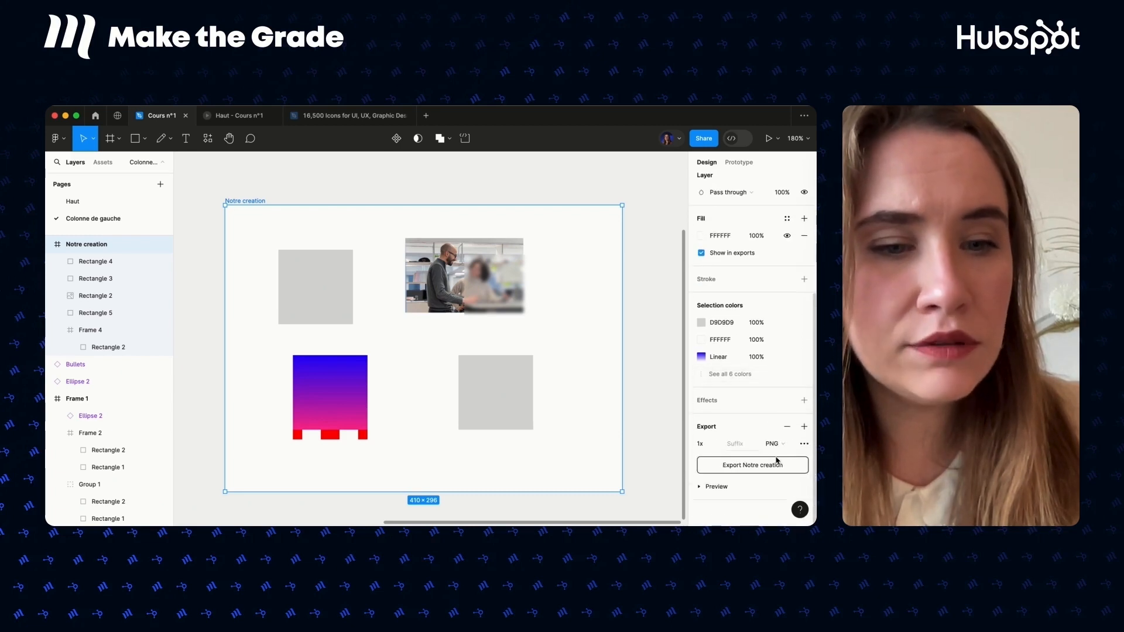
left_click(713, 487)
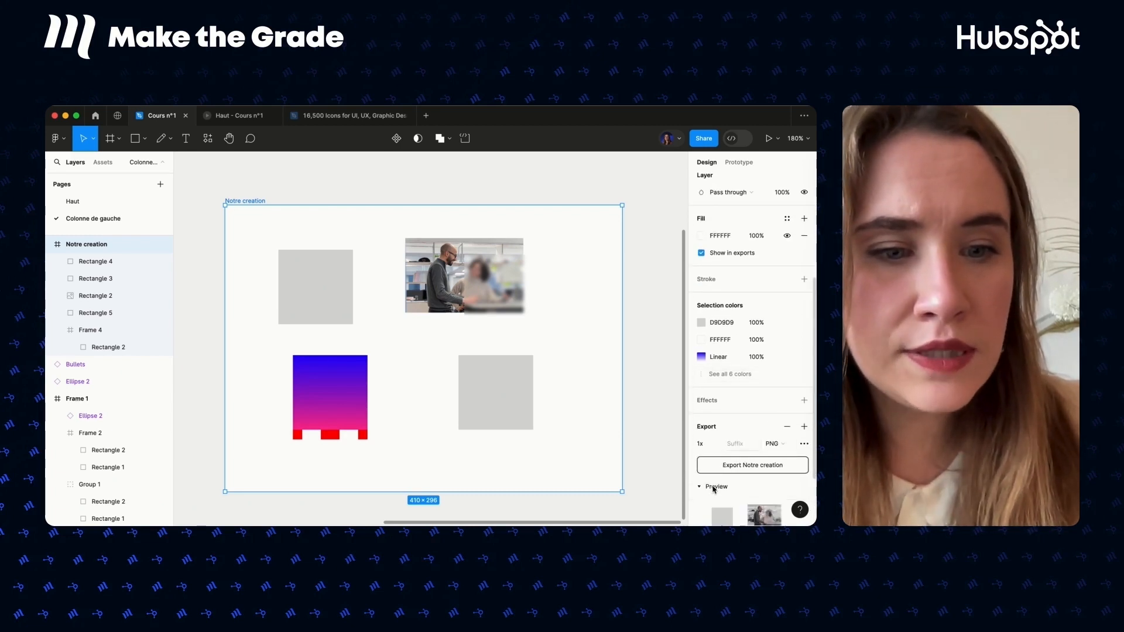
scroll(714, 486, "down", 3)
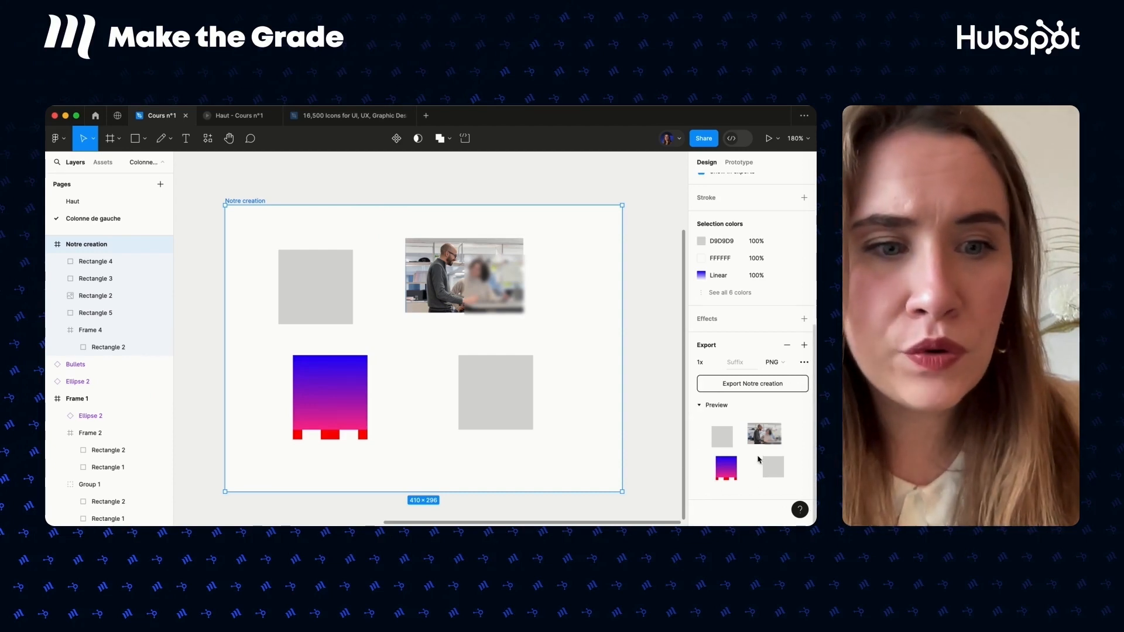
Examine the export file formats offered for the "Notre creation" frame, and open its export scale for editing while checking the frame's dimensions.
left_click(776, 362)
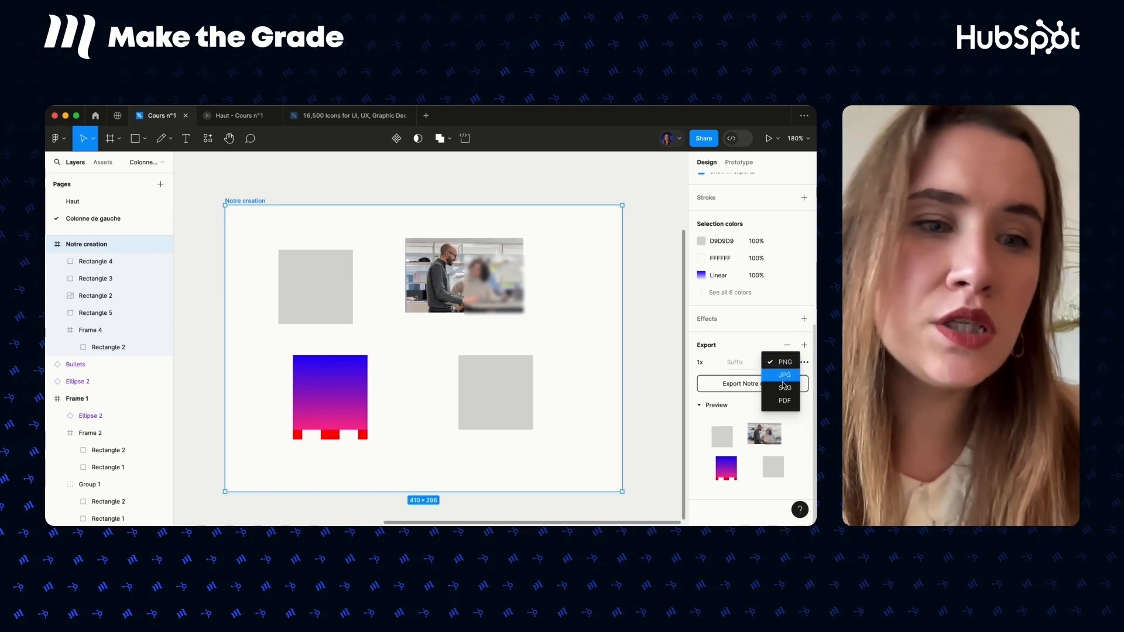
left_click(712, 369)
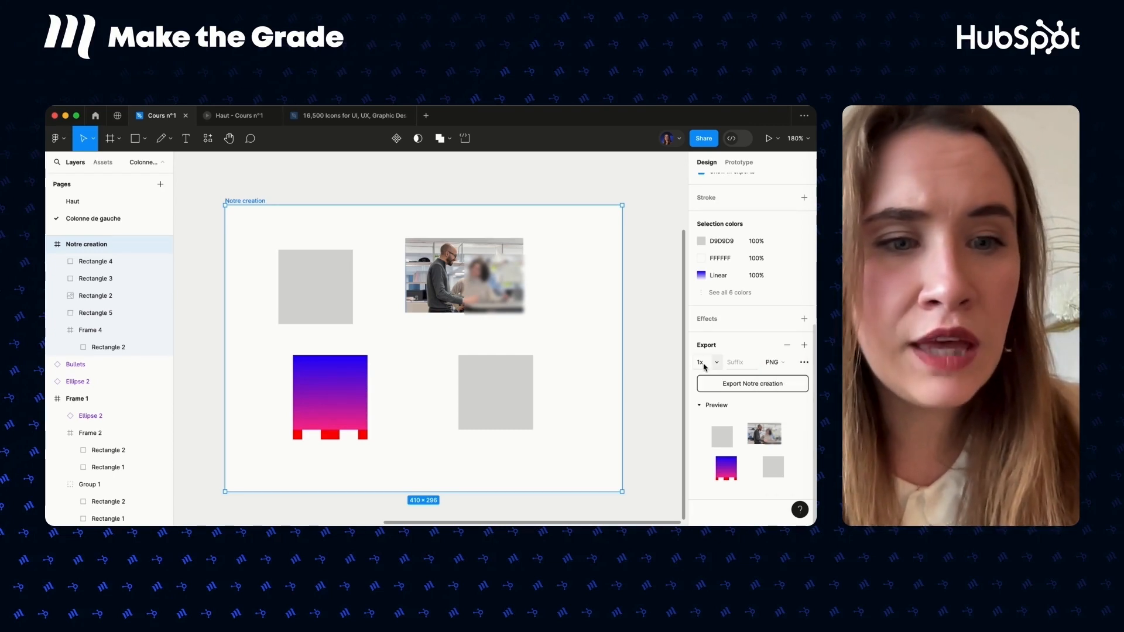
left_click(699, 364)
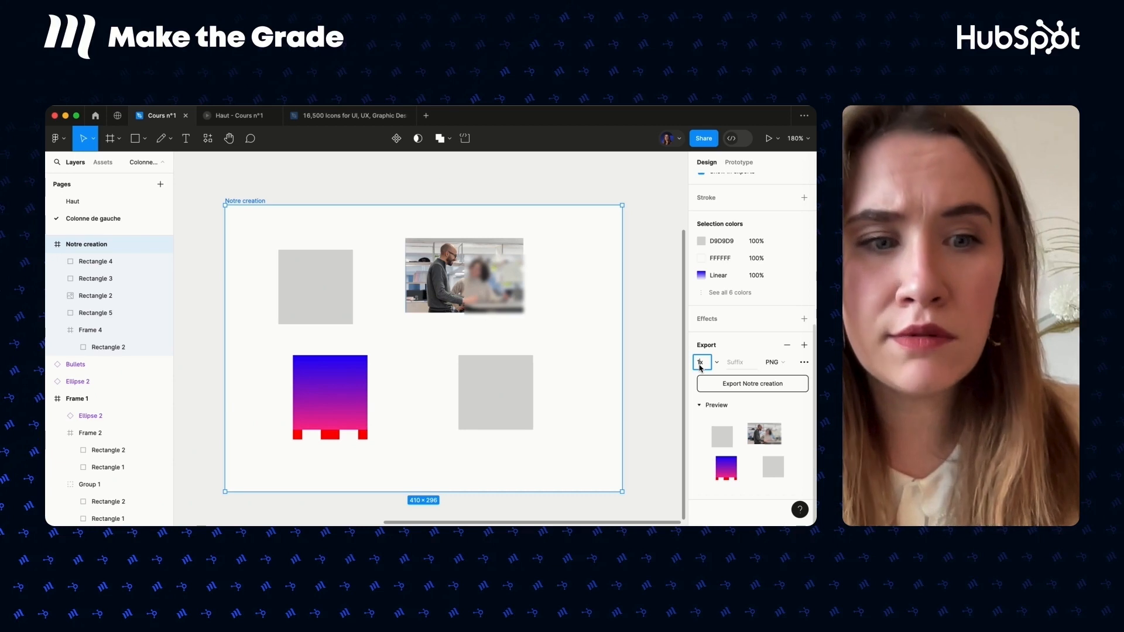
scroll(760, 298, "up", 8)
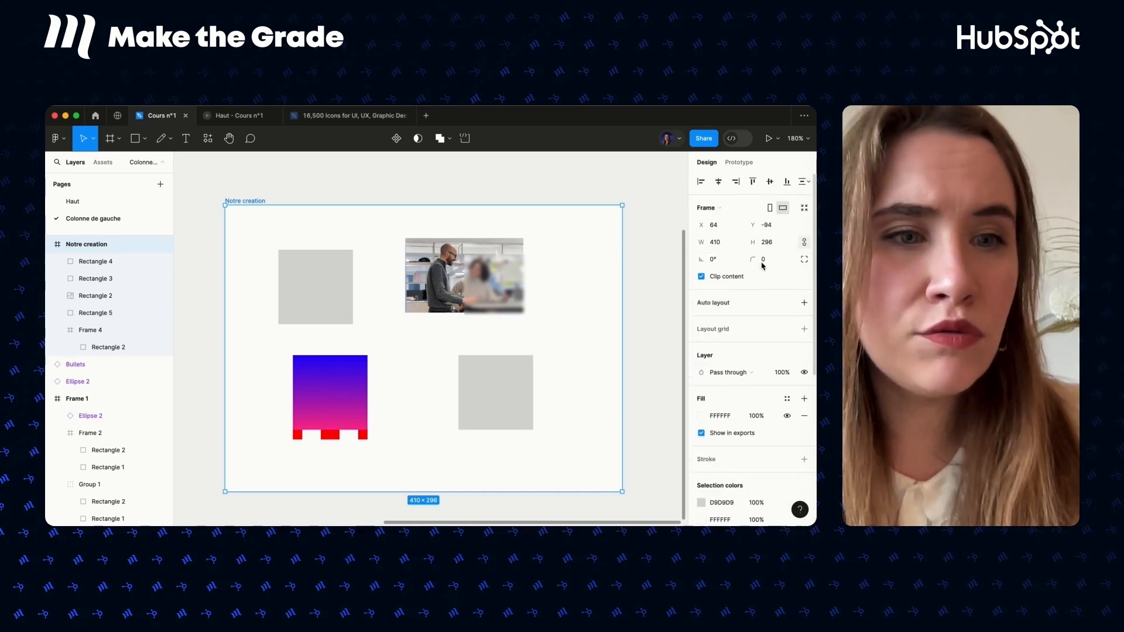
scroll(779, 258, "down", 6)
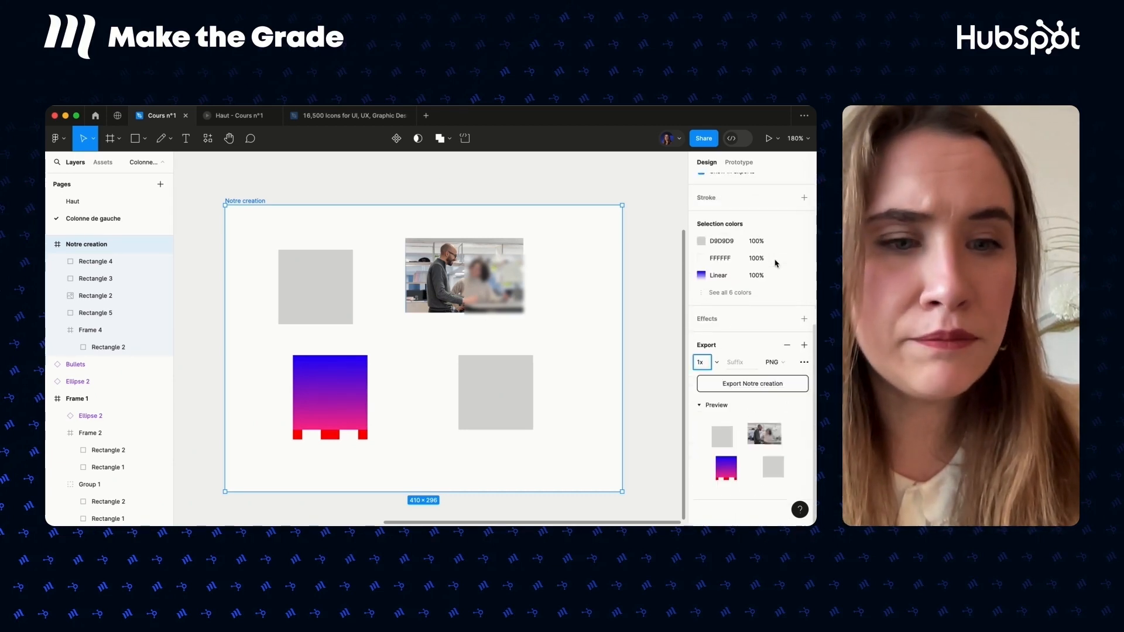